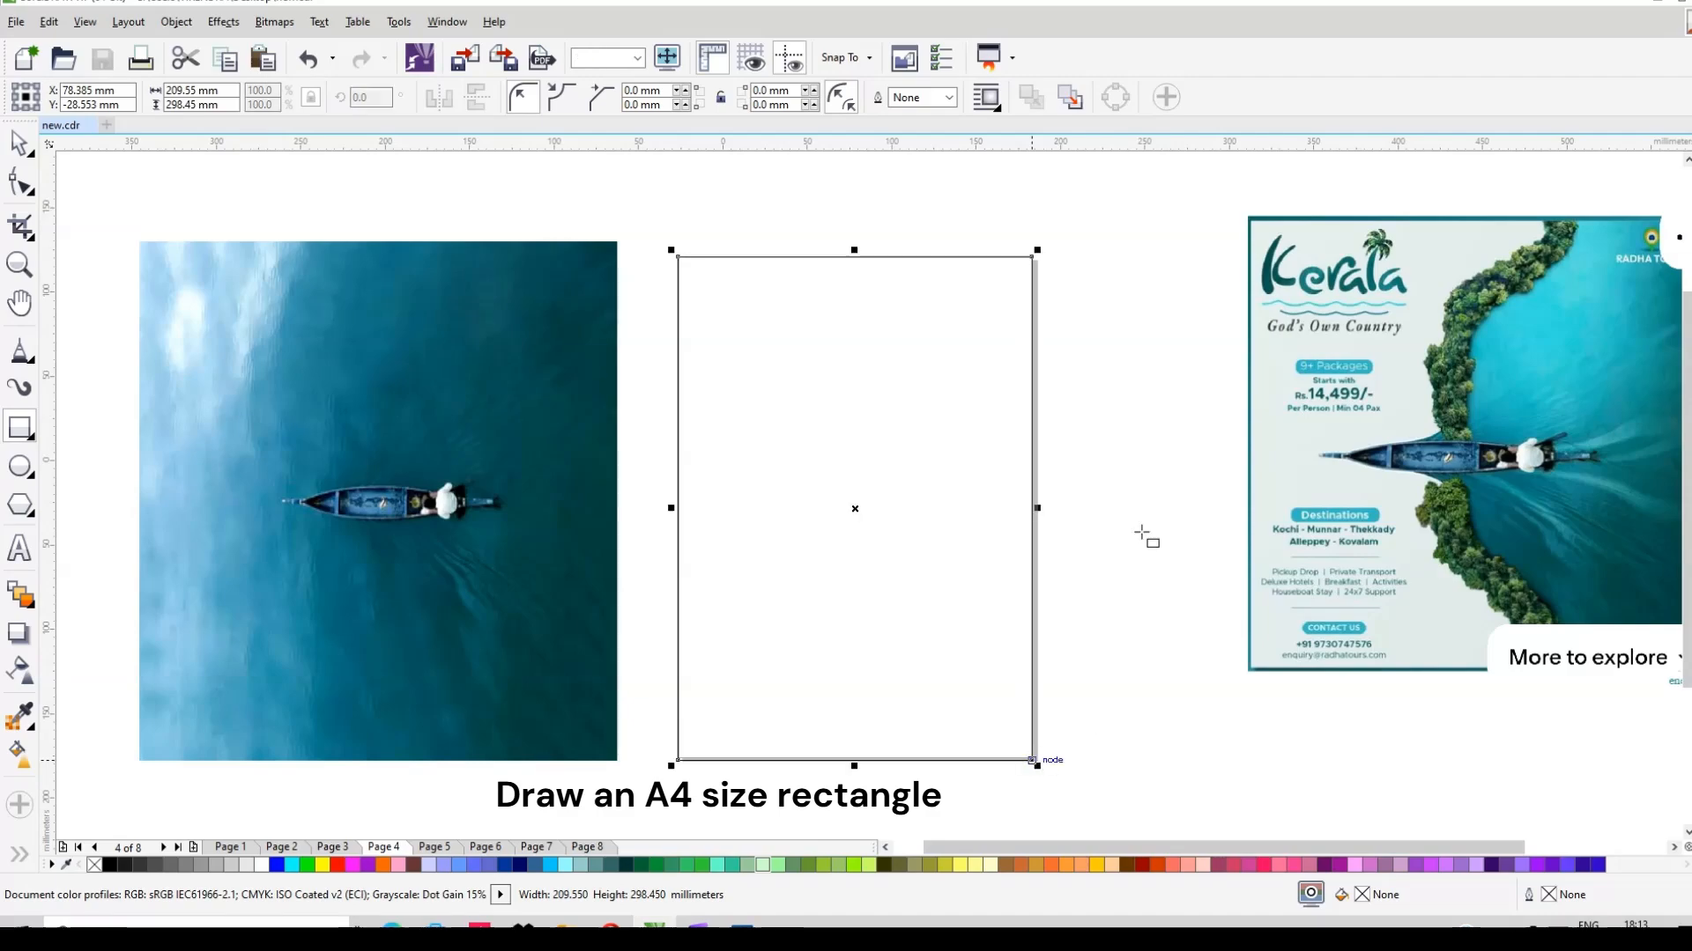
Step: Set the rectangle beside the boat photo to 210 mm wide, about 208.5 × 297 mm
key(space)
click(571, 398)
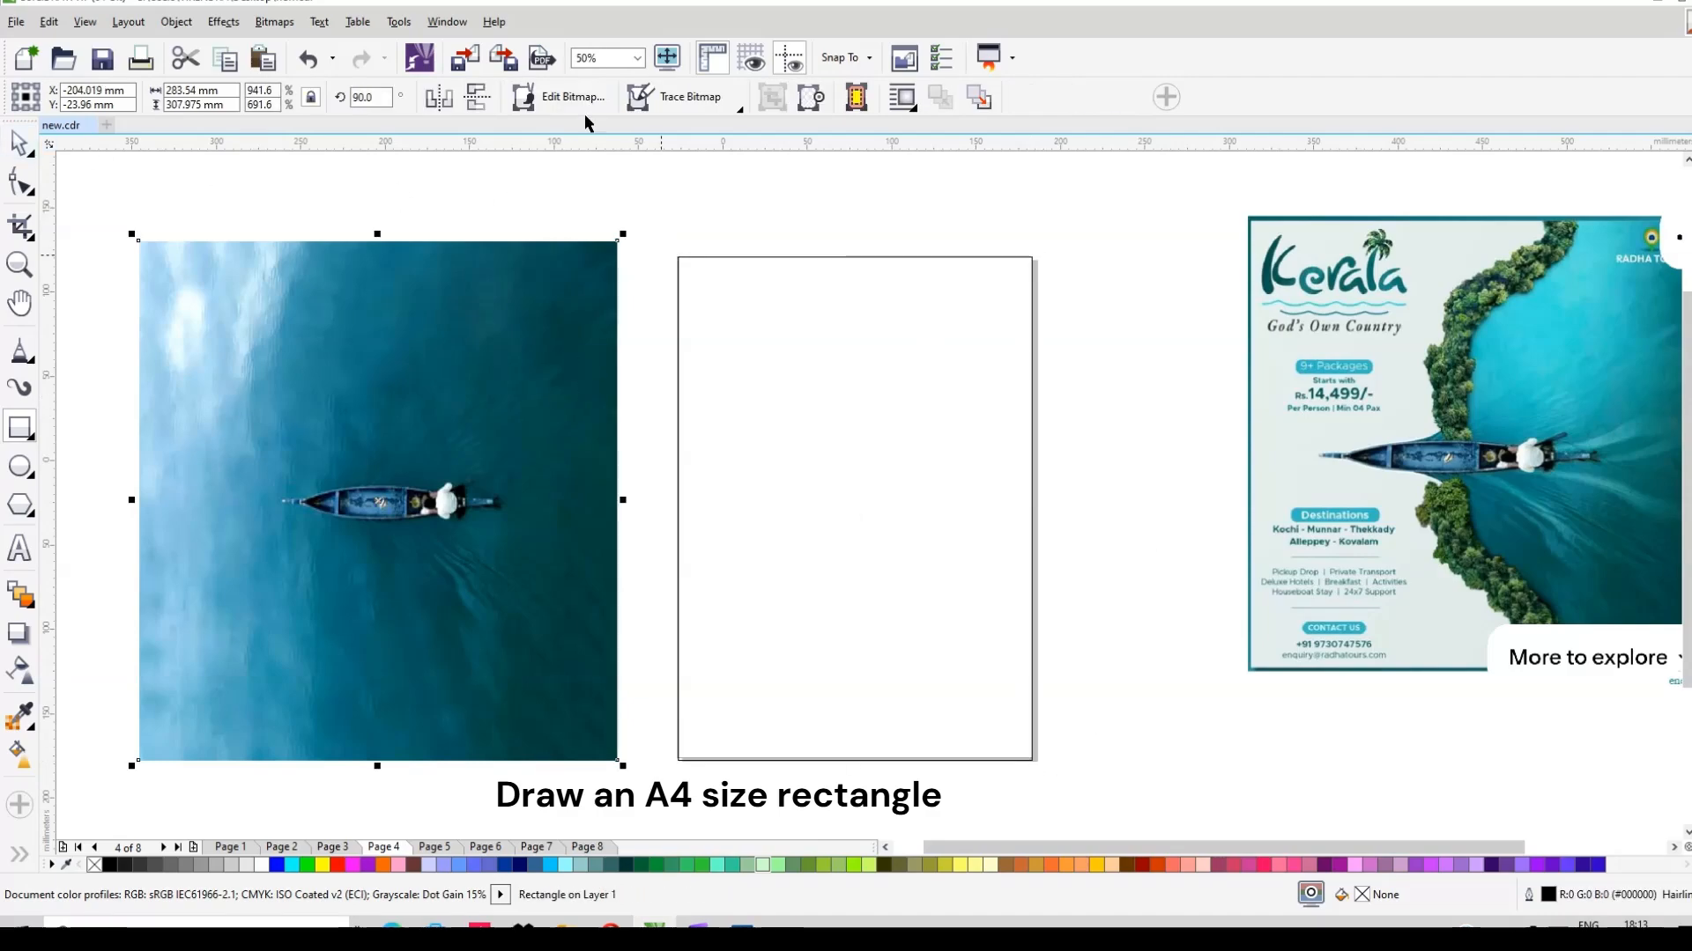
click(781, 346)
click(703, 351)
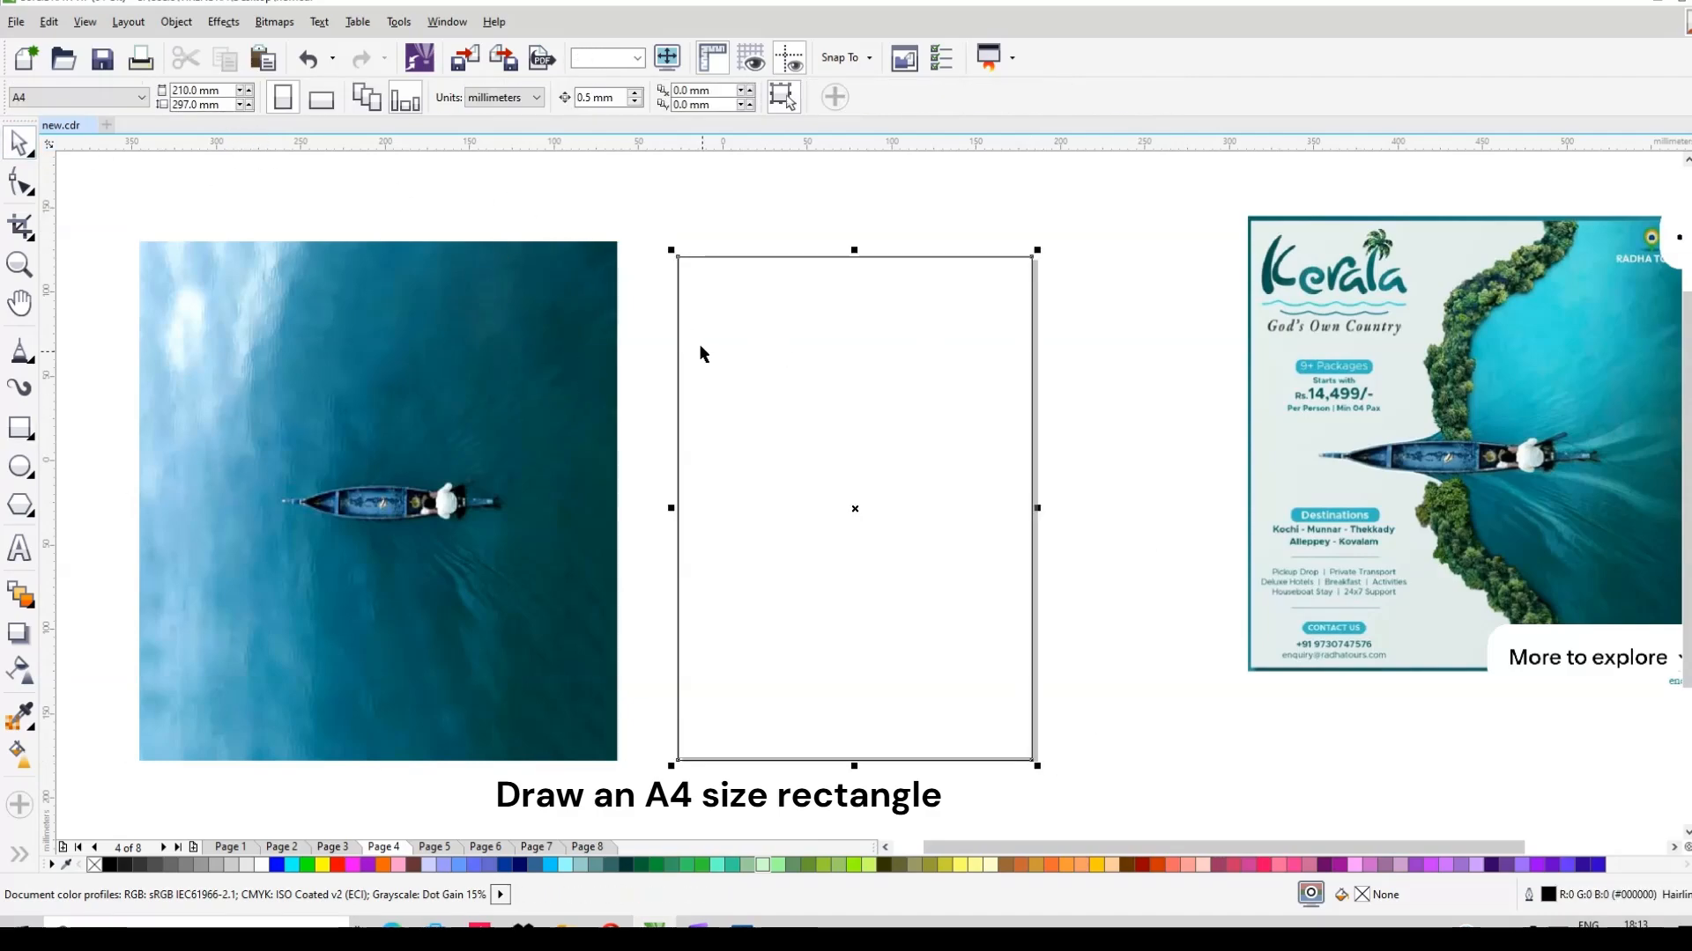
drag(222, 90, 1, 116)
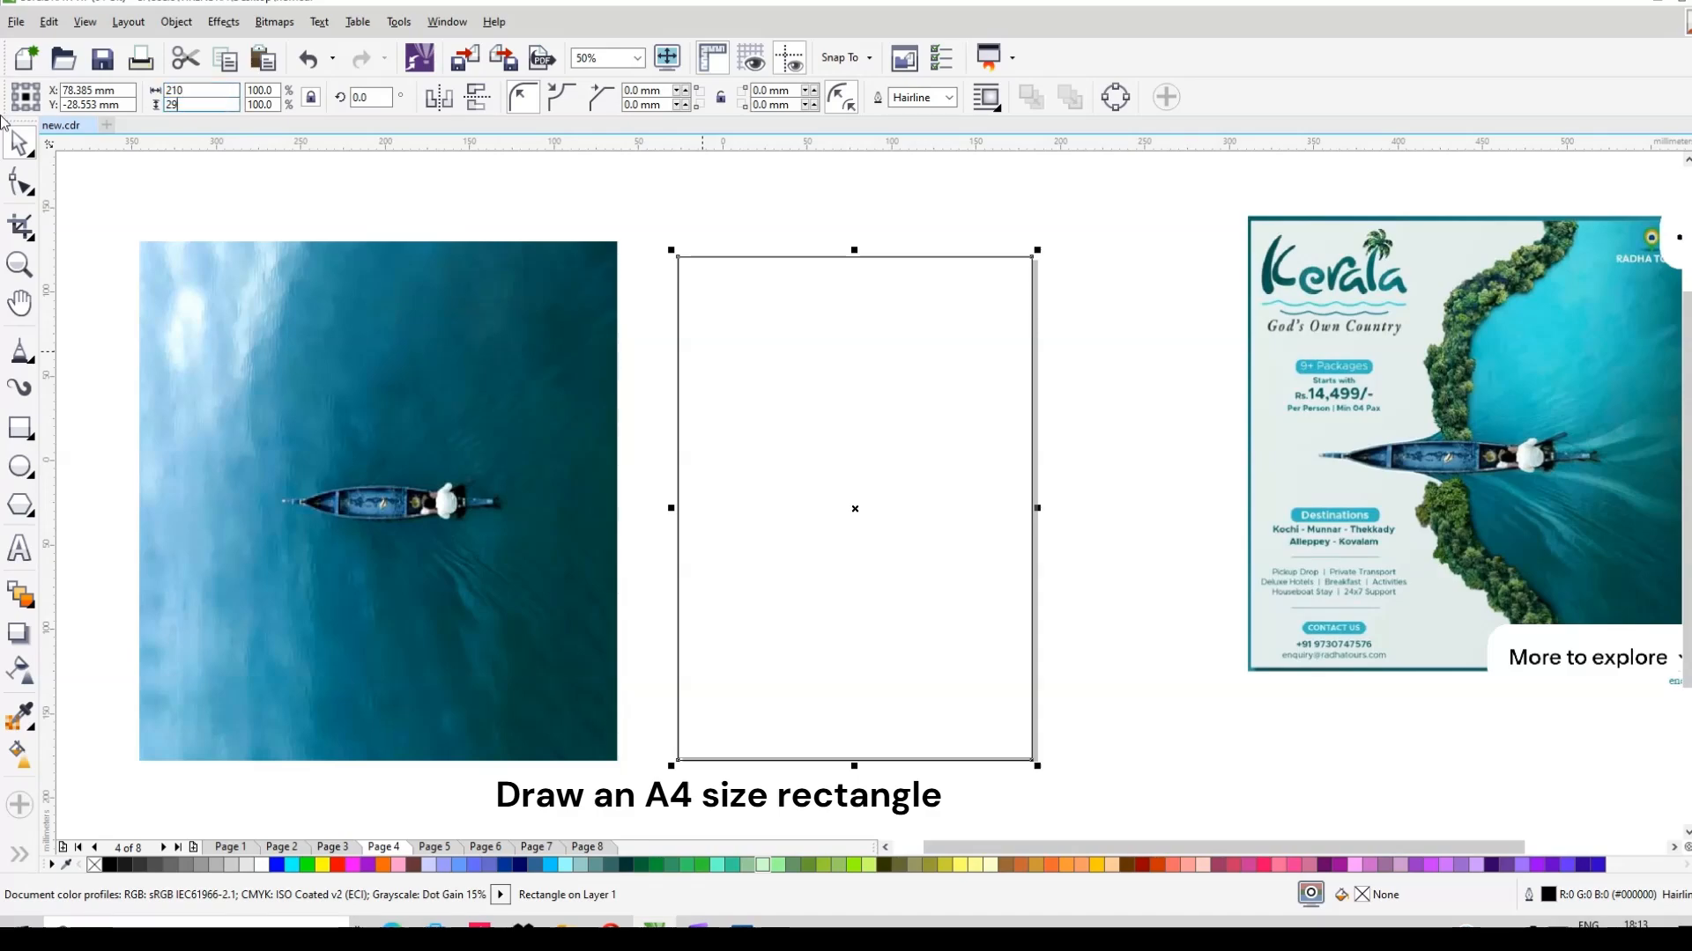
text(210)
key(Return)
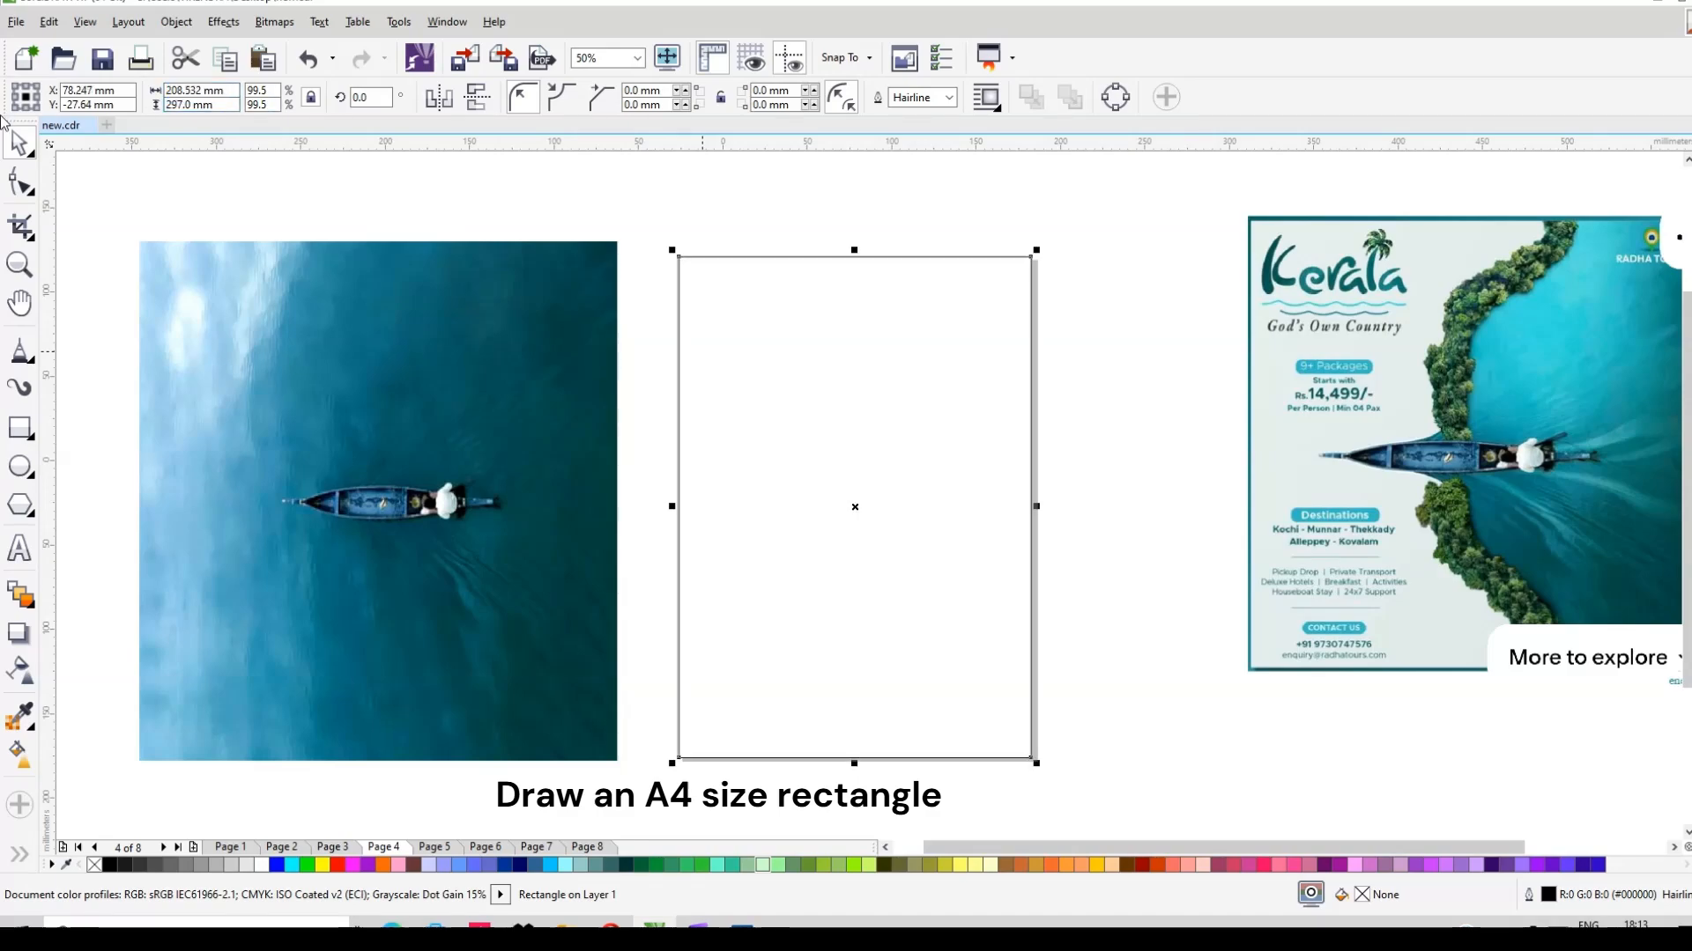
click(280, 371)
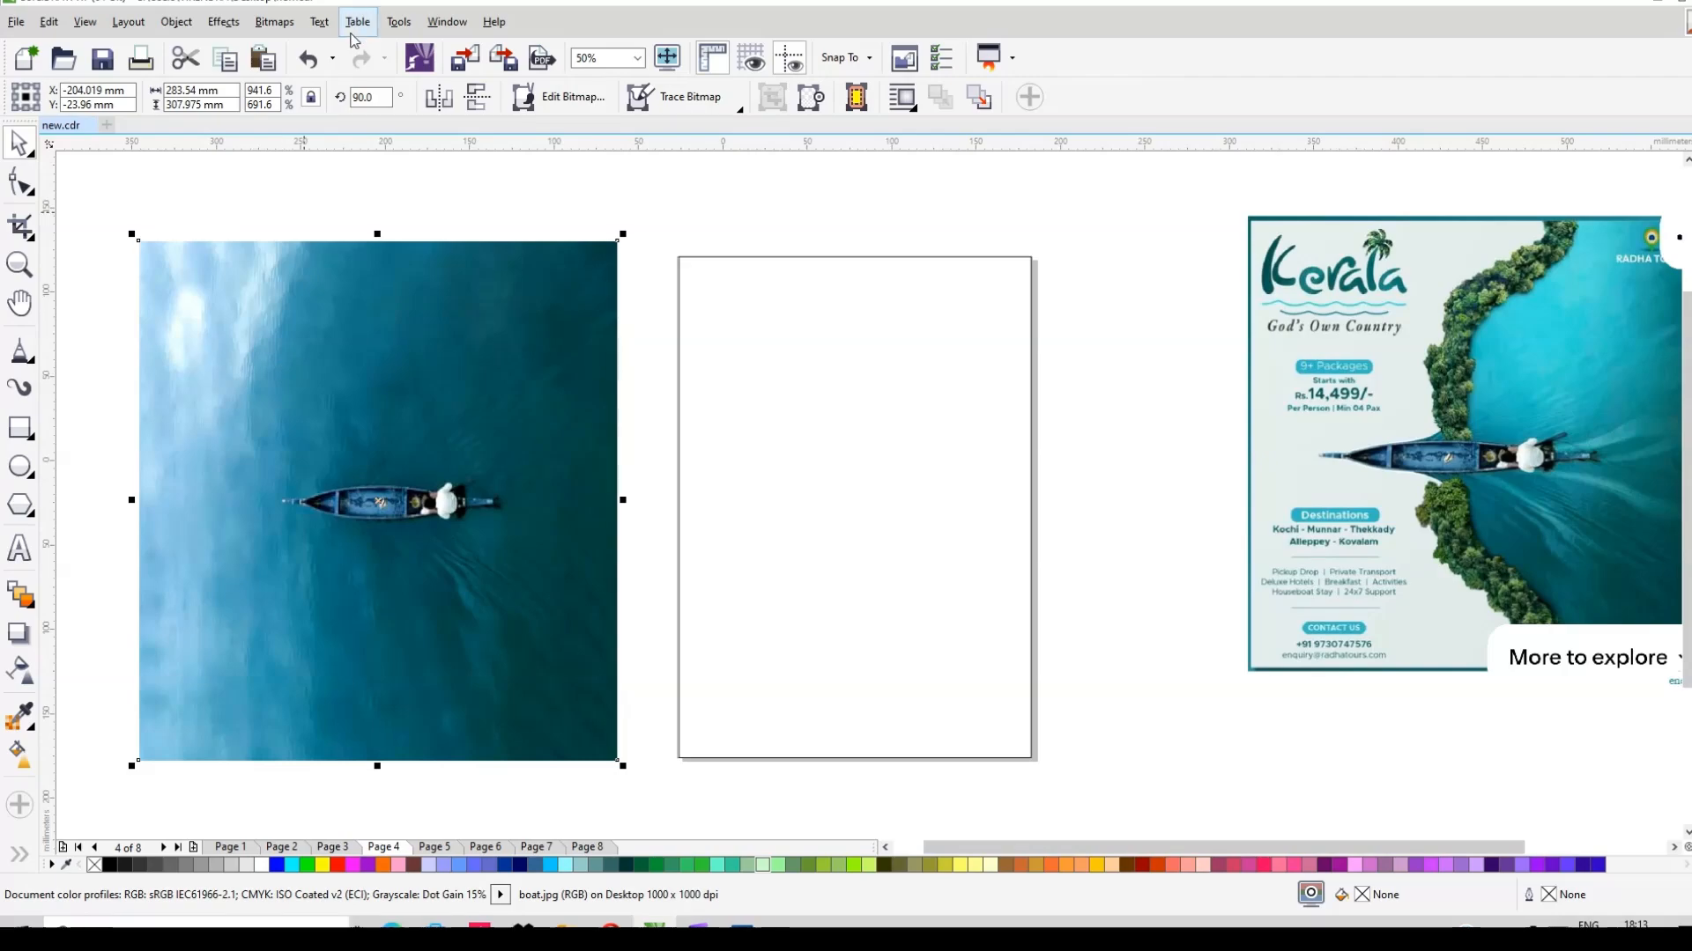
Step: Centre the boat photo on the A4 rectangle, both vertically and horizontally
shift+click(781, 544)
key(e)
key(c)
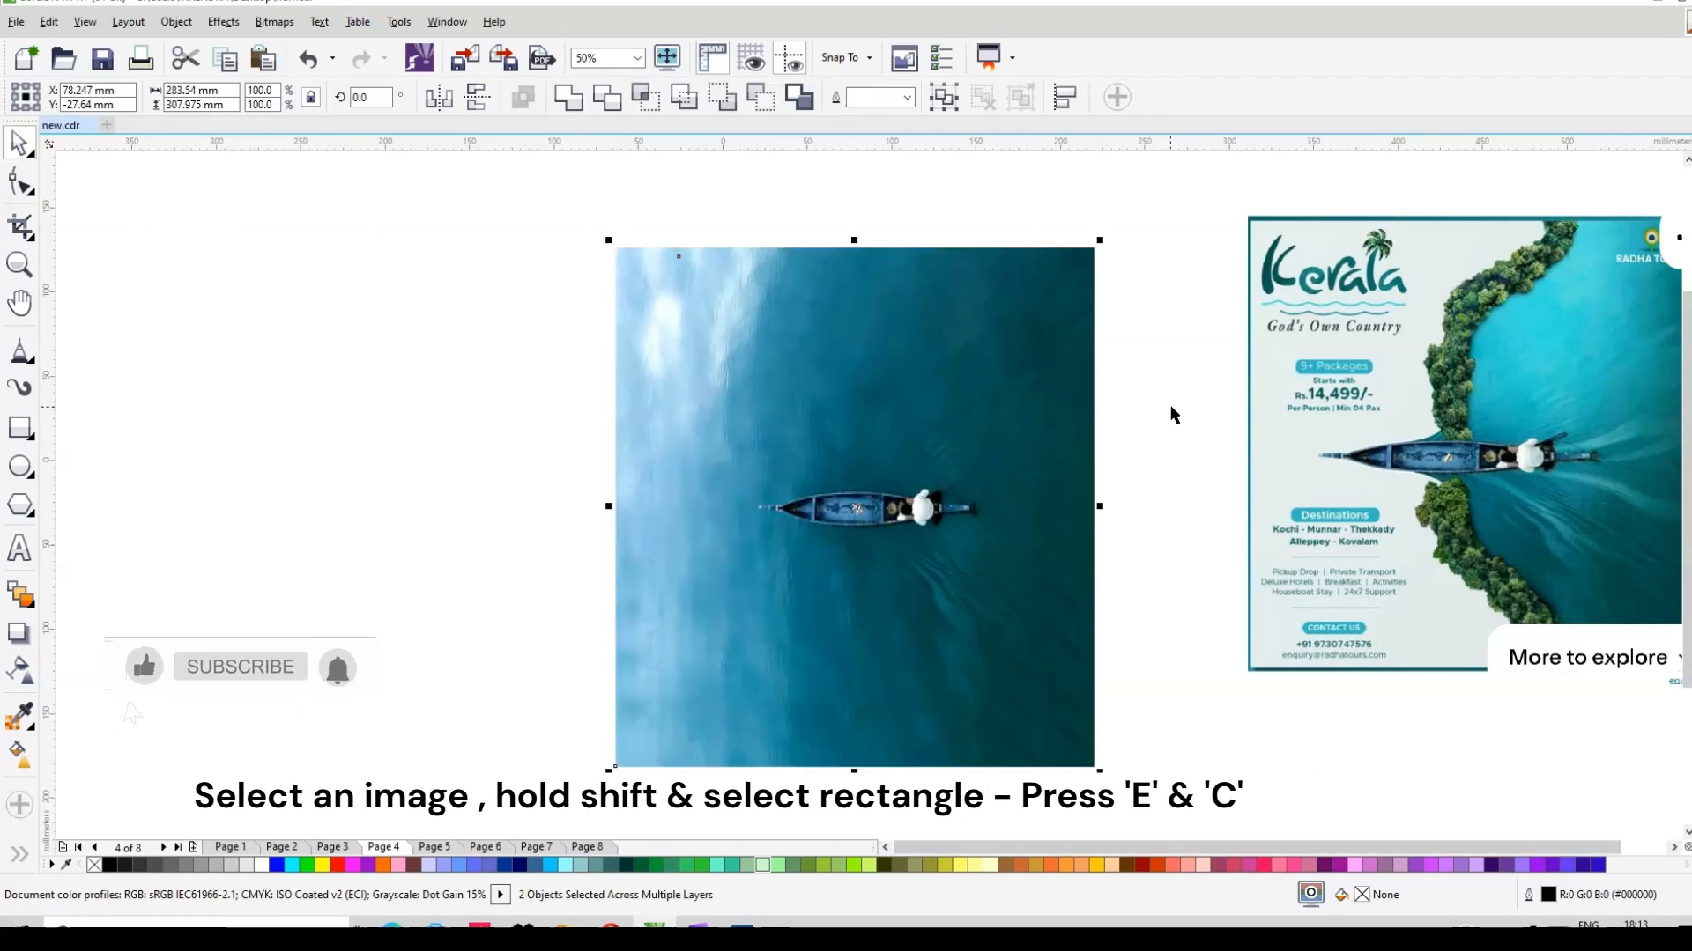
click(1169, 415)
Step: Brighten the boat photo with a Gamma adjustment of 1.52
click(1009, 473)
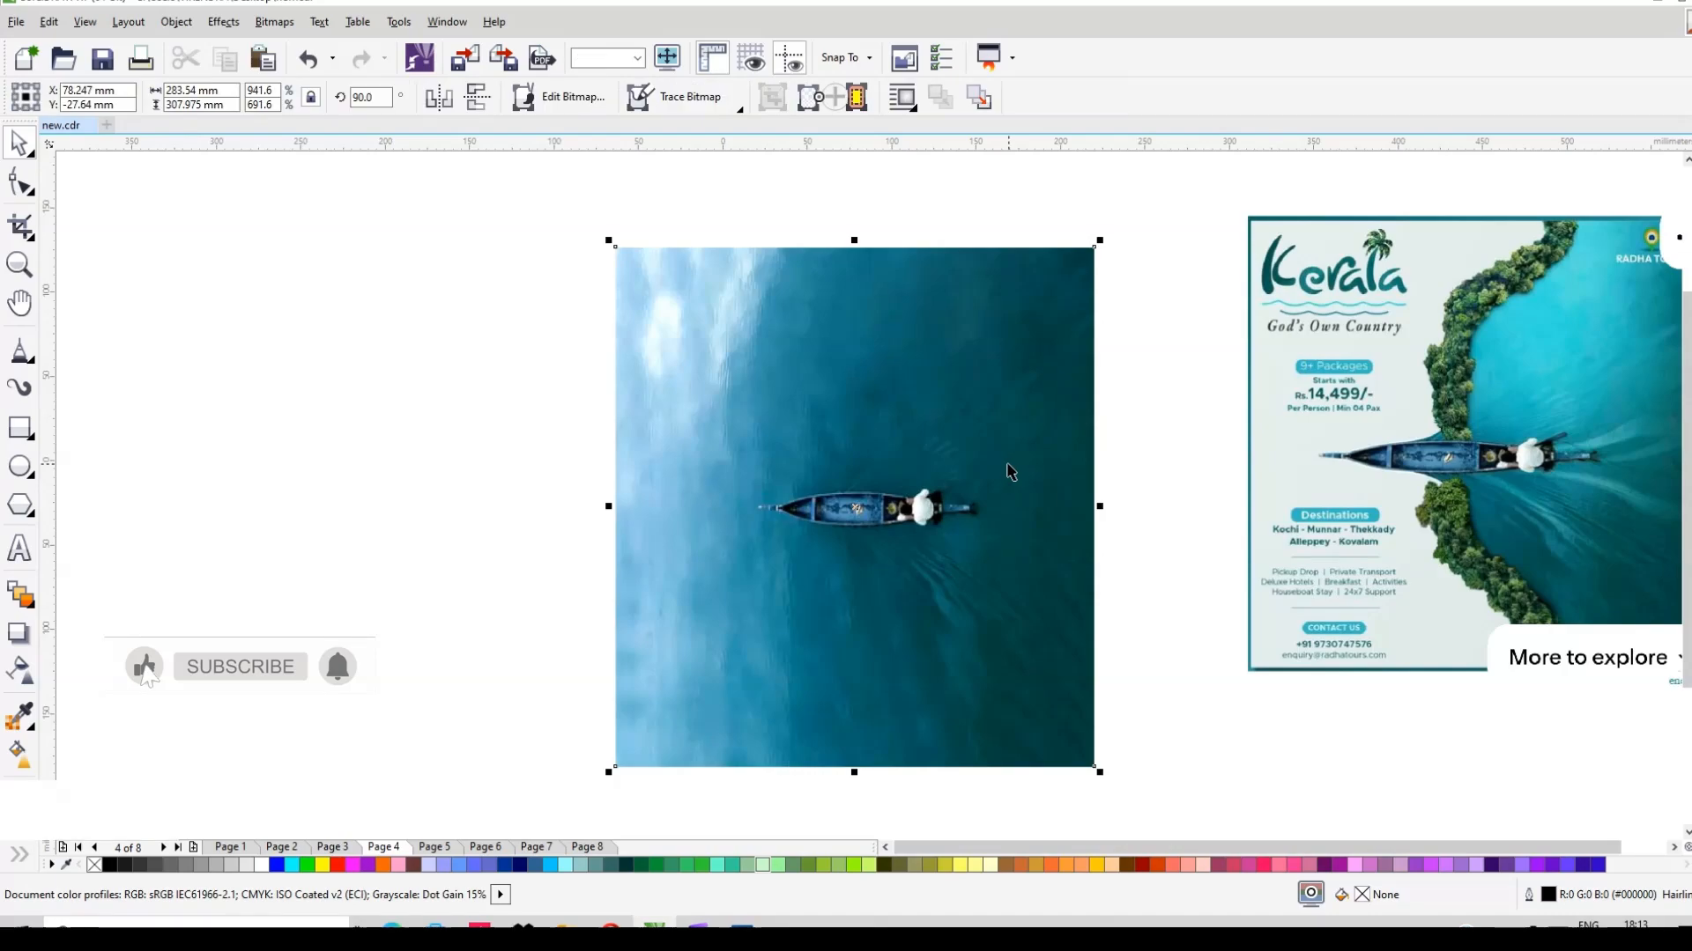
click(223, 21)
mouse_move(265, 56)
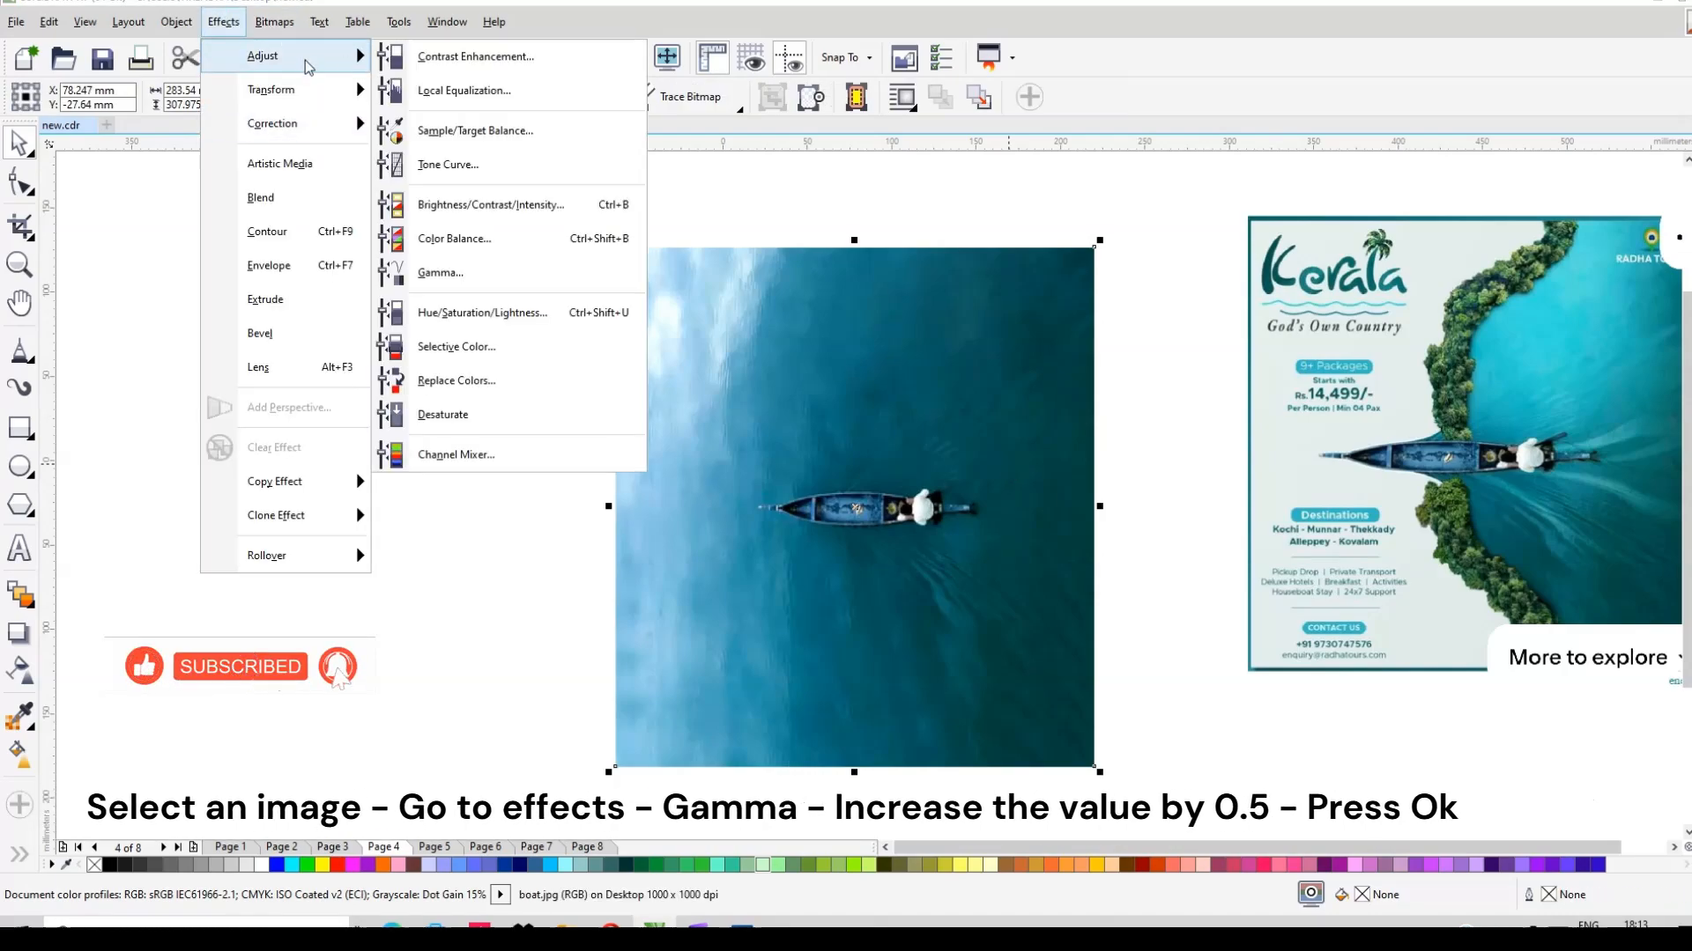
click(472, 275)
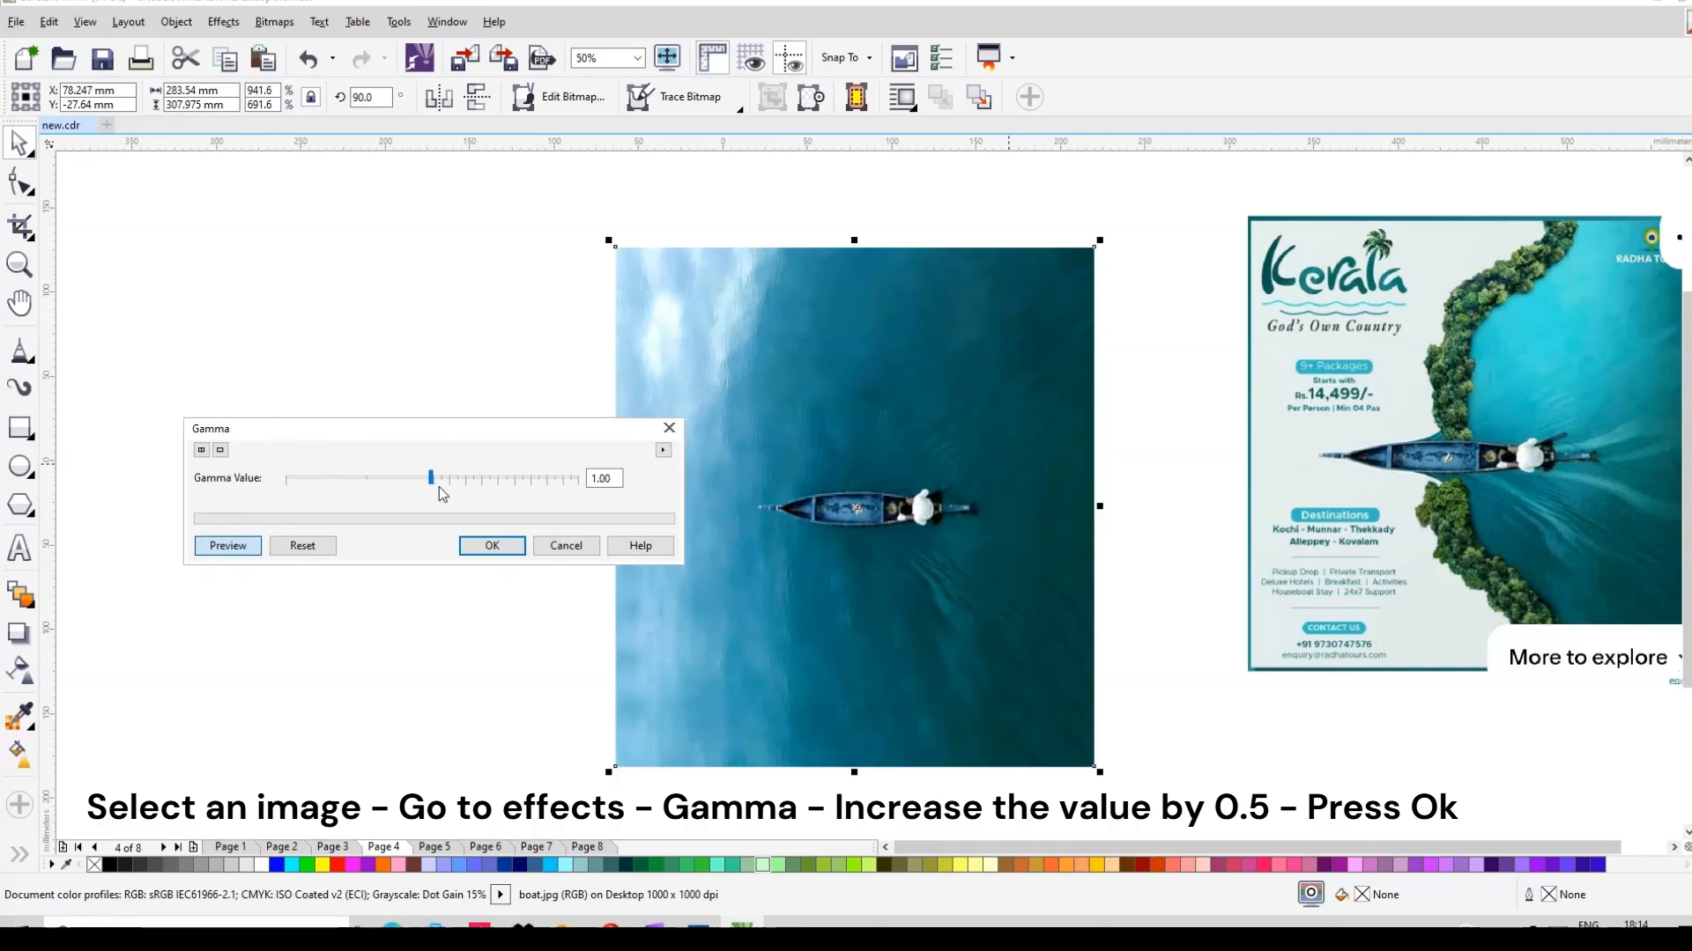
click(440, 479)
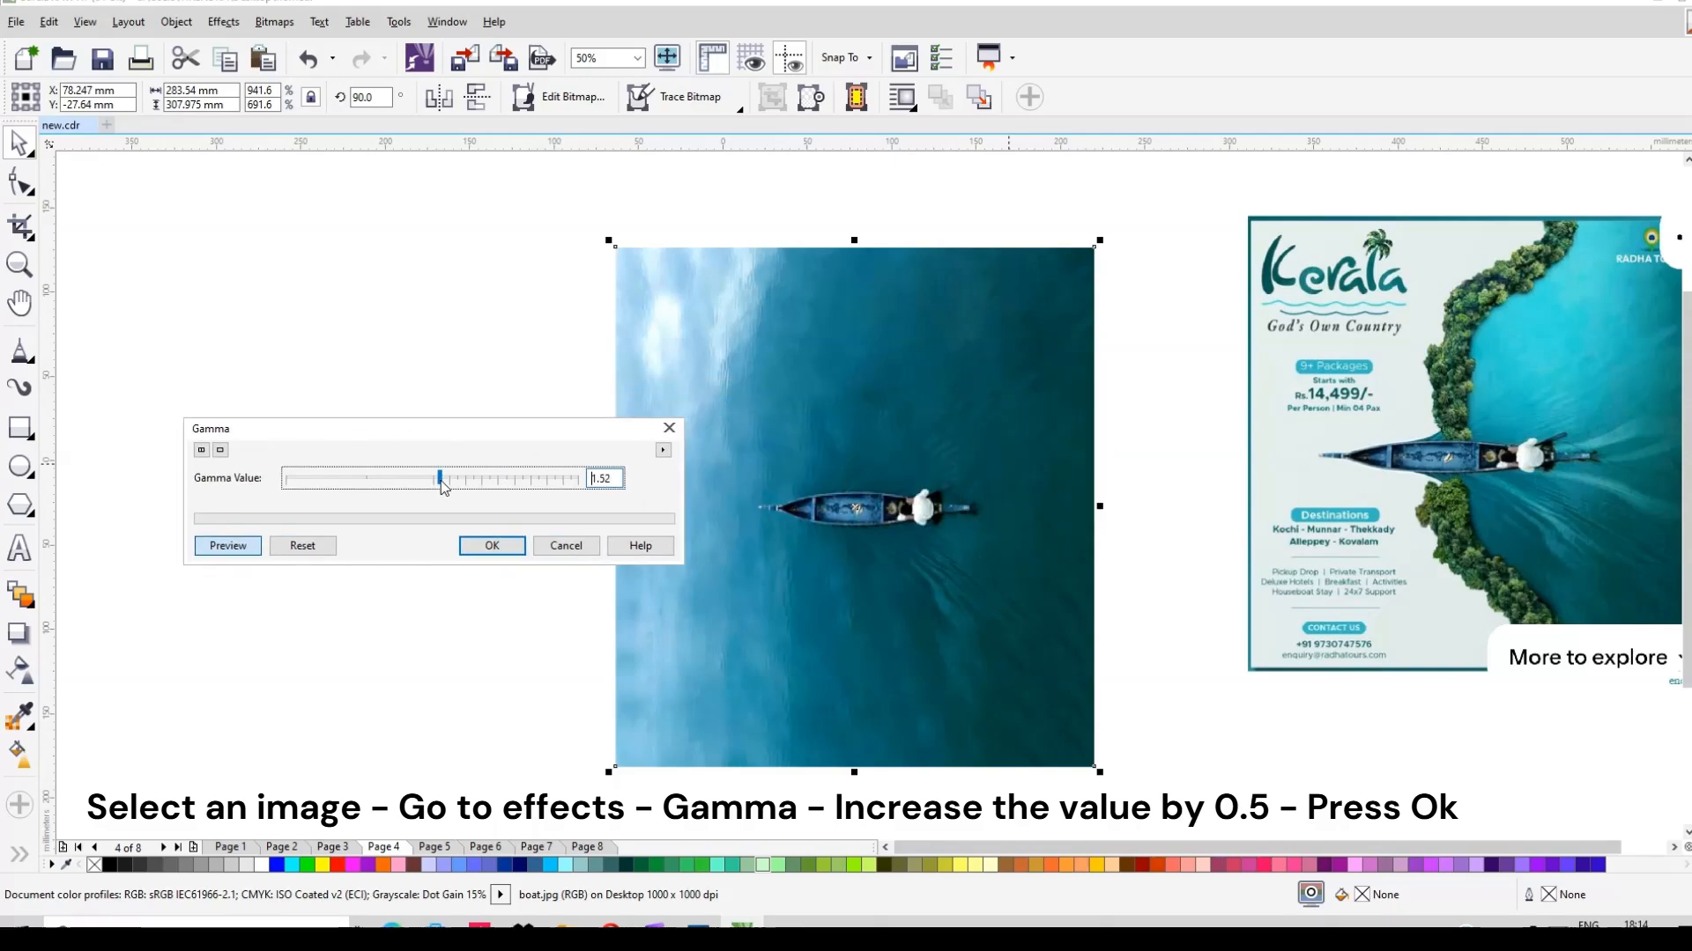
click(441, 479)
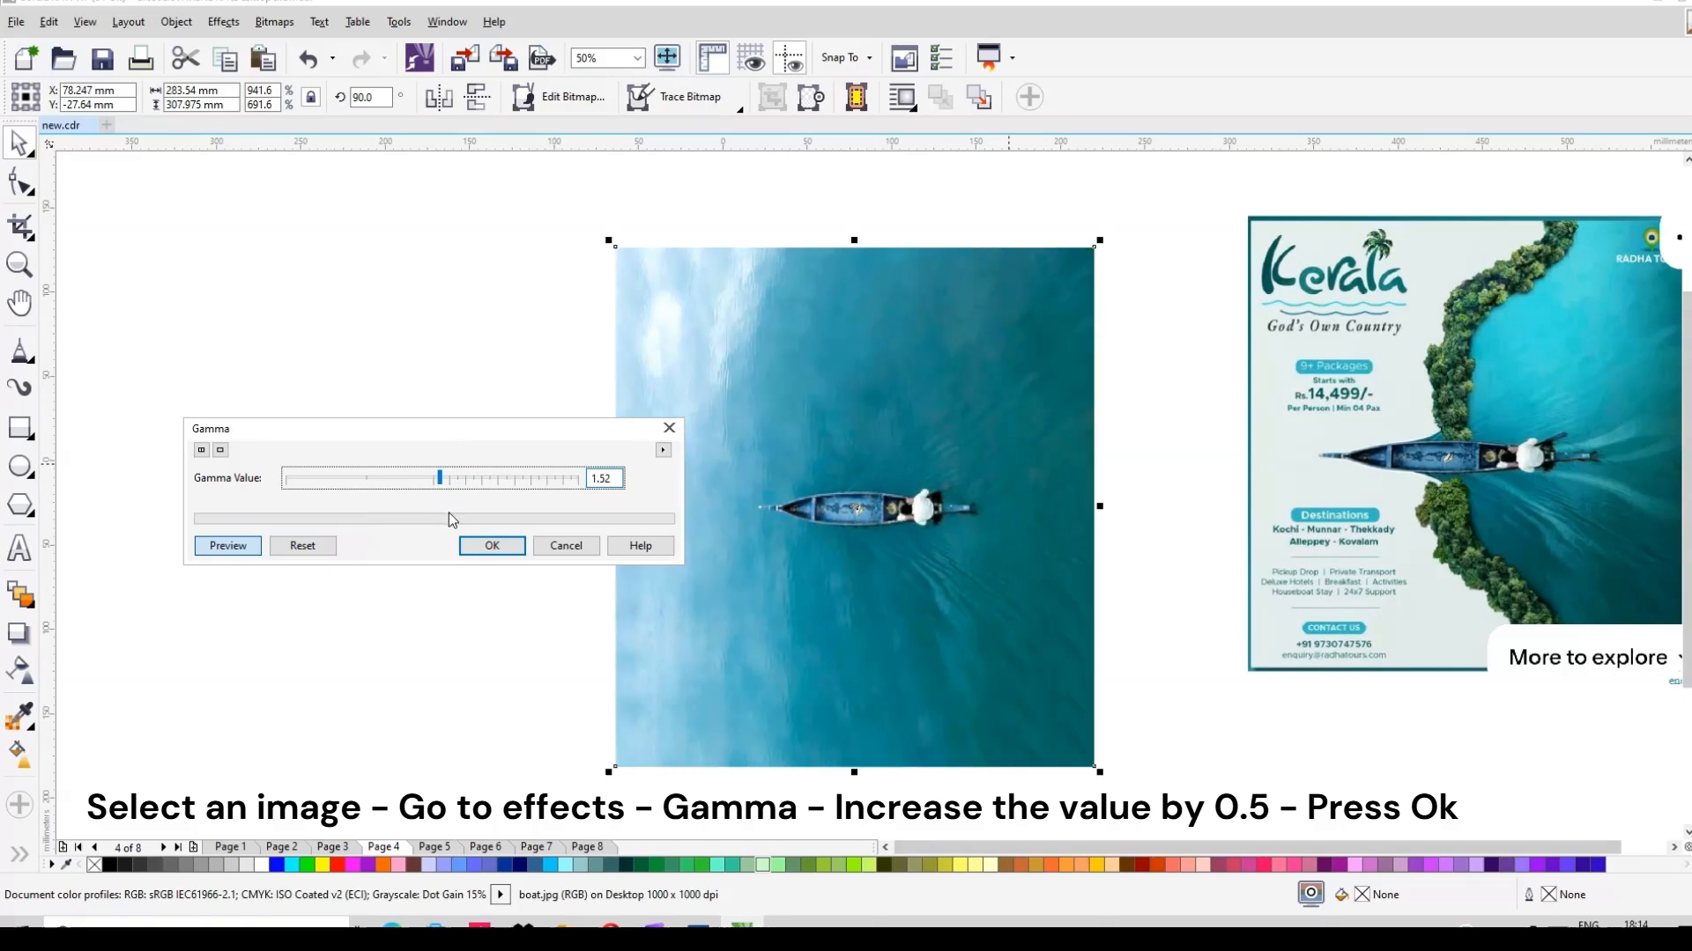
click(502, 554)
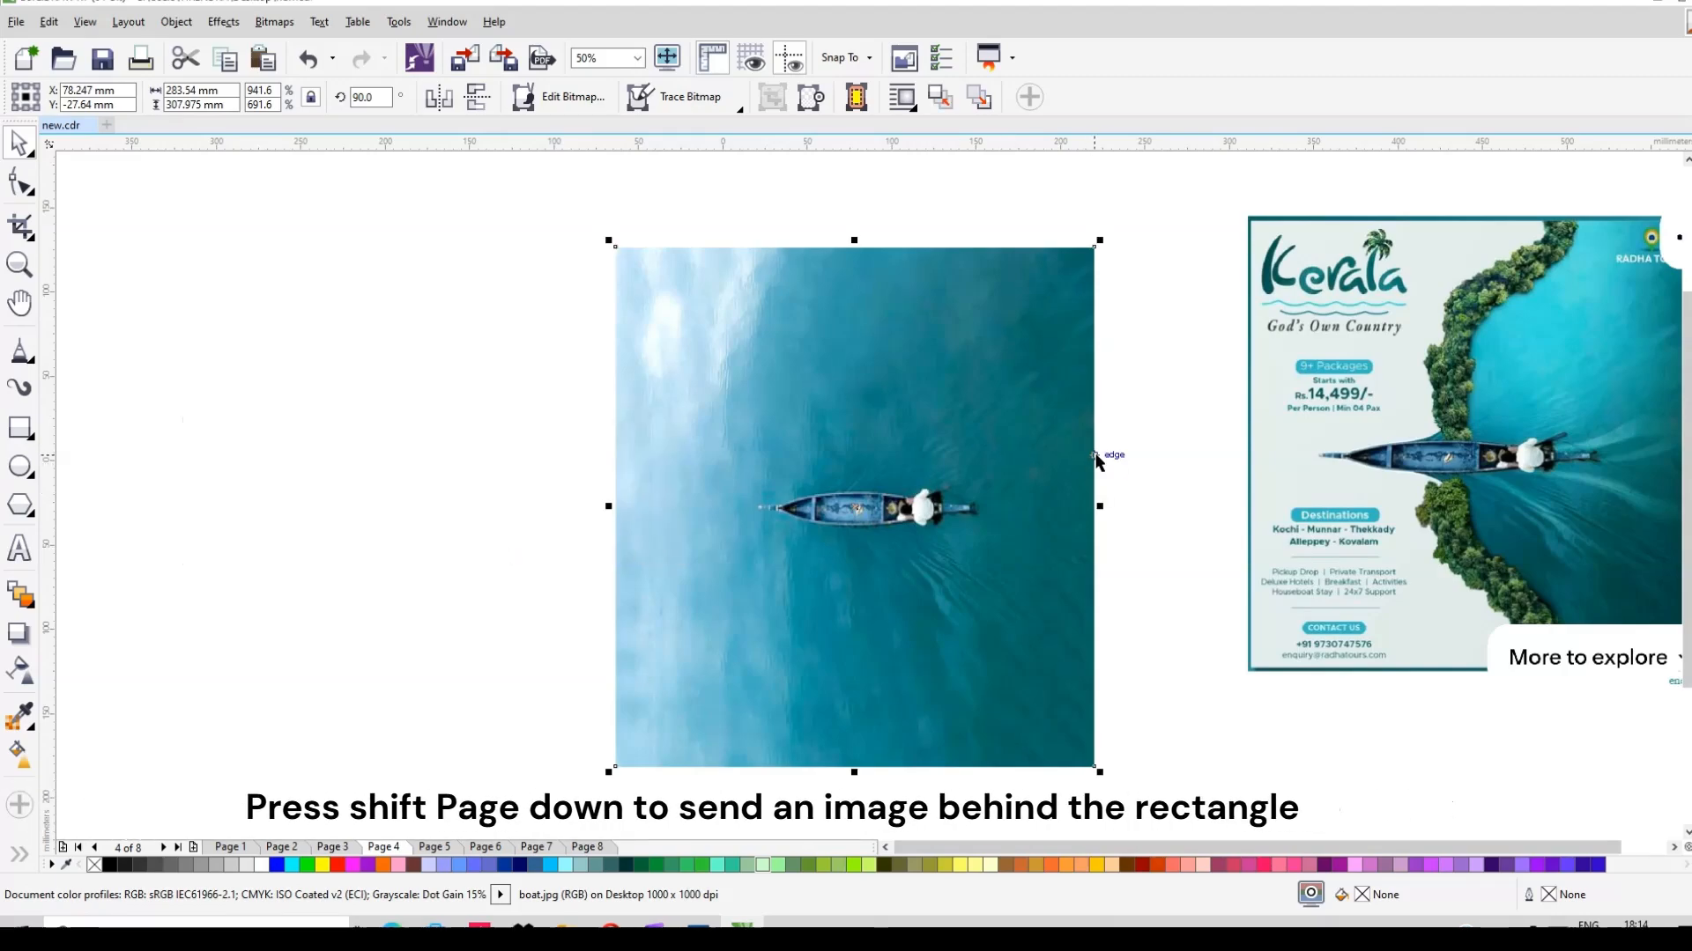
Step: Send the boat photo behind the A4 rectangle and nudge it left to X 71.247 mm
key(shift+Page_Down)
click(952, 377)
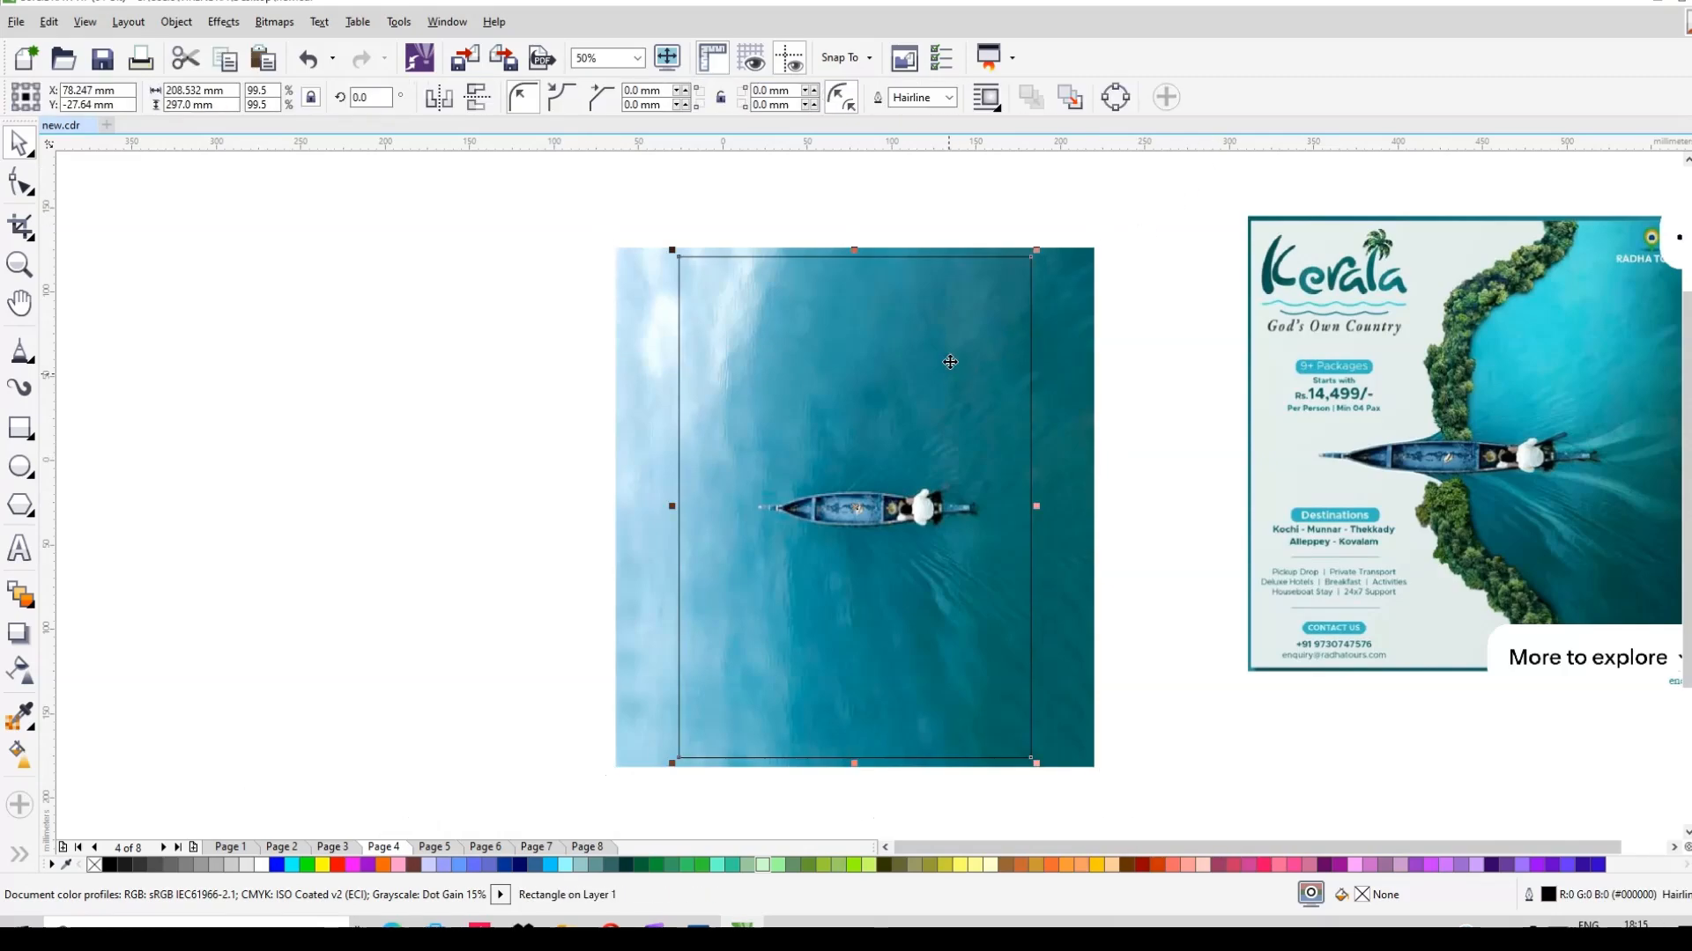
click(1064, 534)
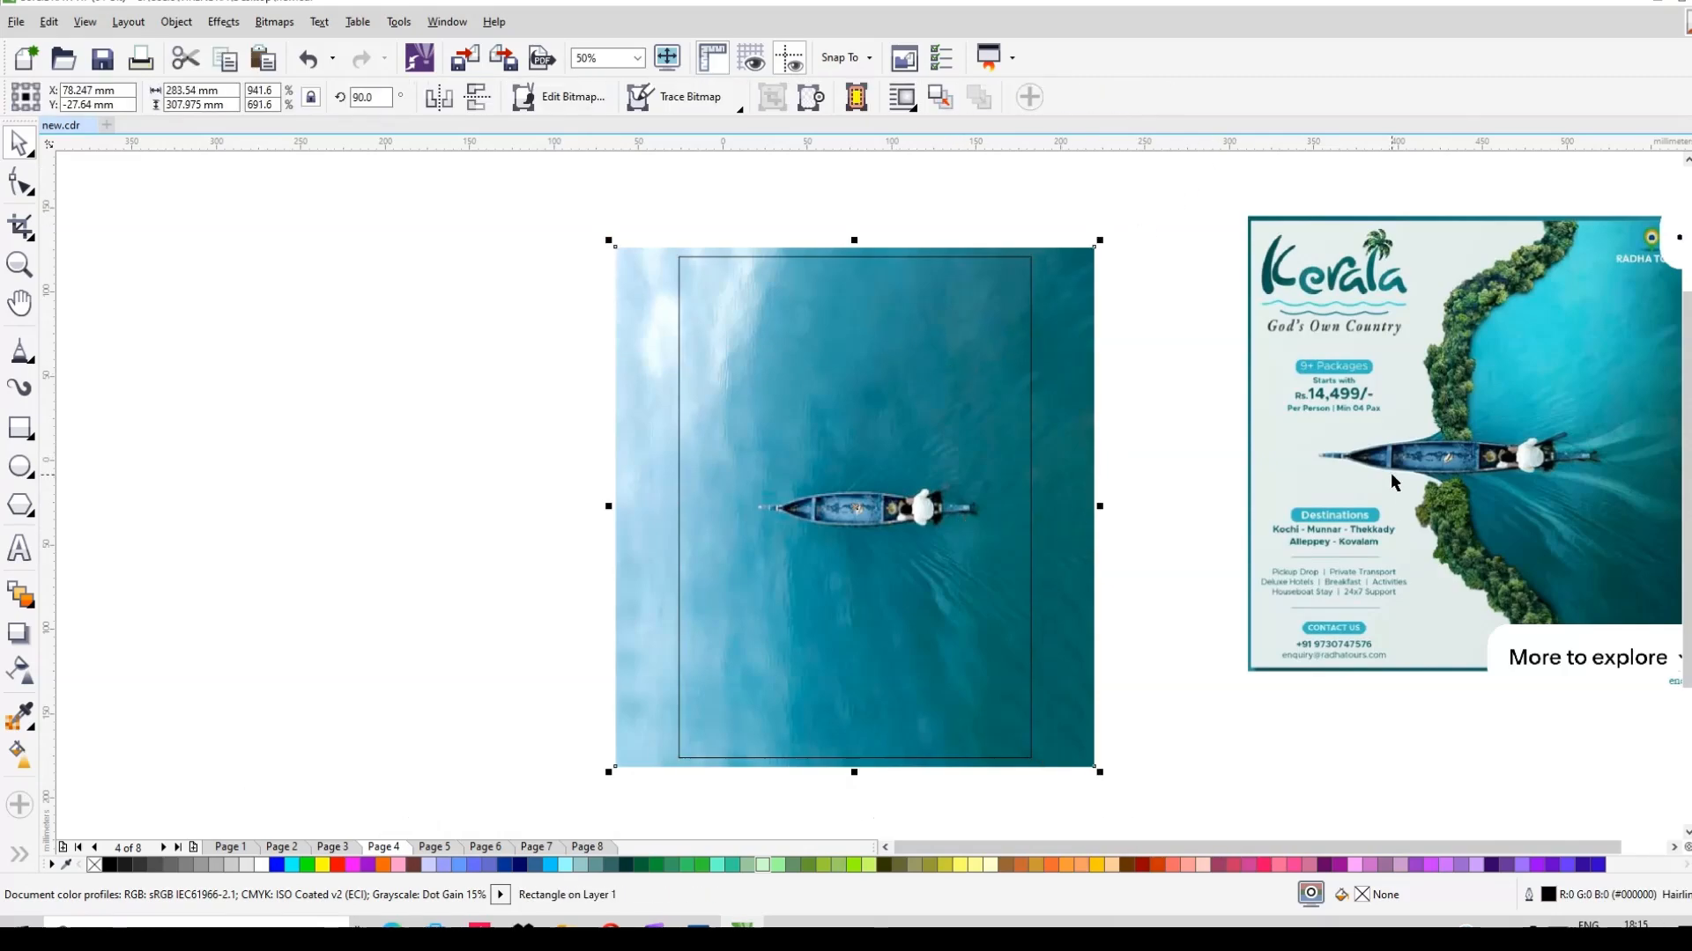
key(Left)
key(Left)
key(Left)
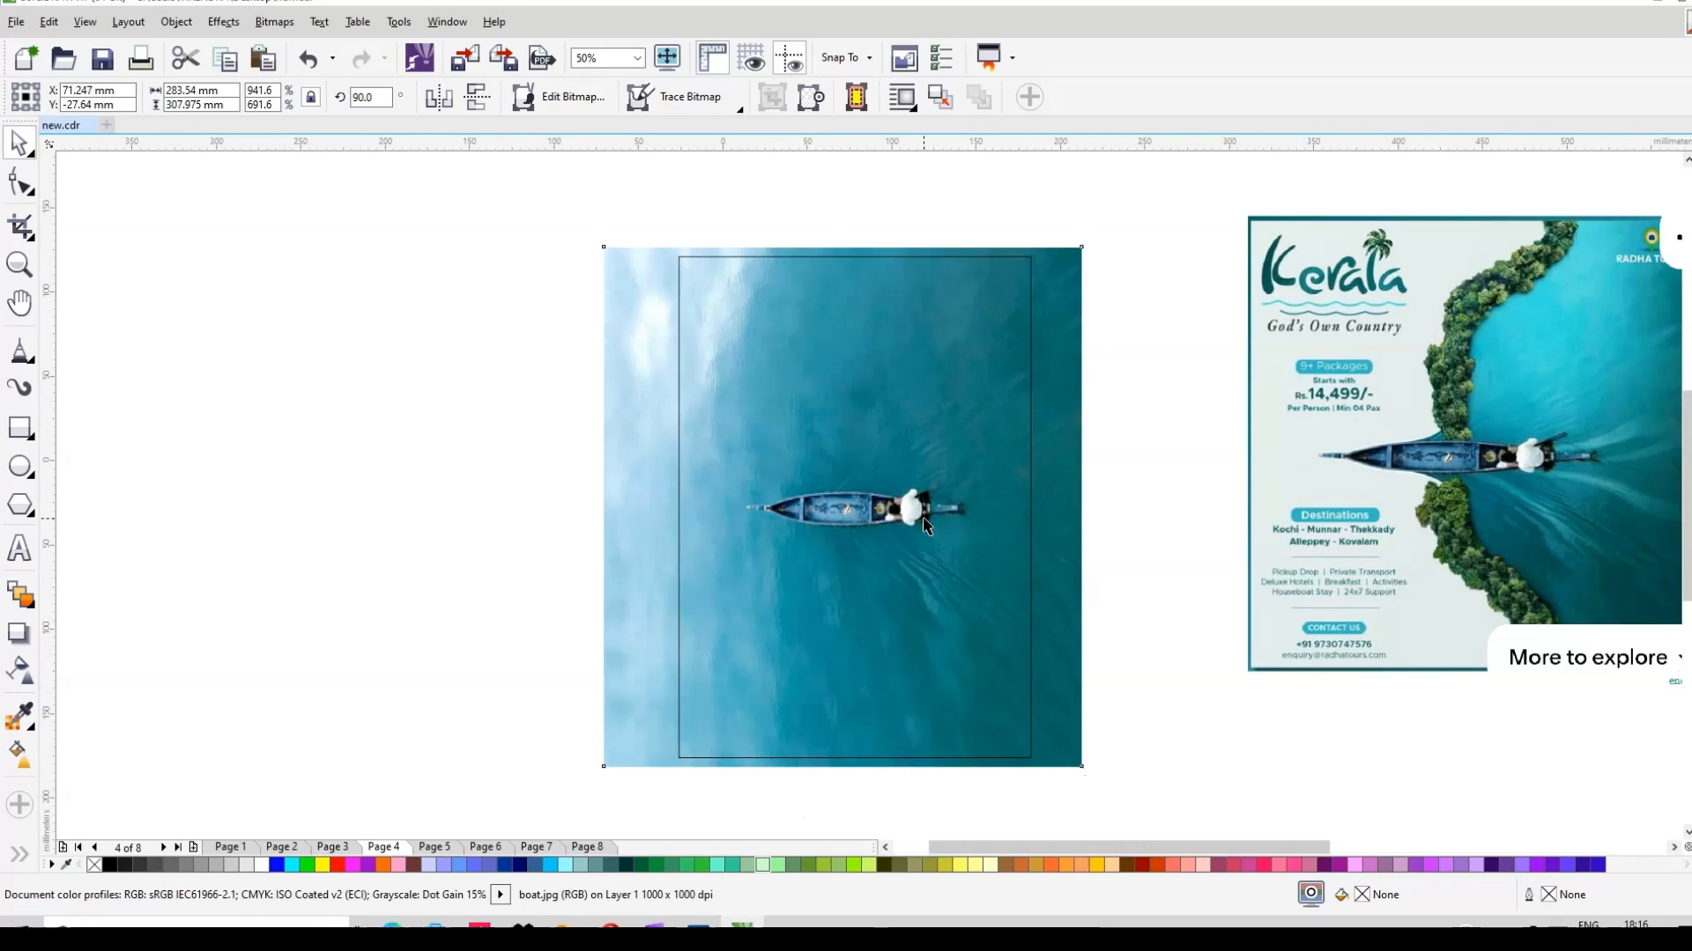
scroll(925, 524, up, 2)
scroll(930, 524, down, 2)
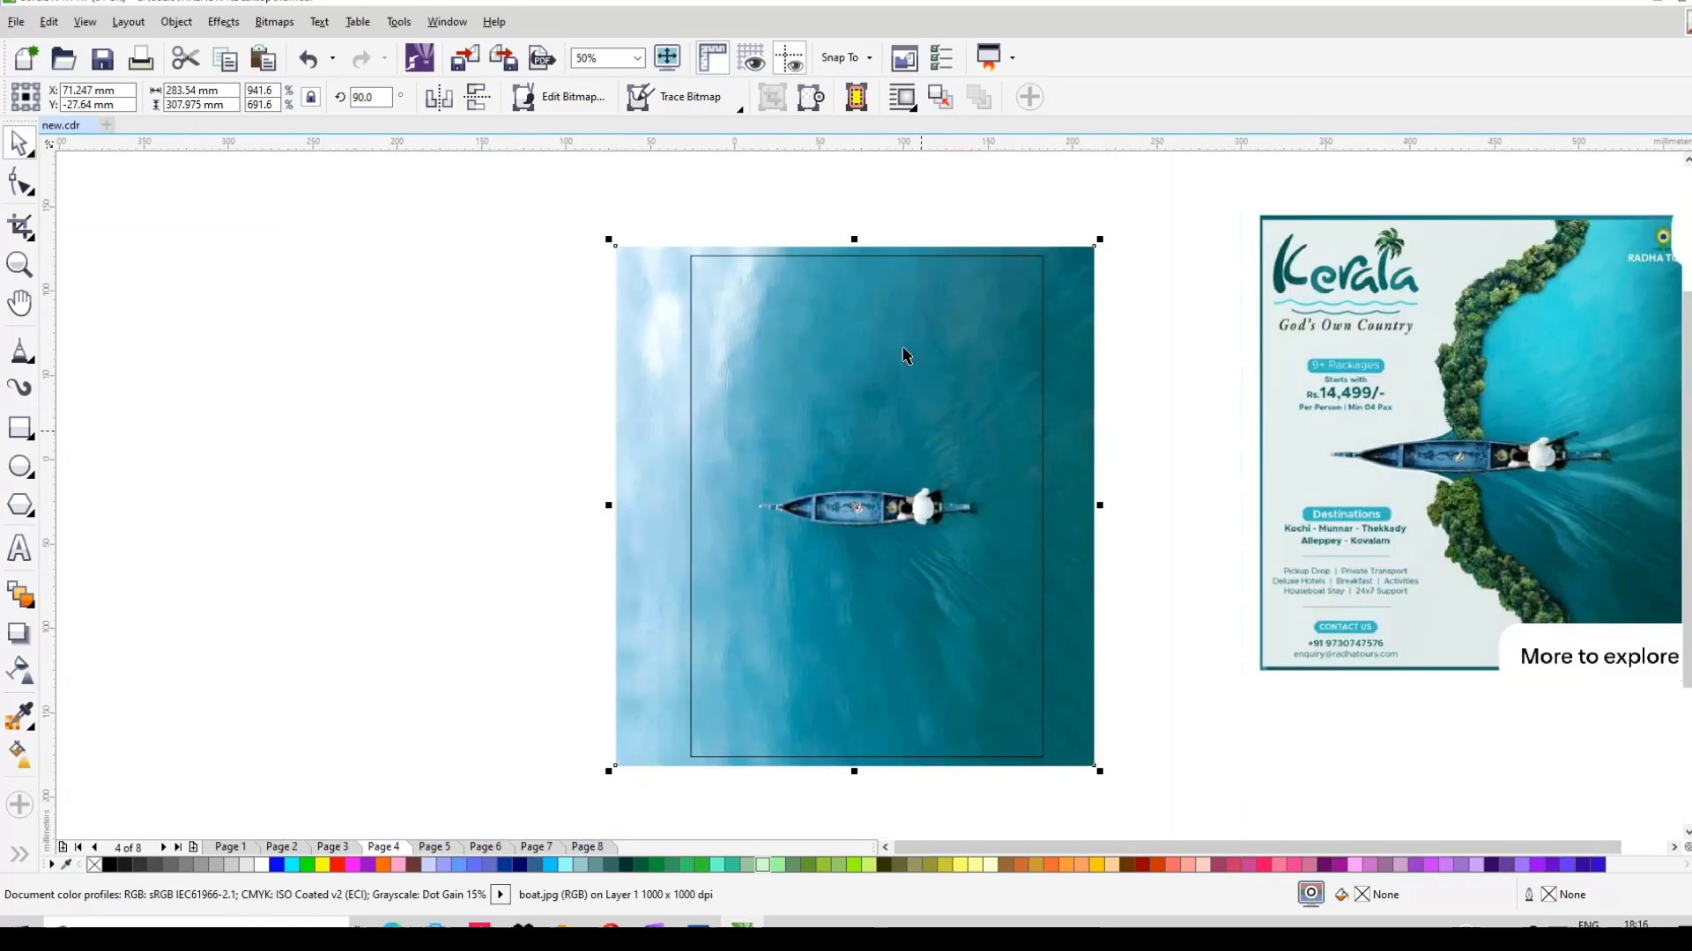
click(32, 363)
Step: Start a pen outline at the boat's bow and trace the upper hull up to the page's top edge
click(97, 450)
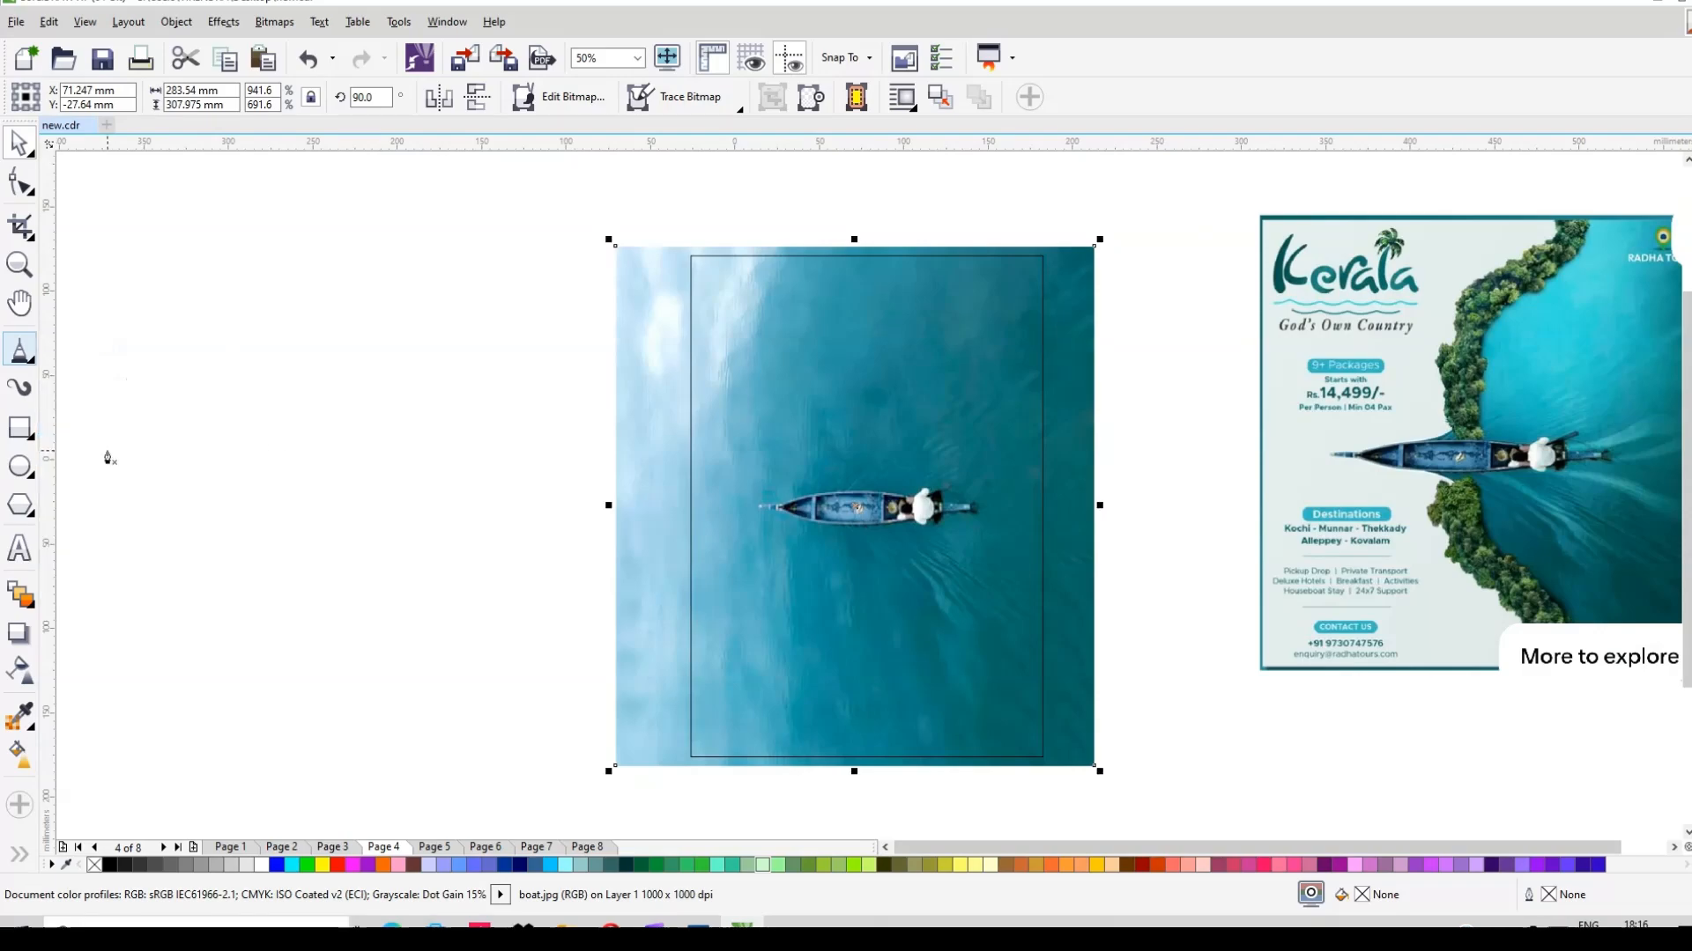
scroll(795, 509, up, 2)
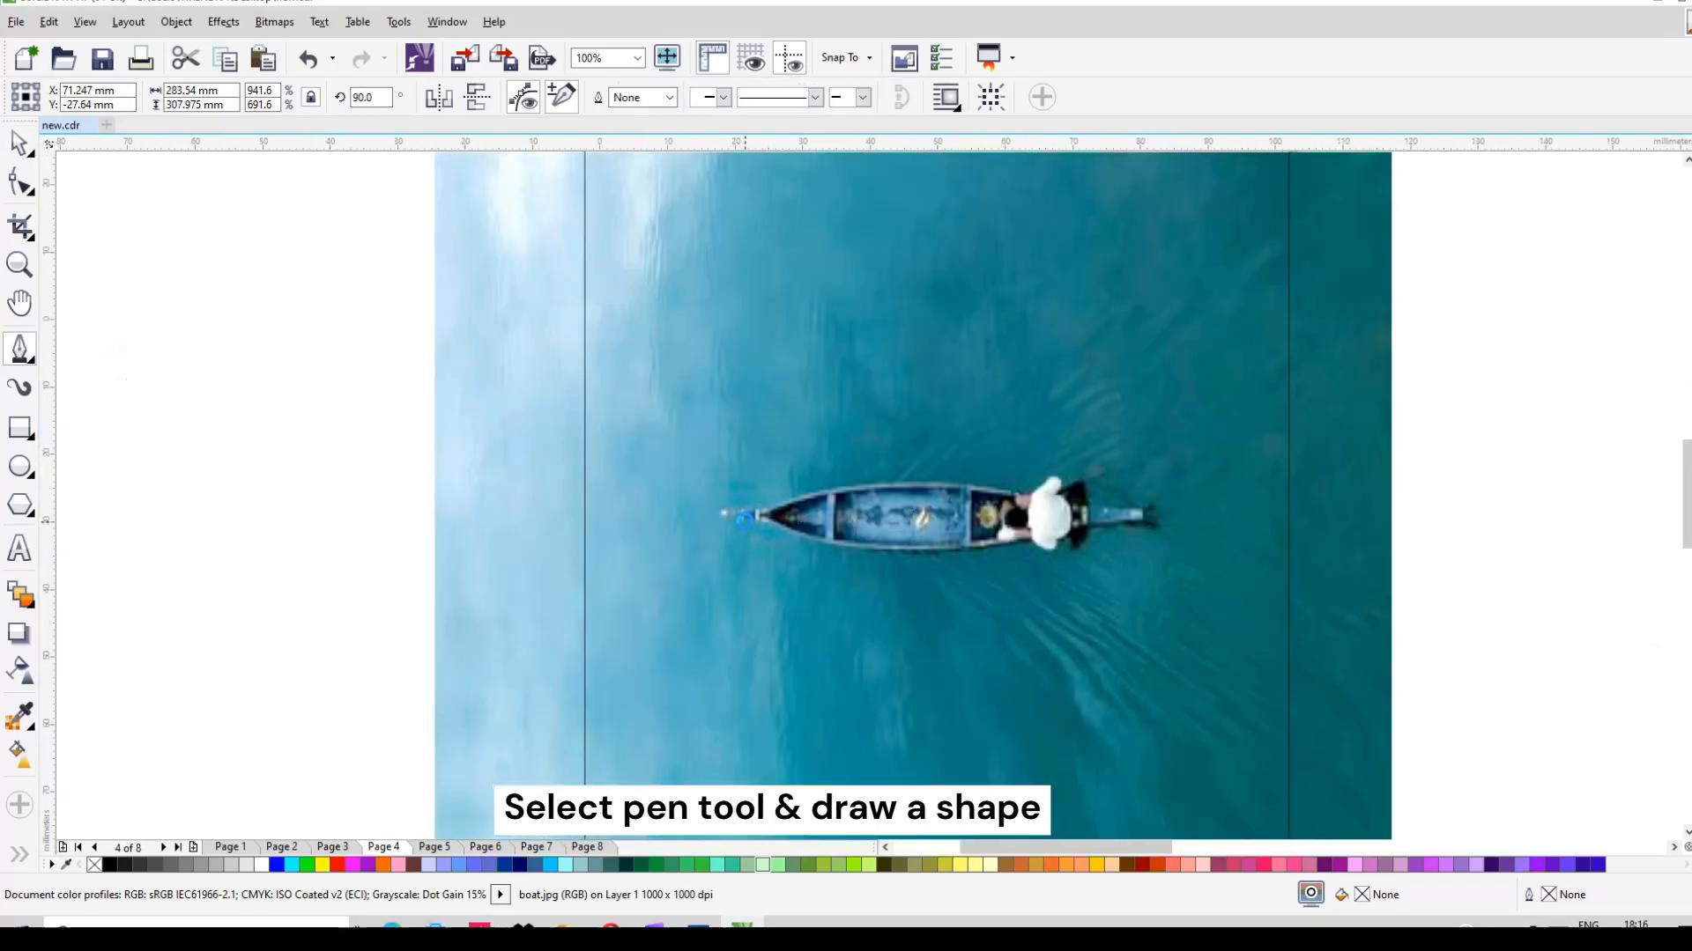
scroll(763, 532, up, 2)
click(698, 503)
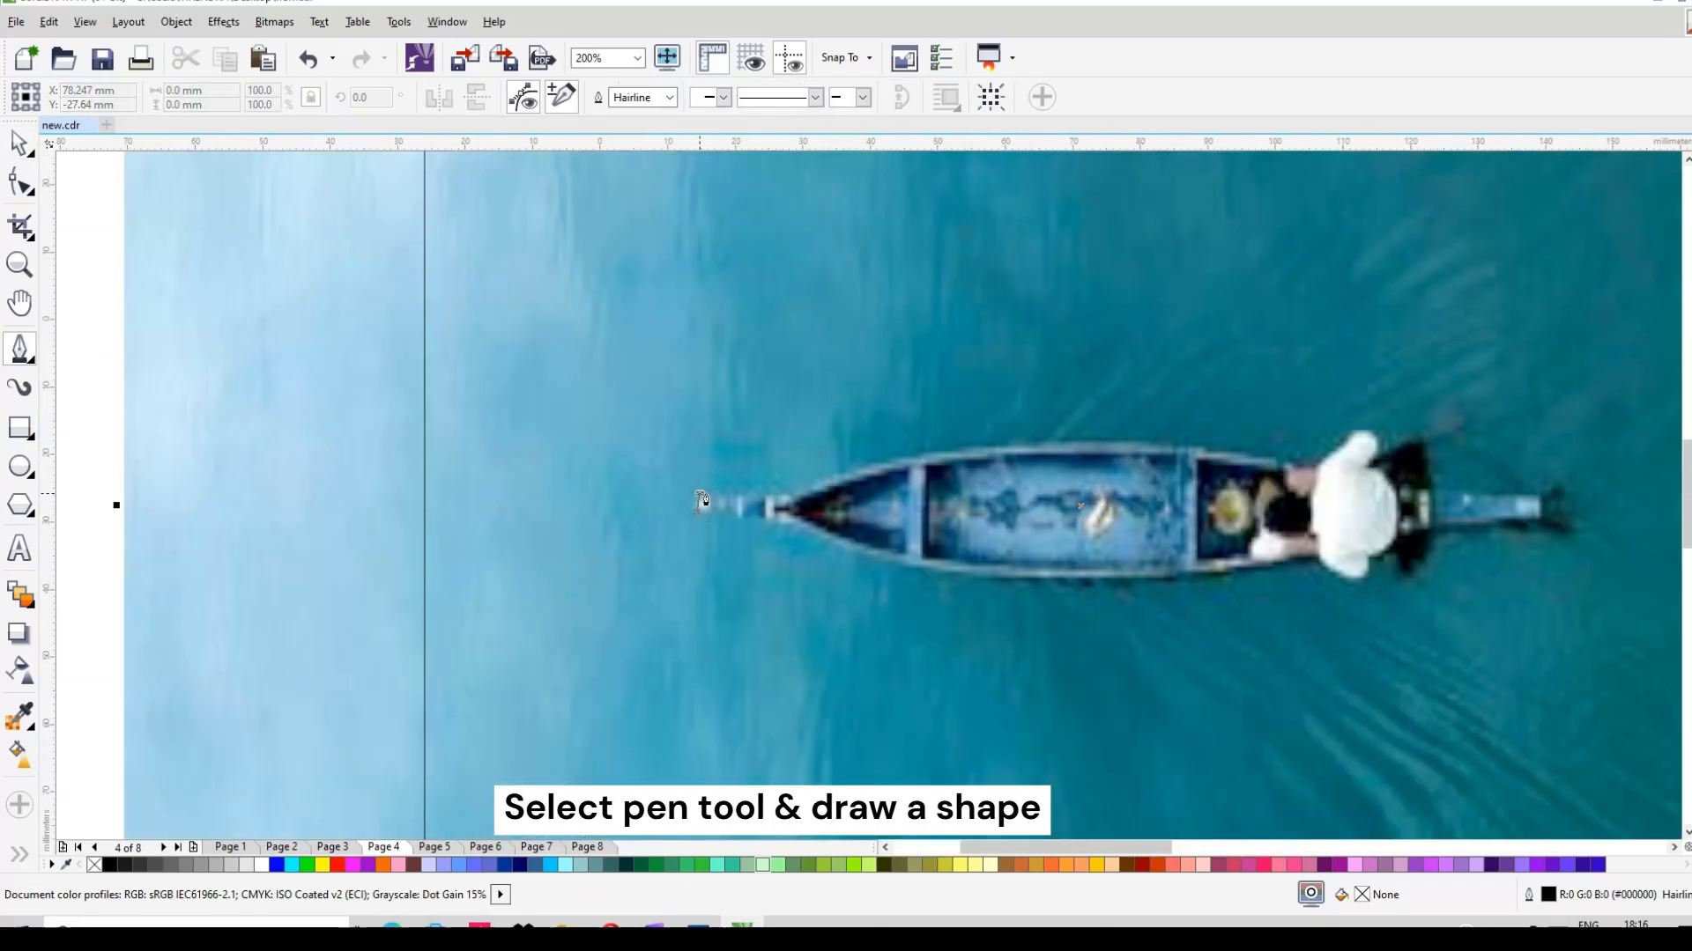
click(1003, 452)
scroll(1005, 452, down, 2)
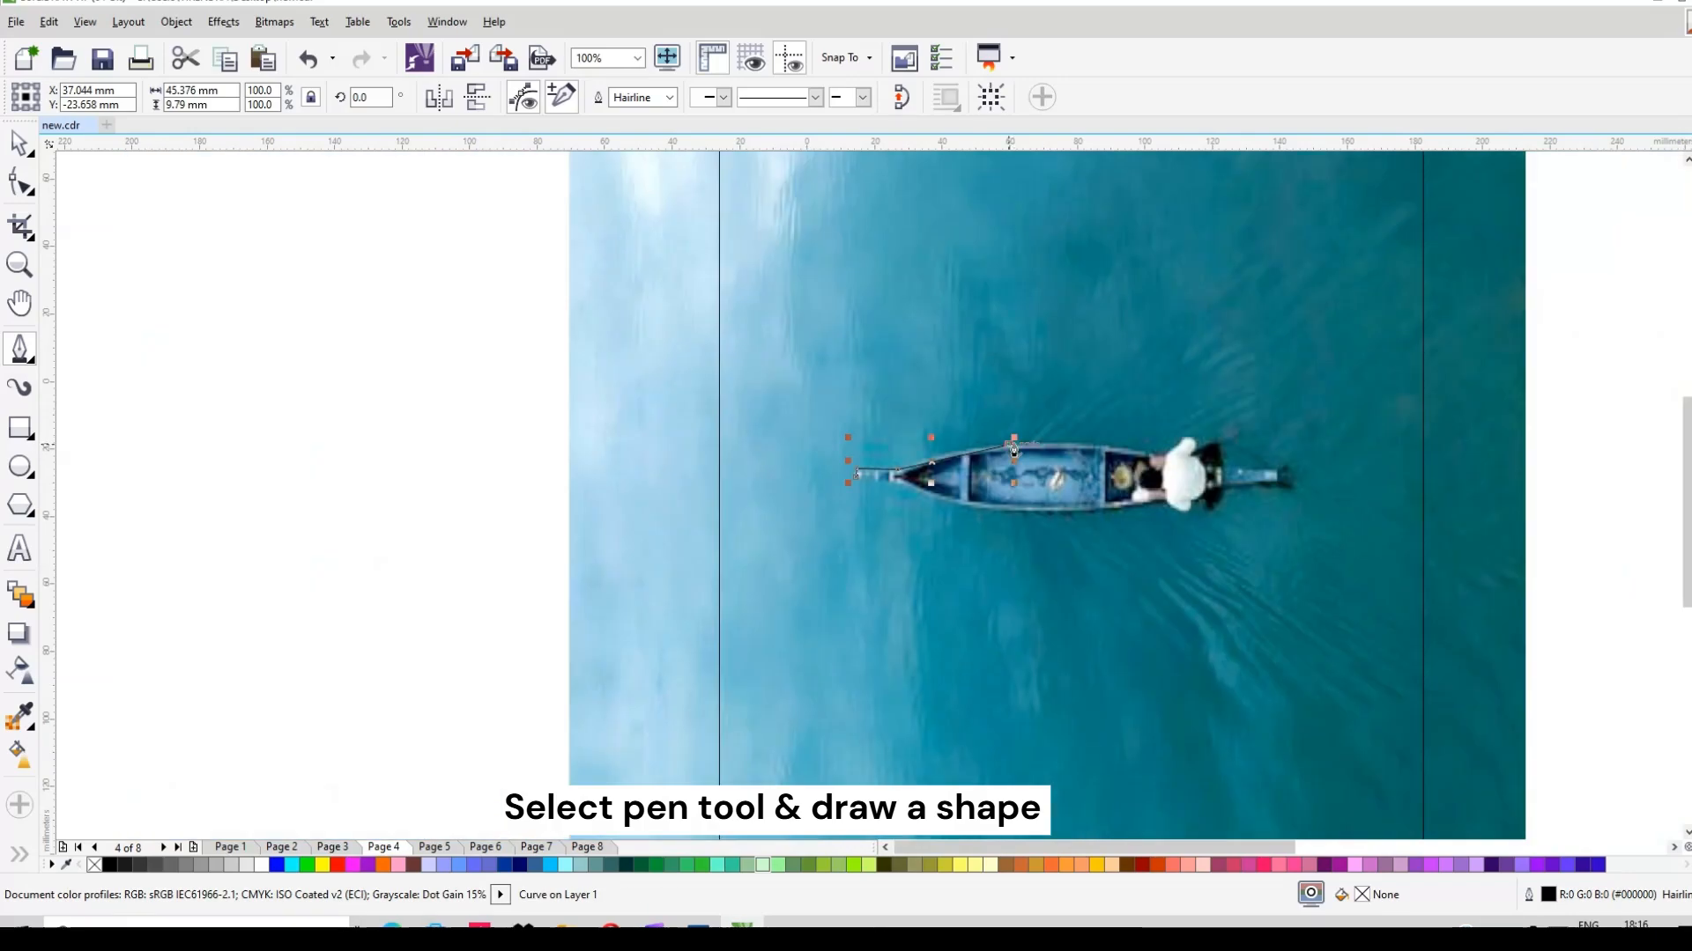
scroll(1013, 449, down, 2)
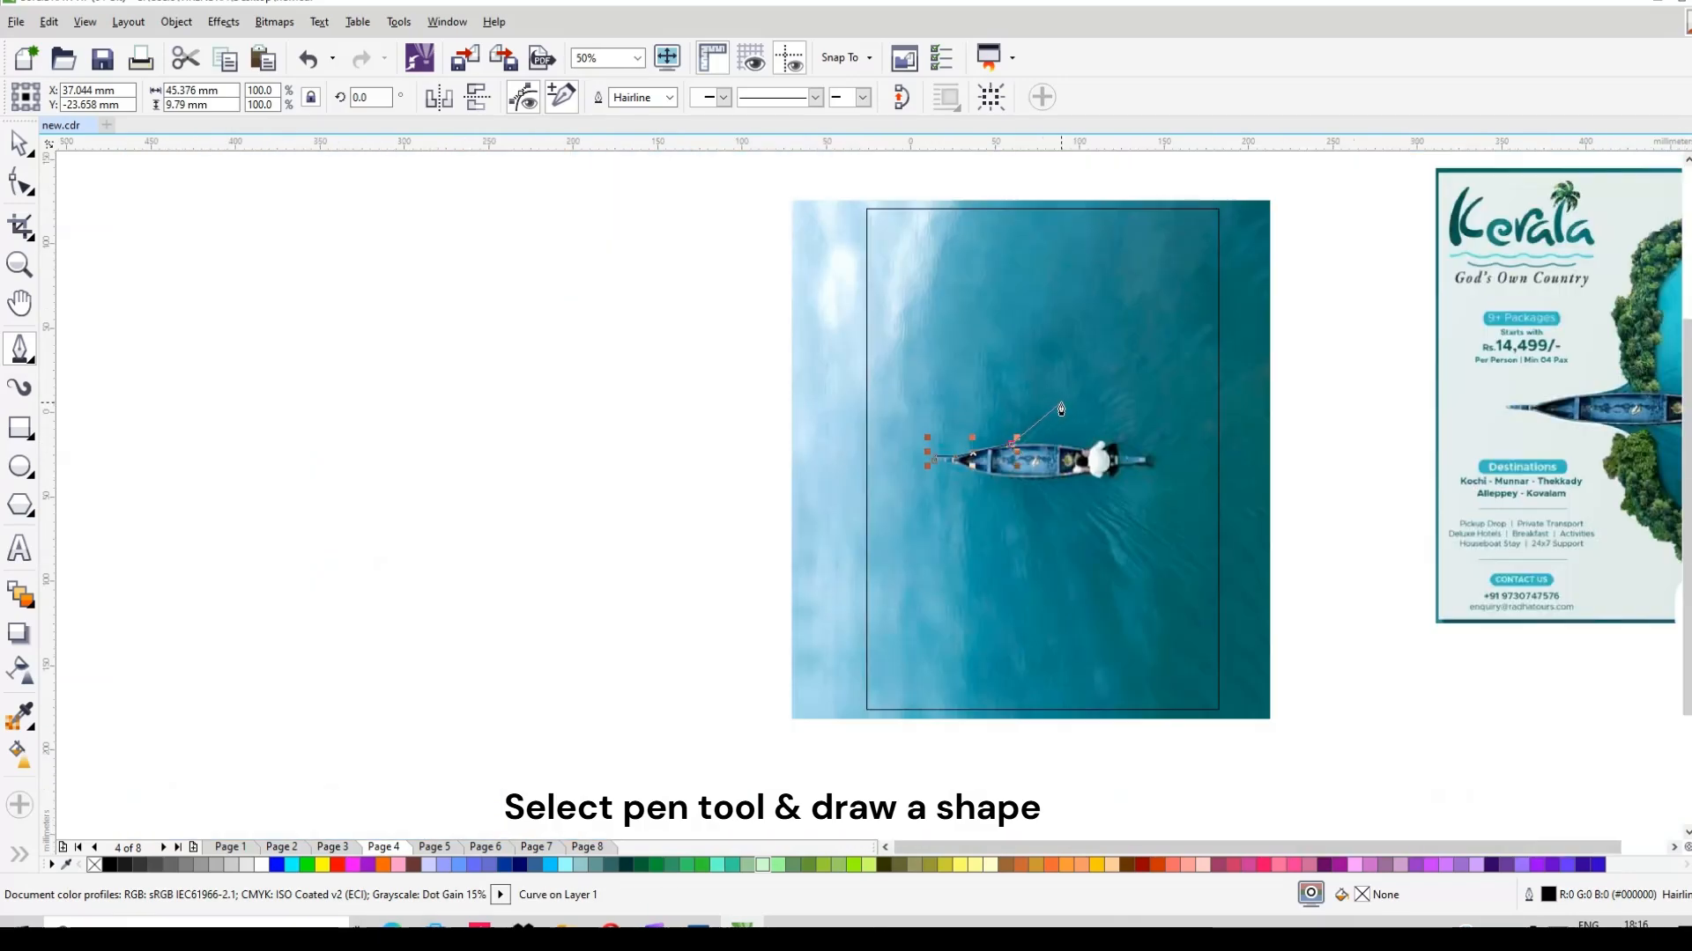
drag(1060, 403, 1070, 374)
click(1069, 335)
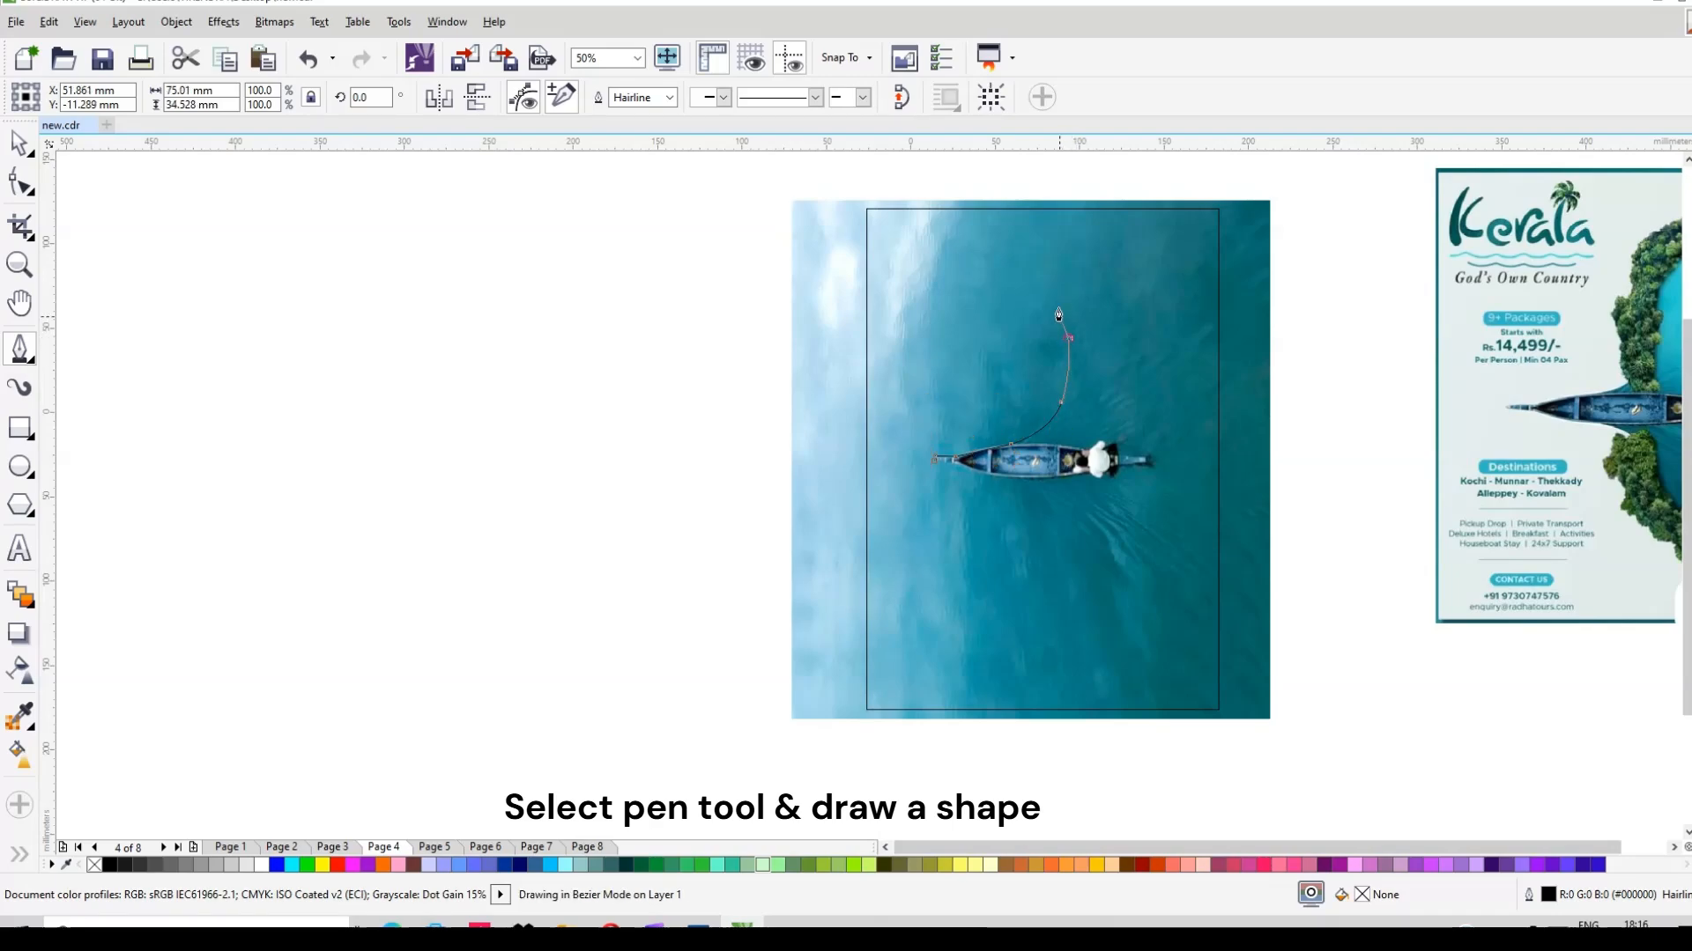
click(1107, 209)
Step: Run the outline through the top-right corner, along the bottom edge, and close it at the bow
click(1218, 209)
click(1219, 715)
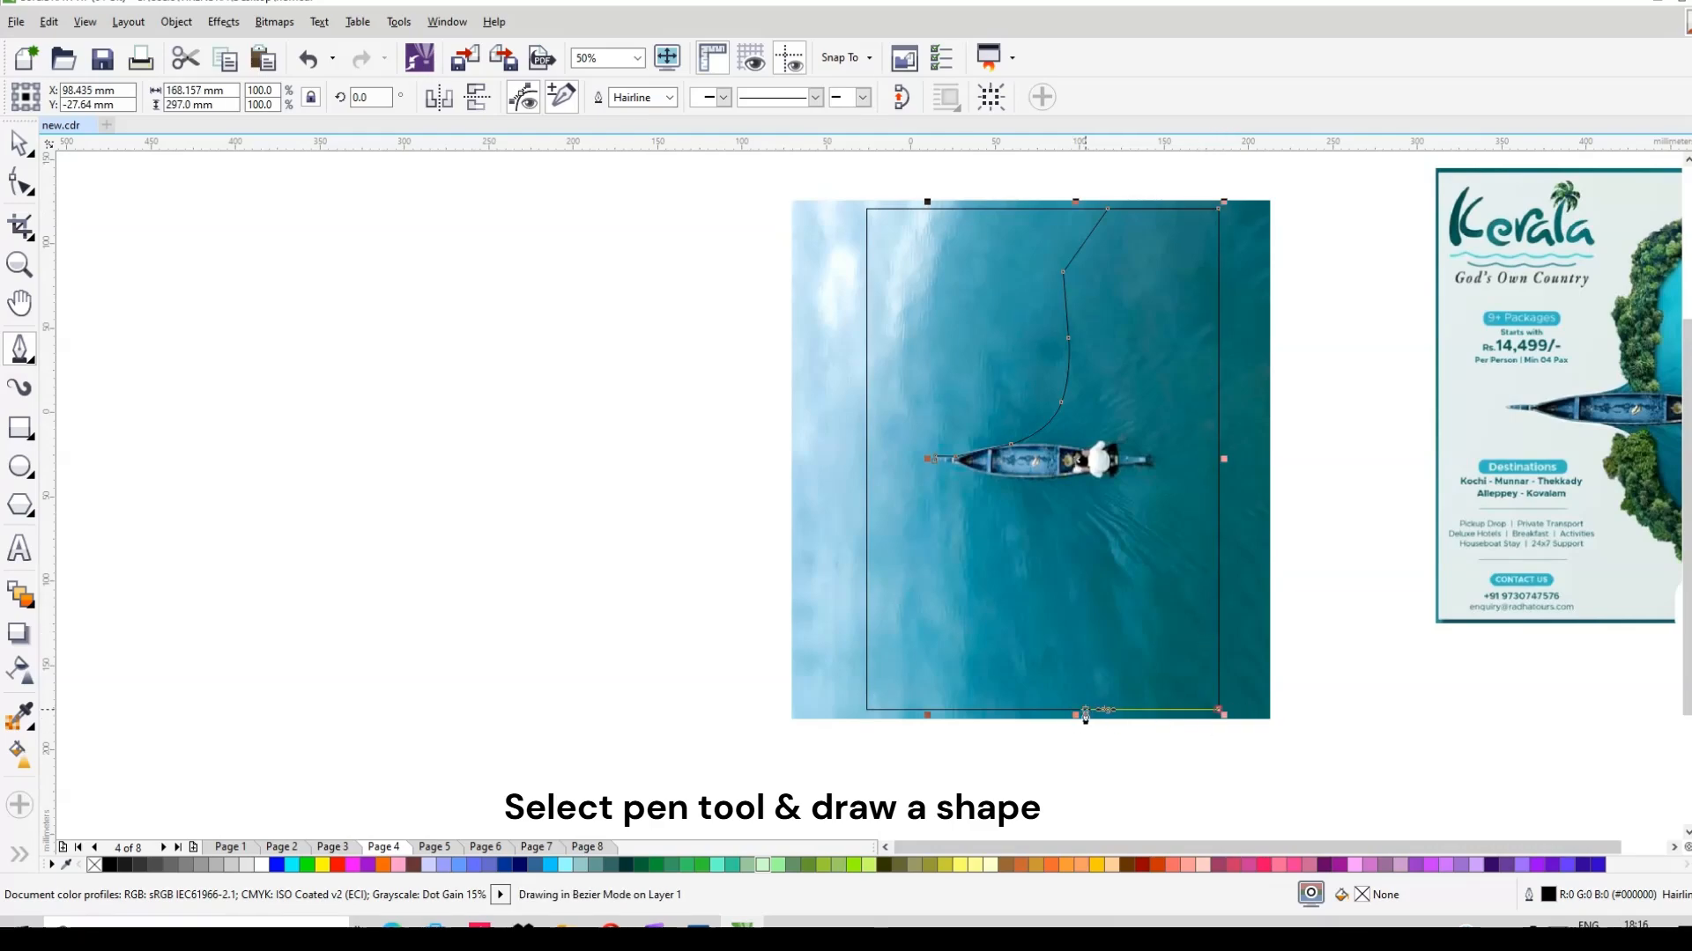
click(1071, 716)
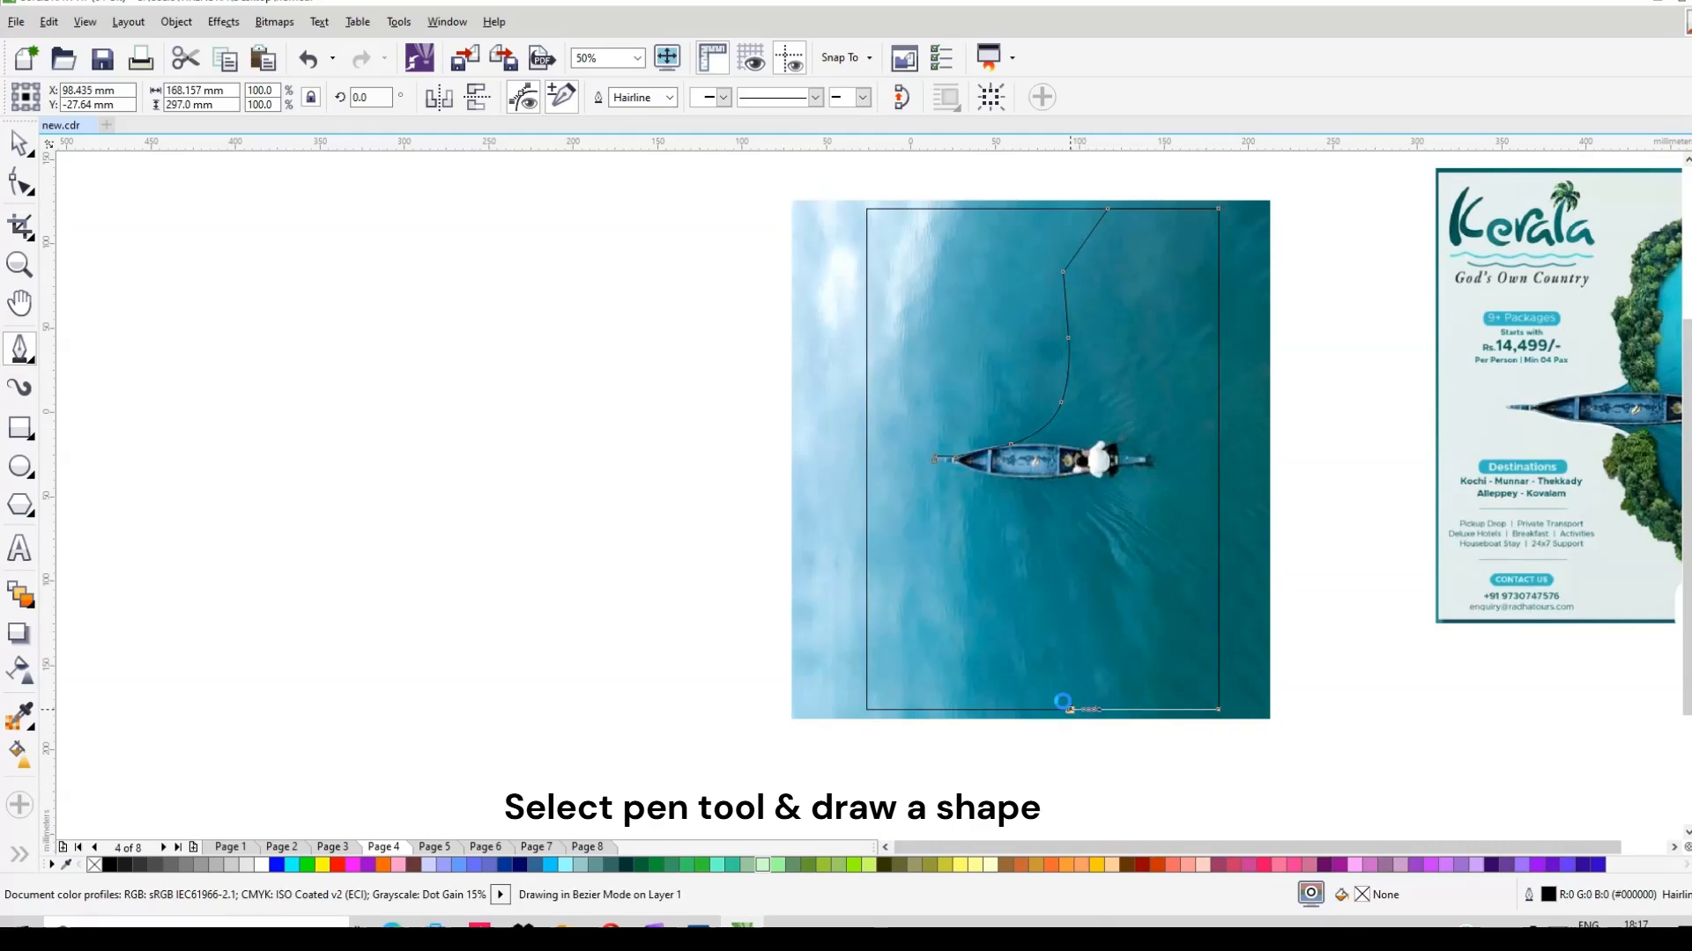
click(1044, 637)
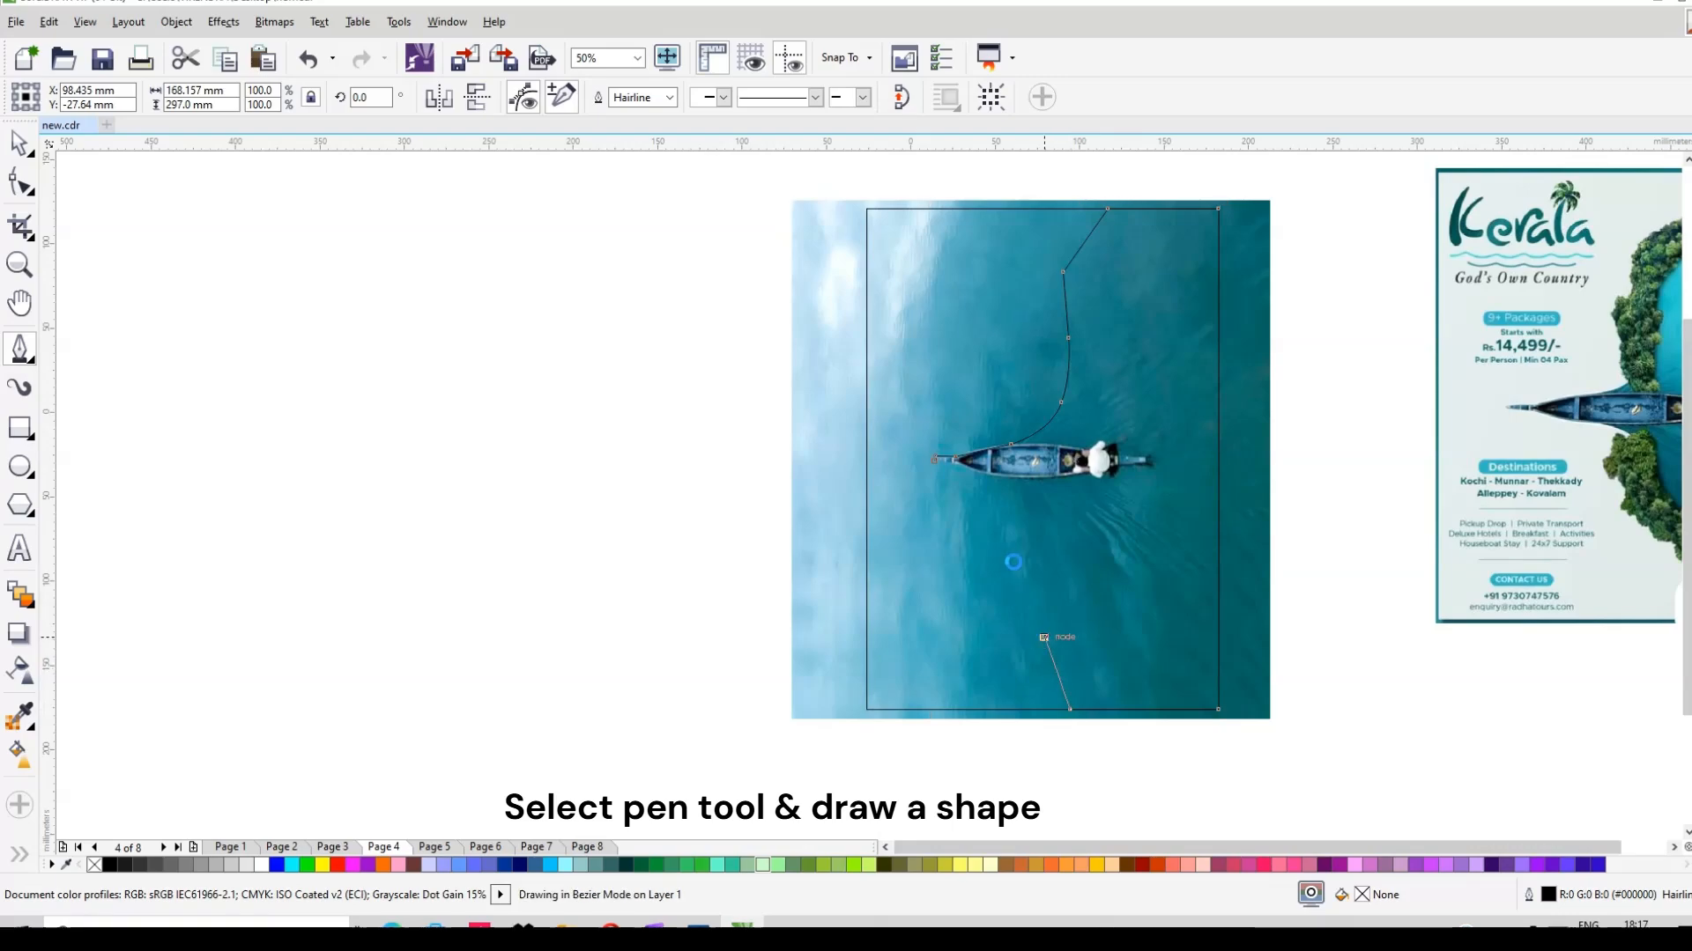
click(1005, 483)
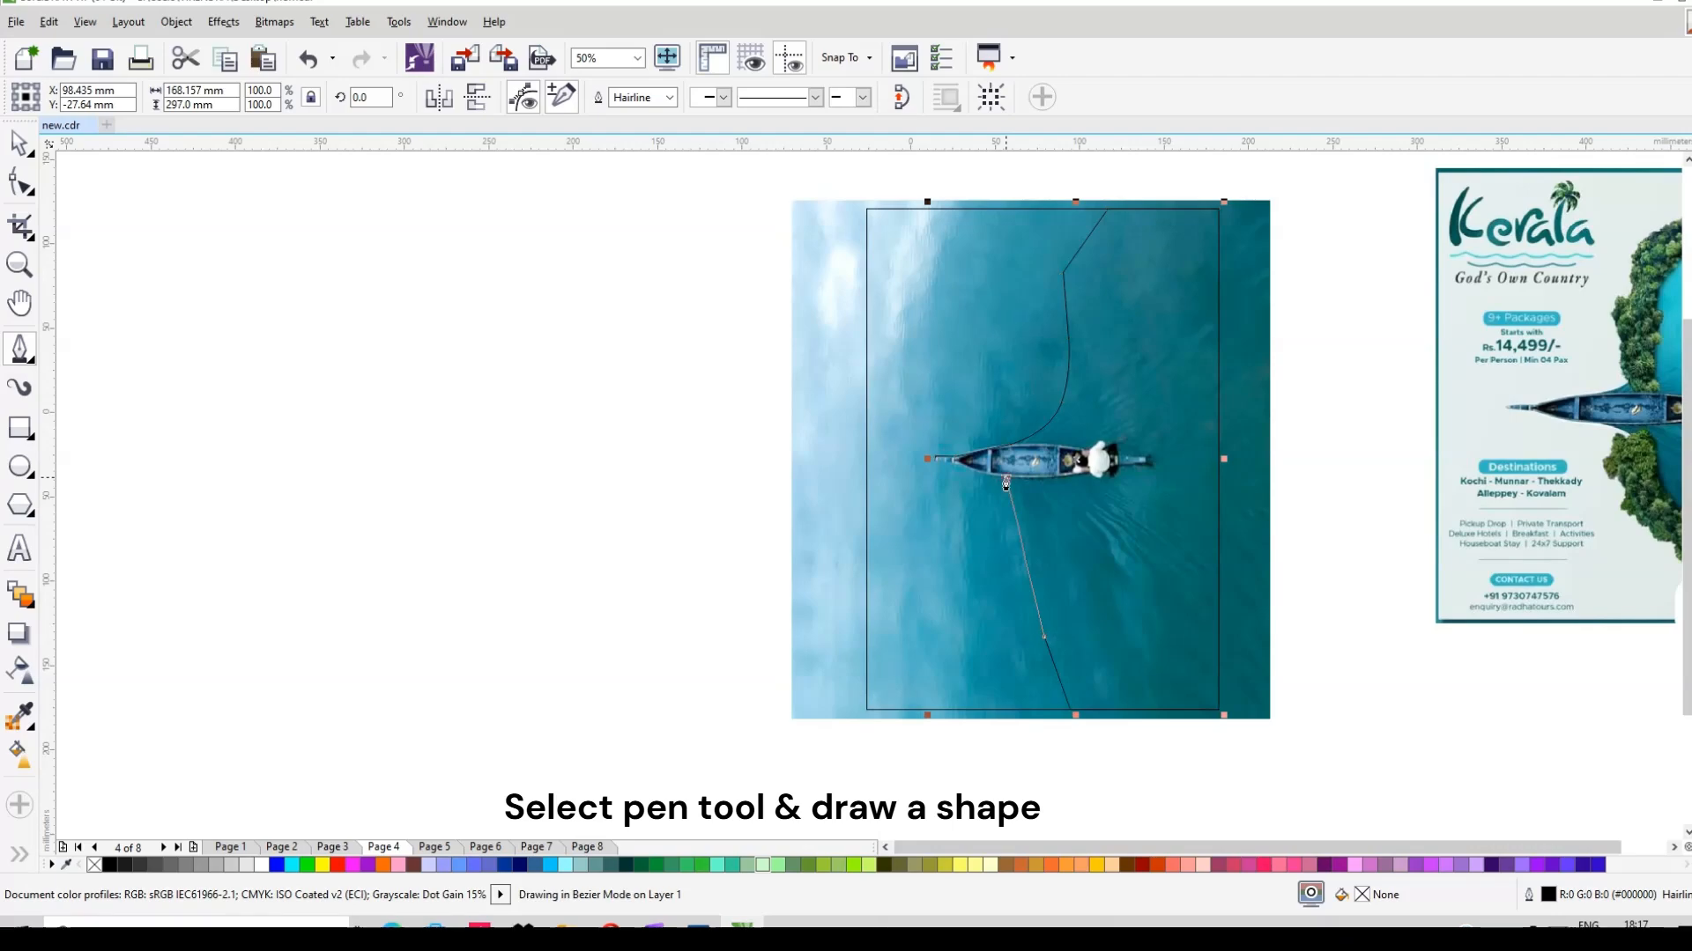
click(934, 461)
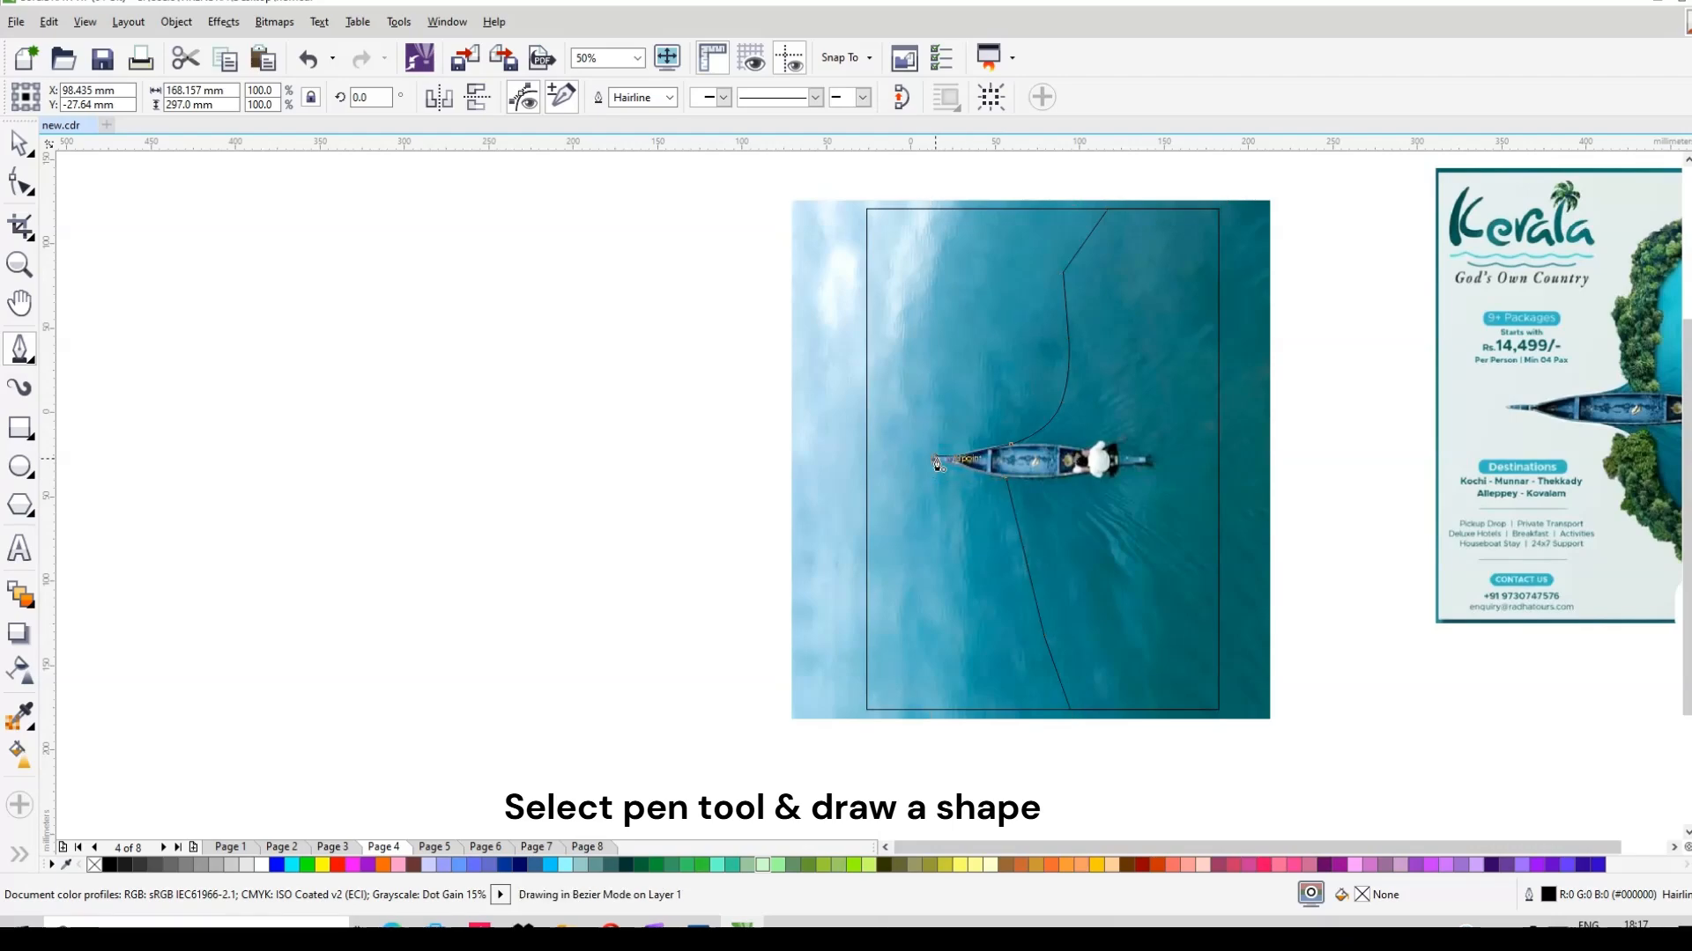
Step: Select the drawn outline and its nodes at the boat's tip
scroll(1022, 459, up, 2)
scroll(866, 455, up, 1)
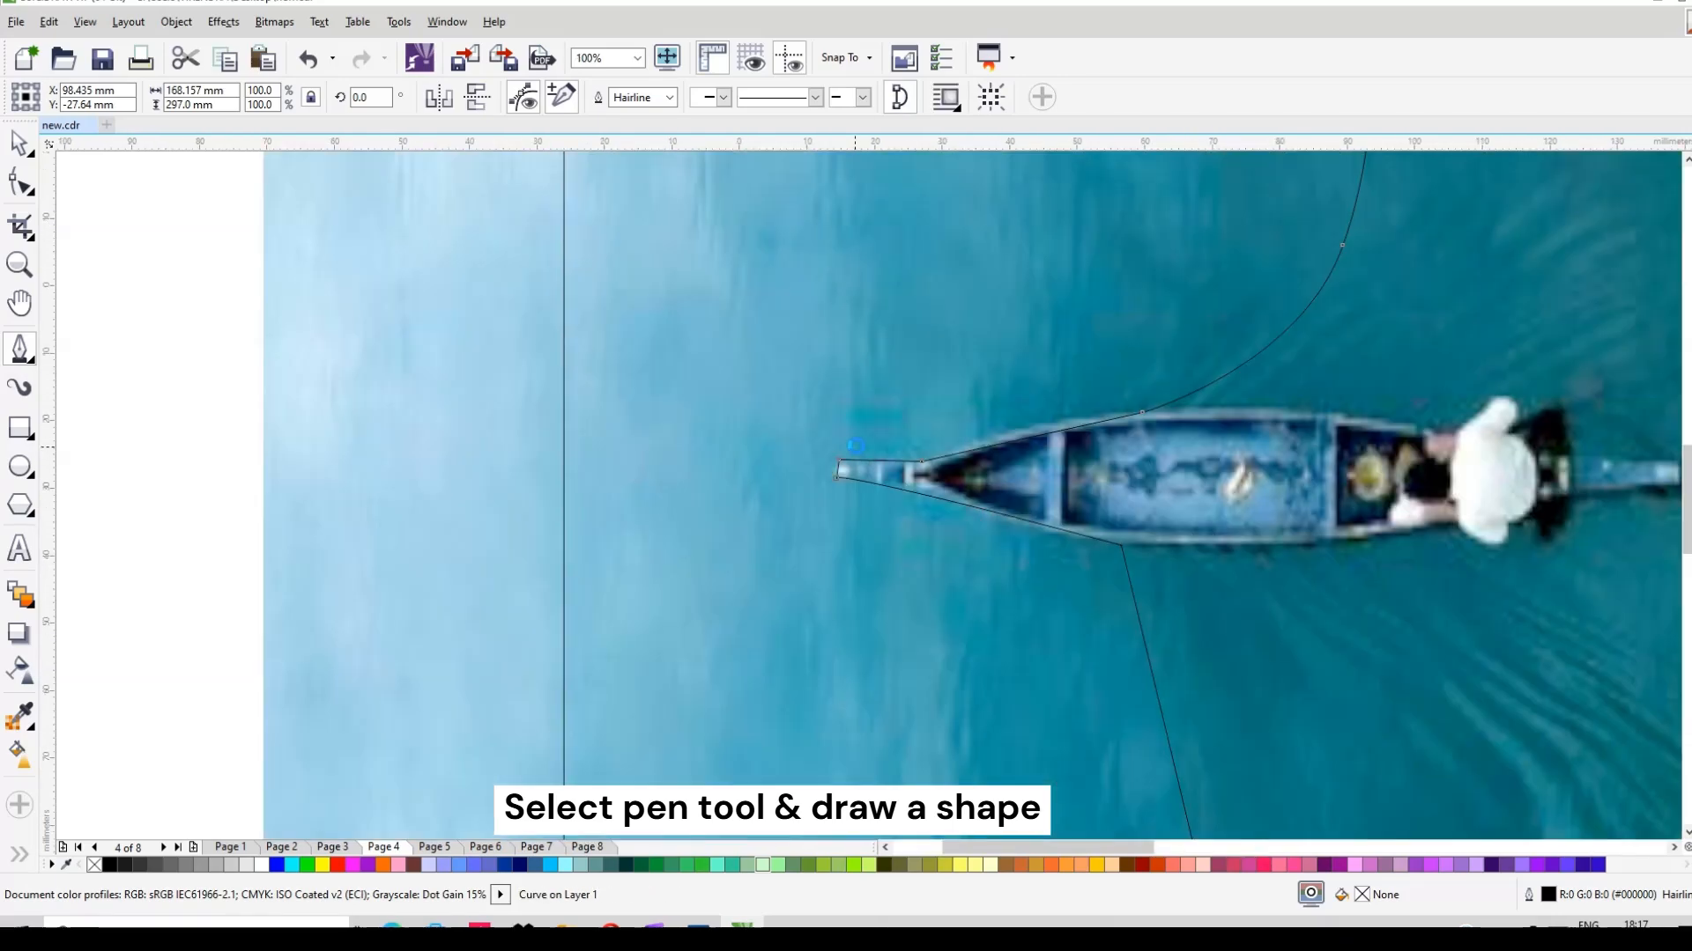
scroll(813, 430, down, 2)
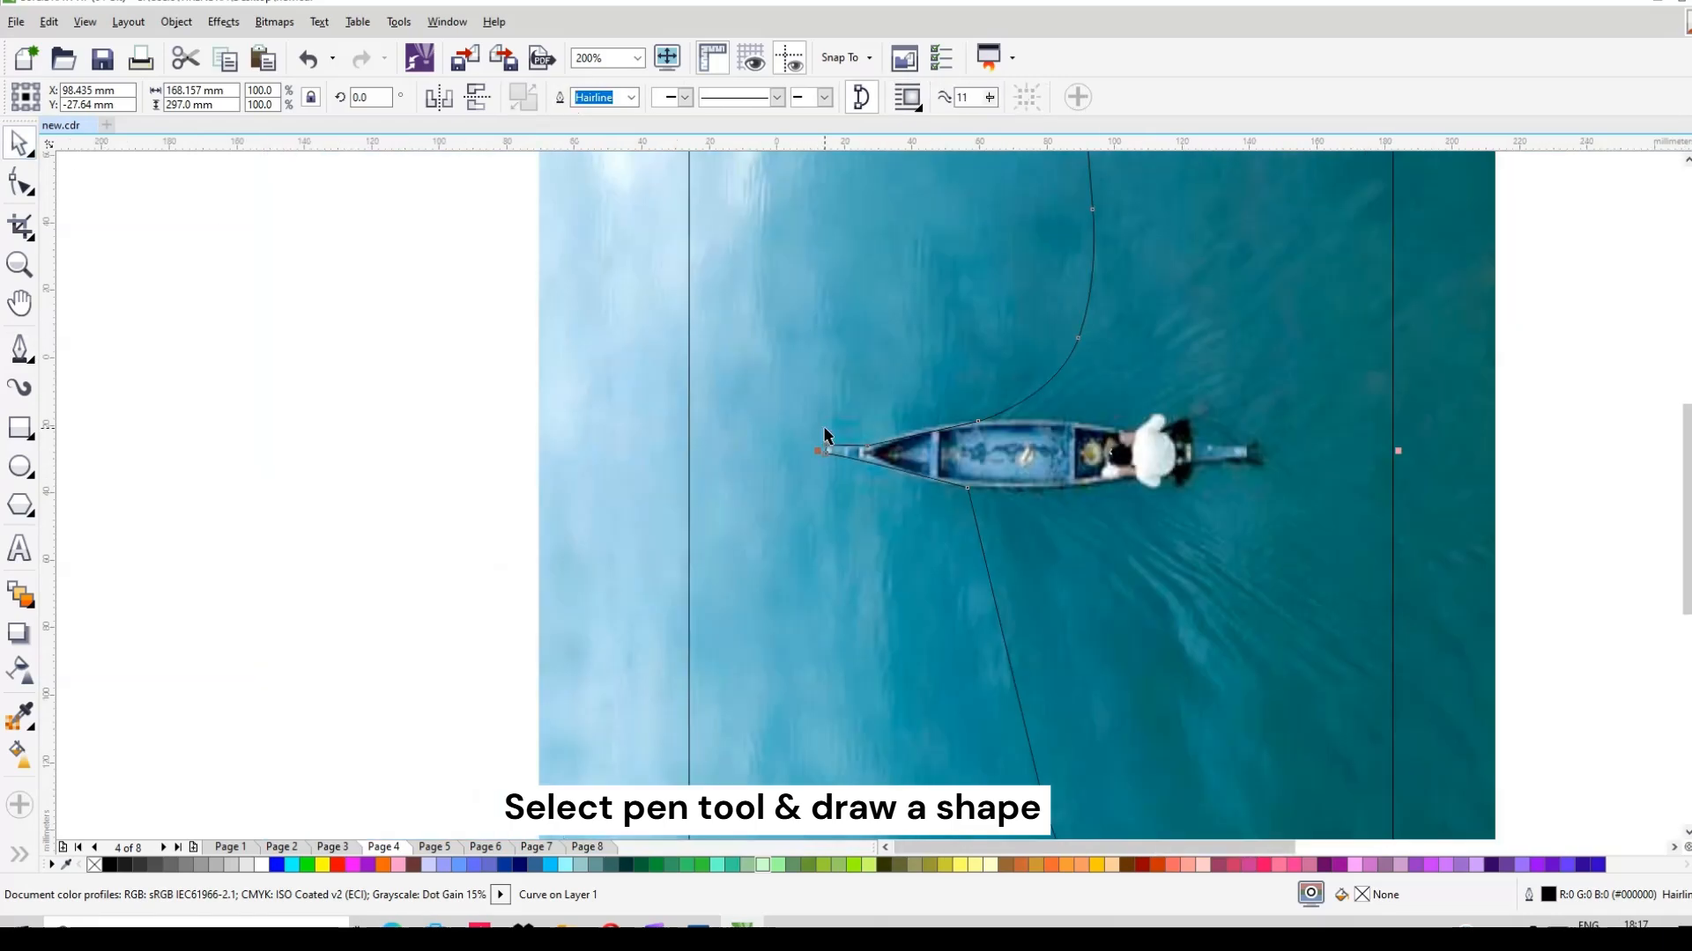
key(space)
drag(835, 174, 1149, 738)
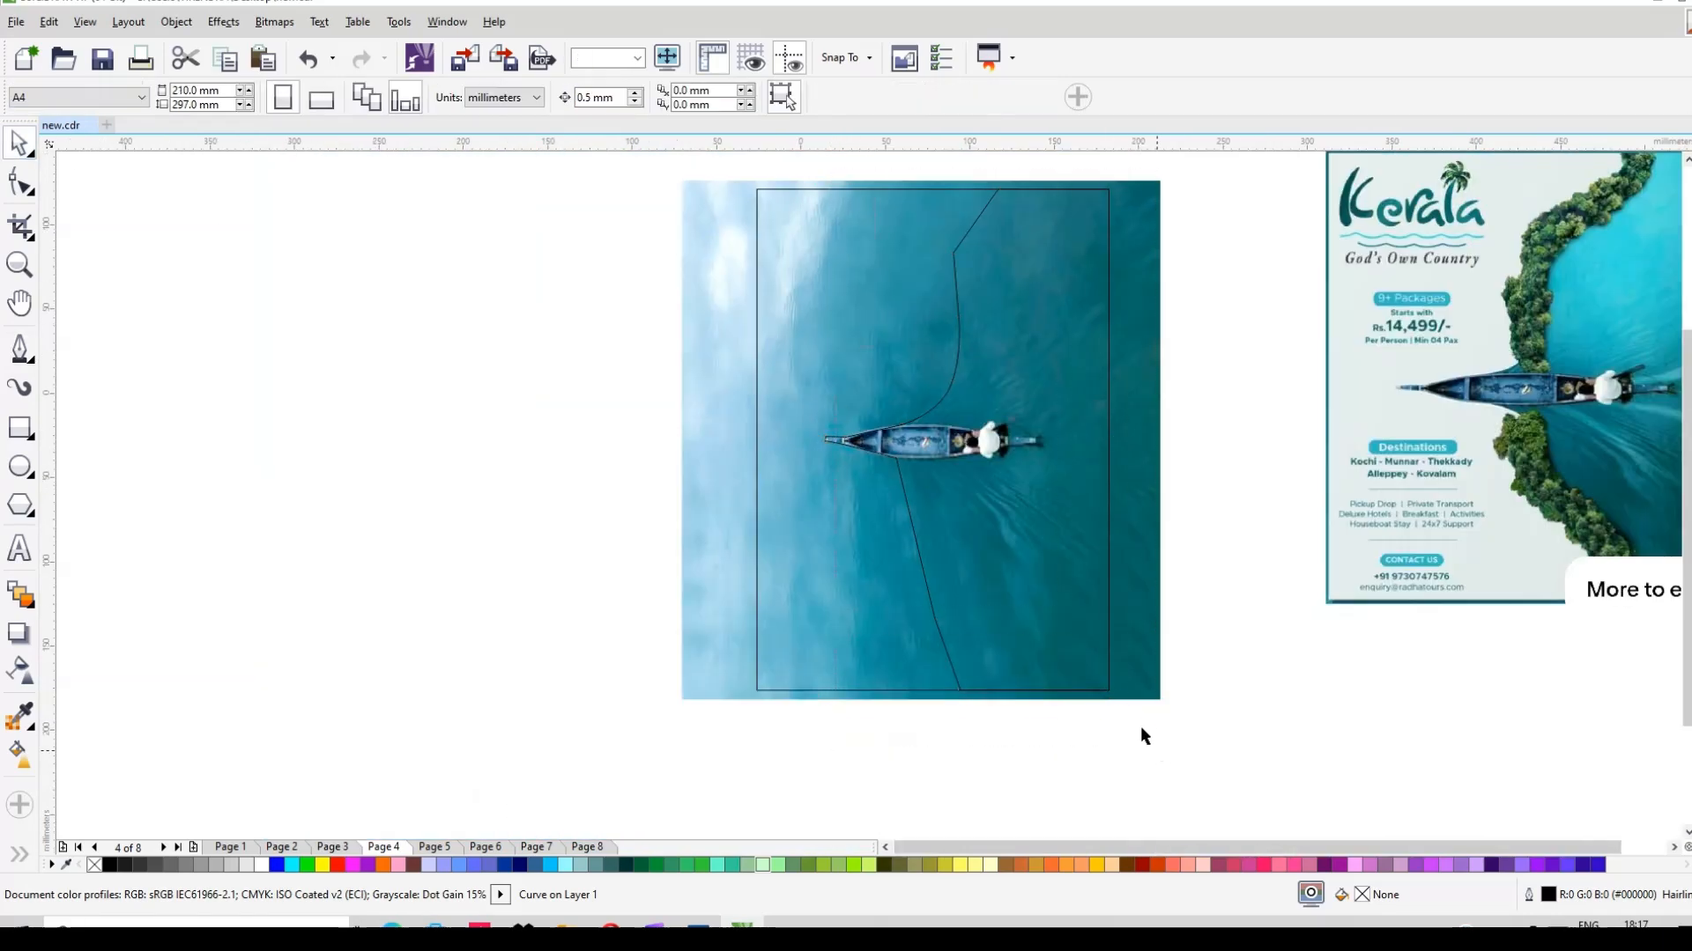
drag(836, 171, 1128, 751)
drag(767, 160, 796, 181)
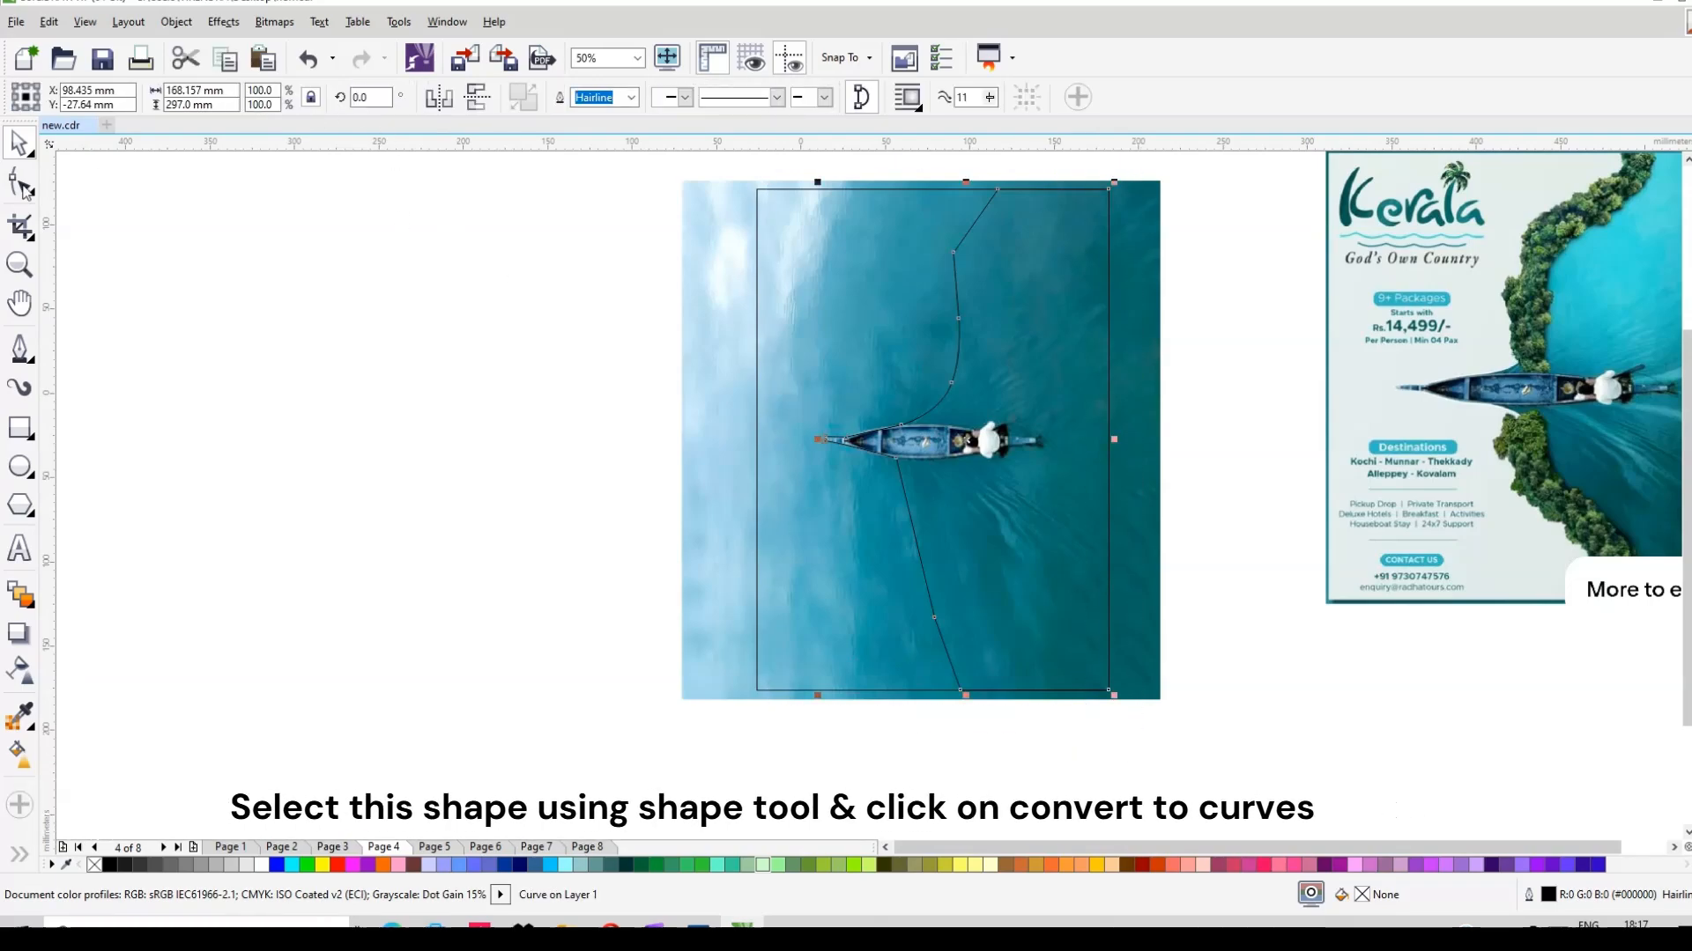
Step: Convert the outline to curves and bend the bow tip and upper edge to follow the hull
key(F10)
click(323, 102)
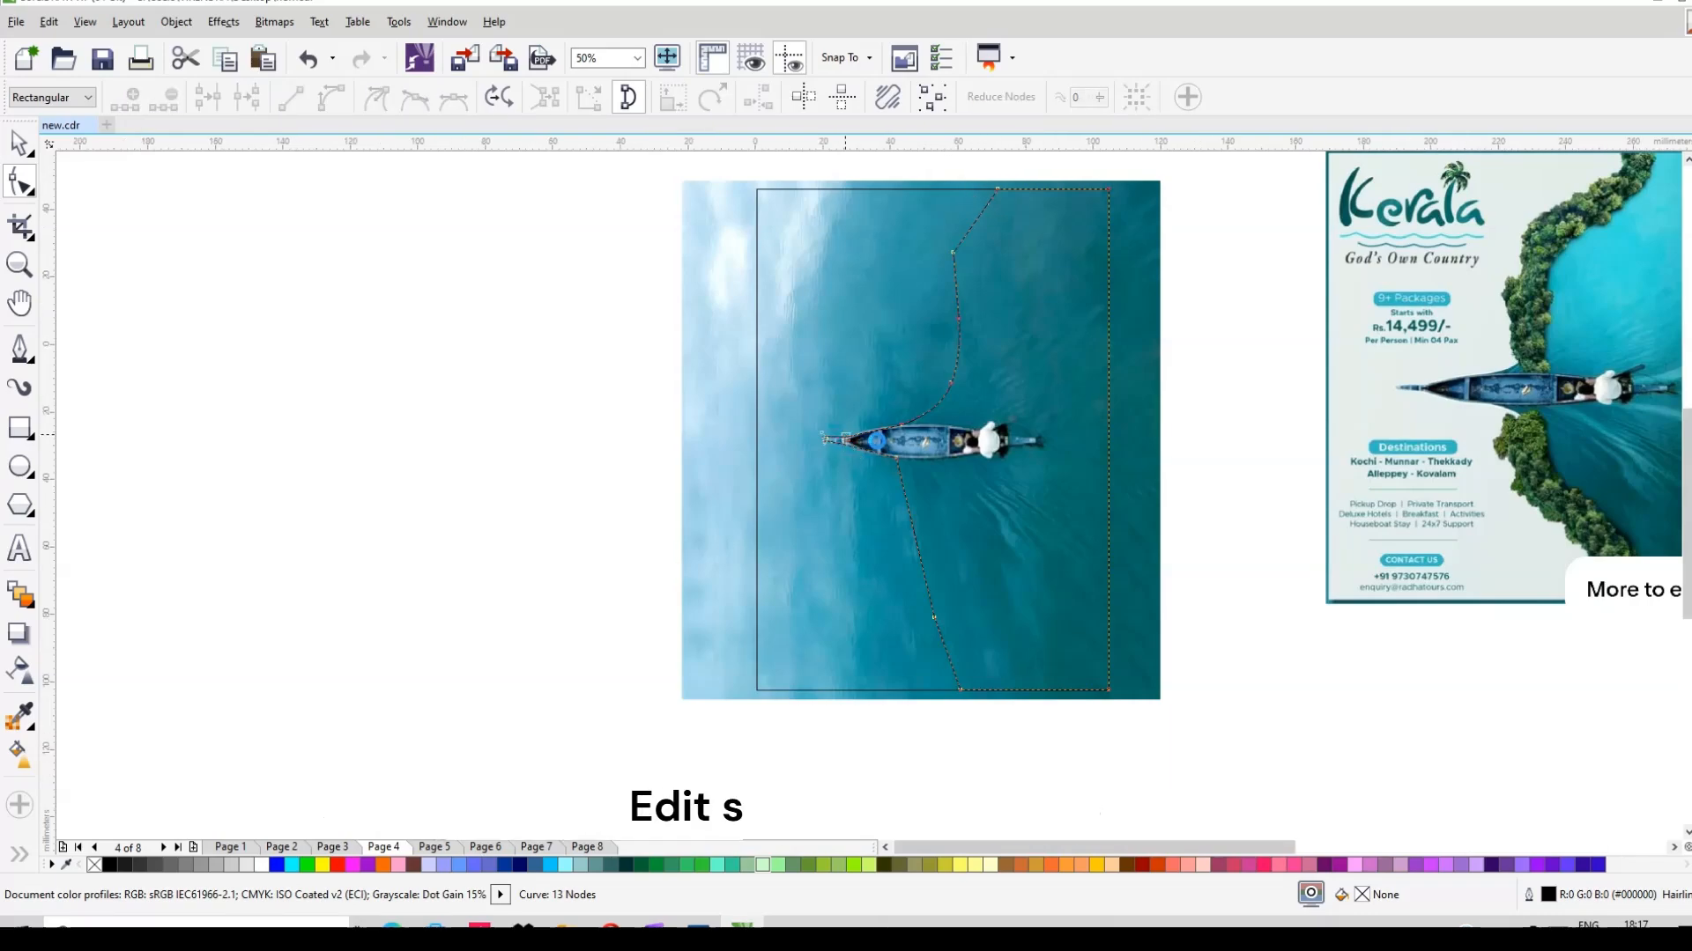
scroll(788, 445, up, 3)
scroll(788, 443, up, 1)
click(683, 436)
drag(684, 436, 673, 438)
drag(854, 422, 863, 420)
drag(1002, 405, 1034, 340)
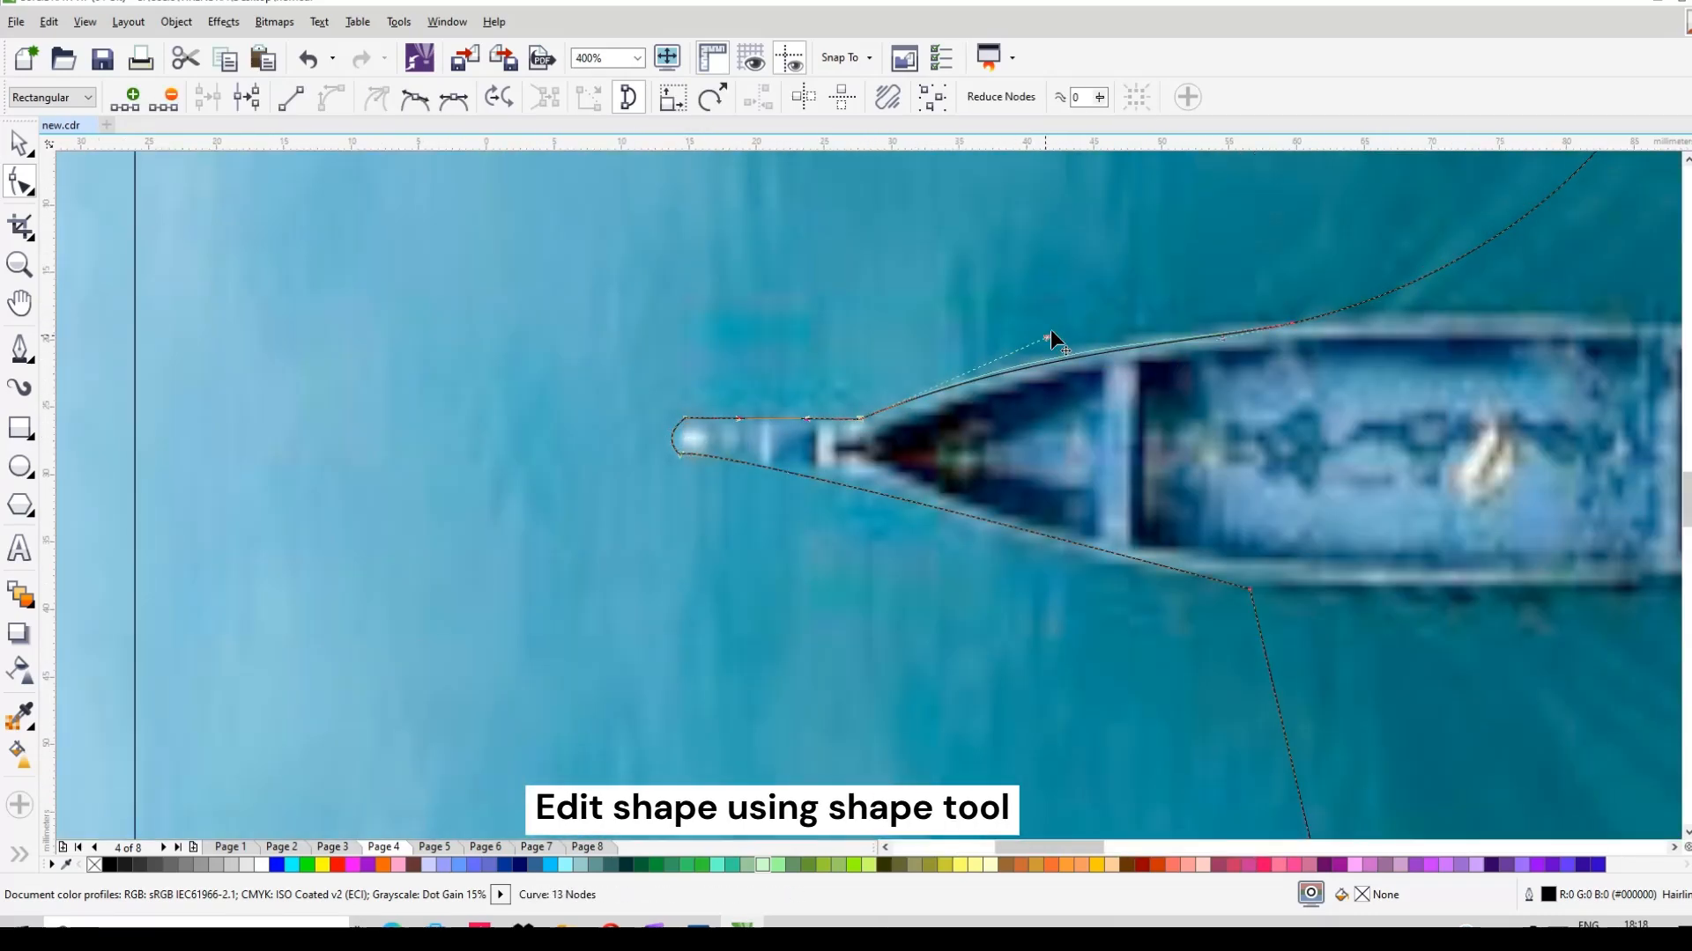
Step: Add nodes along the lower bow and pull that edge onto the hull
double_click(844, 485)
drag(845, 485, 860, 475)
mouse_move(1009, 516)
mouse_down()
mouse_move(1022, 493)
mouse_move(1002, 559)
mouse_move(995, 534)
mouse_up()
key(ctrl+z)
drag(744, 443, 789, 460)
double_click(833, 461)
Step: Refine the top and lower bow segments so both sit tight against the hull
scroll(754, 432, up, 1)
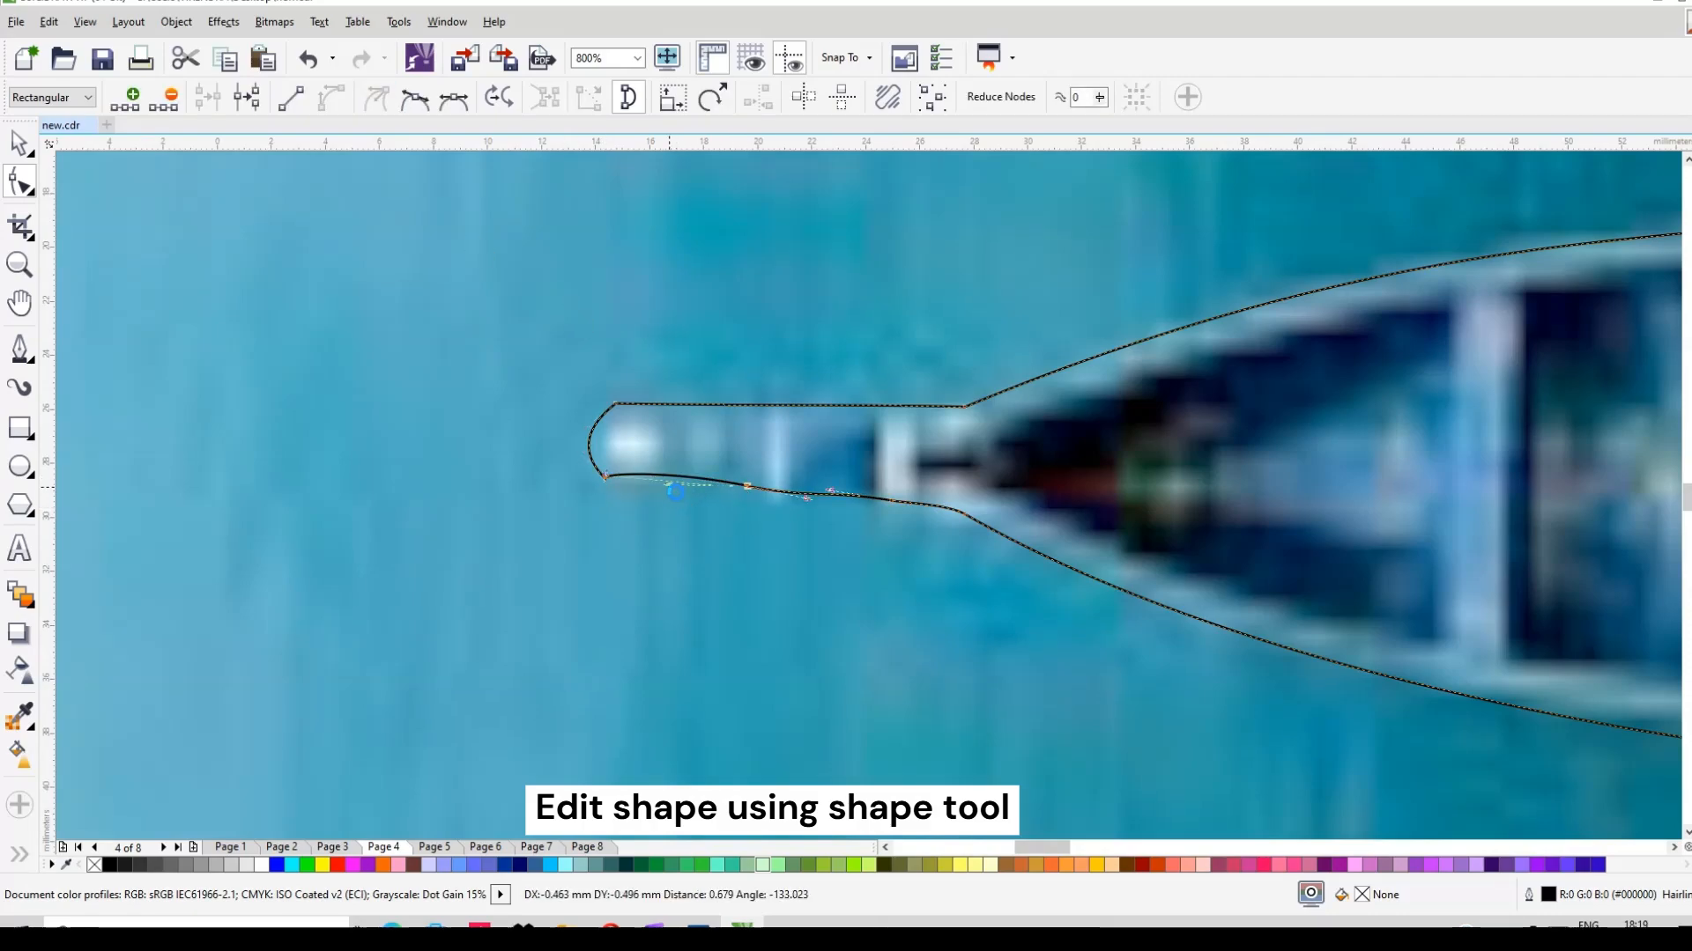
drag(728, 405, 729, 410)
drag(747, 485, 737, 478)
drag(876, 500, 891, 501)
drag(737, 481, 773, 497)
click(732, 416)
drag(732, 416, 733, 420)
drag(914, 506, 840, 502)
Step: Shift the top-left and bottom-left bow nodes to the right
scroll(879, 477, down, 1)
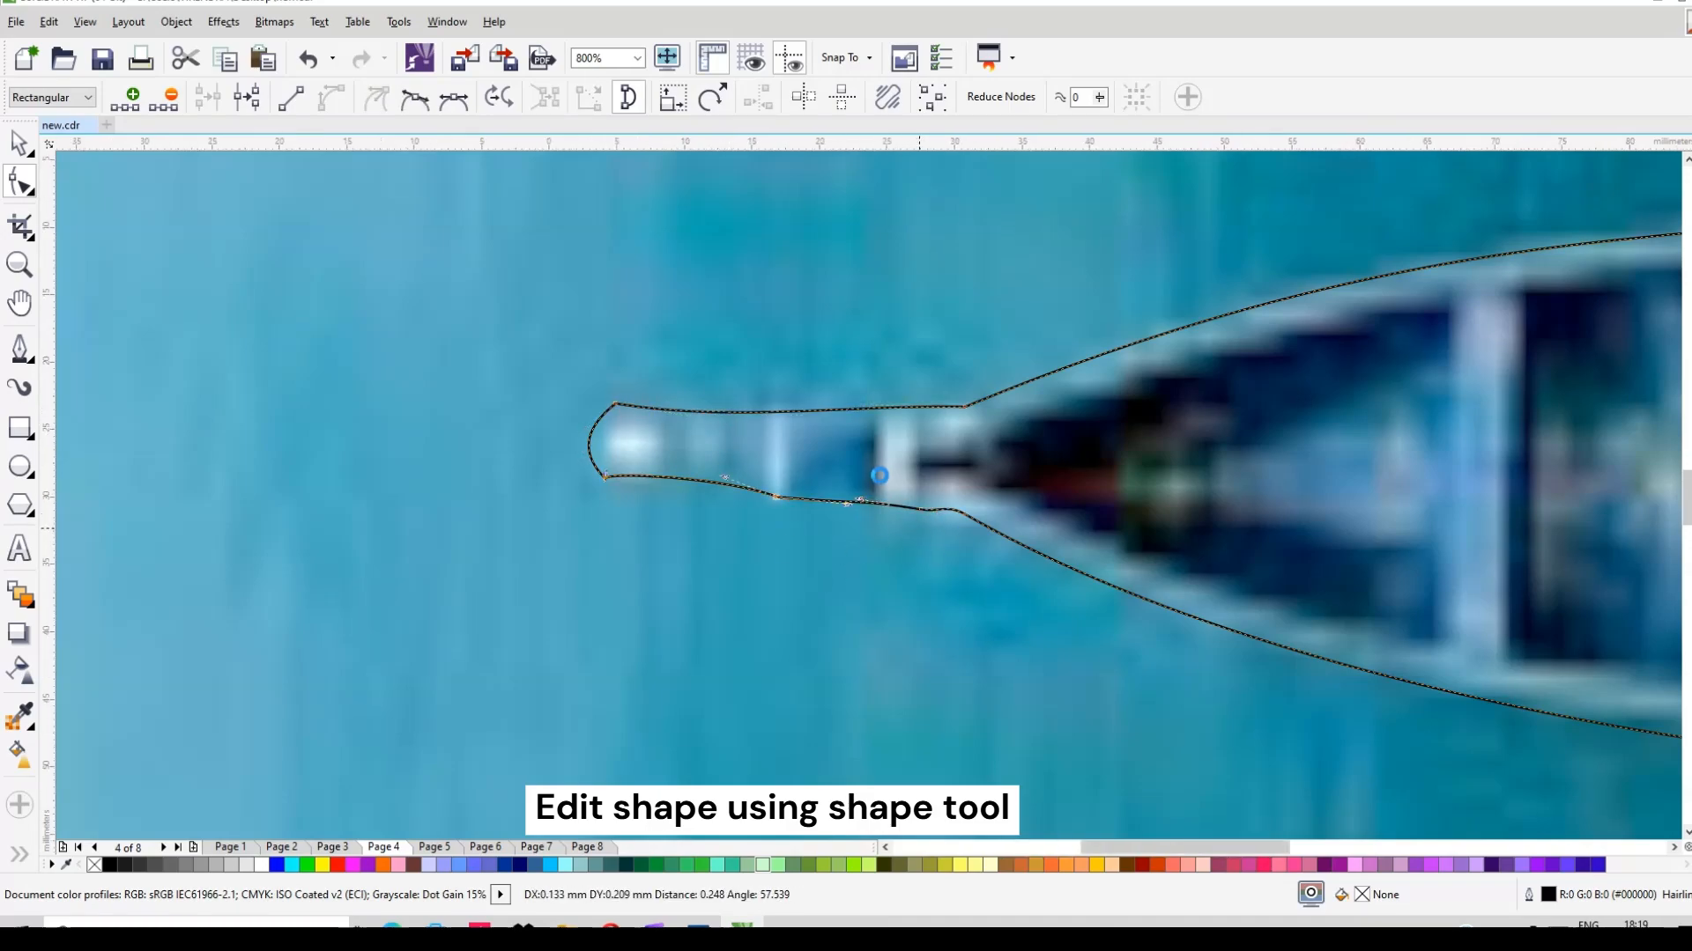
scroll(756, 439, up, 1)
drag(714, 473, 760, 440)
drag(731, 511, 743, 510)
scroll(897, 534, down, 1)
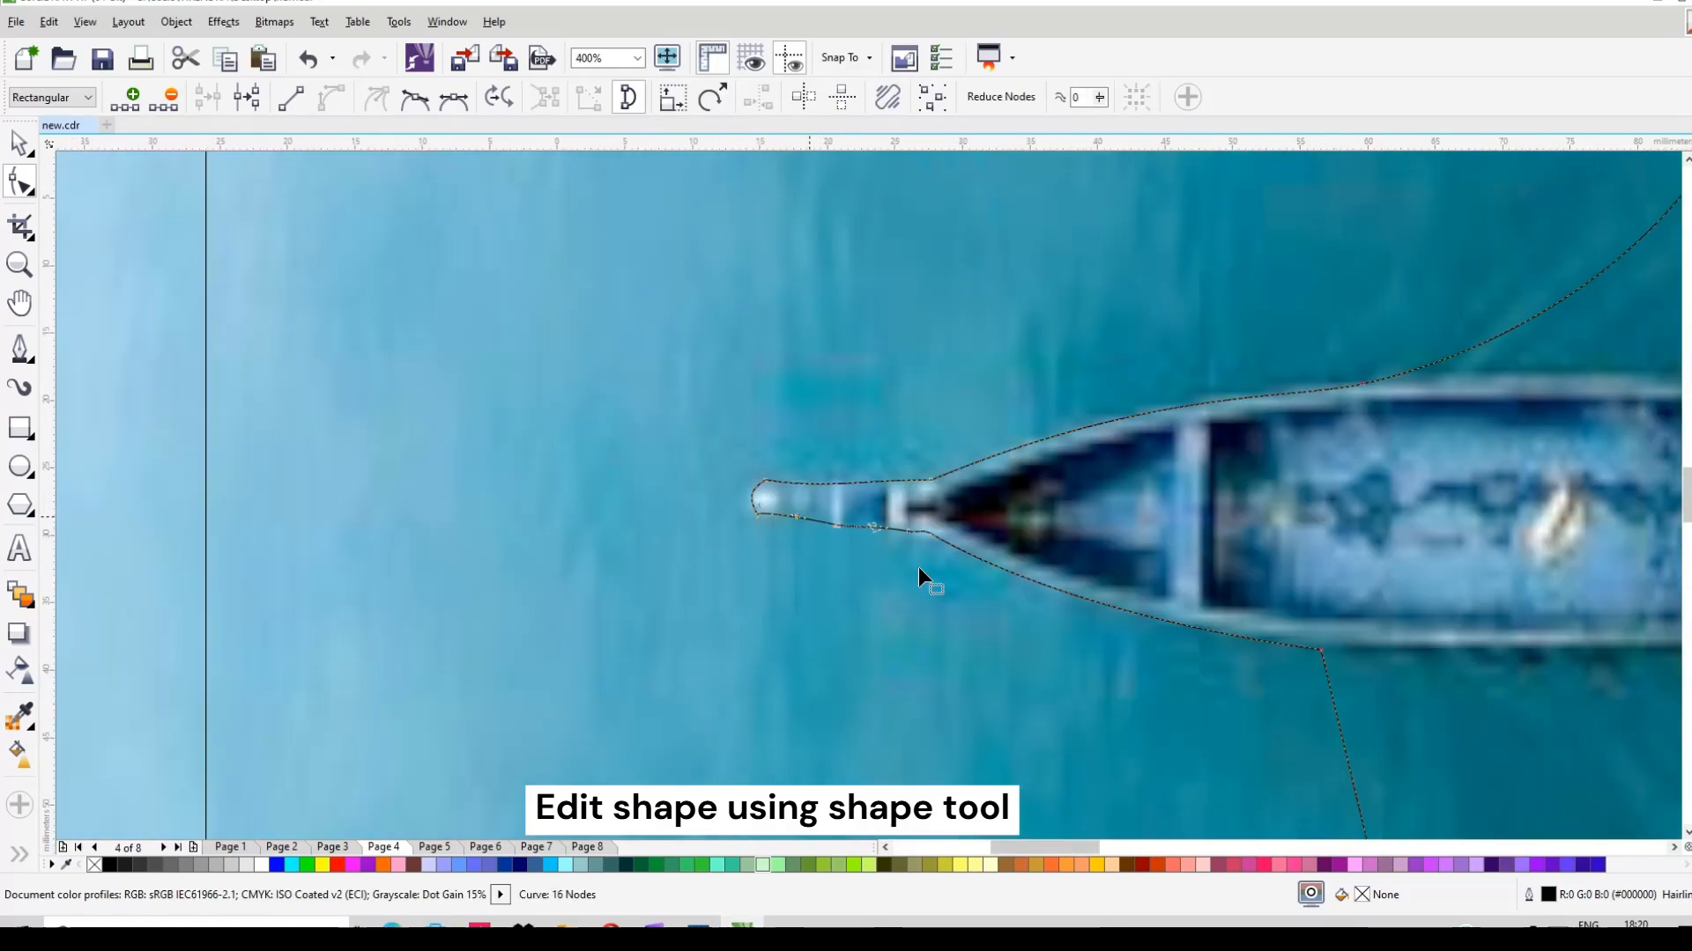
Step: Add a node on the bottom curve and sweep the segment below the boat rightward
click(1073, 587)
scroll(1159, 593, up, 1)
double_click(970, 559)
scroll(922, 409, down, 2)
drag(1010, 604, 1041, 605)
drag(987, 501, 1035, 501)
drag(1042, 605, 1064, 606)
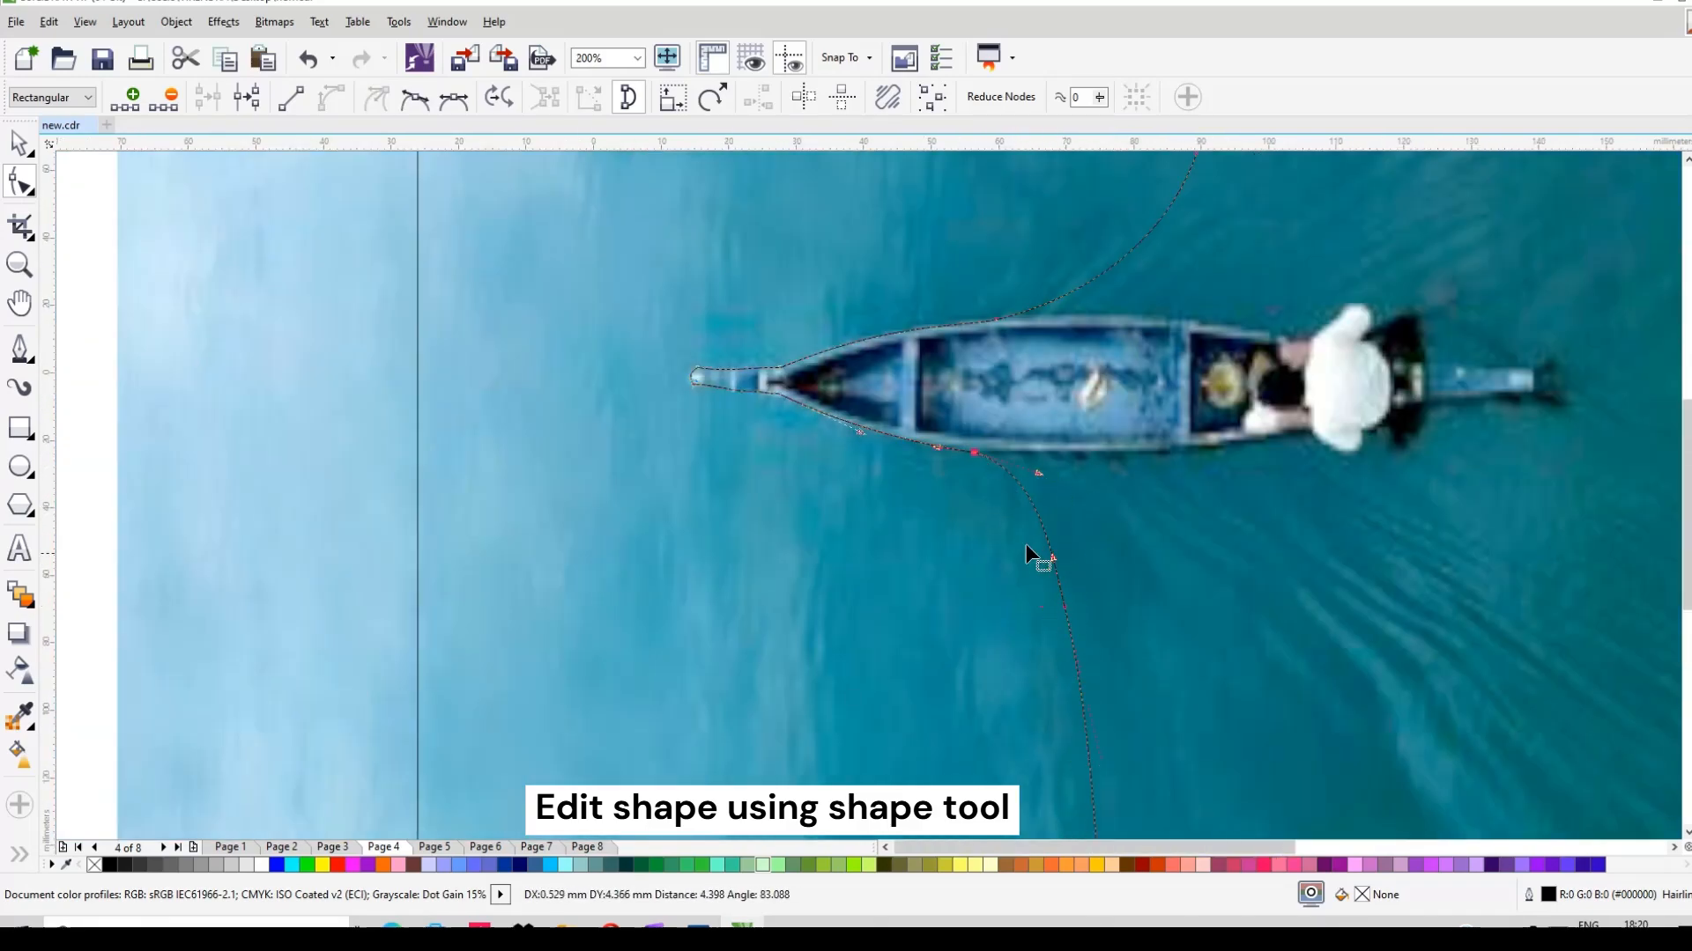
scroll(1032, 541, down, 1)
scroll(1096, 443, up, 1)
Step: Move the upper curve node up and right for a smooth sweep toward the top edge
click(848, 602)
scroll(985, 667, down, 2)
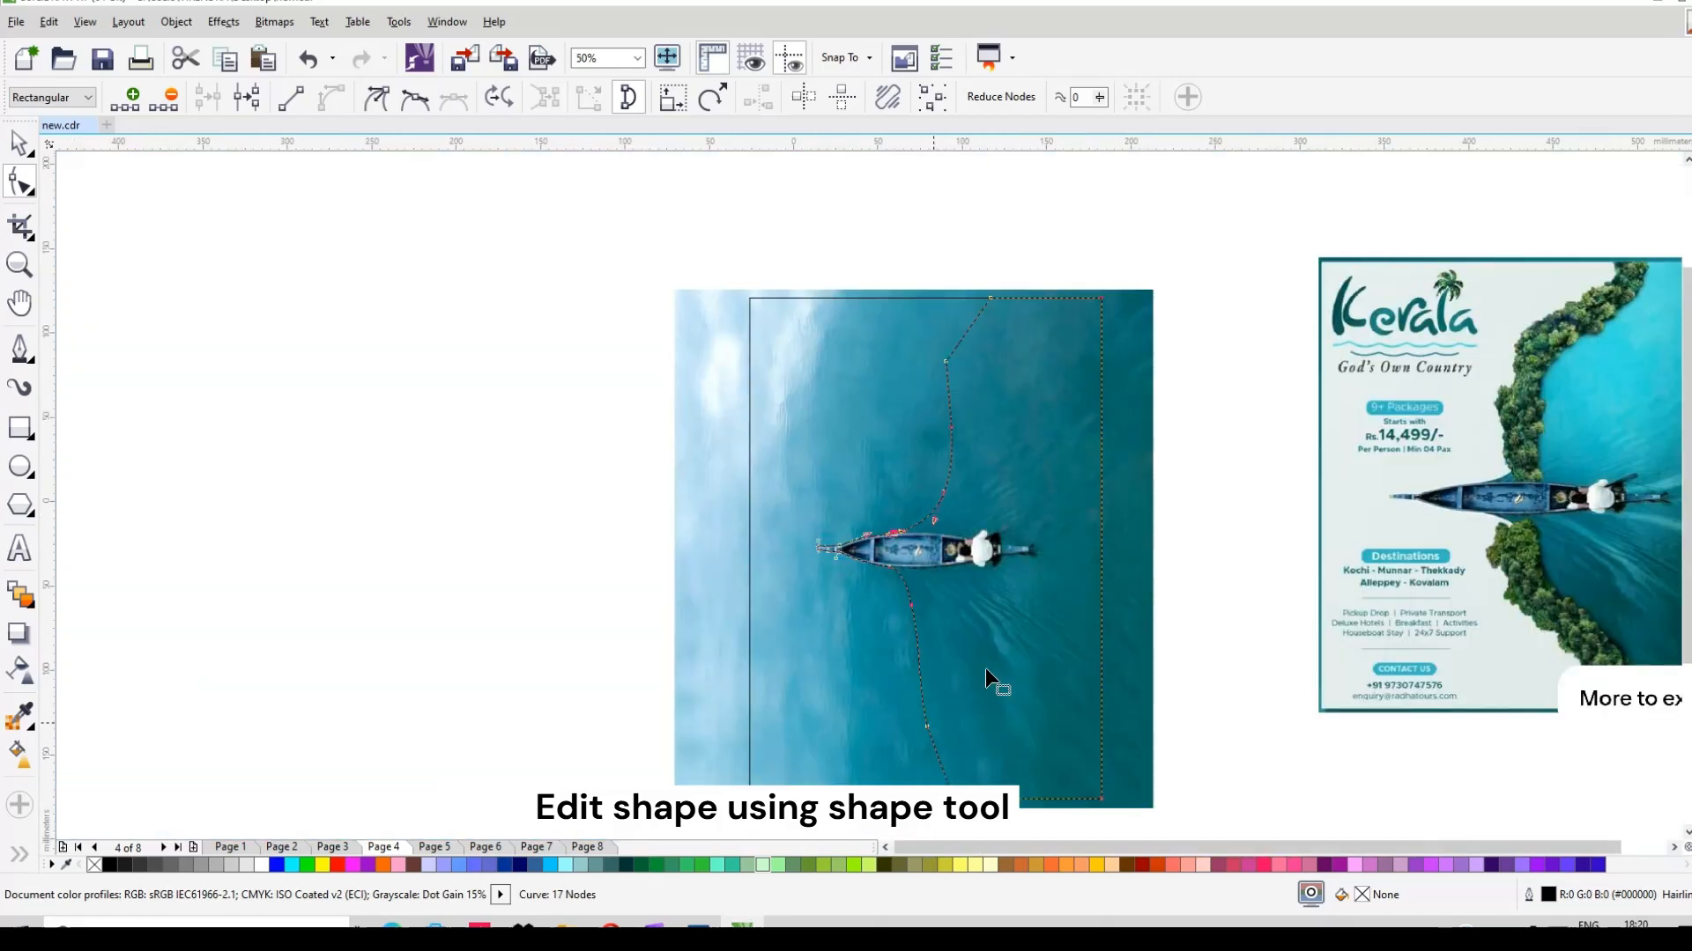
scroll(844, 537, up, 1)
scroll(943, 699, down, 1)
scroll(890, 393, up, 1)
scroll(819, 414, down, 1)
scroll(793, 423, down, 1)
scroll(793, 303, up, 1)
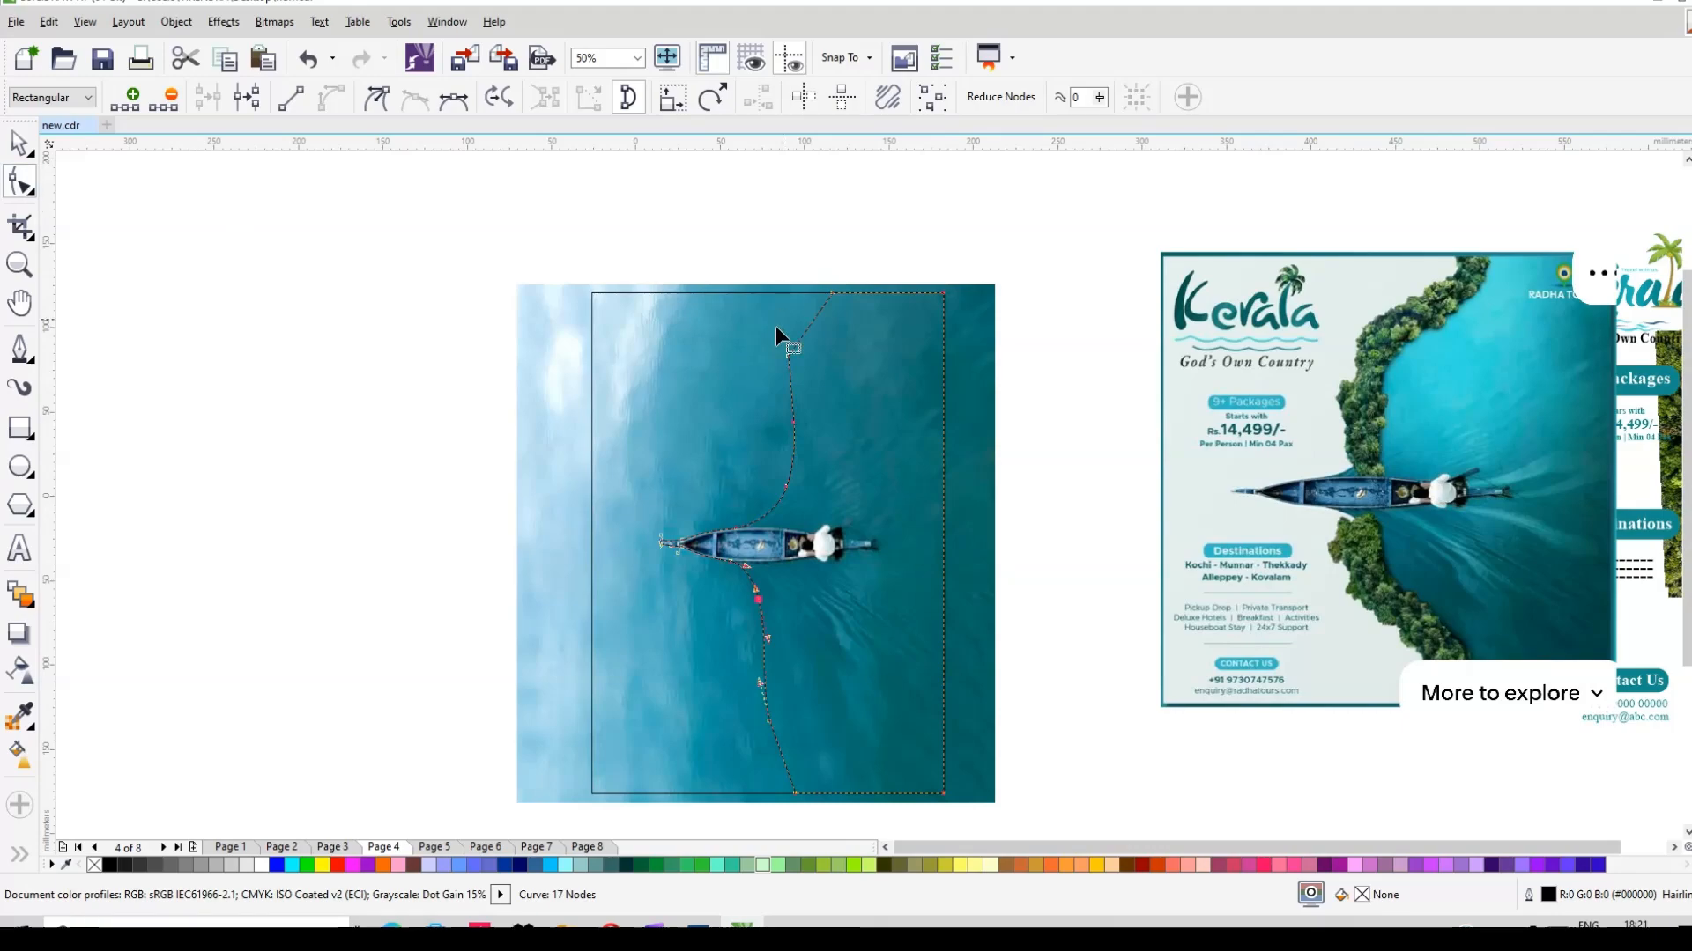
drag(786, 356, 817, 321)
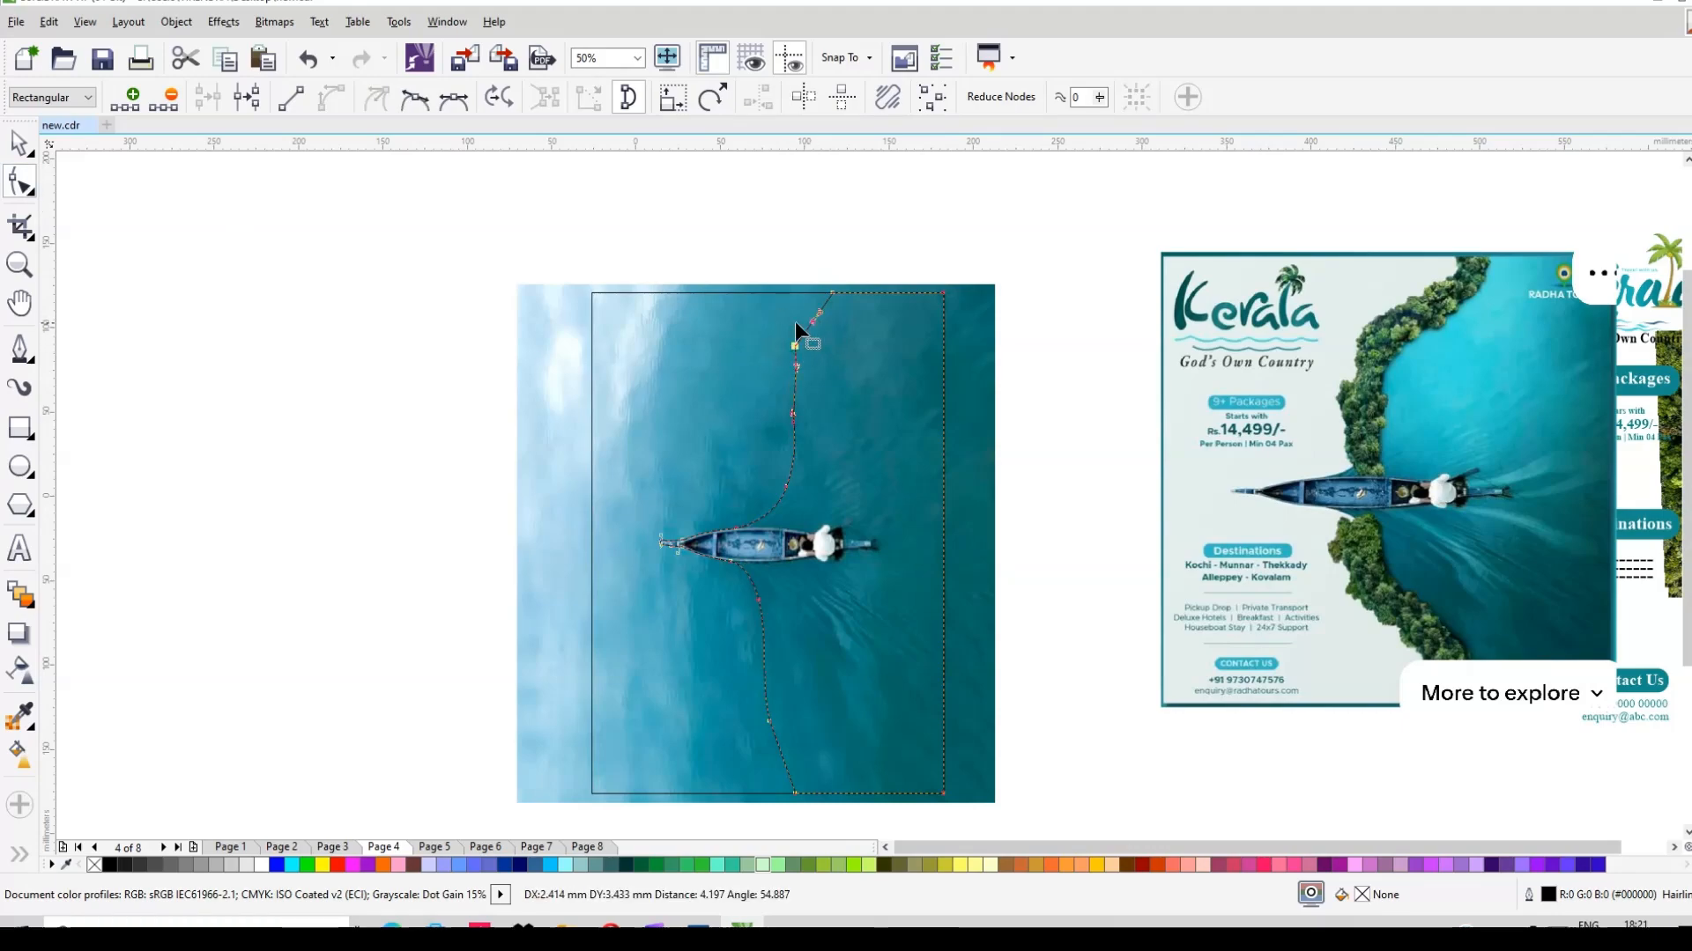
click(18, 143)
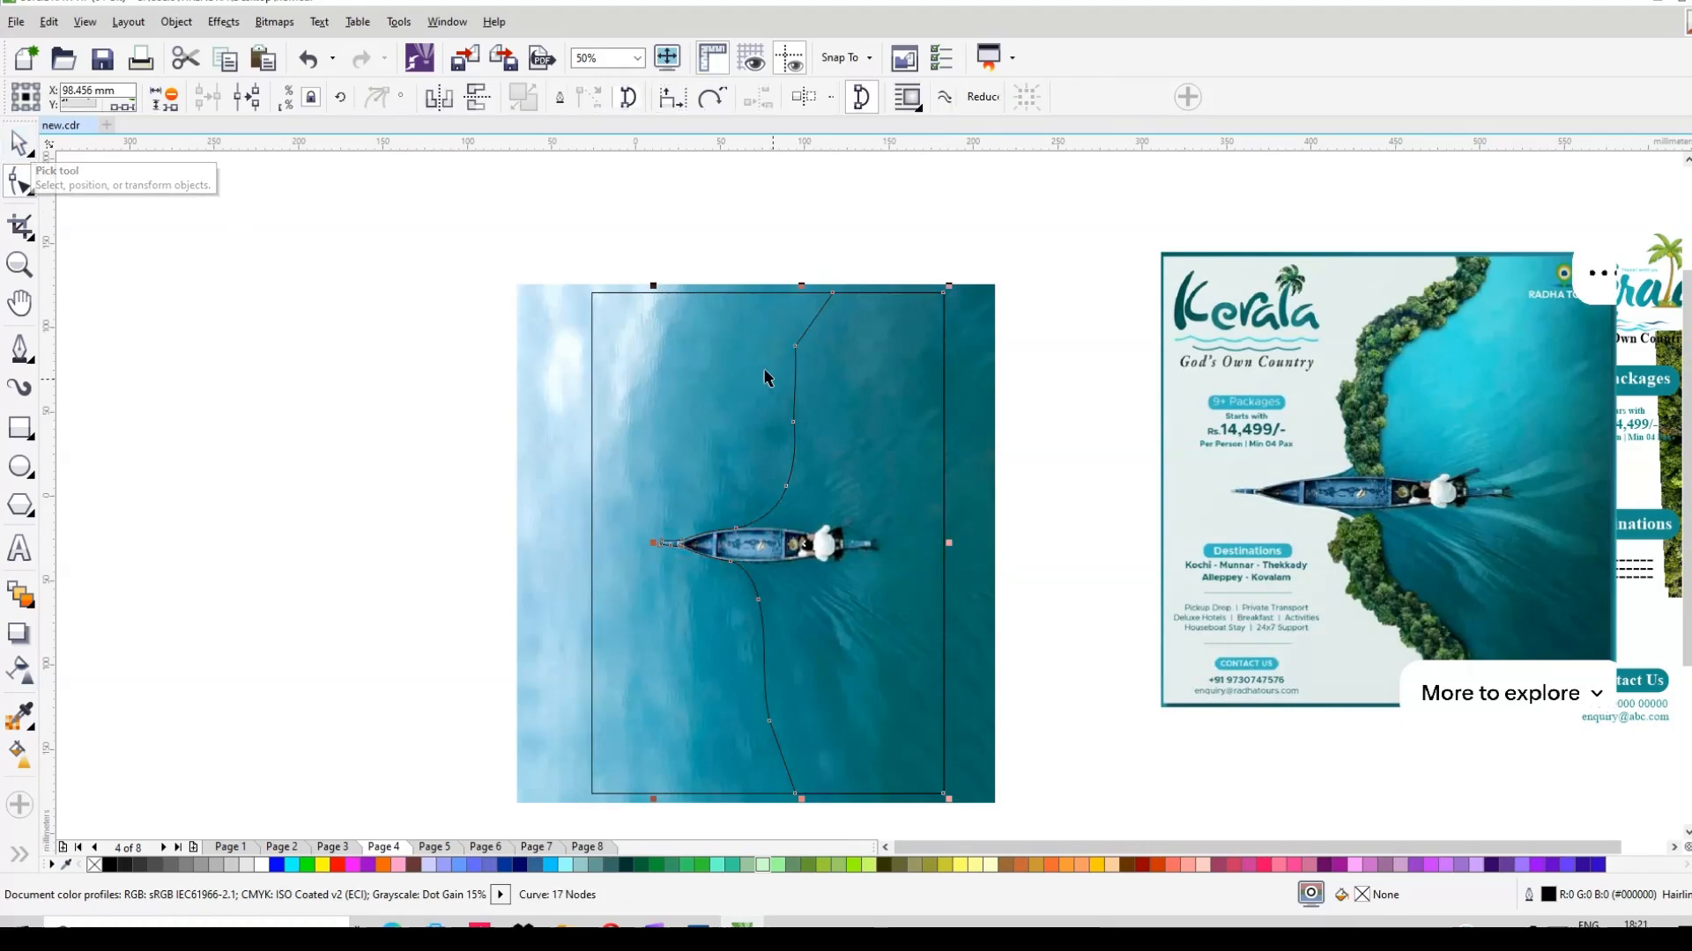
Step: PowerClip the boat photo inside the drawn hull-hugging outline
click(575, 383)
right_click(575, 383)
click(687, 85)
click(844, 464)
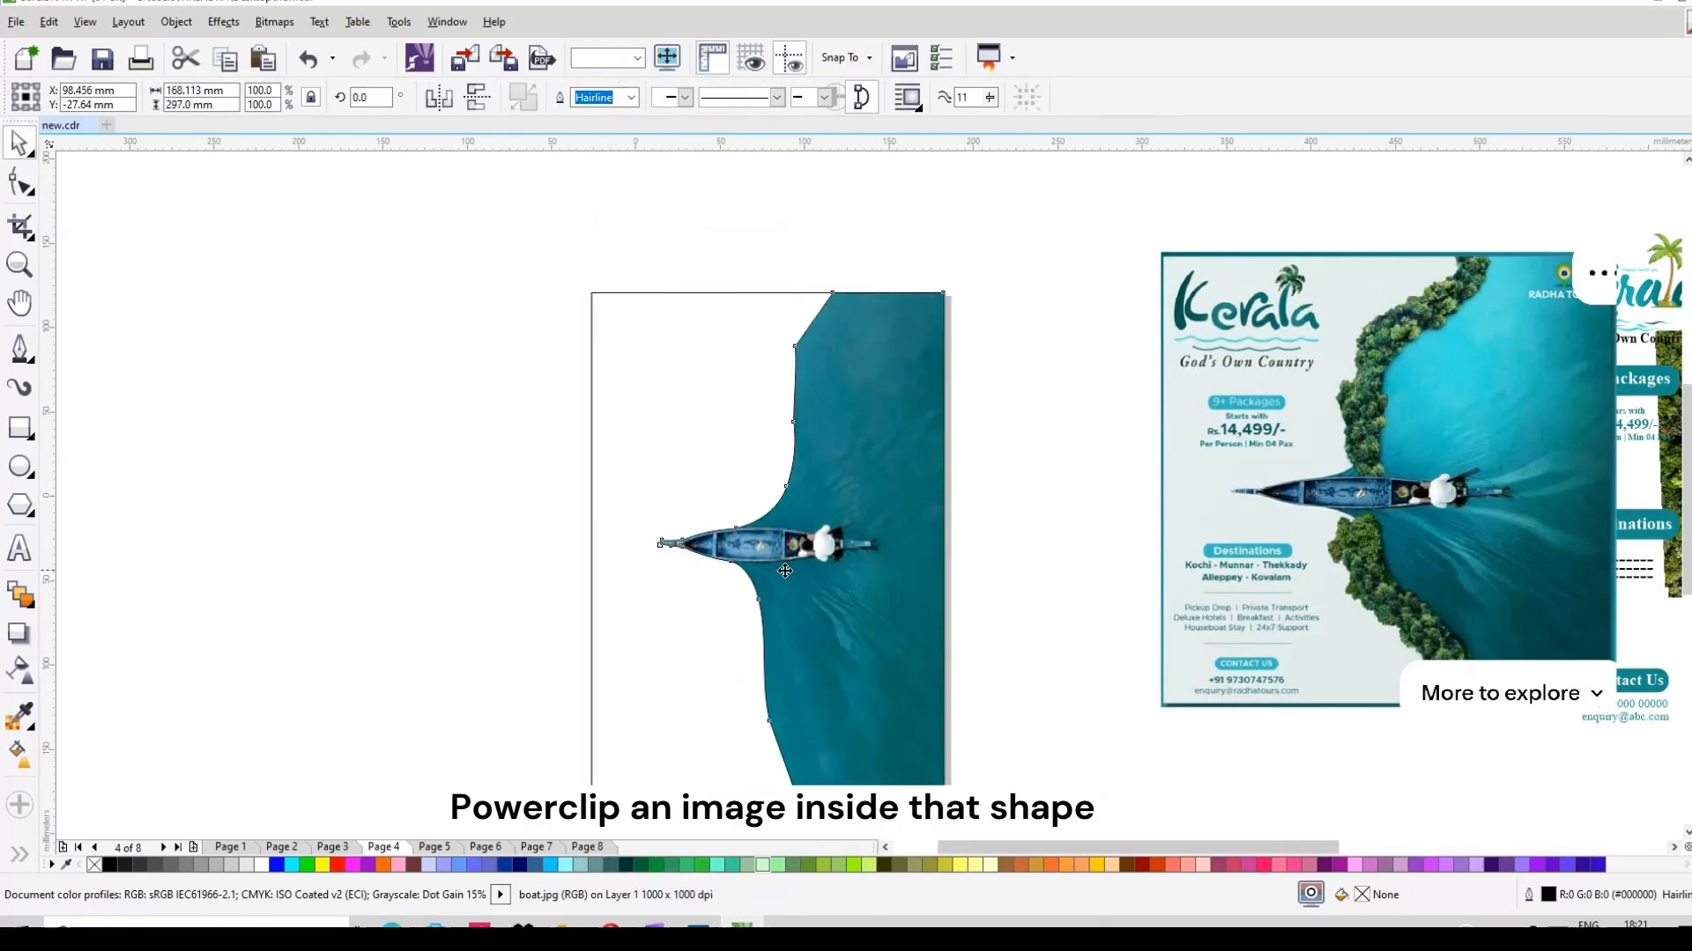
scroll(783, 571, up, 1)
scroll(785, 578, down, 1)
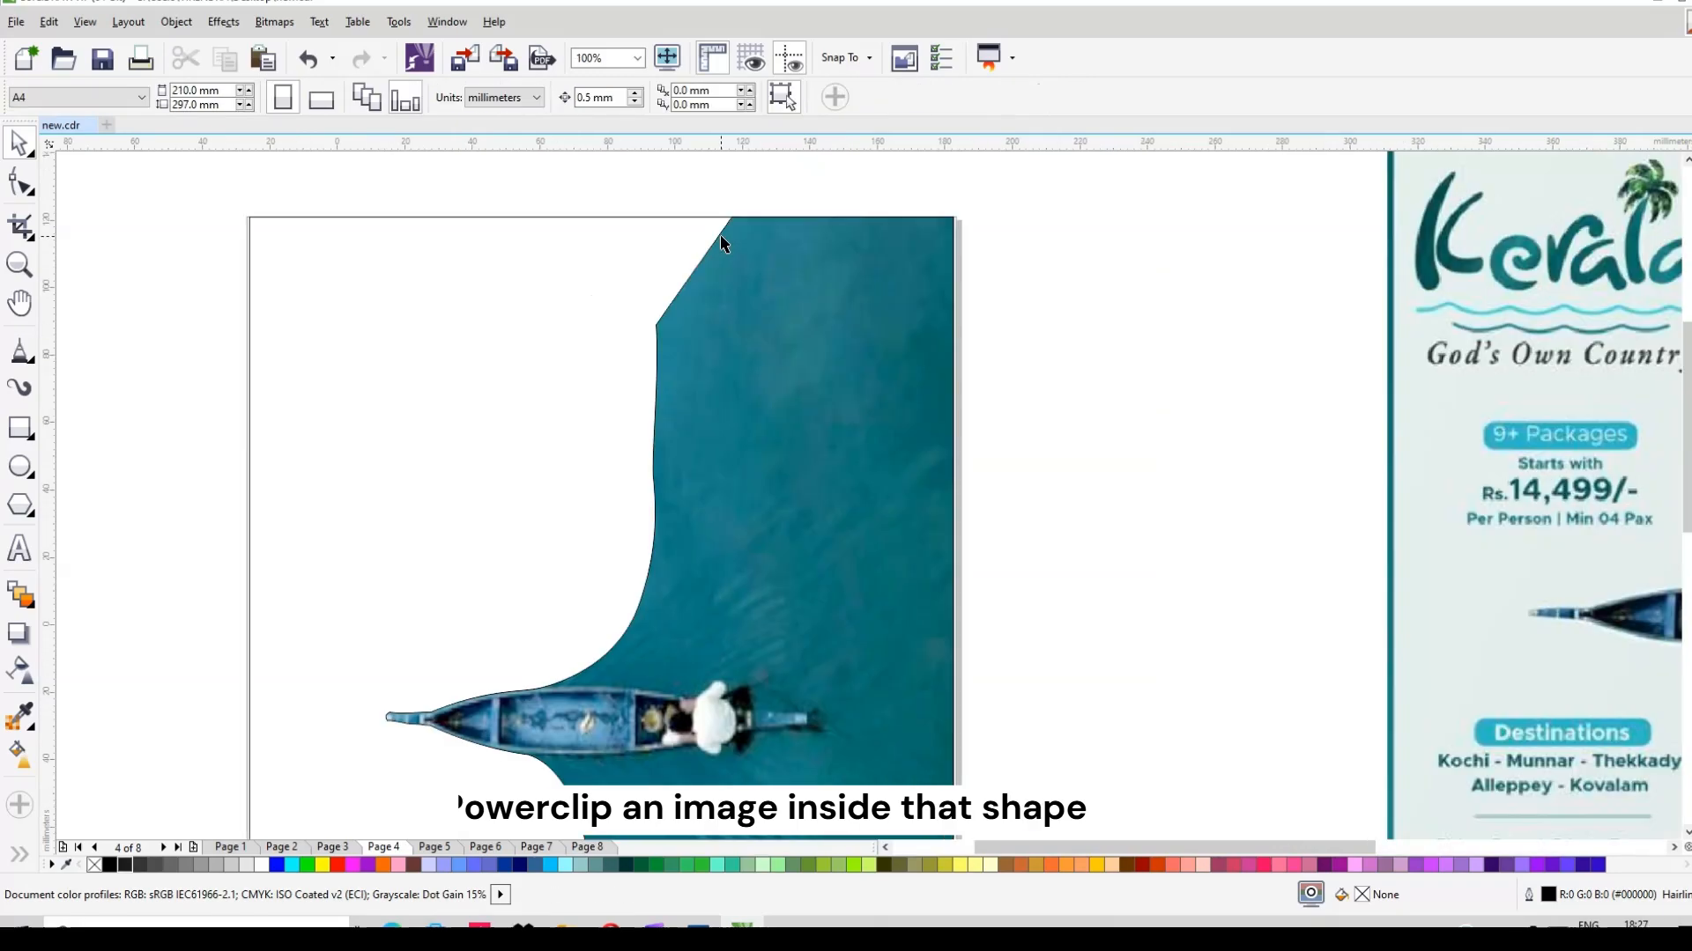
Step: Bend the clipped shape's top edge into a curve and shift its upper-edge node
click(717, 260)
click(730, 216)
drag(693, 272, 726, 265)
drag(656, 324, 627, 394)
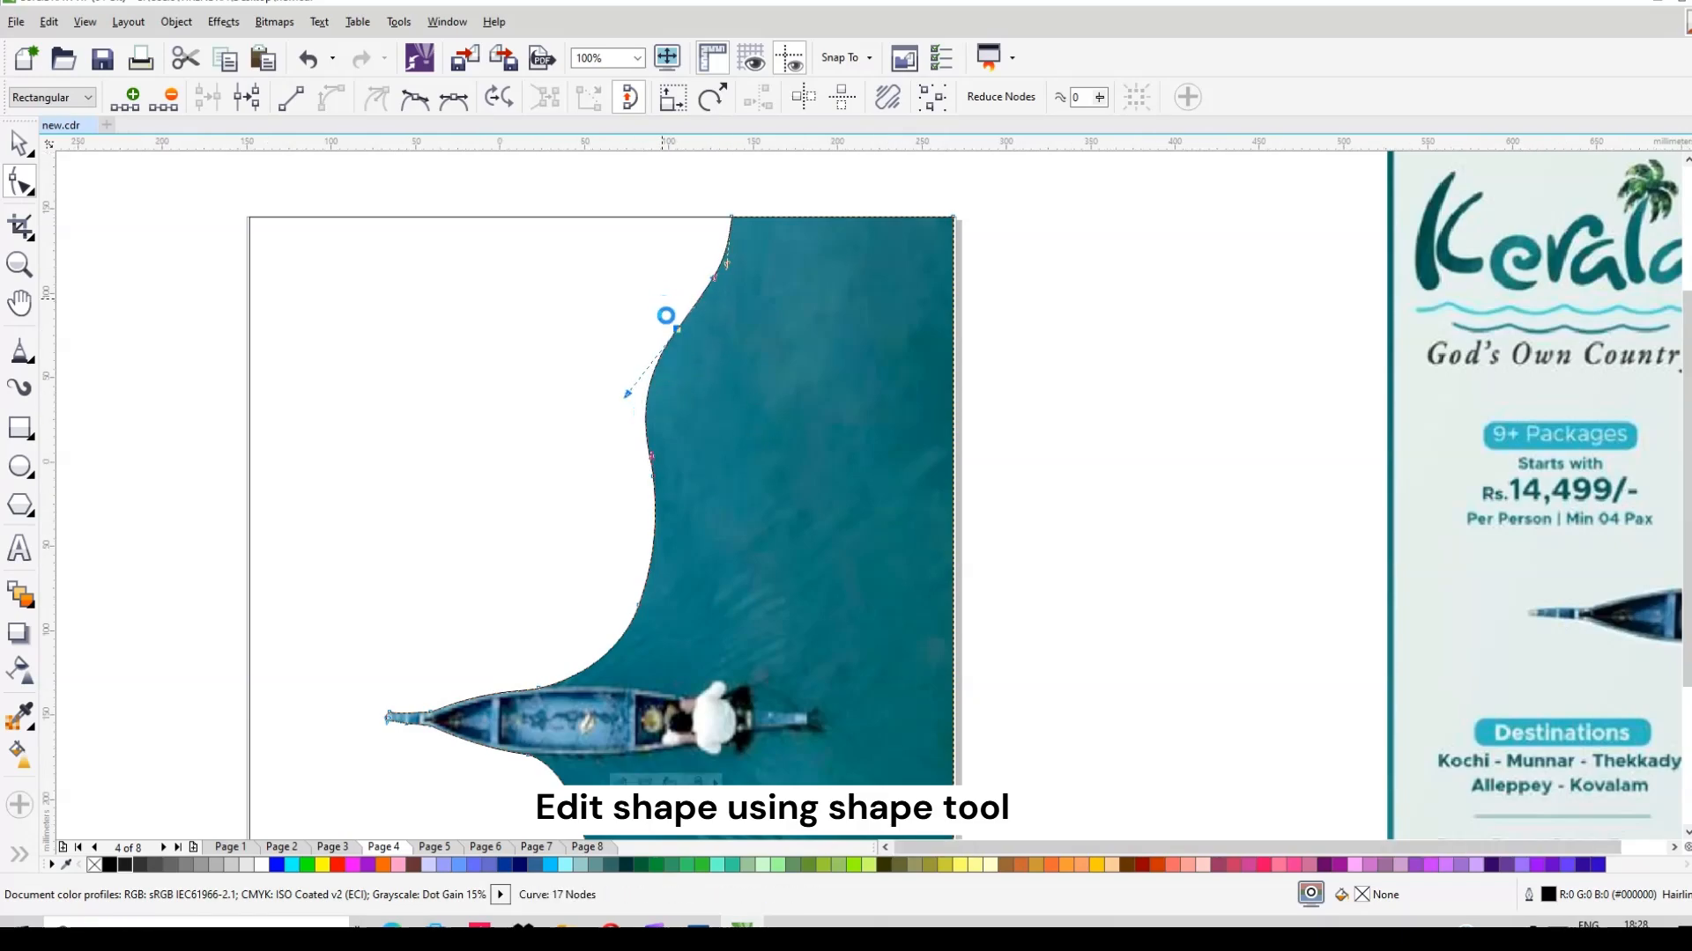
Step: Raise and bulge the lower curve nodes and push the upper node left for flowing banks
scroll(667, 308, down, 2)
scroll(679, 759, up, 2)
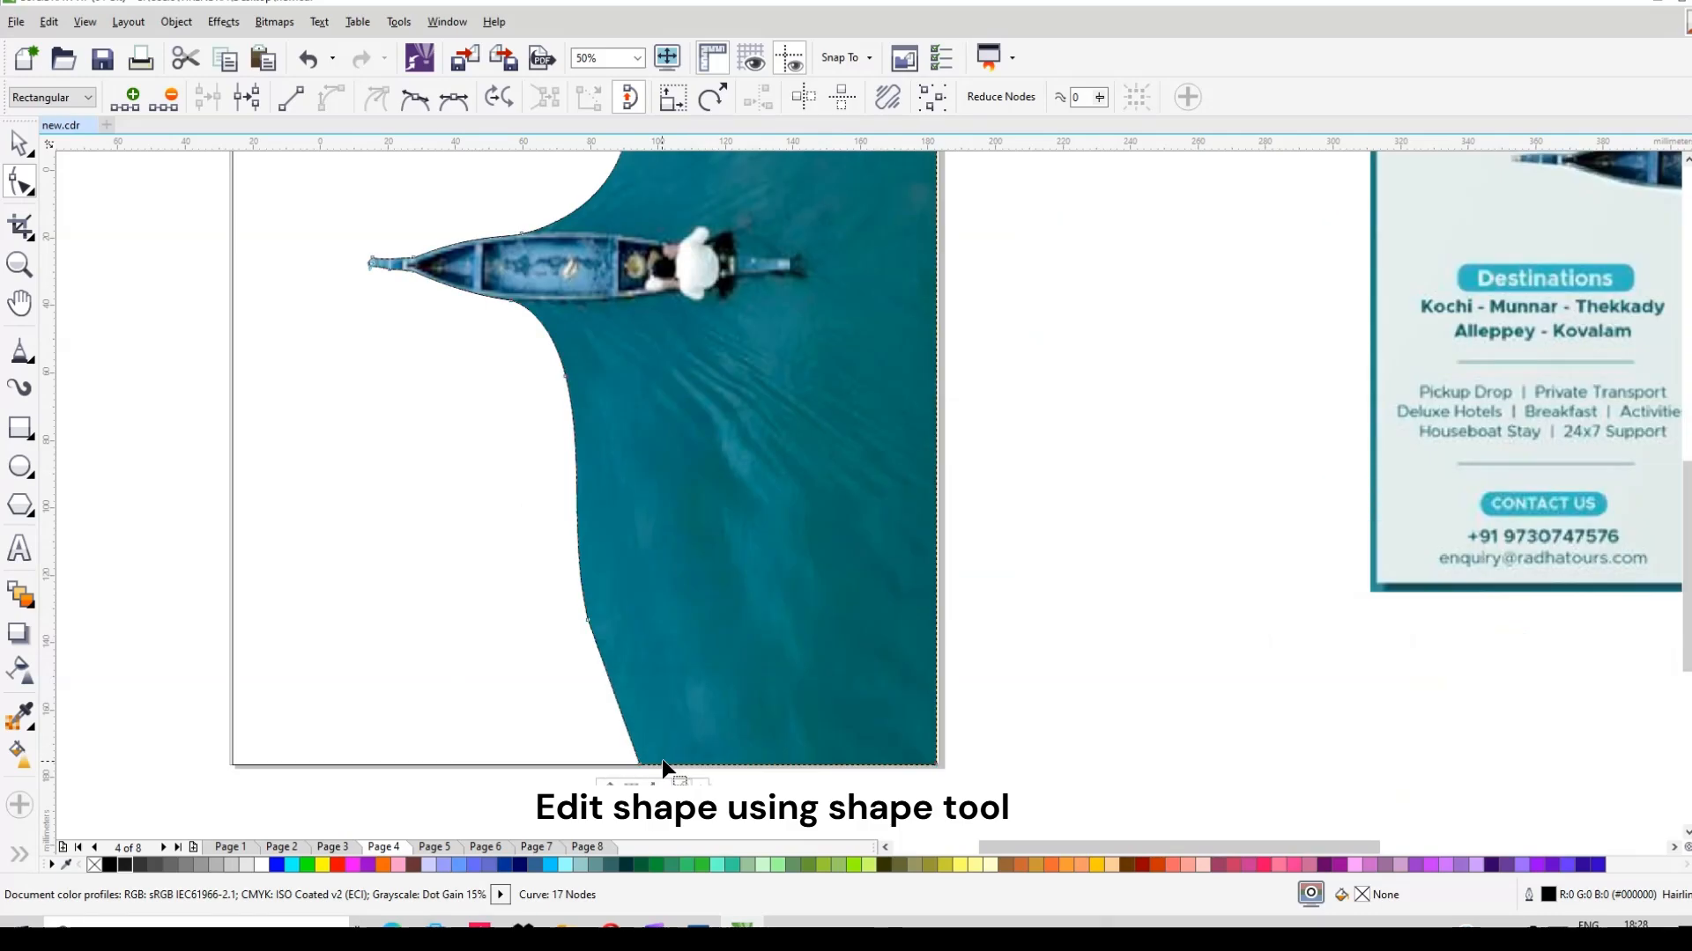
drag(633, 718, 643, 715)
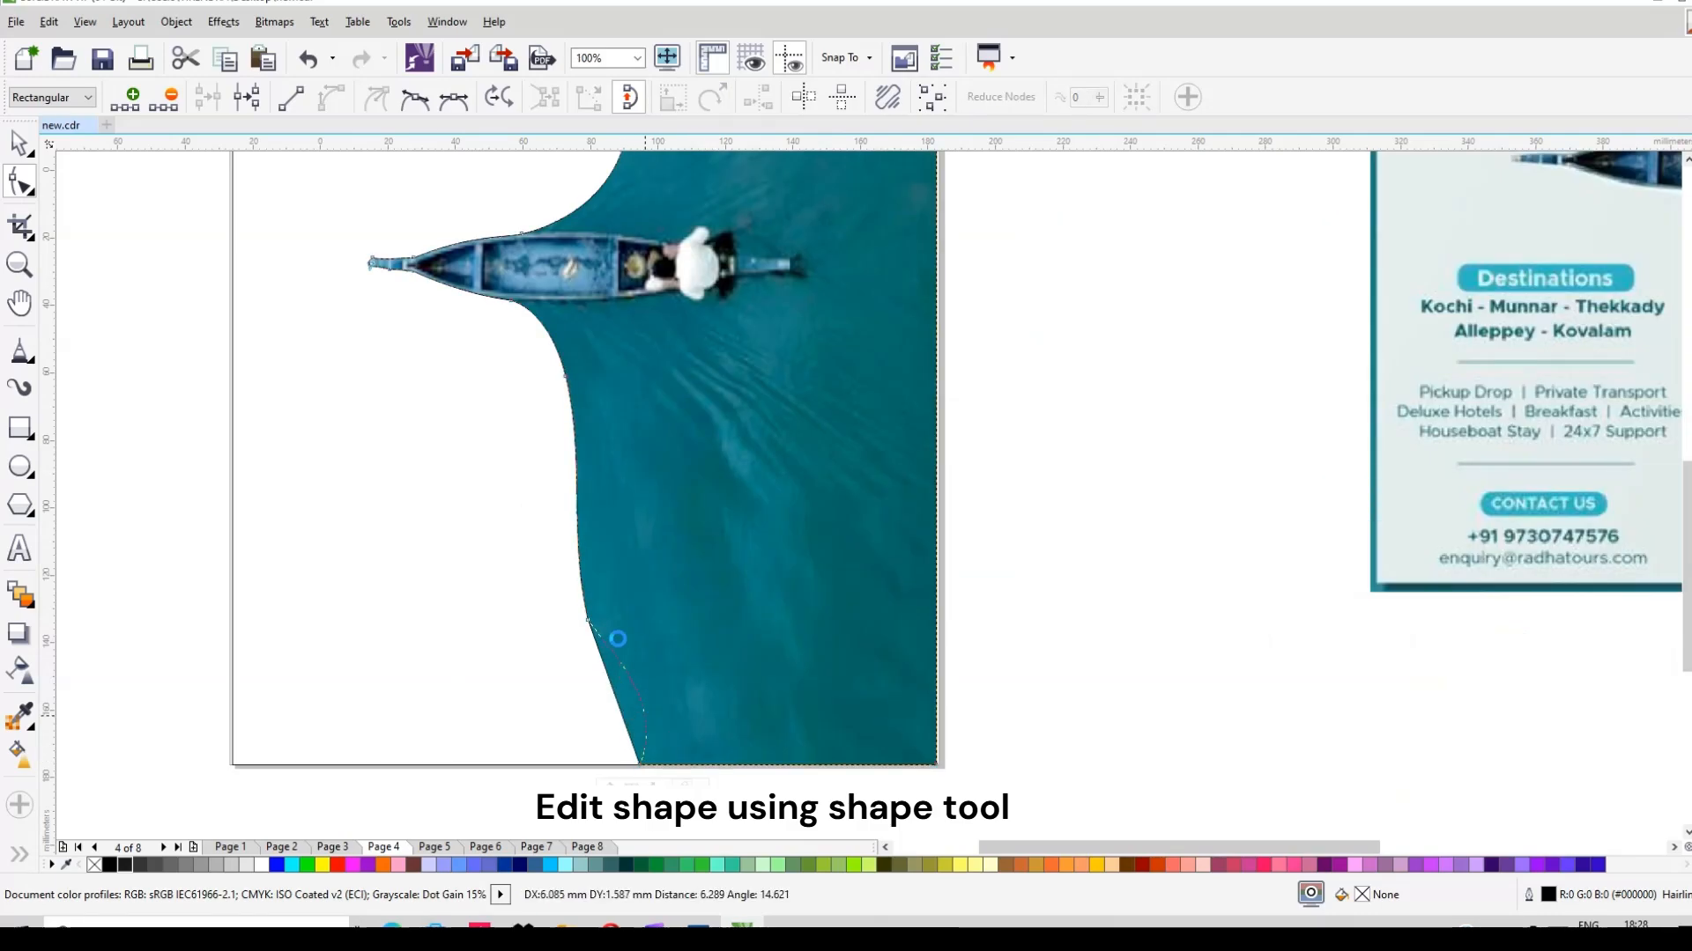
drag(587, 620, 587, 588)
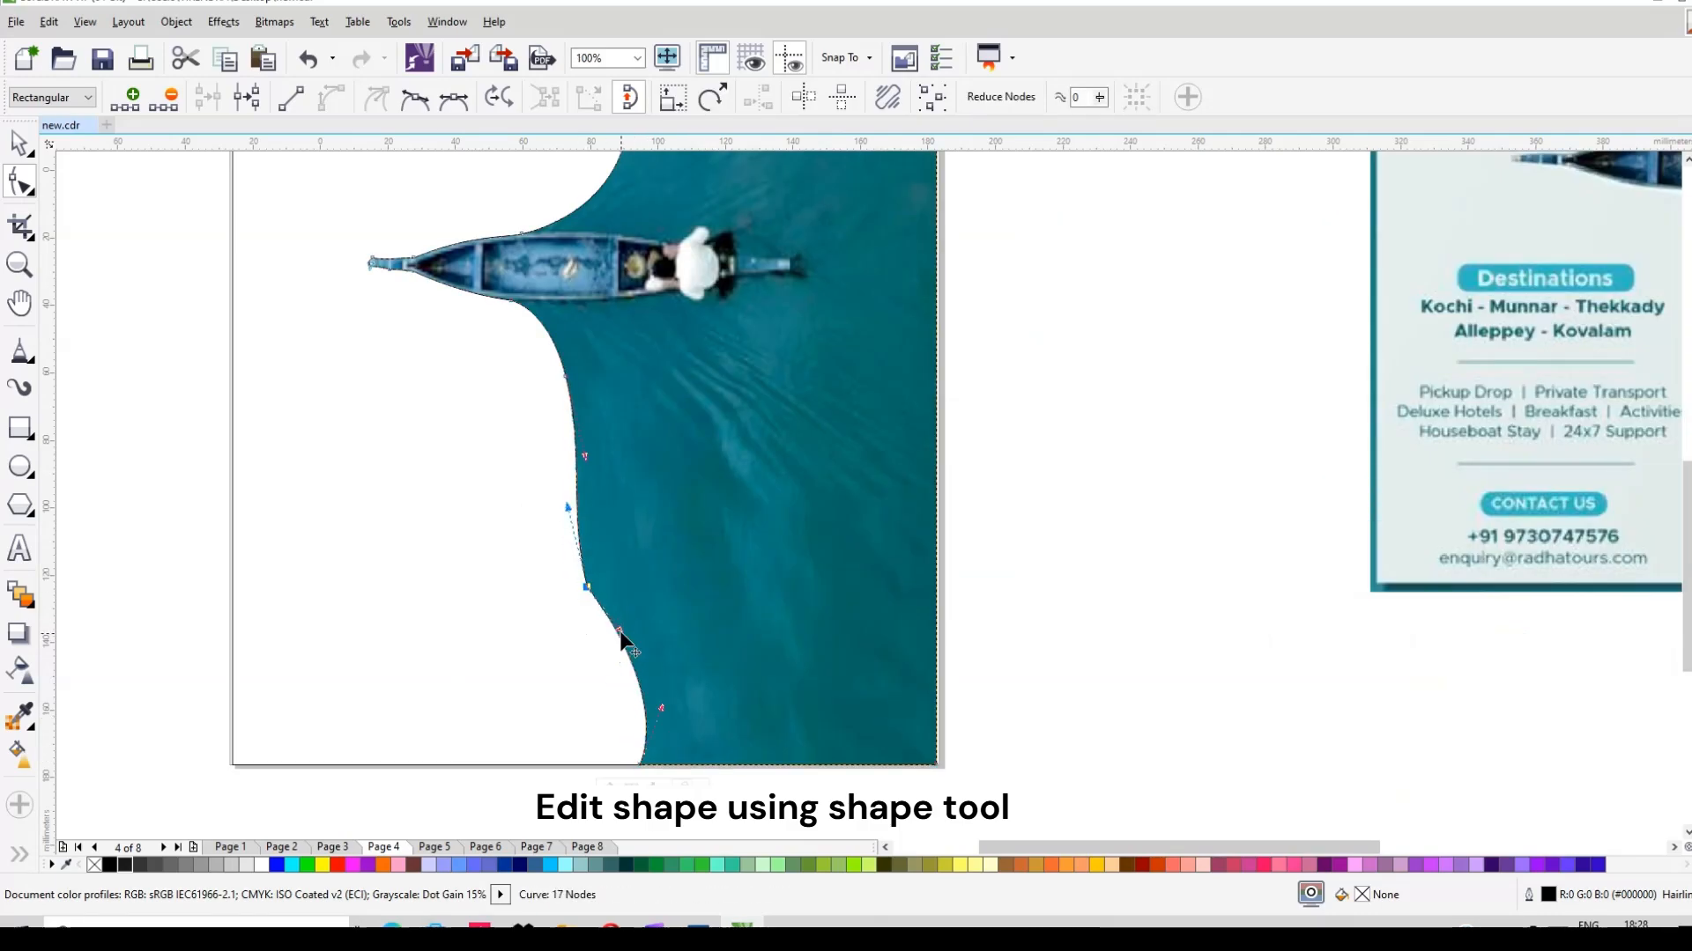
drag(662, 707, 679, 684)
drag(589, 588, 582, 560)
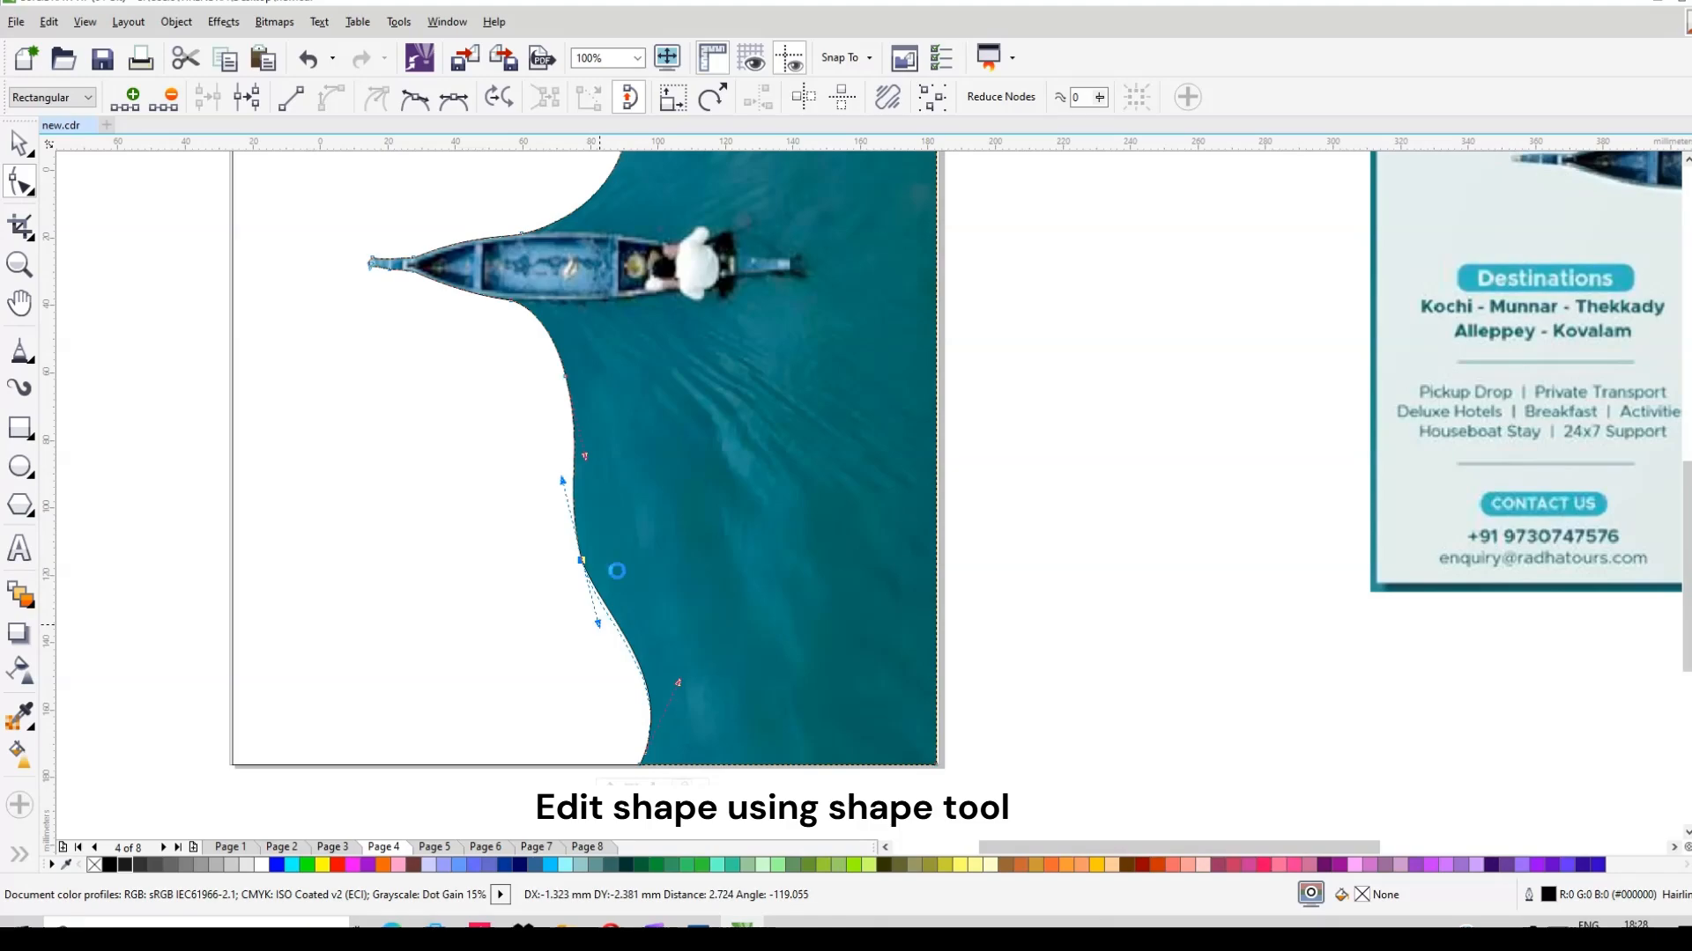
mouse_move(564, 379)
mouse_down()
mouse_move(547, 351)
mouse_move(569, 397)
mouse_up()
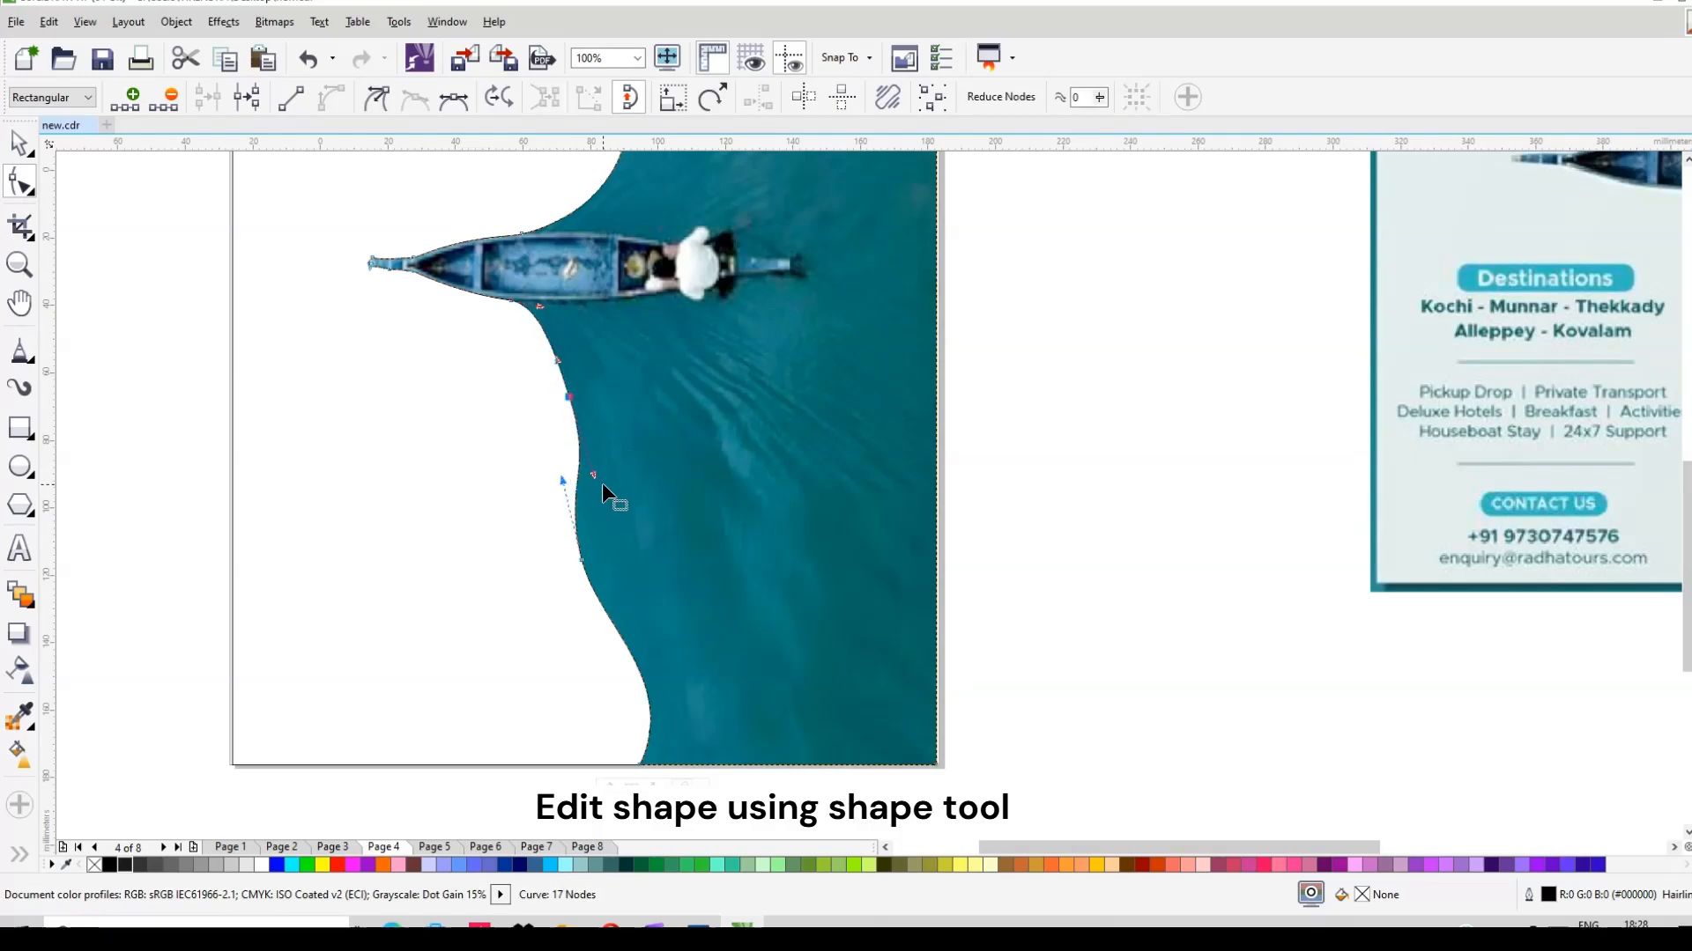
scroll(691, 525, down, 4)
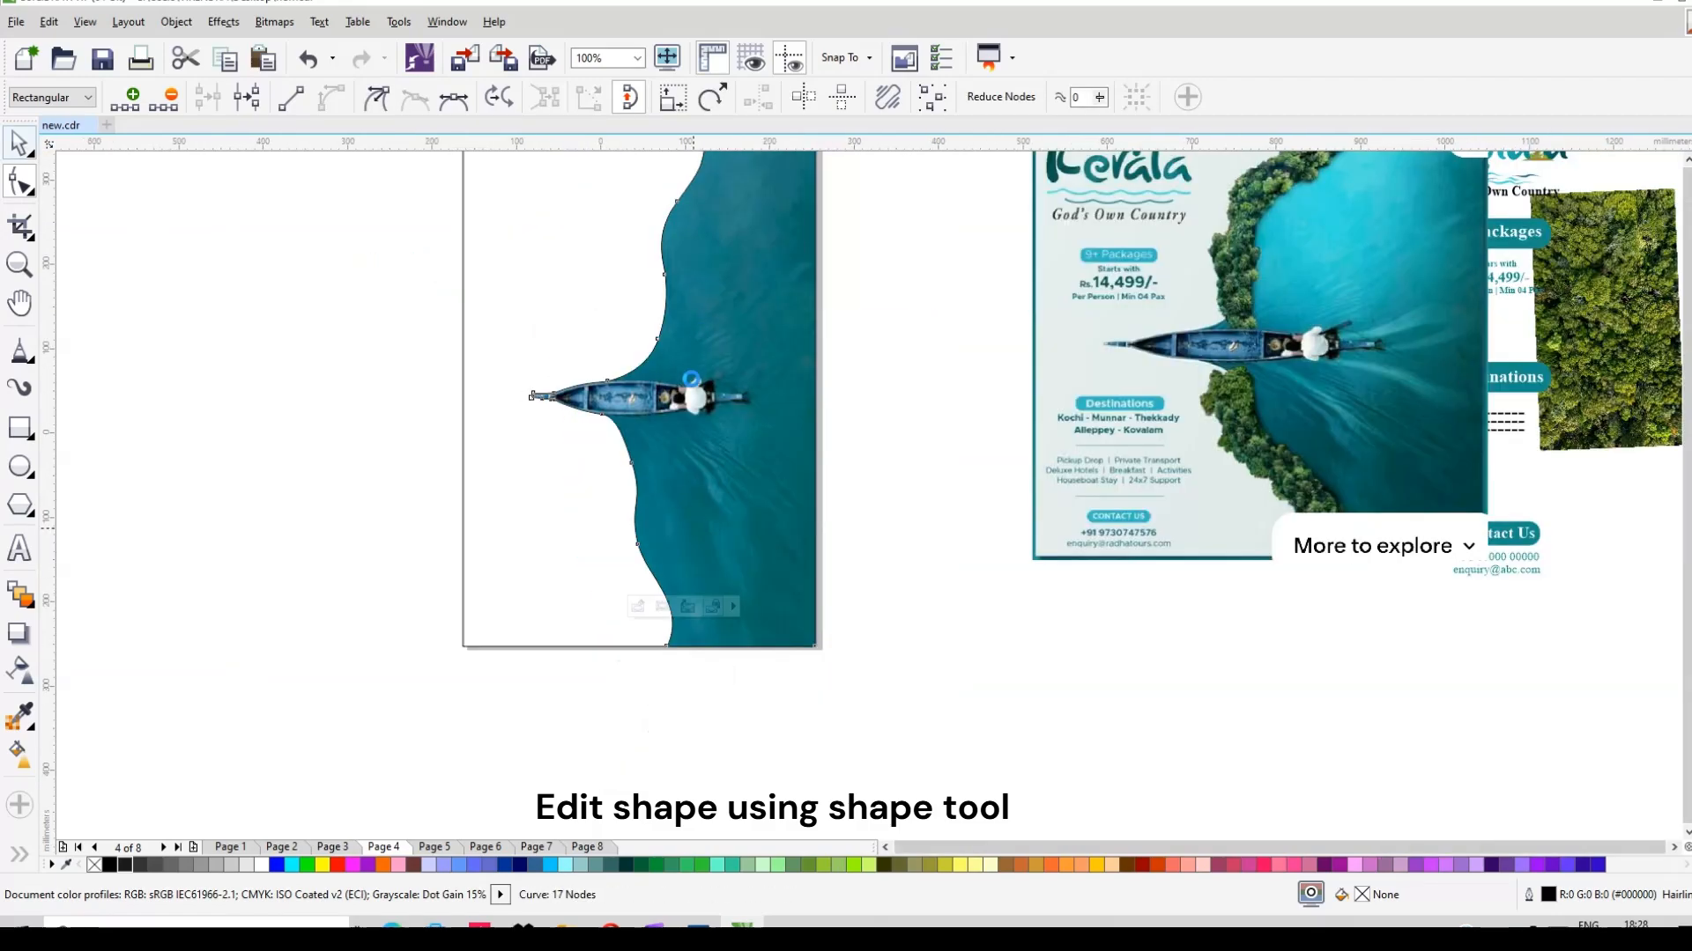
scroll(679, 362, up, 5)
Step: Draw a closed polyline tracing the left riverbank from the page top along the water's edge
key(space)
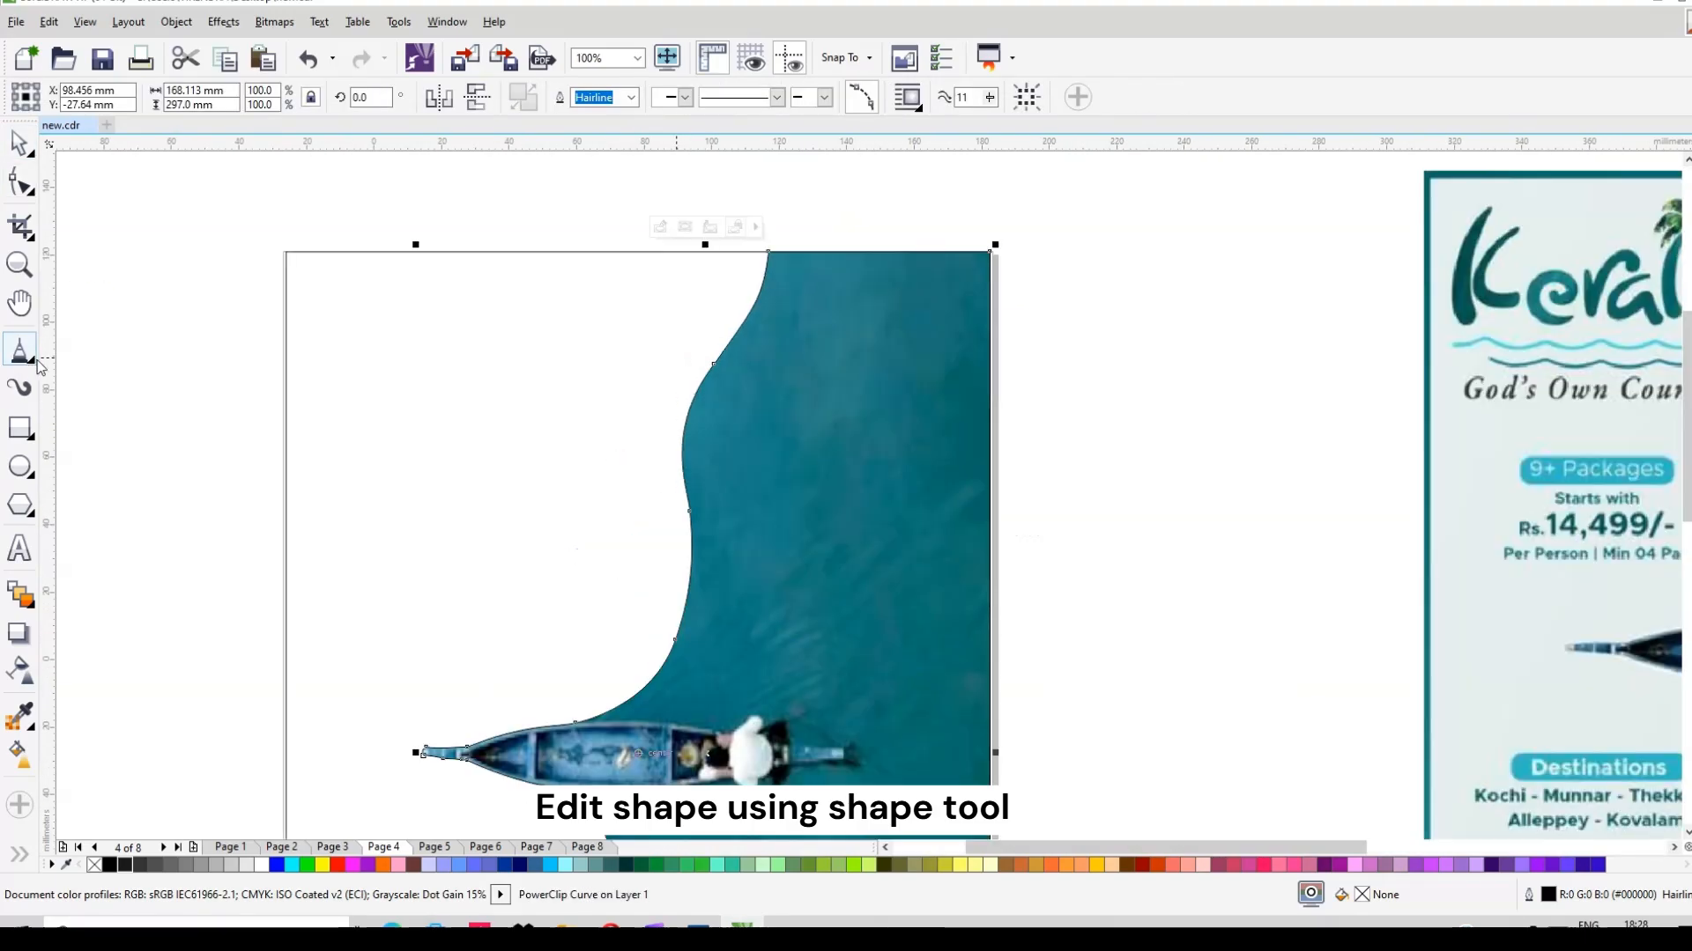
click(29, 359)
click(105, 520)
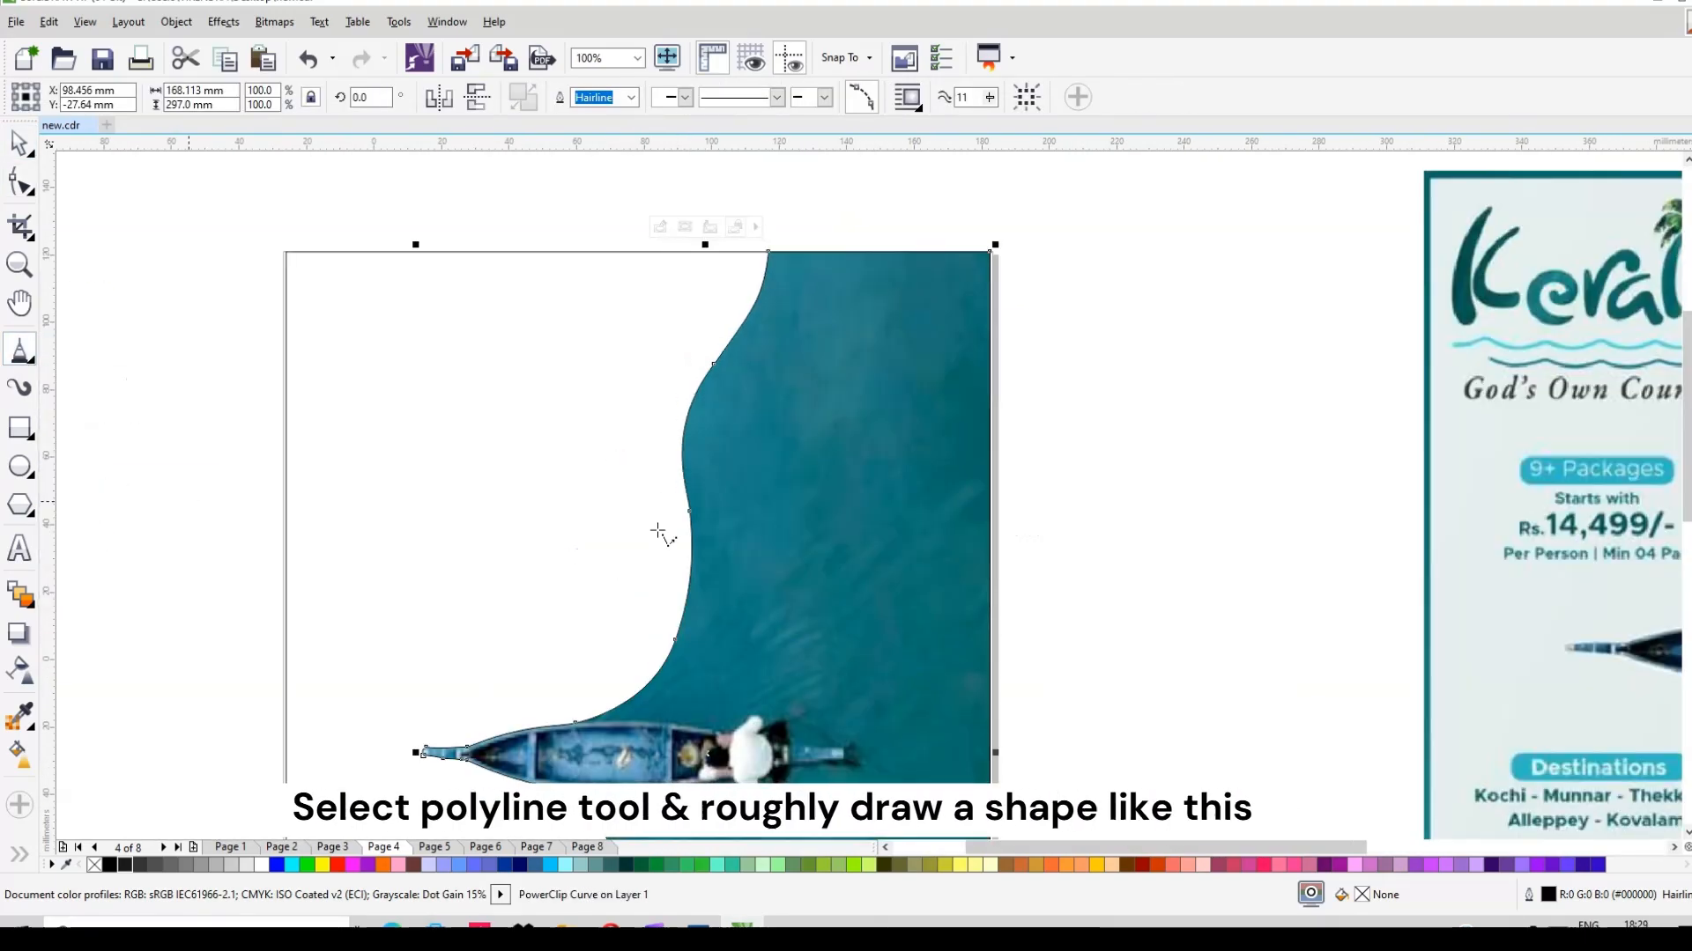
click(733, 254)
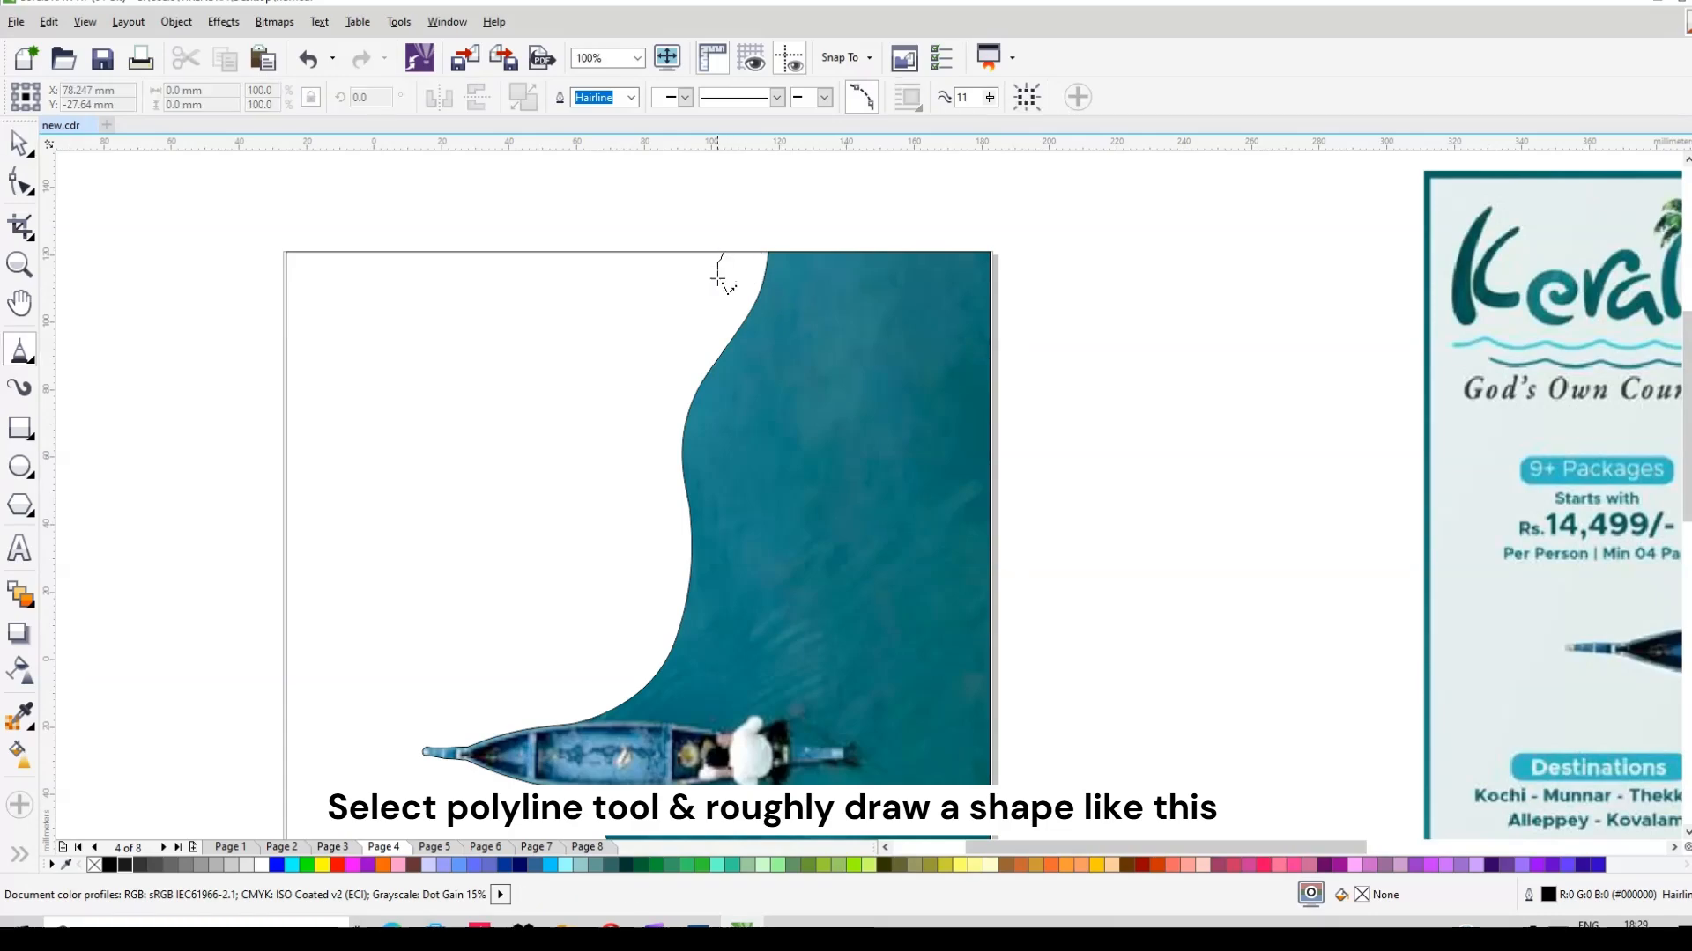
drag(699, 311, 659, 345)
drag(636, 487, 631, 615)
mouse_move(618, 711)
mouse_down()
mouse_move(677, 715)
mouse_move(722, 564)
mouse_move(715, 492)
mouse_up()
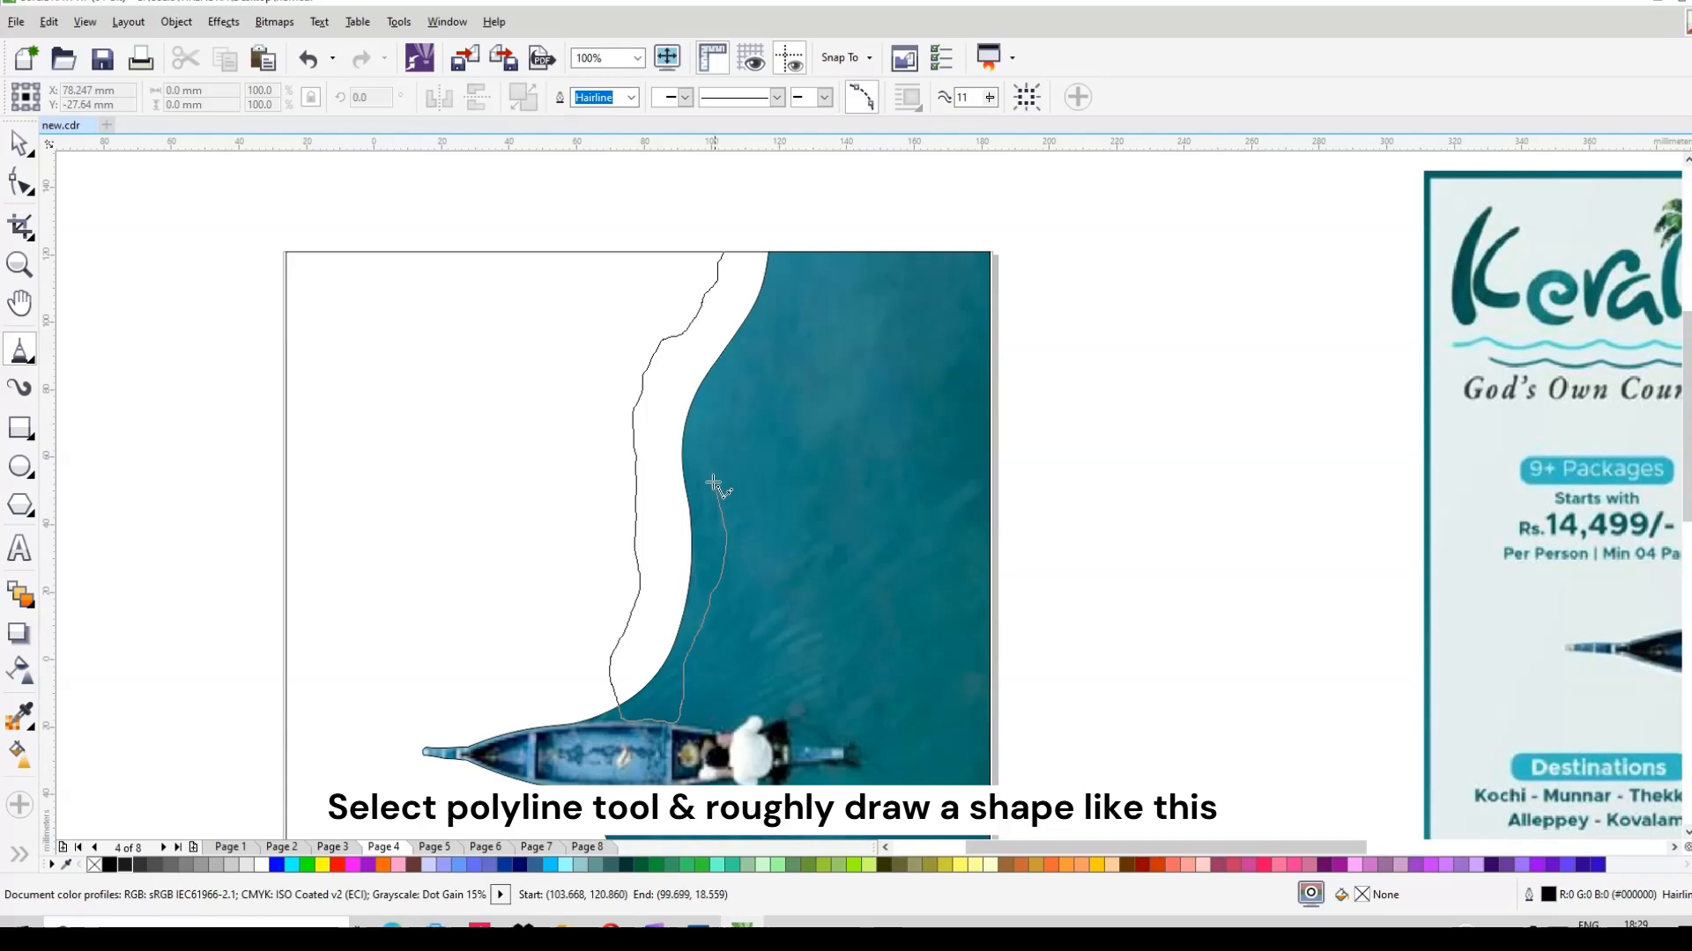
mouse_move(774, 308)
mouse_down()
mouse_move(801, 252)
mouse_move(732, 251)
mouse_up()
click(720, 252)
Step: Flip the bank outline upside down to mirror it below the boat
key(space)
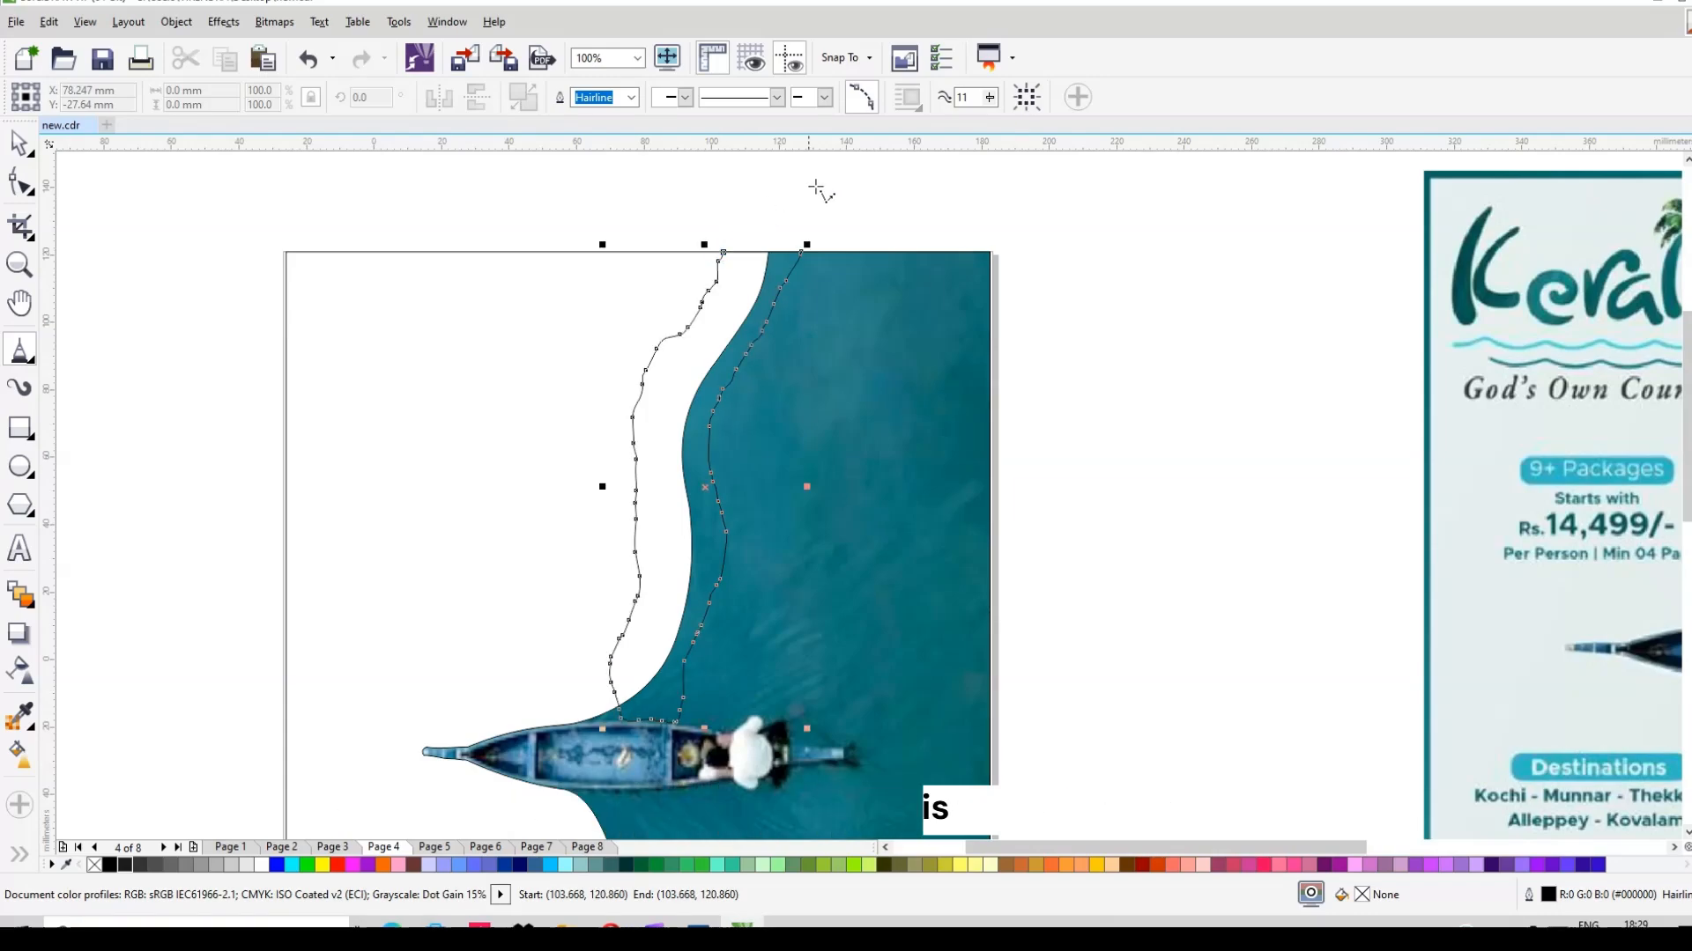
scroll(693, 311, down, 1)
drag(701, 276, 716, 754)
Step: Drop the mirrored bank copy and position it along the lower riverbank
right_click(716, 754)
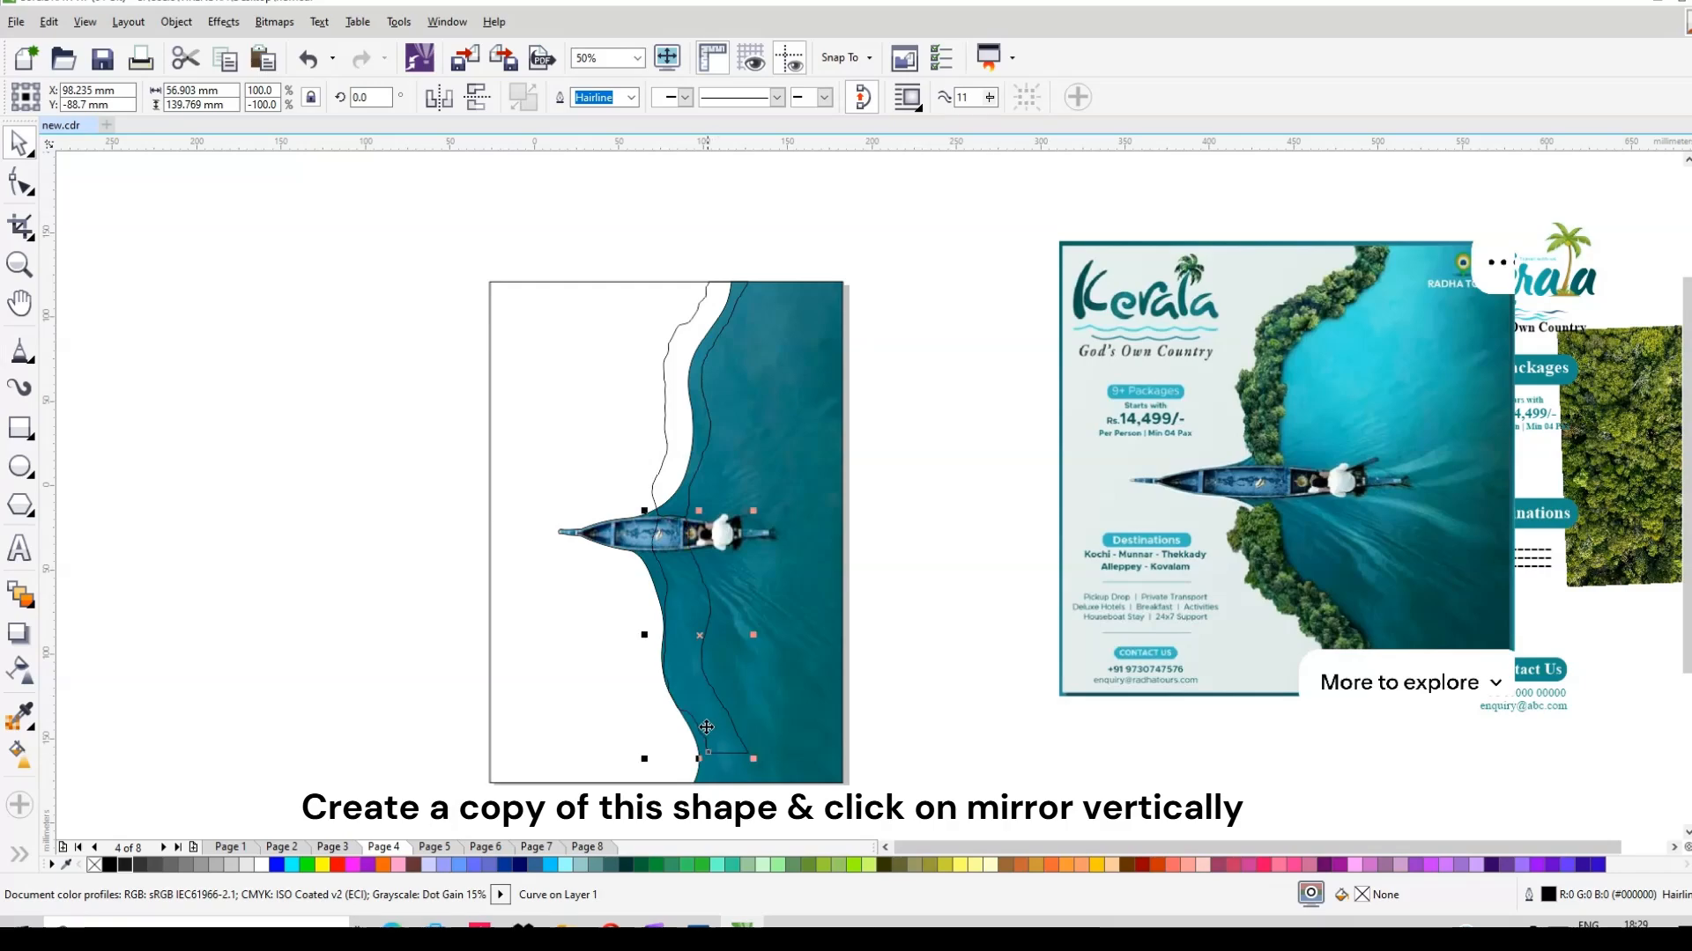
drag(700, 636, 679, 666)
scroll(715, 784, up, 1)
drag(738, 772, 775, 778)
scroll(613, 406, down, 1)
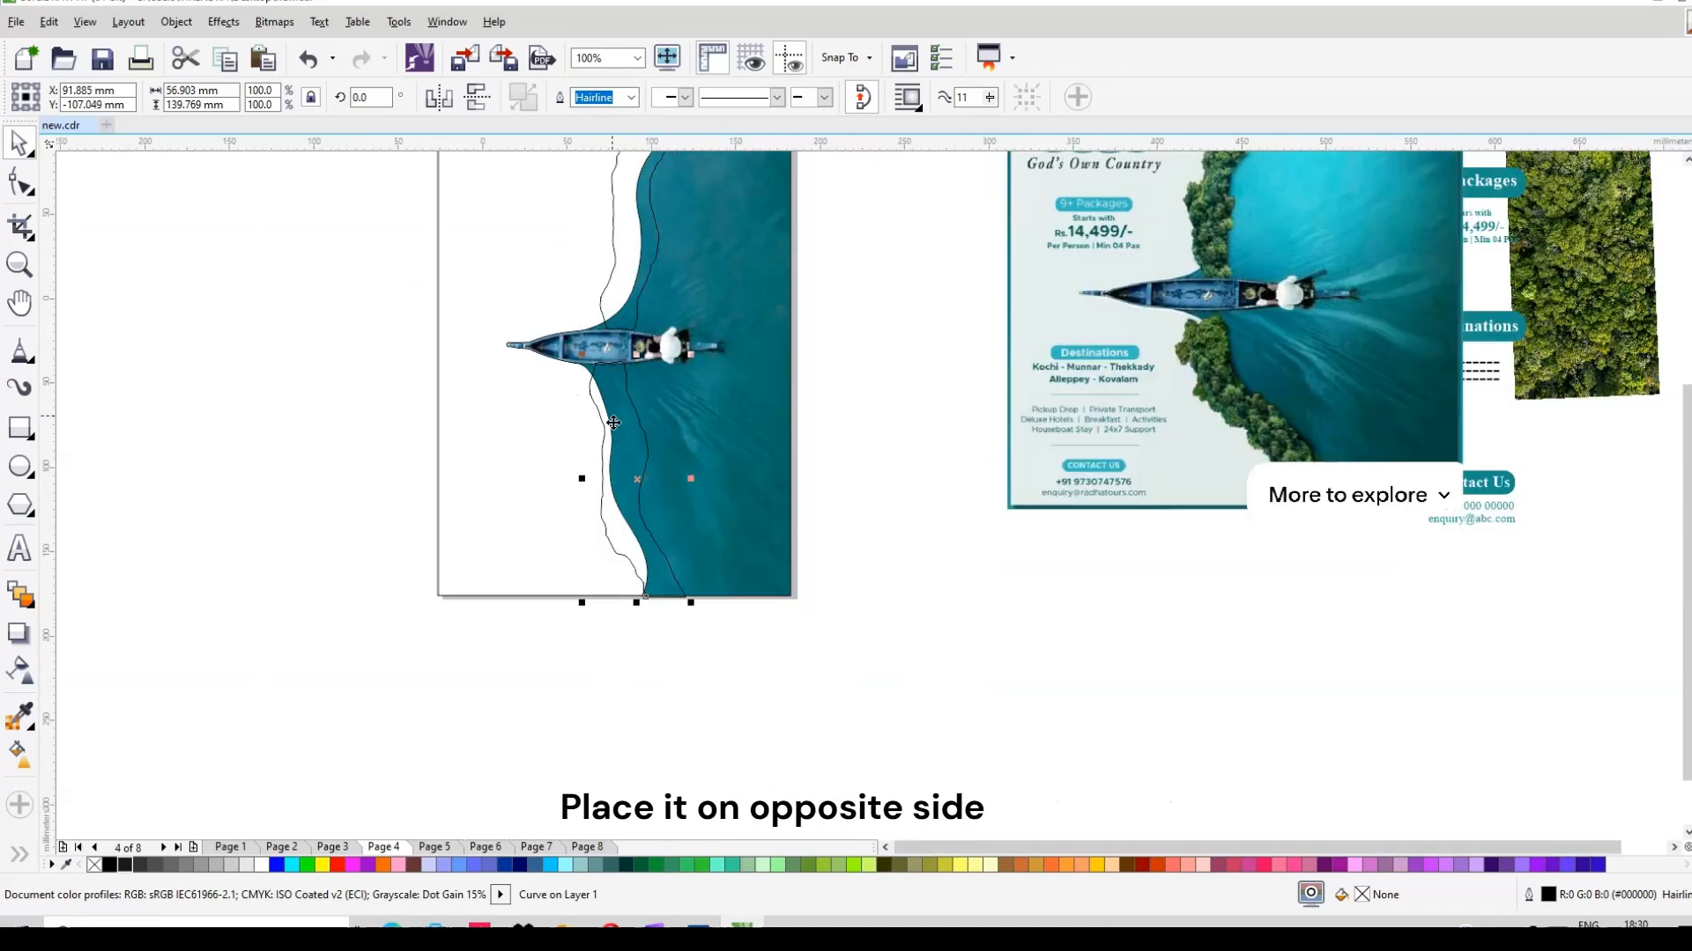
scroll(631, 282, up, 1)
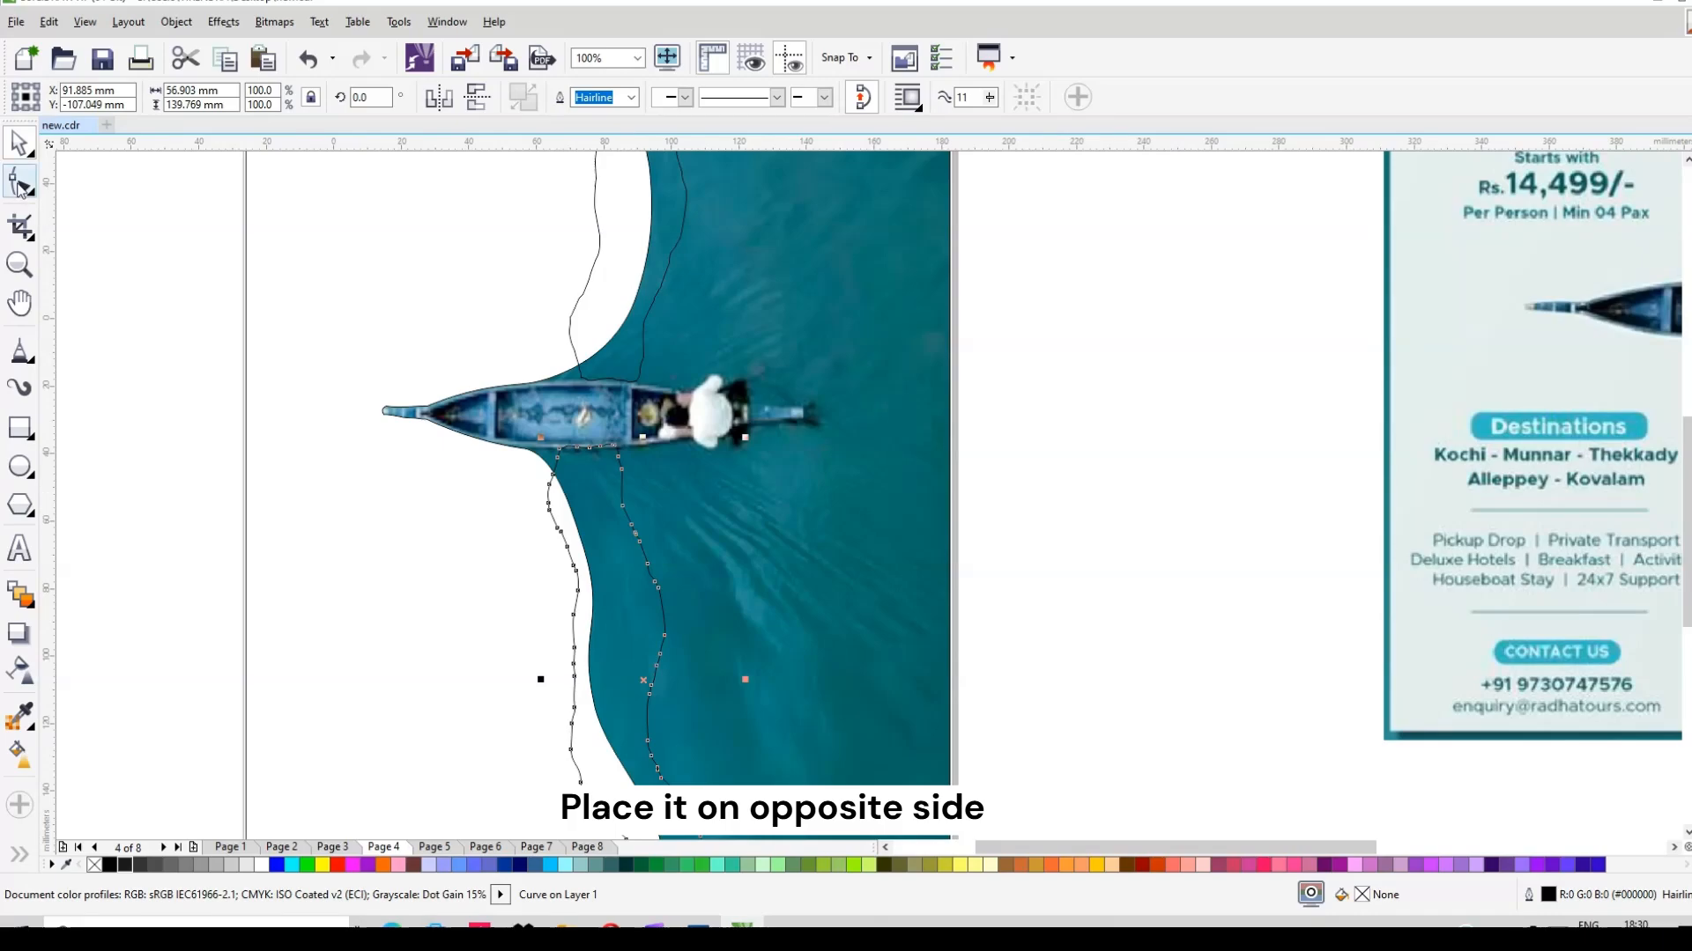
Step: Pull the mirrored strip's top nodes in against the boat's hull
key(F10)
scroll(585, 436, up, 1)
drag(592, 498, 704, 504)
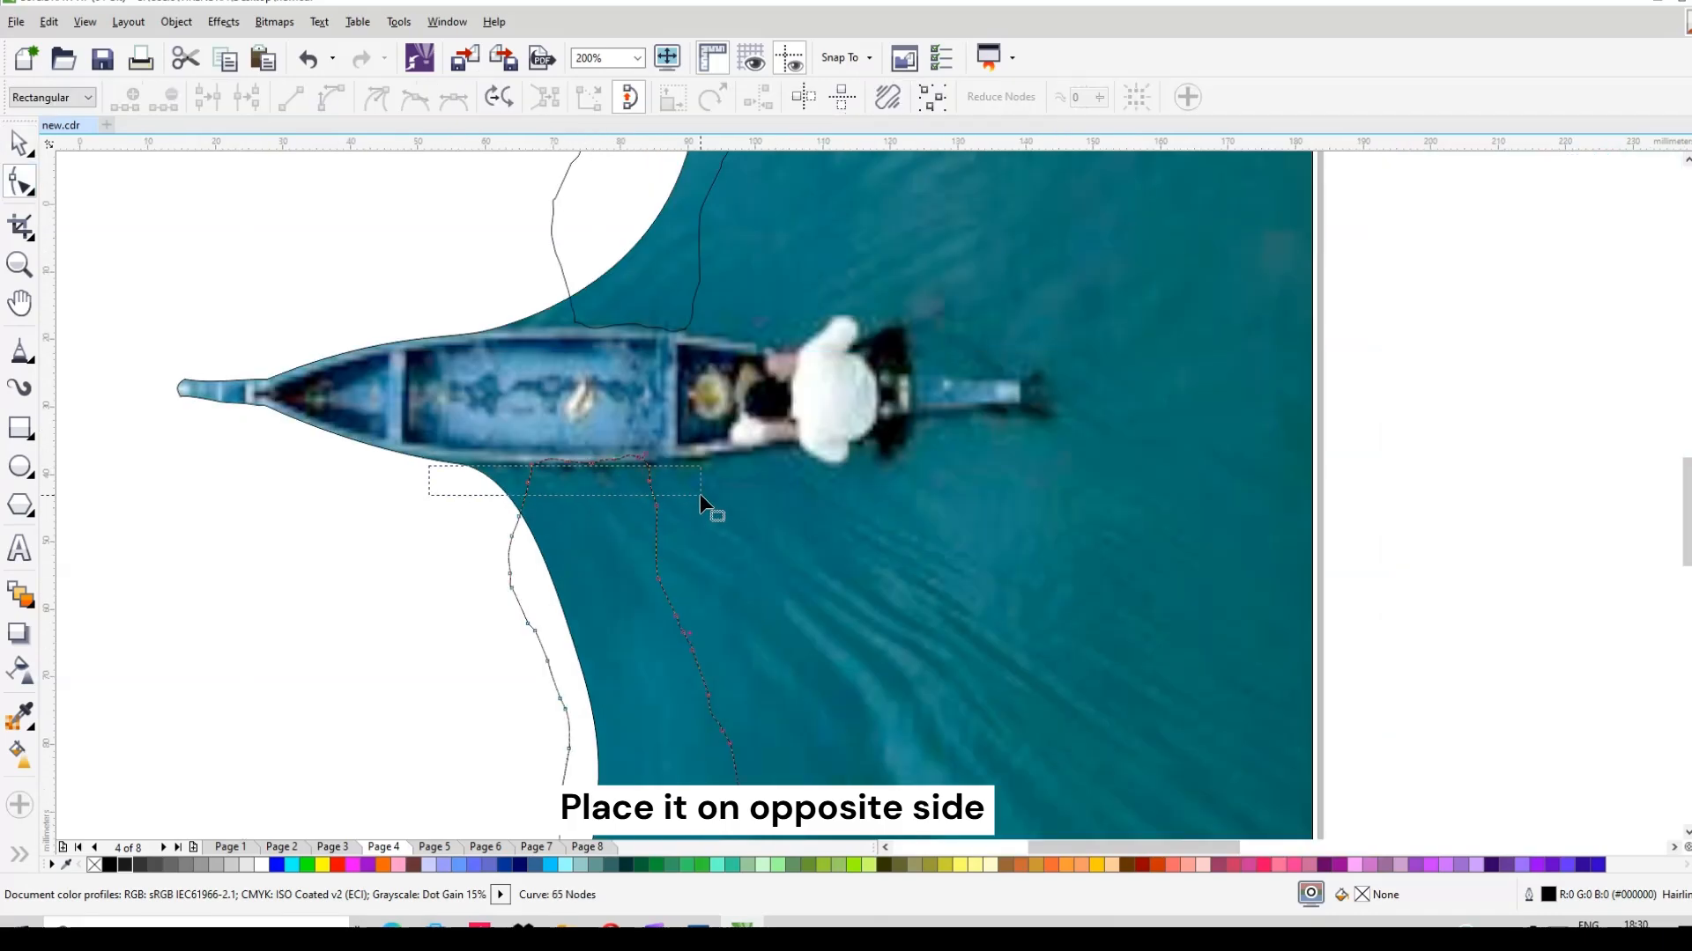
drag(378, 445, 684, 515)
drag(592, 464, 563, 496)
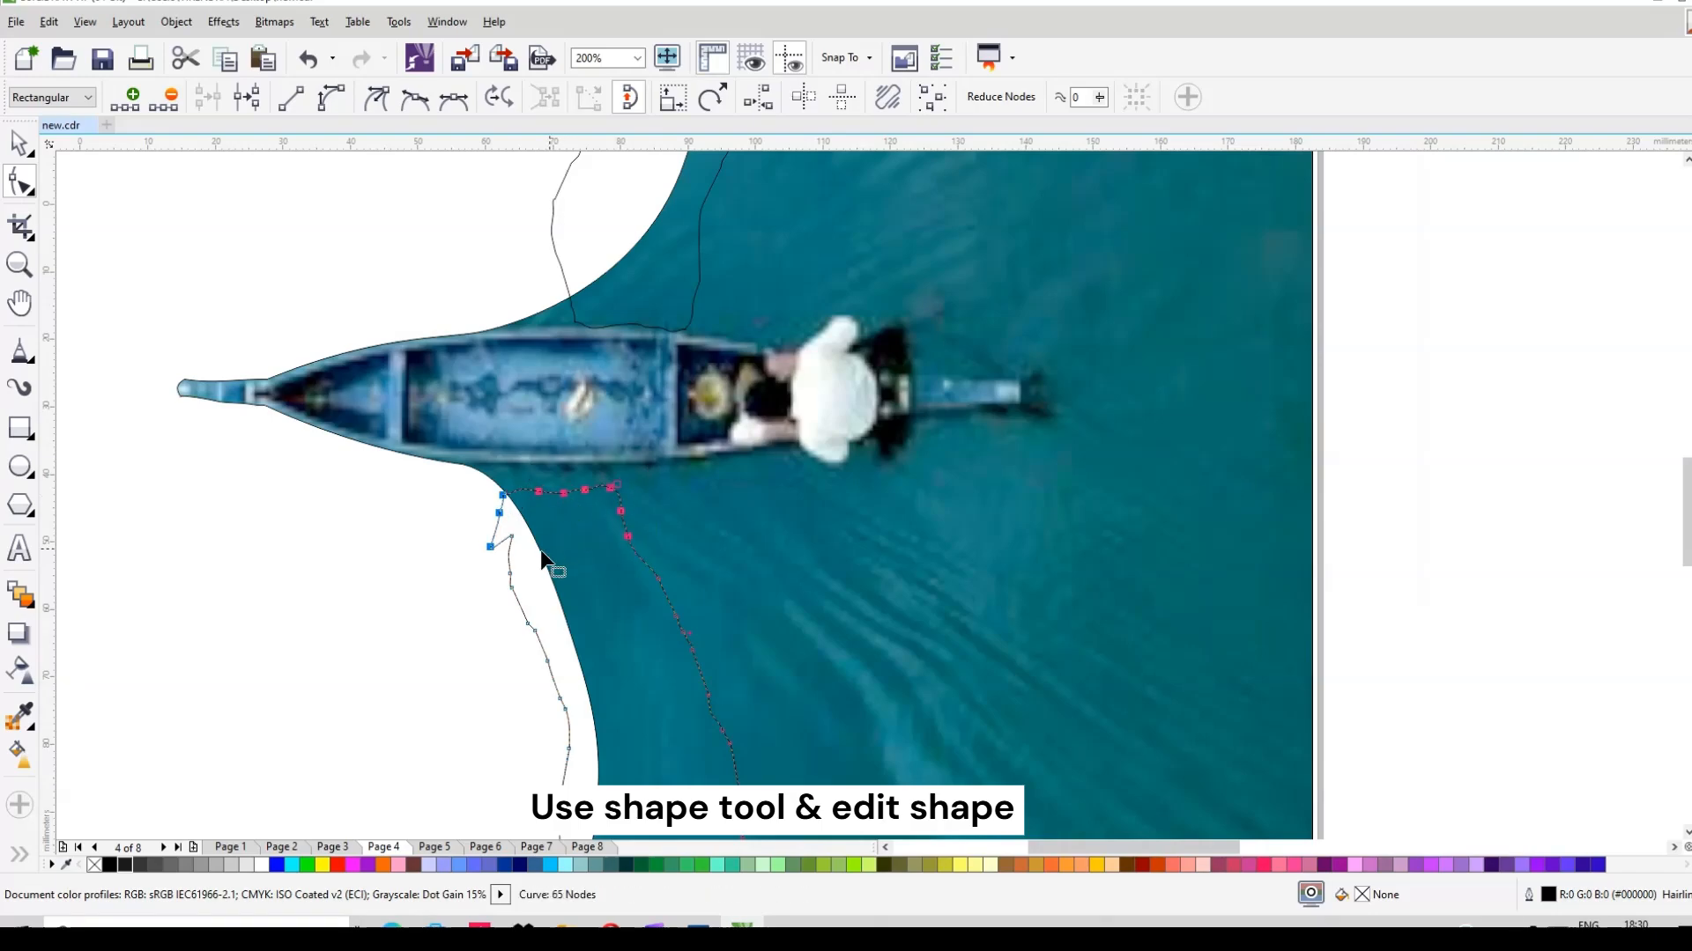
Step: Remove an extra node from the lower bank curve and drag its bottom node right
double_click(511, 536)
scroll(564, 486, down, 1)
scroll(574, 463, down, 3)
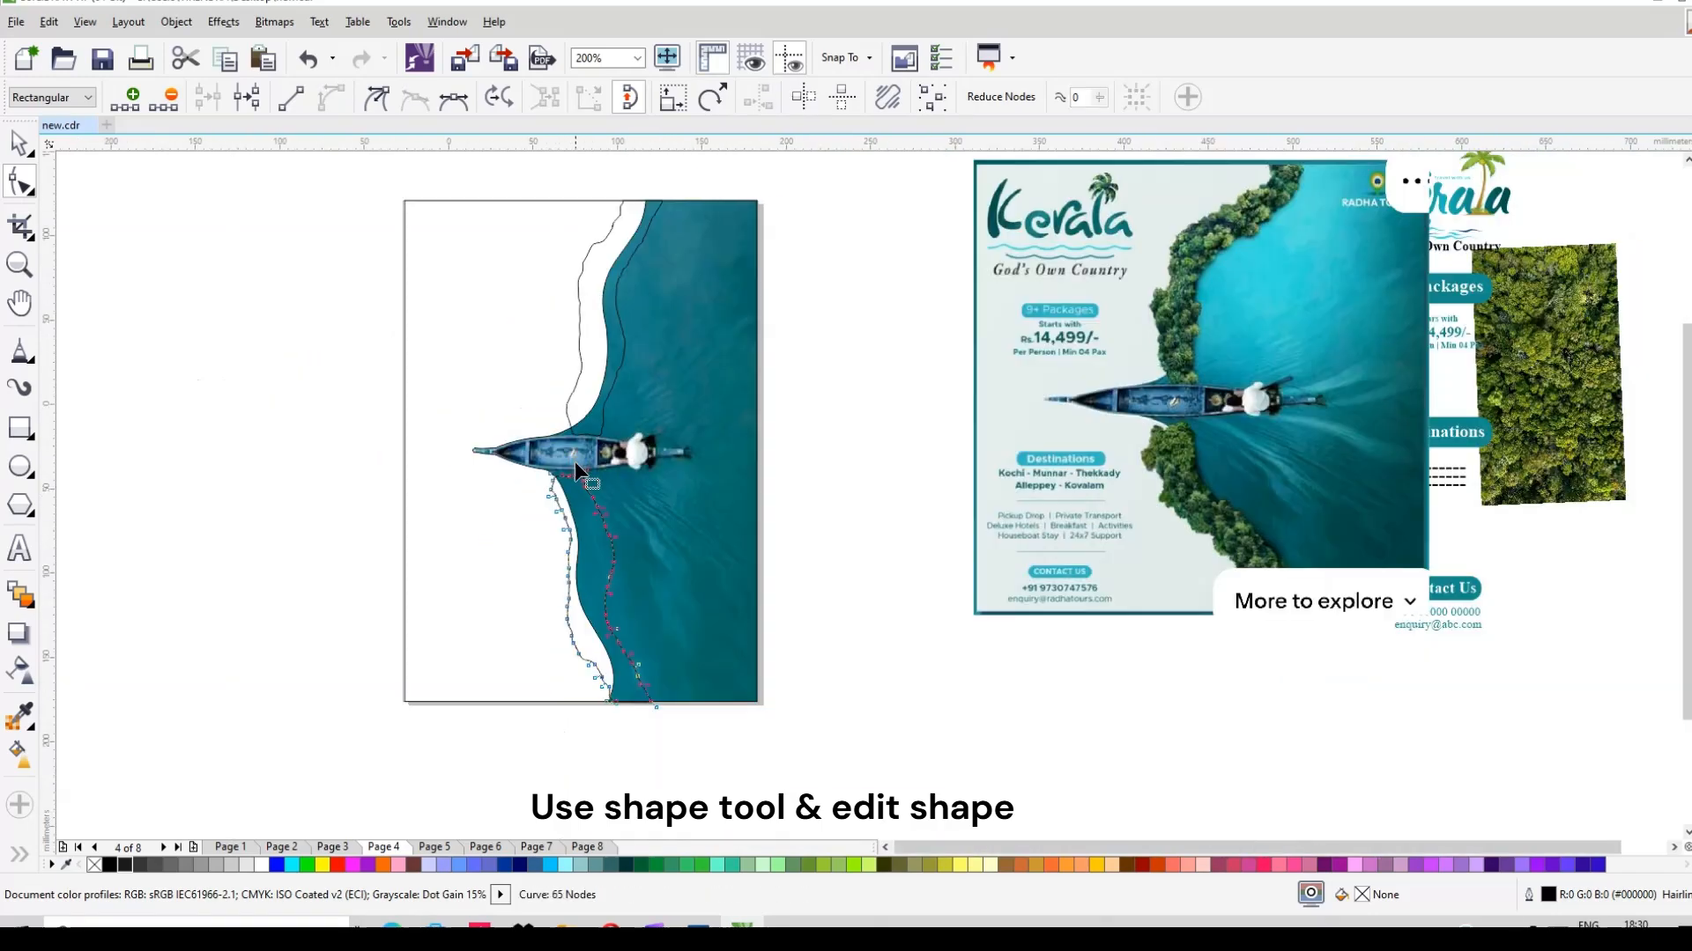
scroll(566, 429, up, 3)
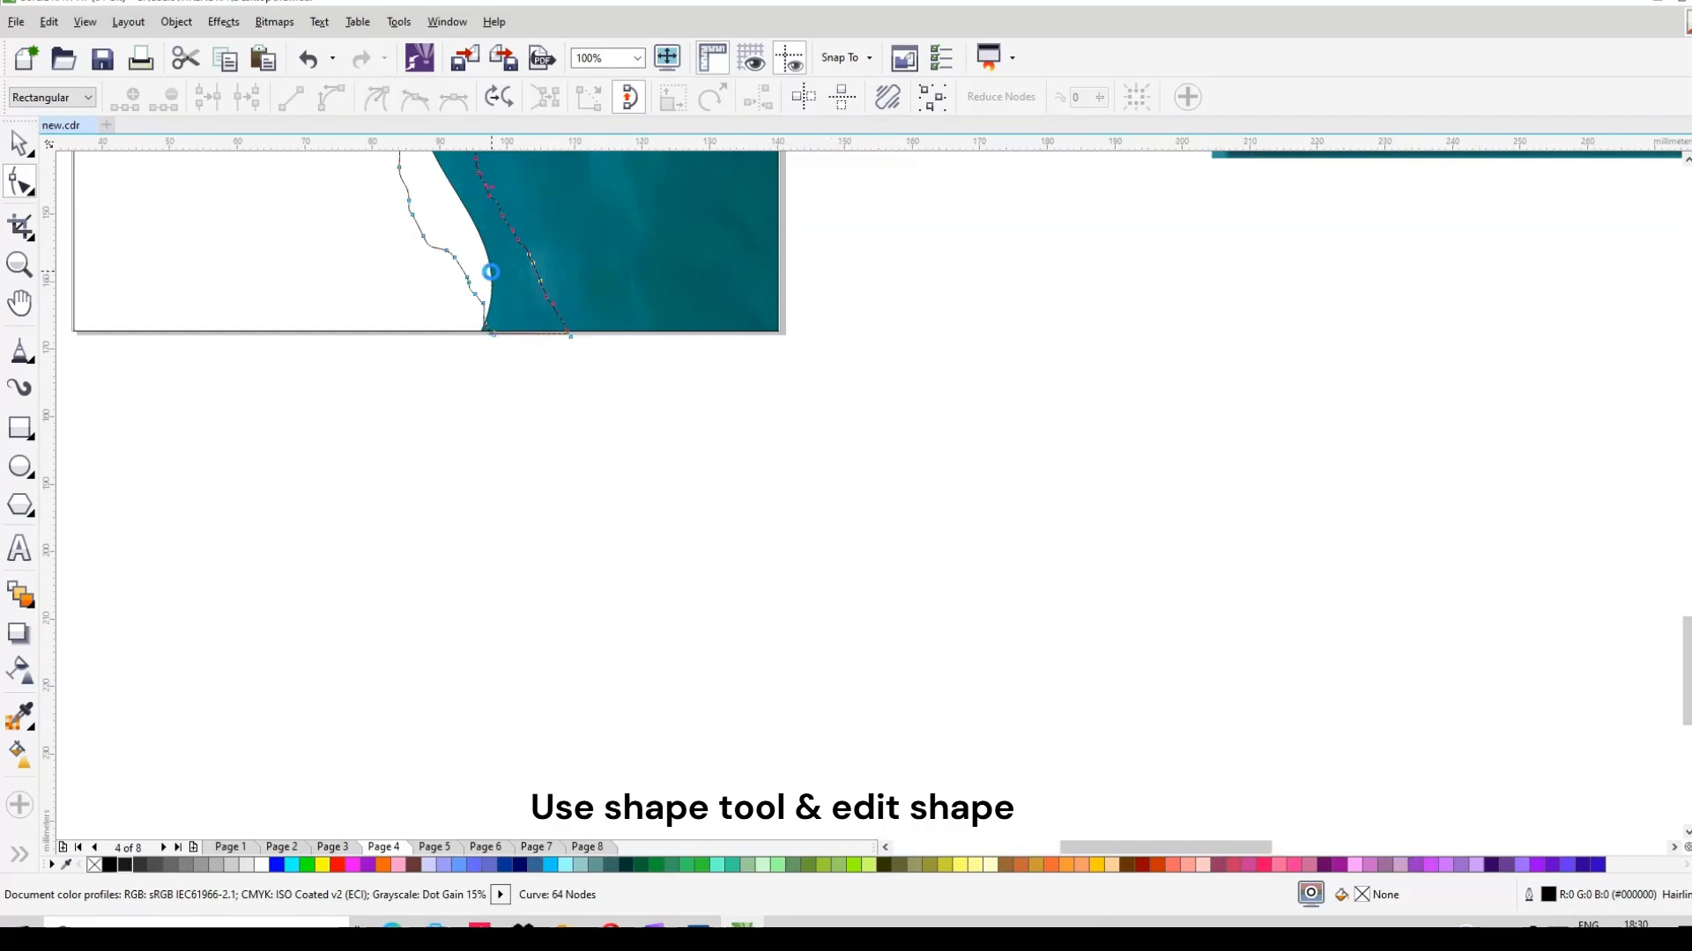
scroll(491, 272, up, 2)
click(474, 389)
drag(474, 389, 502, 391)
scroll(564, 458, down, 2)
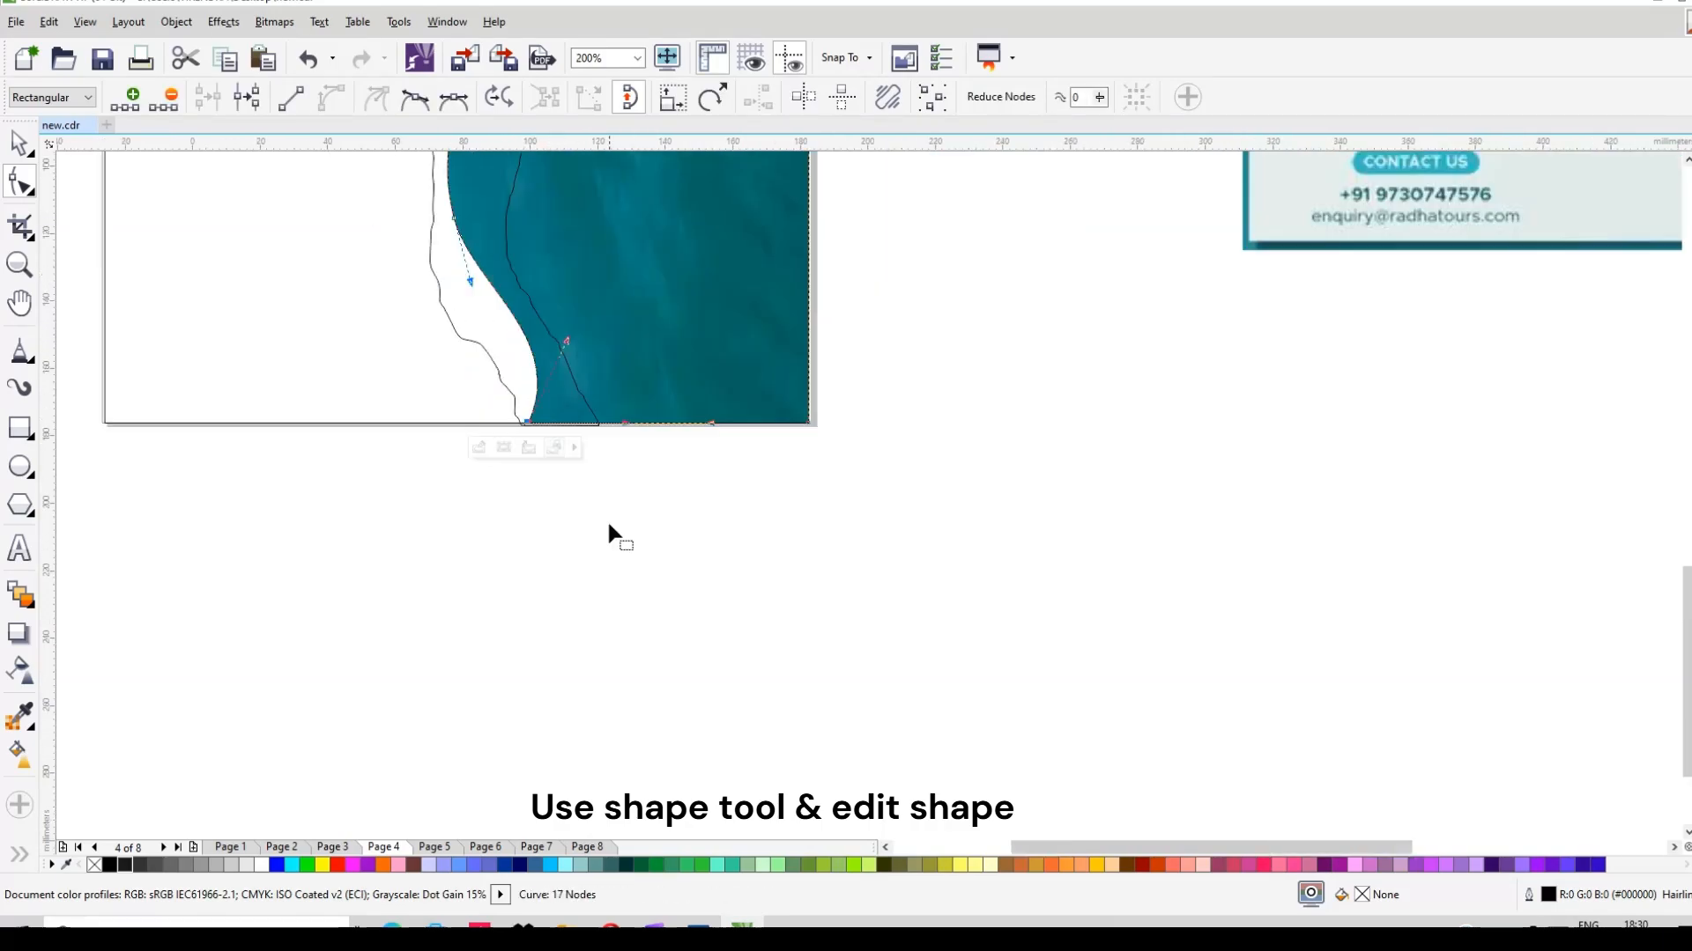
scroll(611, 523, up, 3)
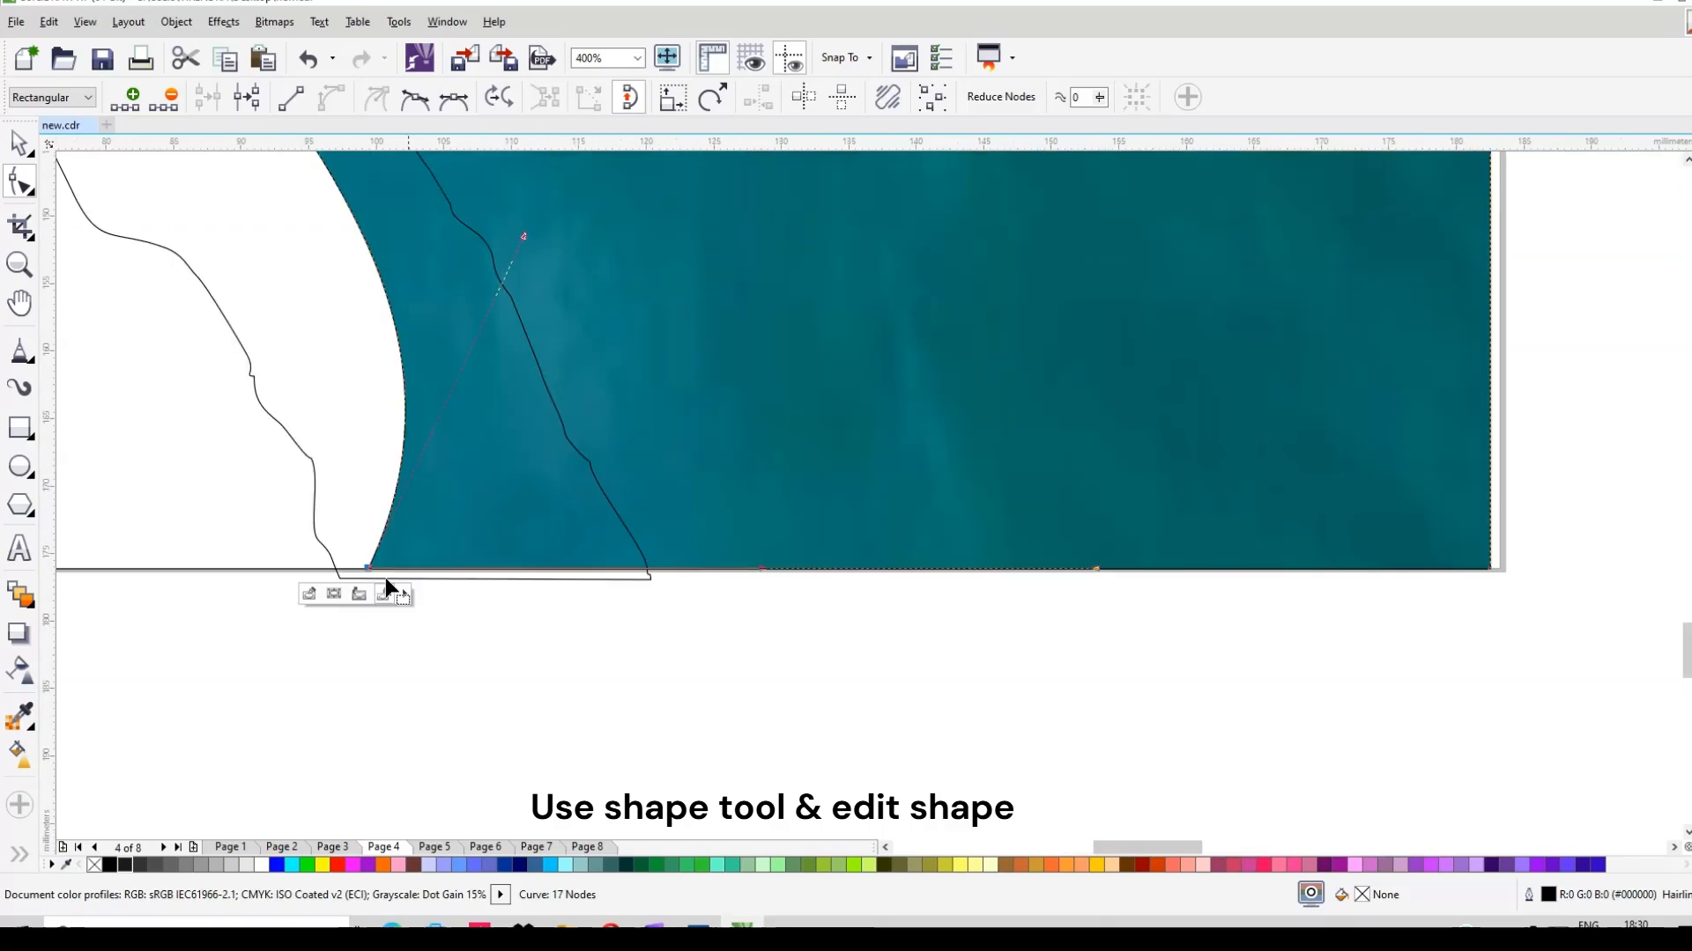
Step: Delete the unwanted lower-bank node near the boat and nudge a neighbouring node slightly left
drag(280, 632, 648, 569)
scroll(683, 604, down, 4)
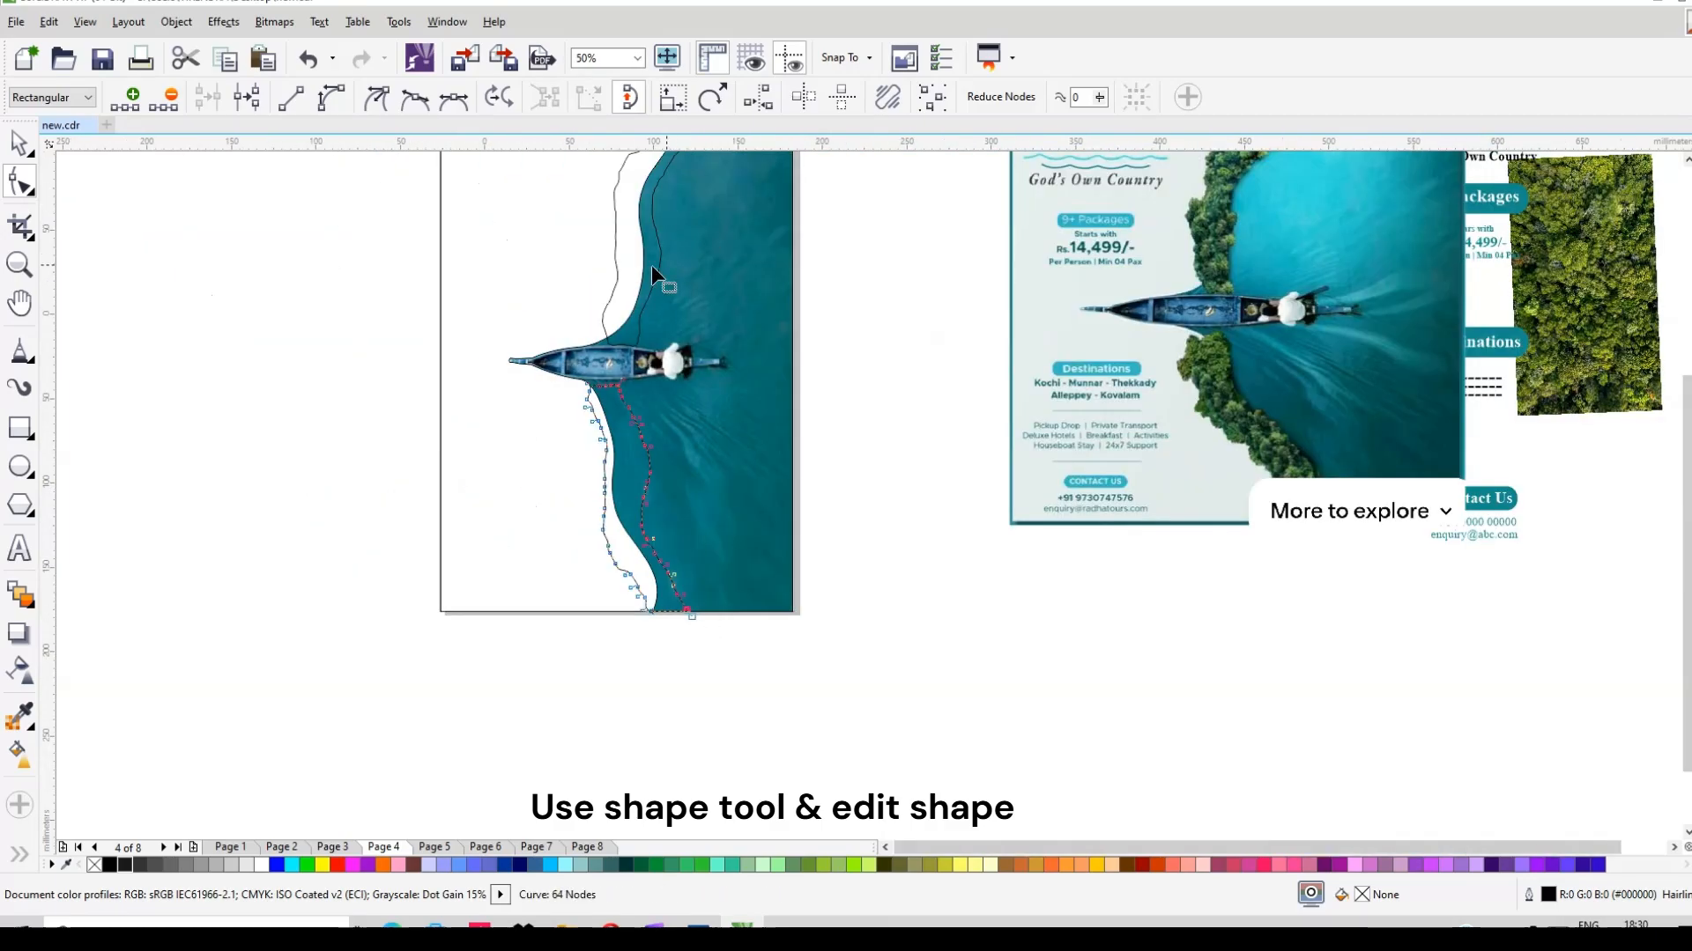
scroll(617, 472, up, 1)
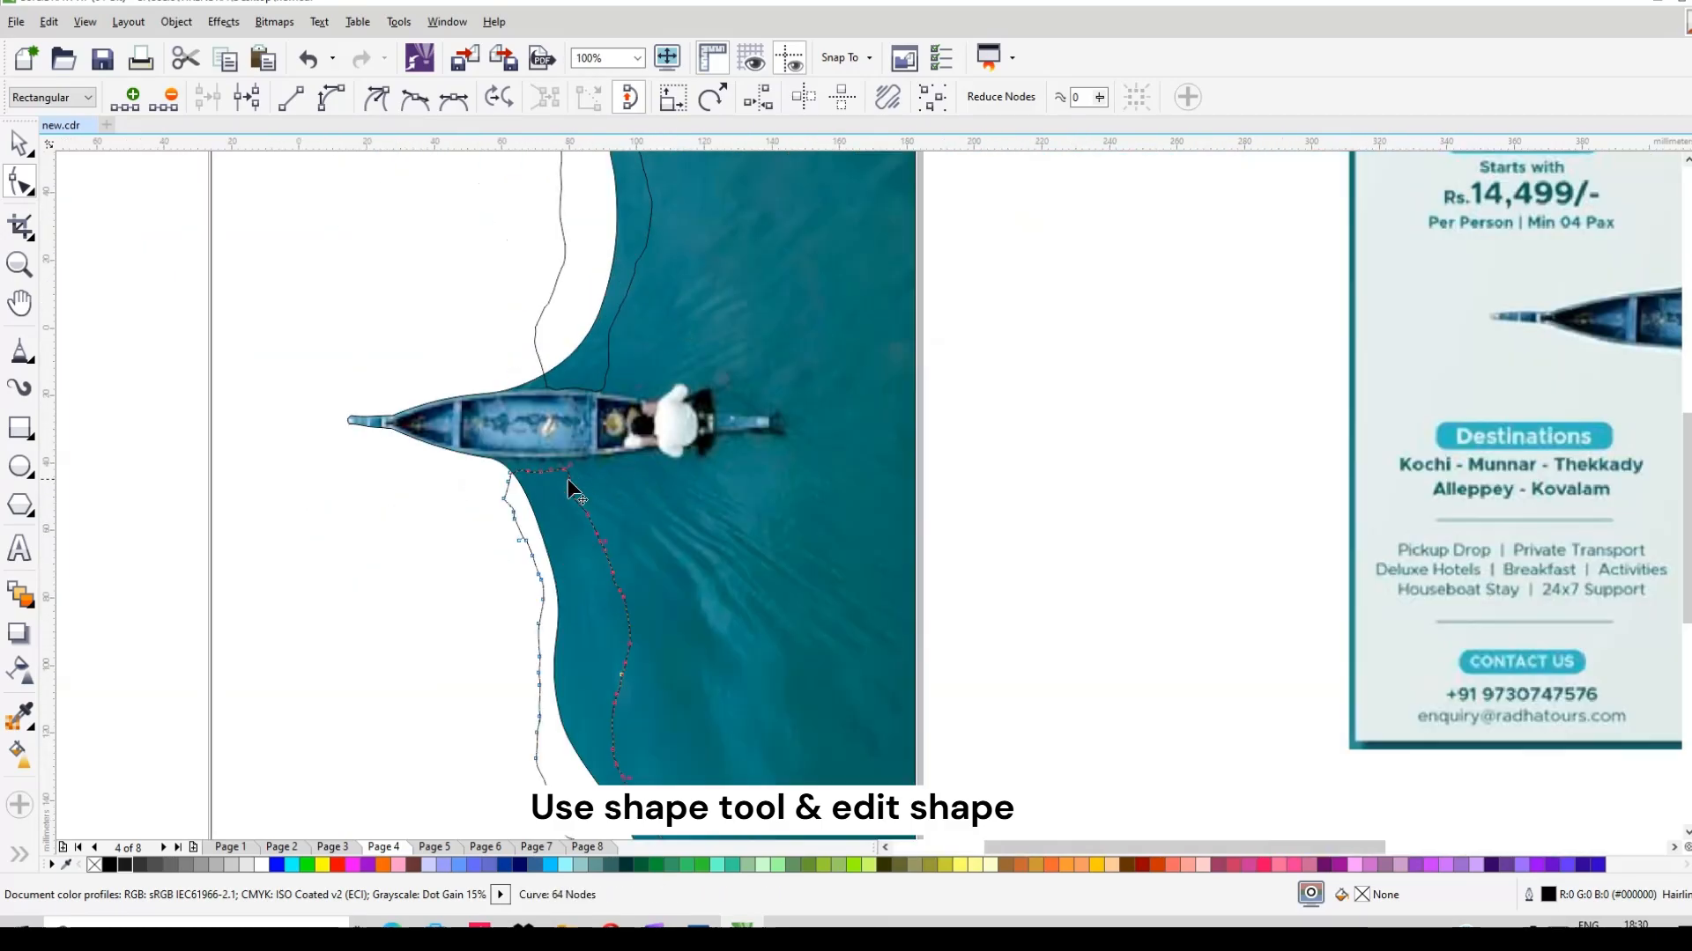
click(517, 520)
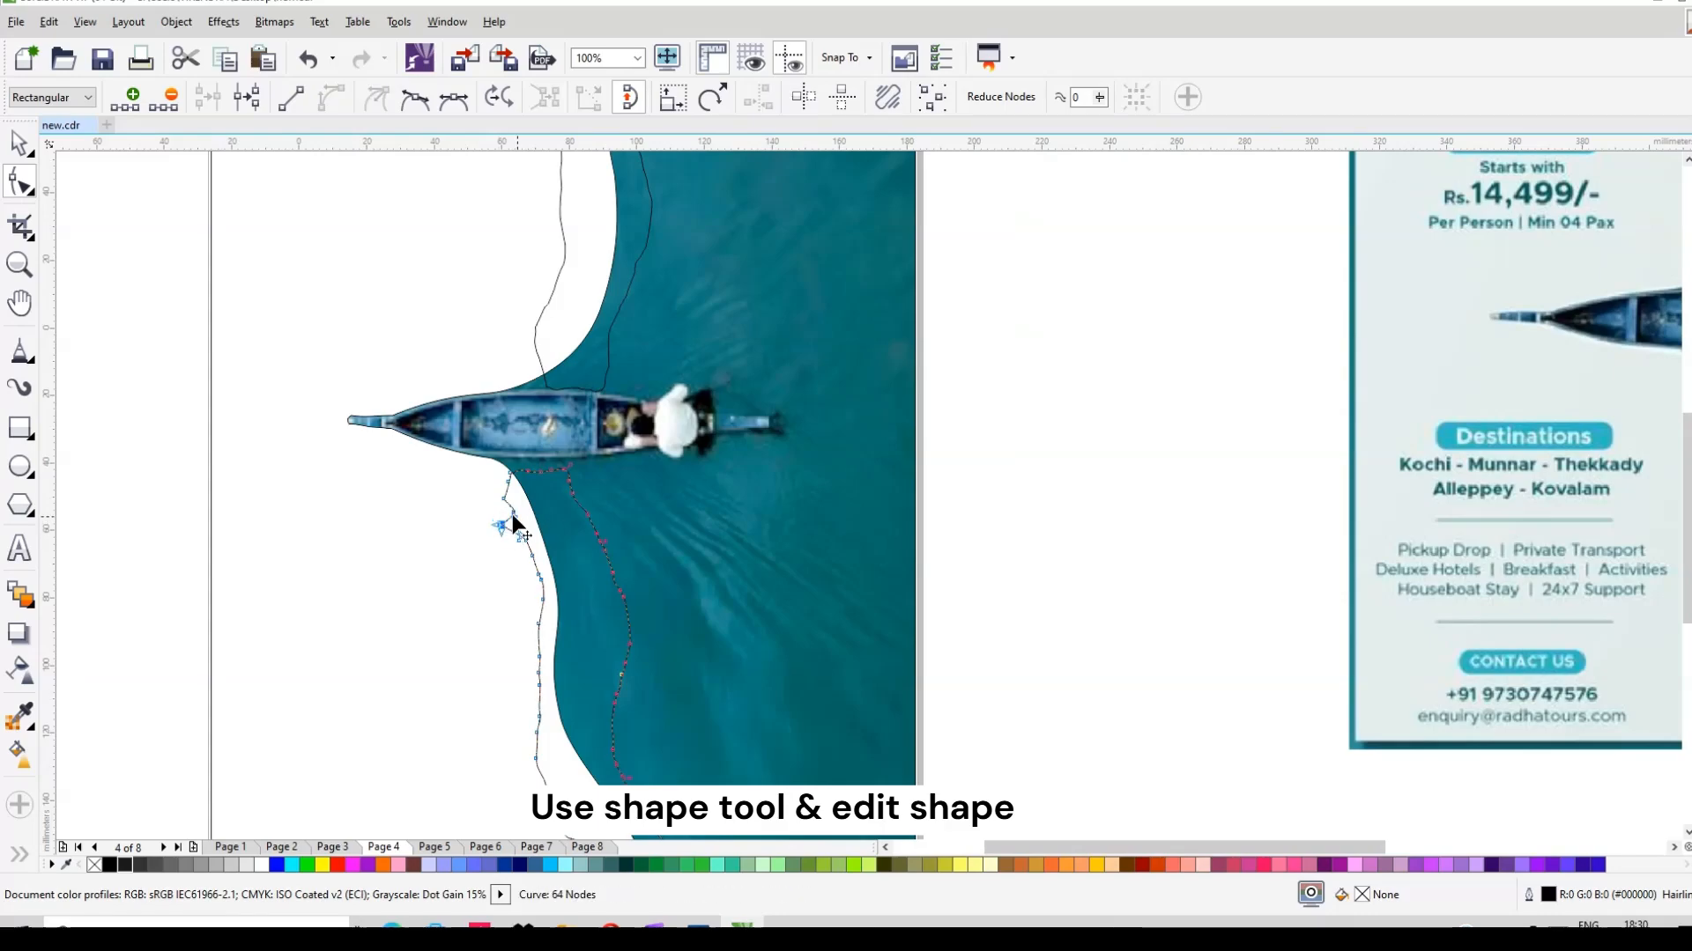
key(Delete)
drag(502, 497, 495, 494)
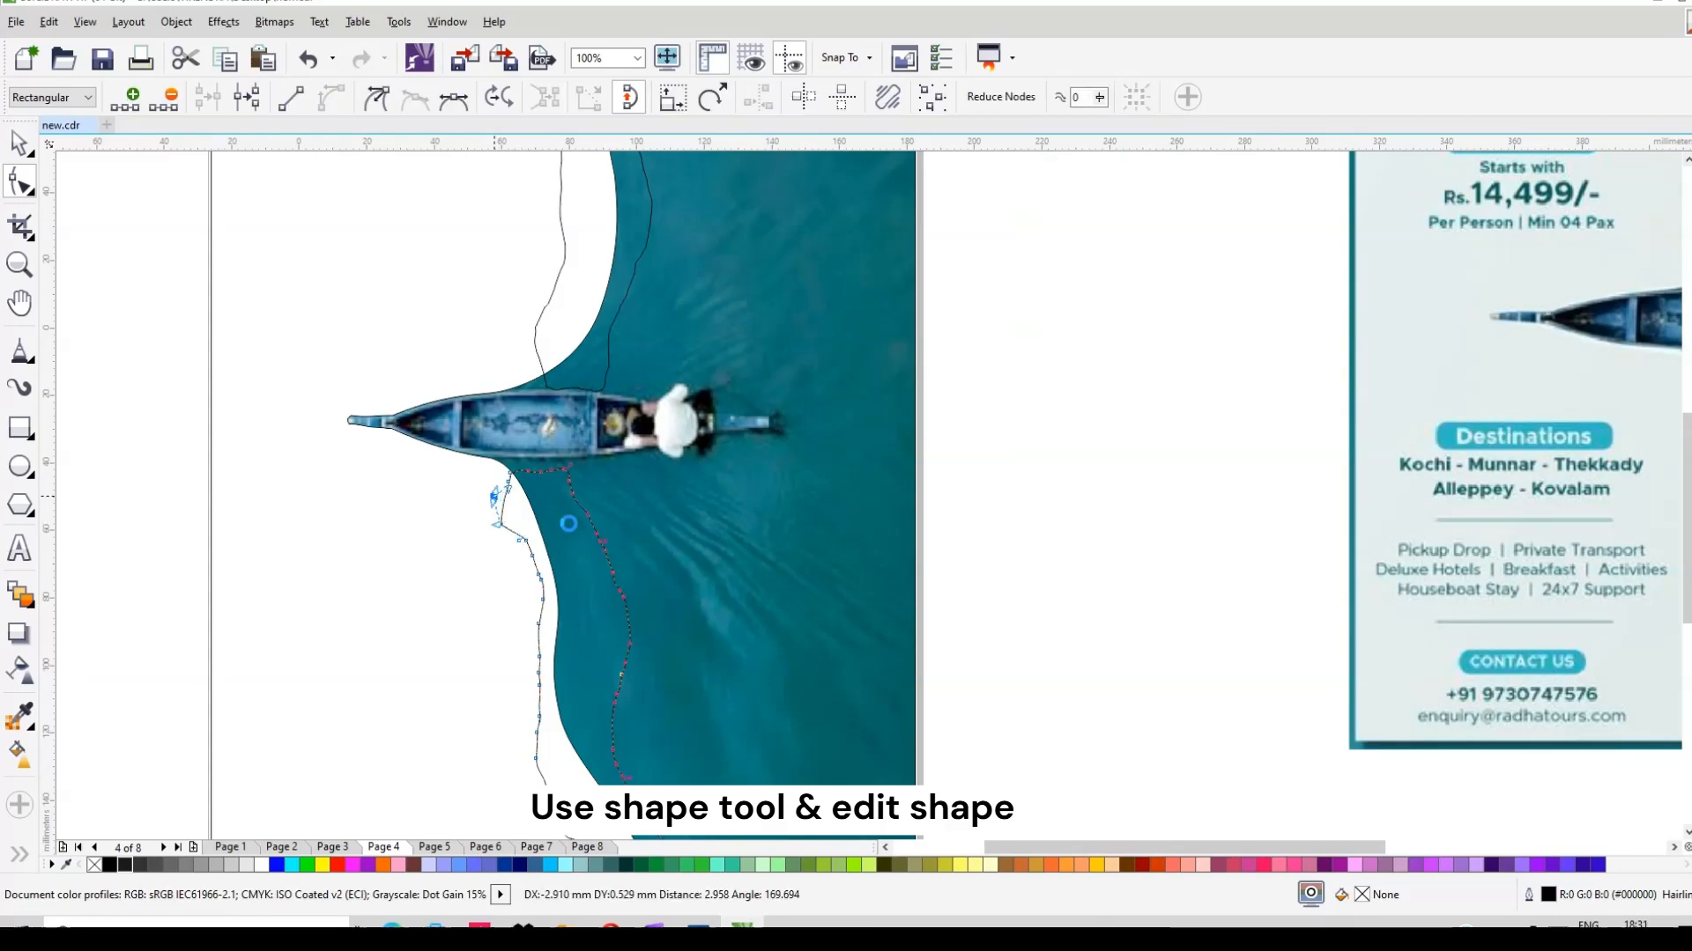
Step: Shift the whole lower bank shape one nudge to the right
click(19, 144)
scroll(621, 488, down, 1)
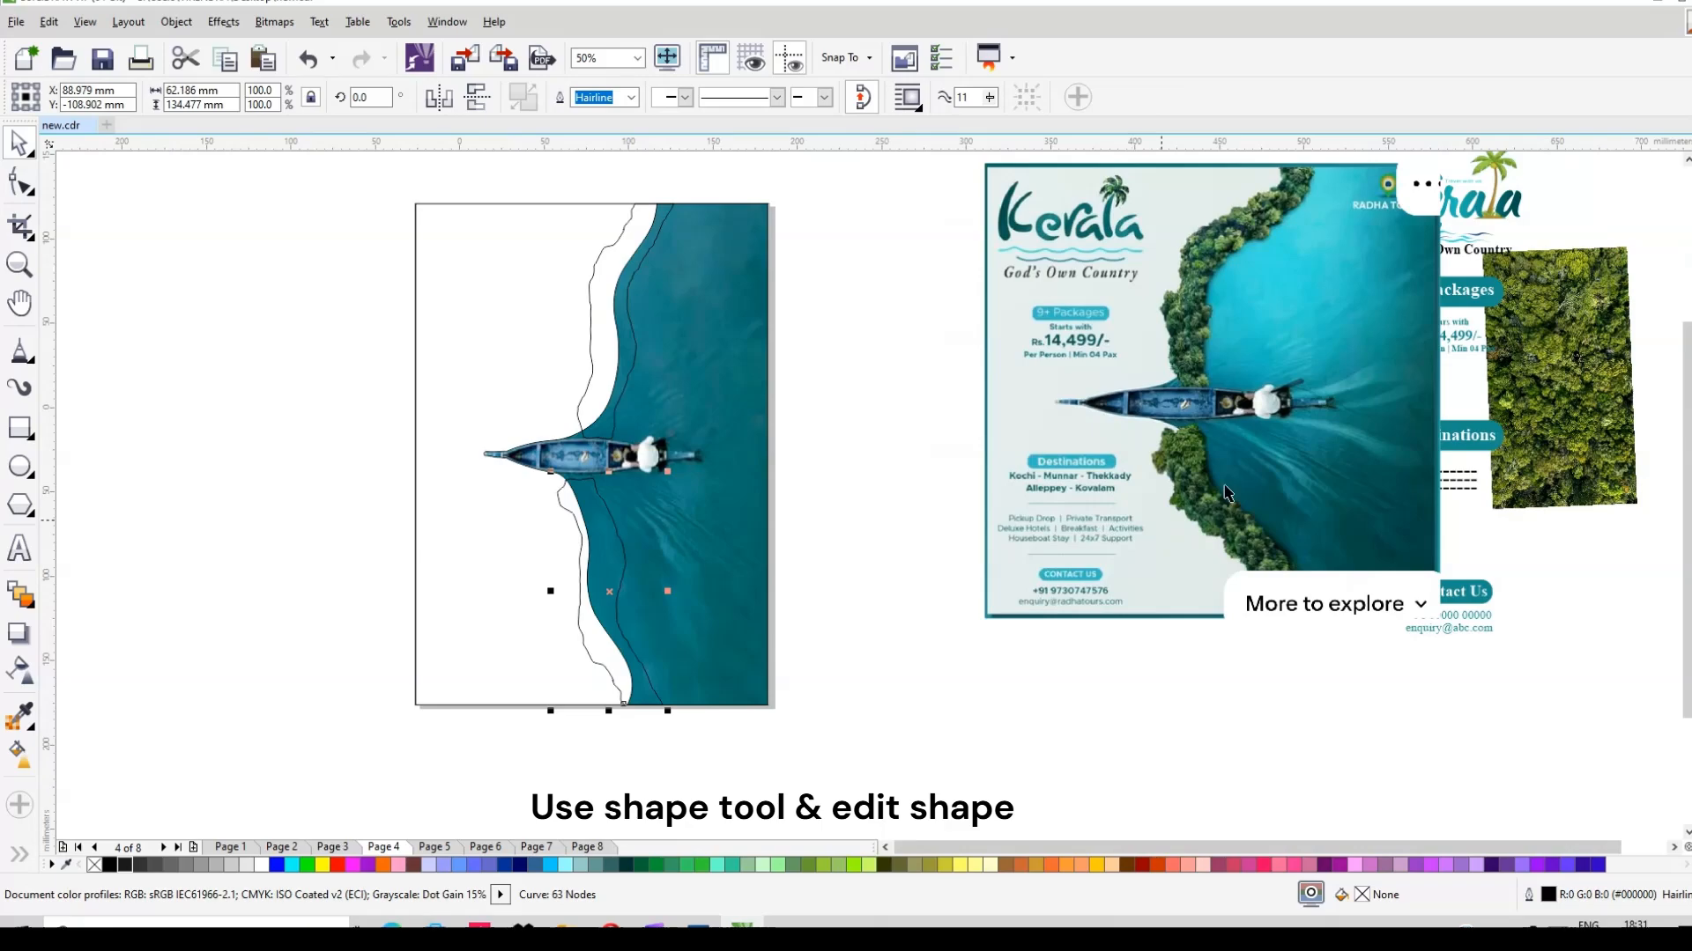
click(1560, 398)
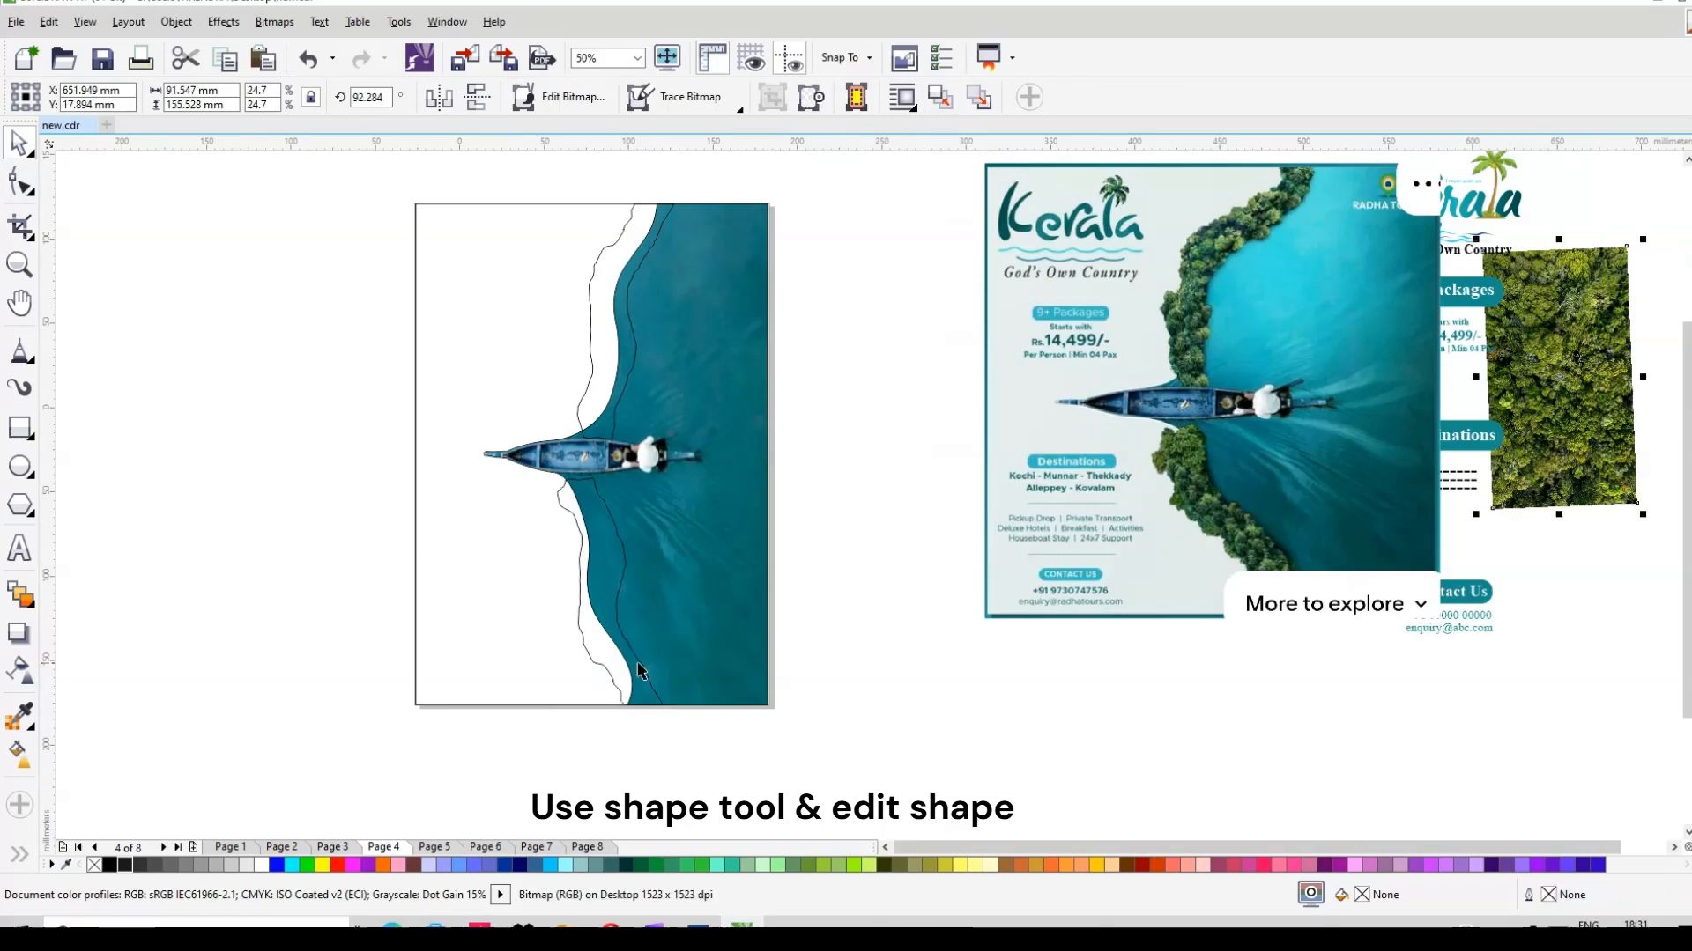
click(629, 653)
key(Right)
key(Right)
key(Right)
key(Right)
key(Right)
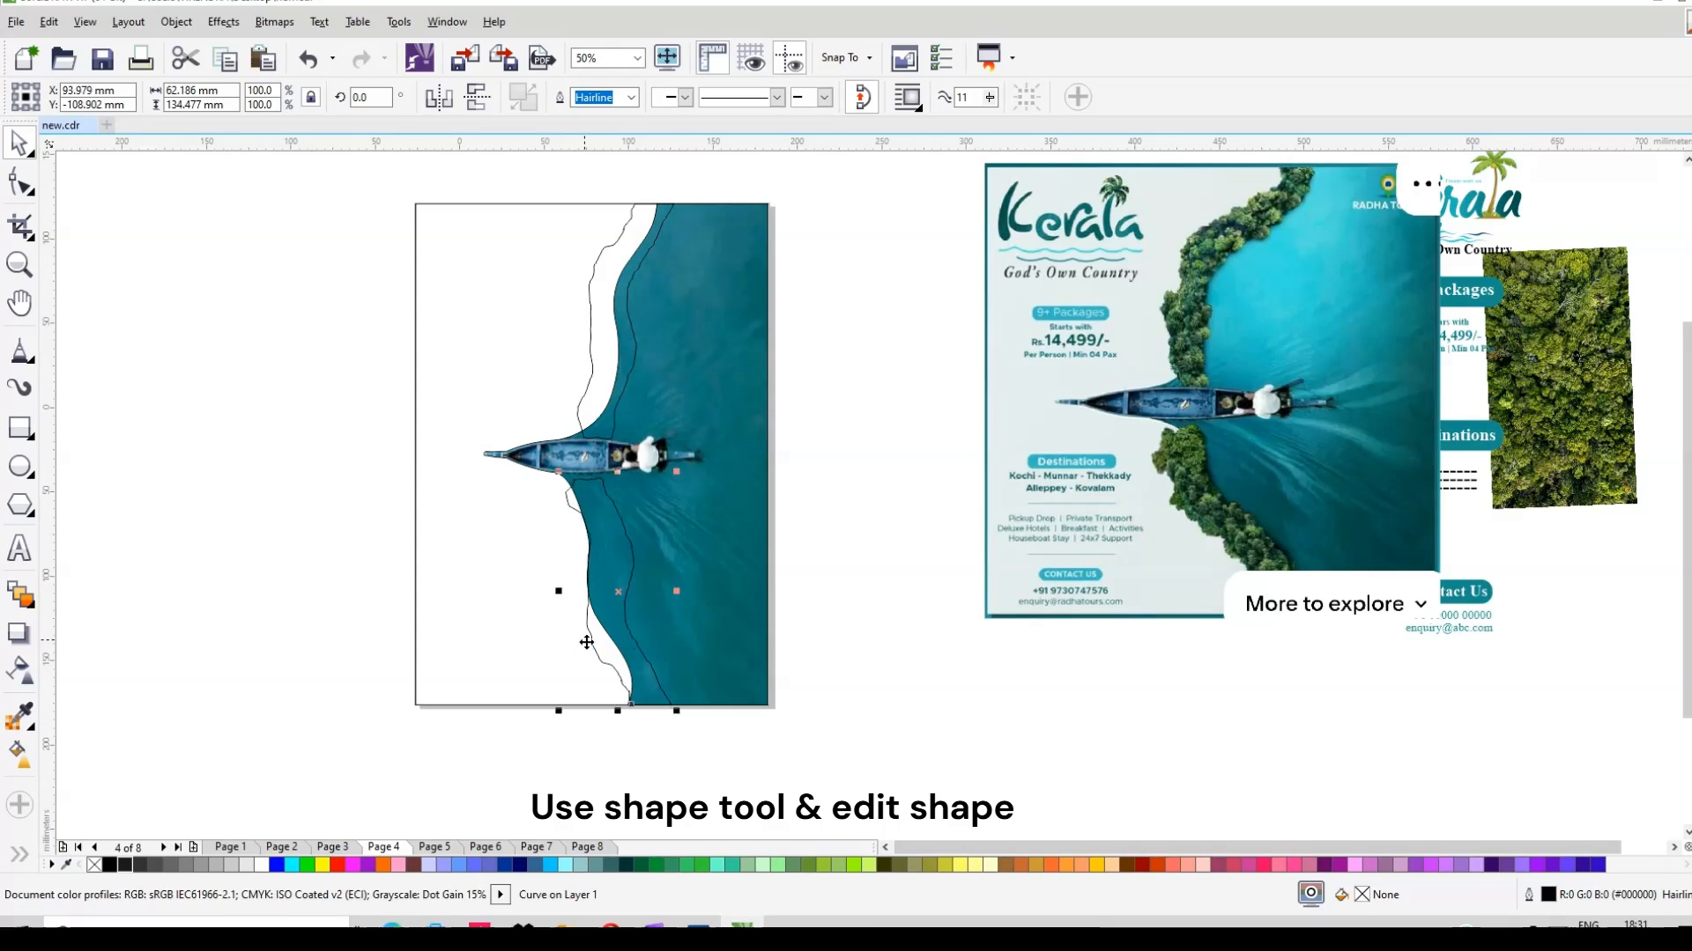
Step: Nudge the lower bank's bottom corner node right so it meets the page bottom
click(671, 558)
drag(382, 504, 602, 600)
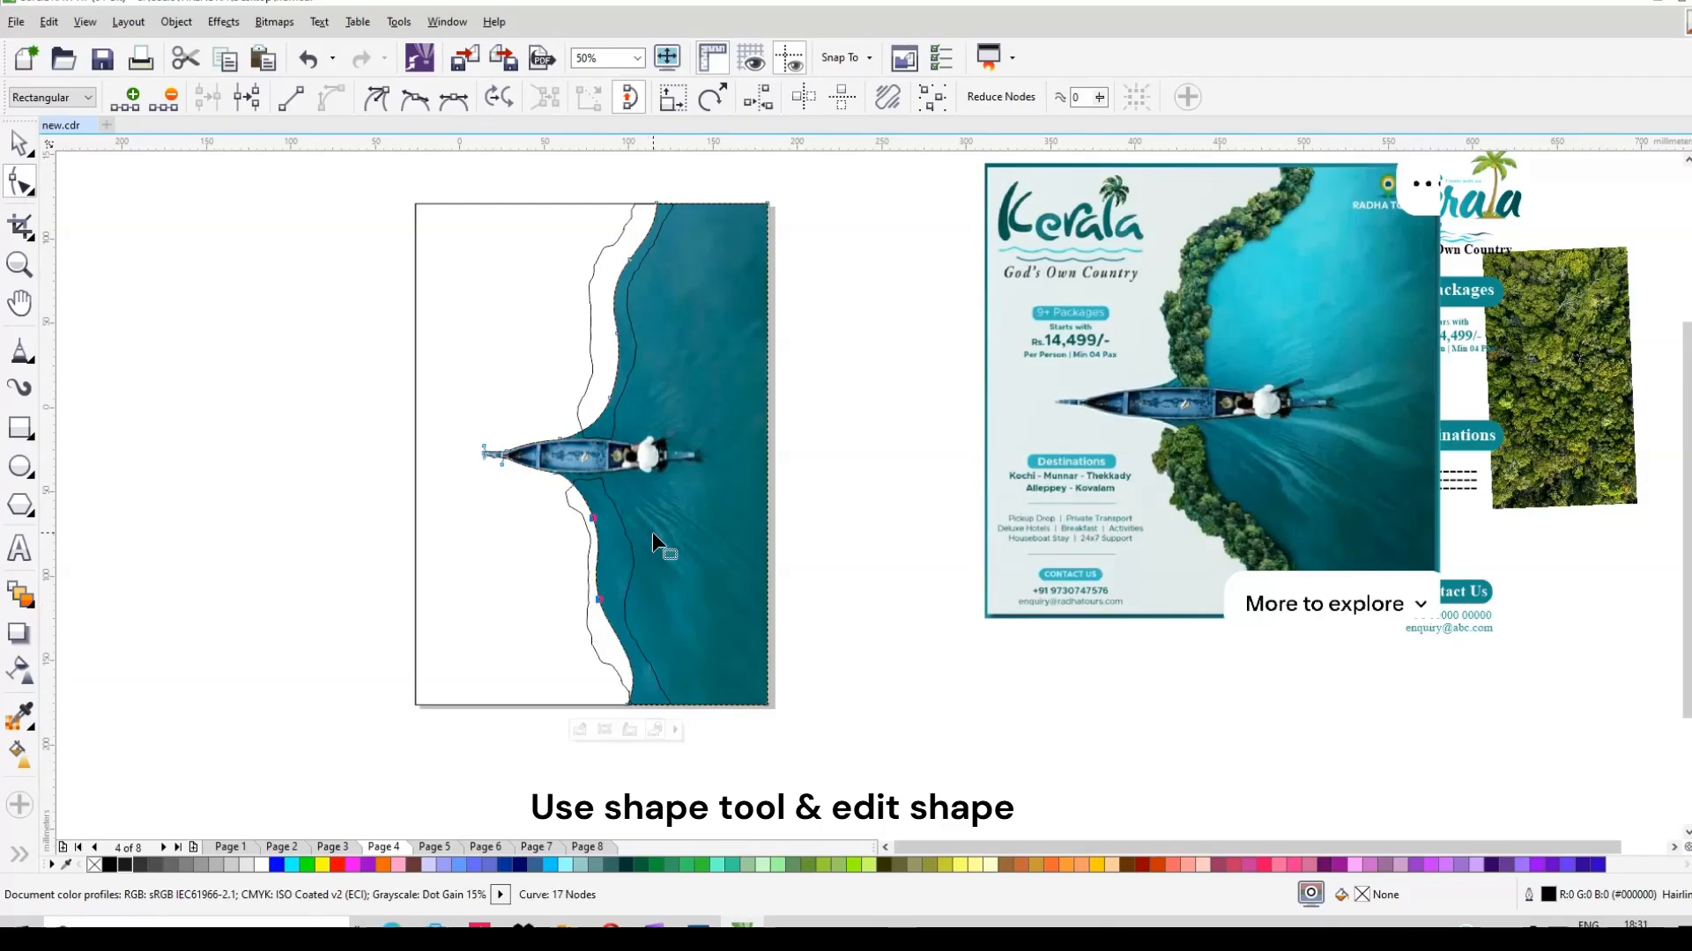
drag(495, 769, 663, 685)
key(Right)
key(Right)
key(Right)
key(Right)
key(Right)
key(Right)
key(Right)
key(Right)
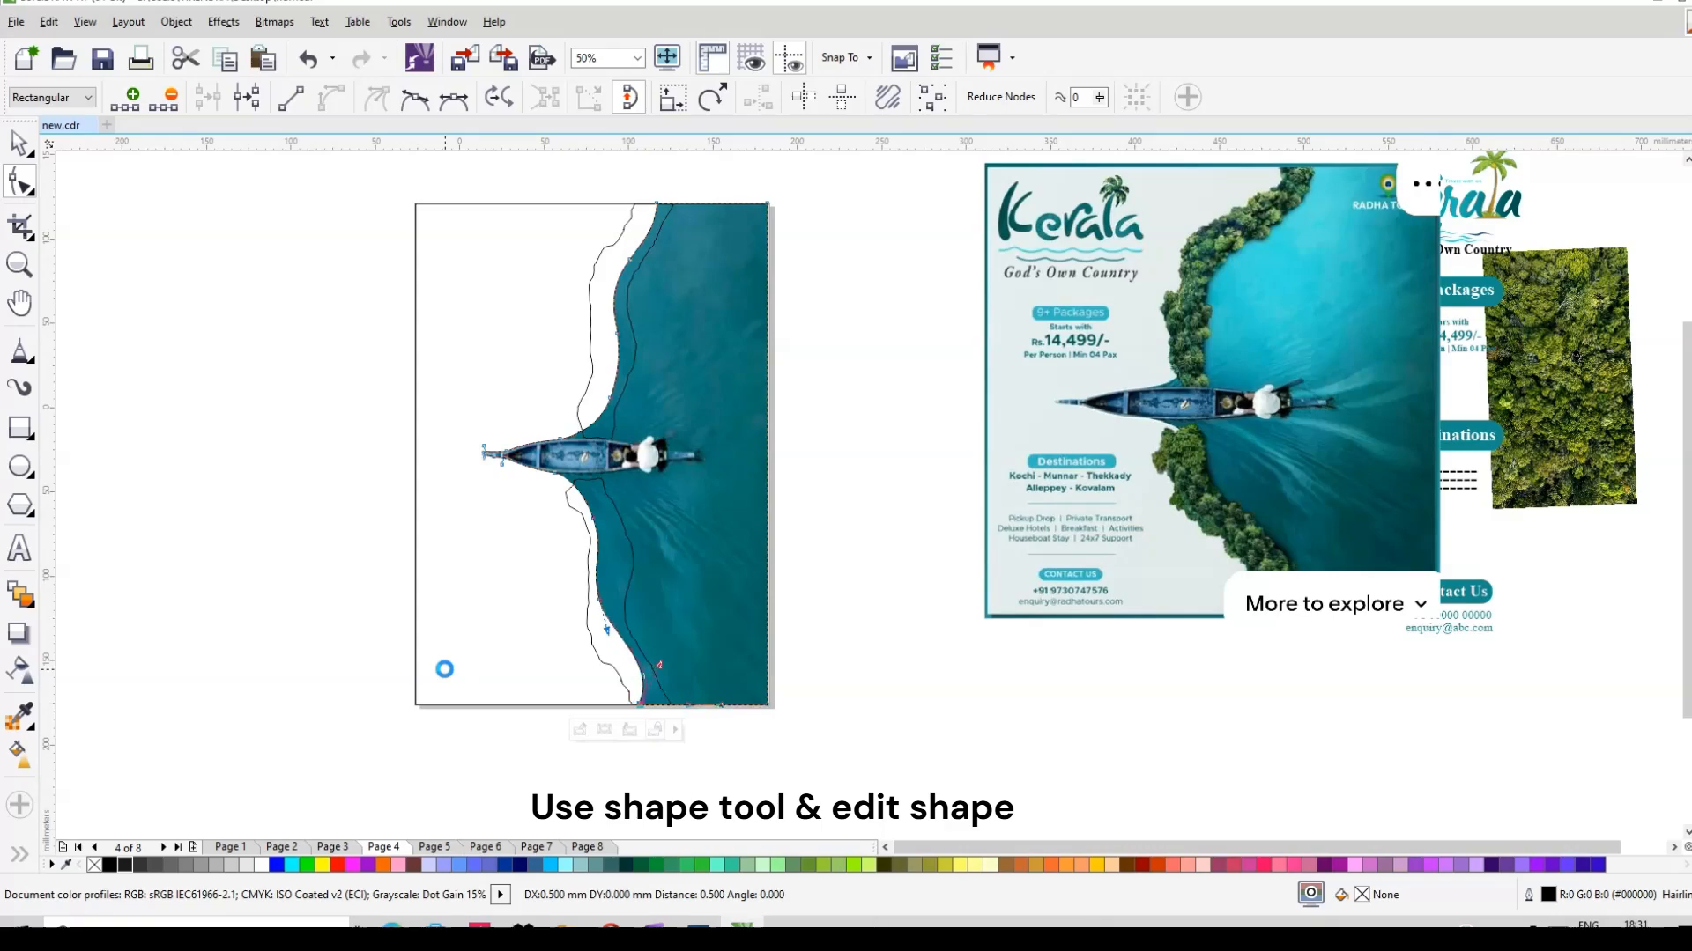
click(19, 144)
Step: PowerClip a copy of the forest image inside the upper bank shape
click(1571, 389)
drag(1246, 423, 885, 448)
right_click(885, 448)
right_click(889, 448)
click(967, 94)
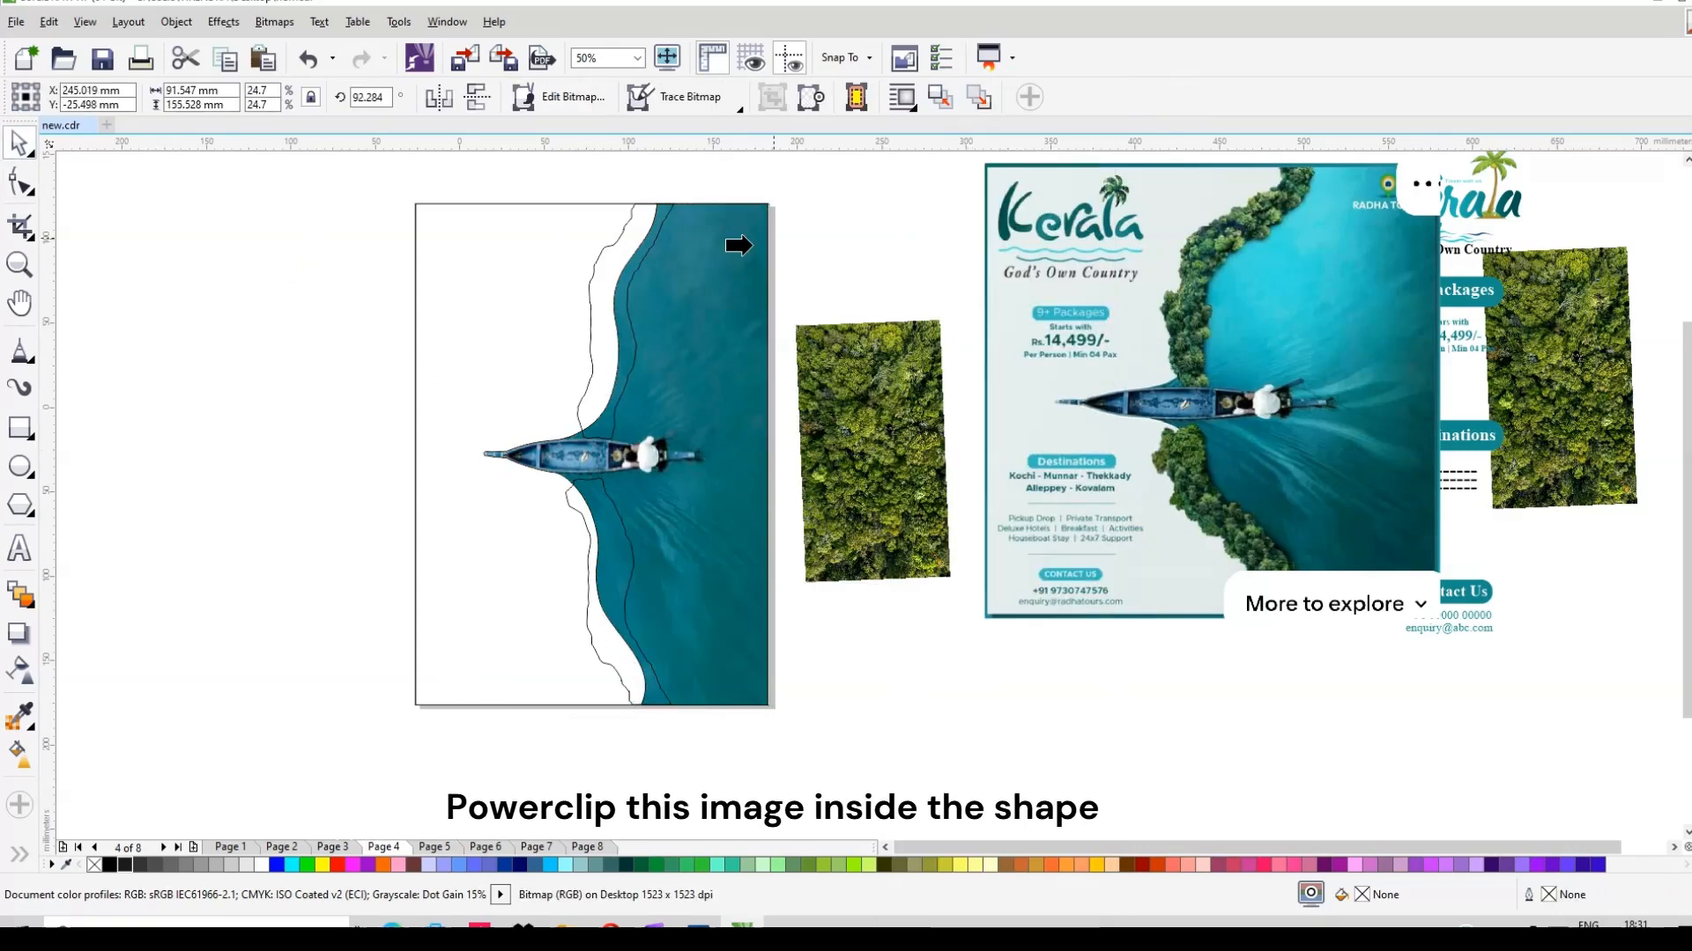
click(585, 308)
Step: PowerClip another forest image copy inside the lower bank shape, redoing the clip once
drag(1074, 513, 913, 527)
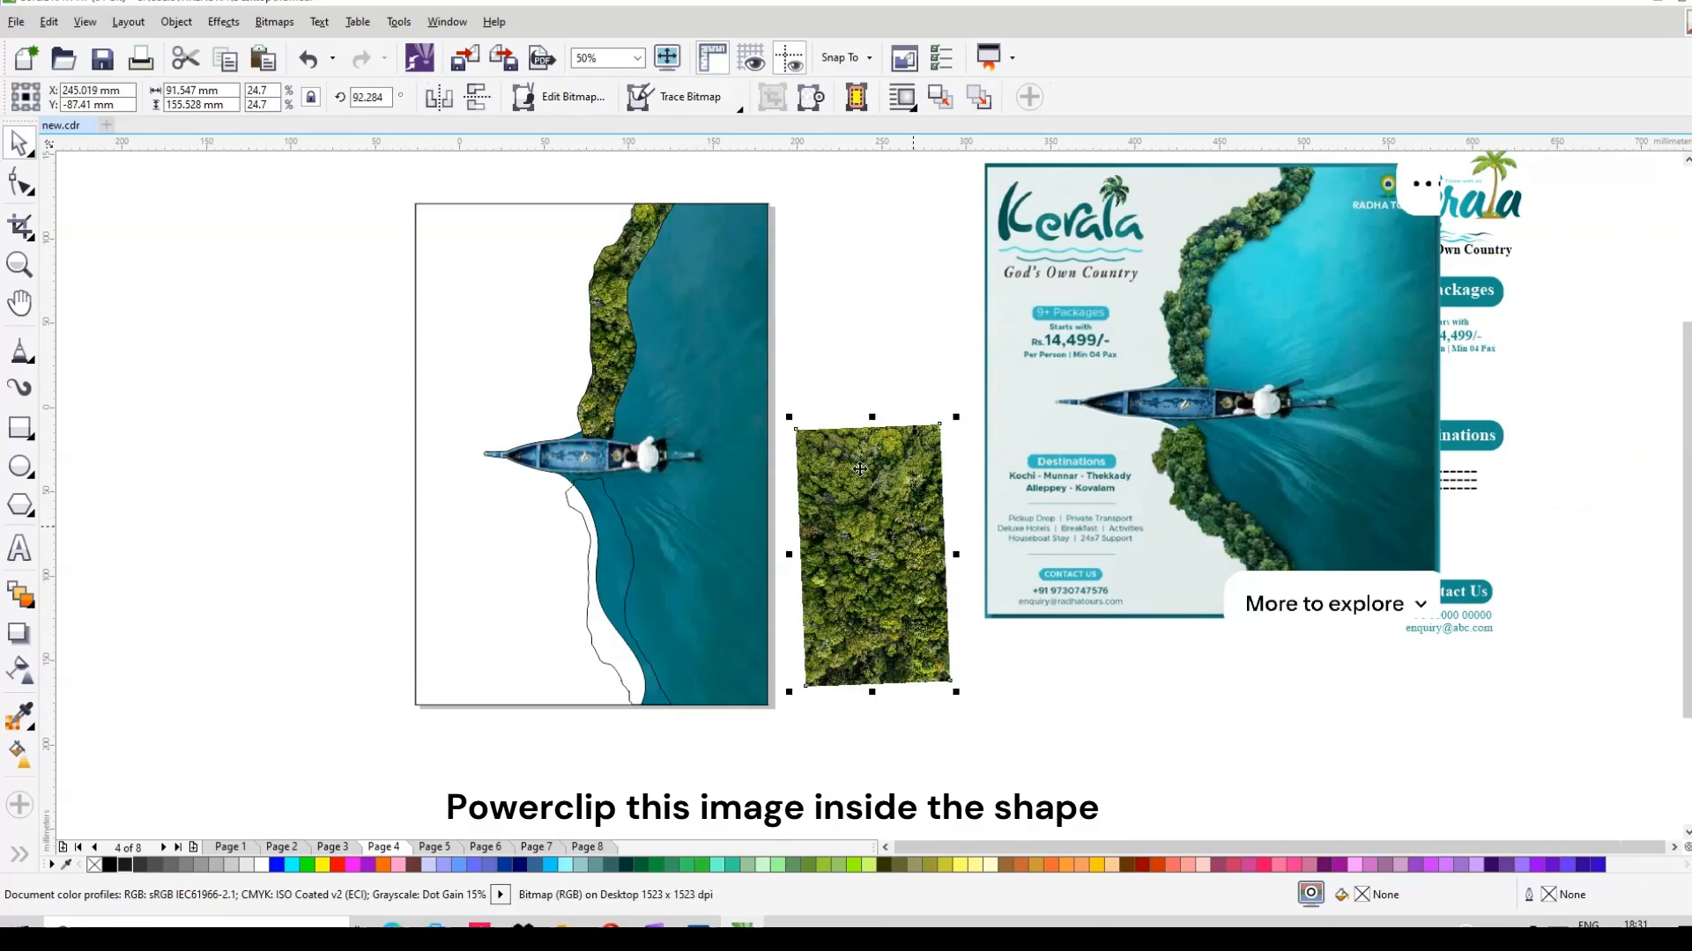
right_click(902, 550)
click(943, 87)
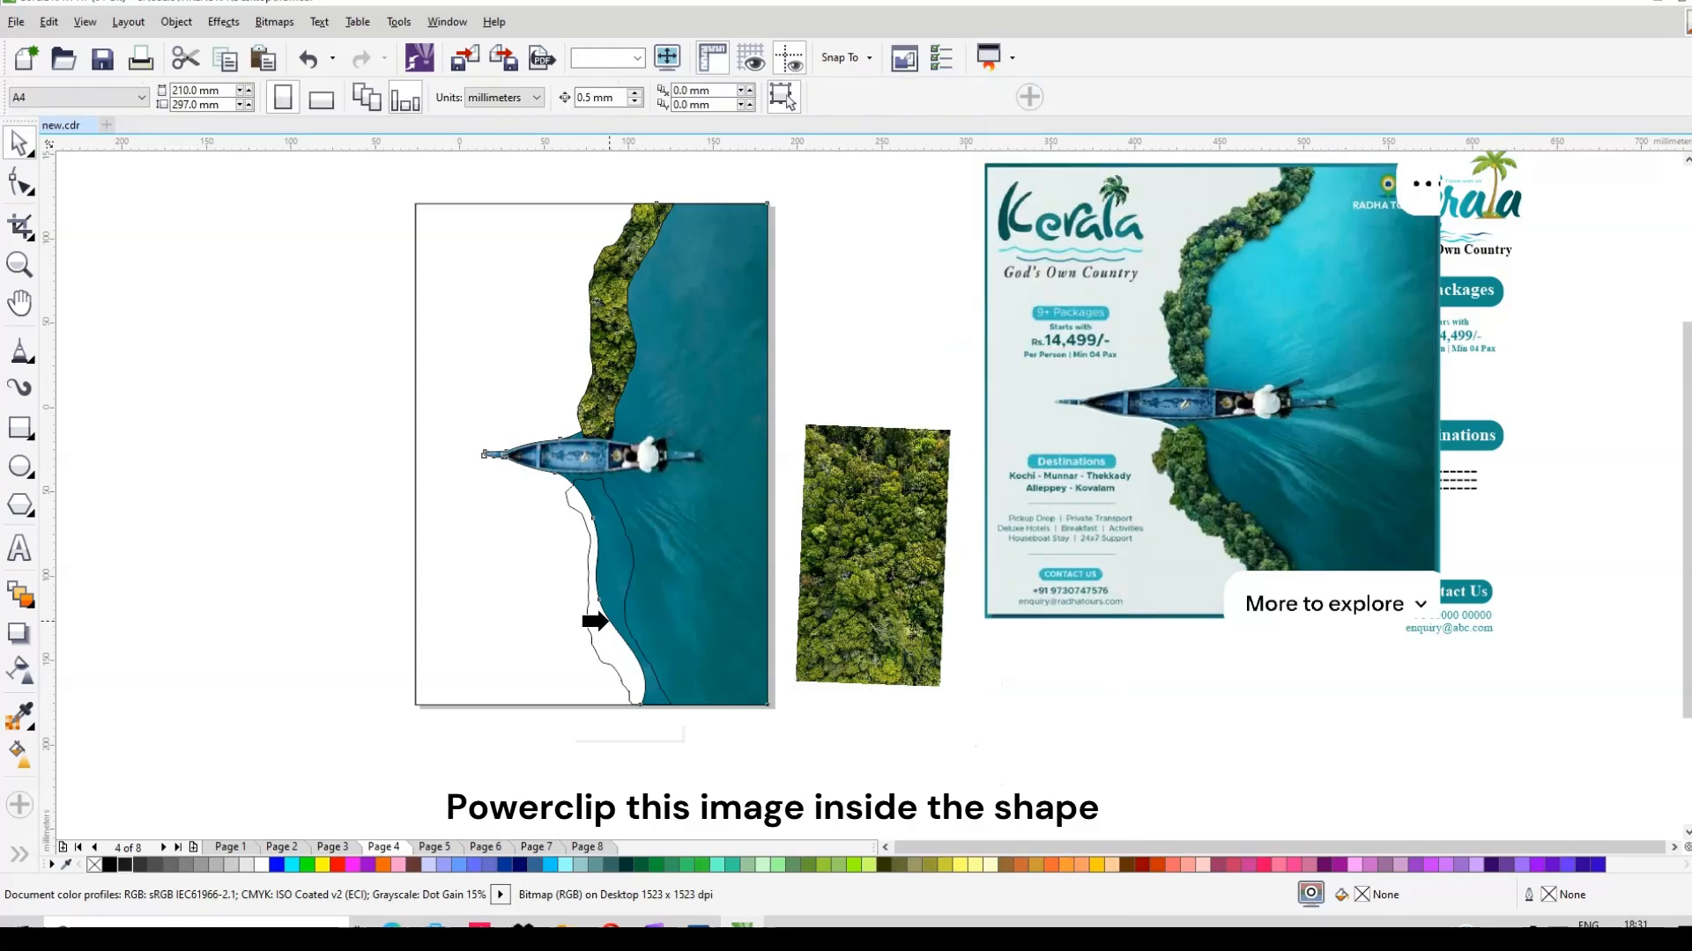
click(595, 621)
key(ctrl+z)
right_click(856, 499)
click(933, 85)
click(628, 657)
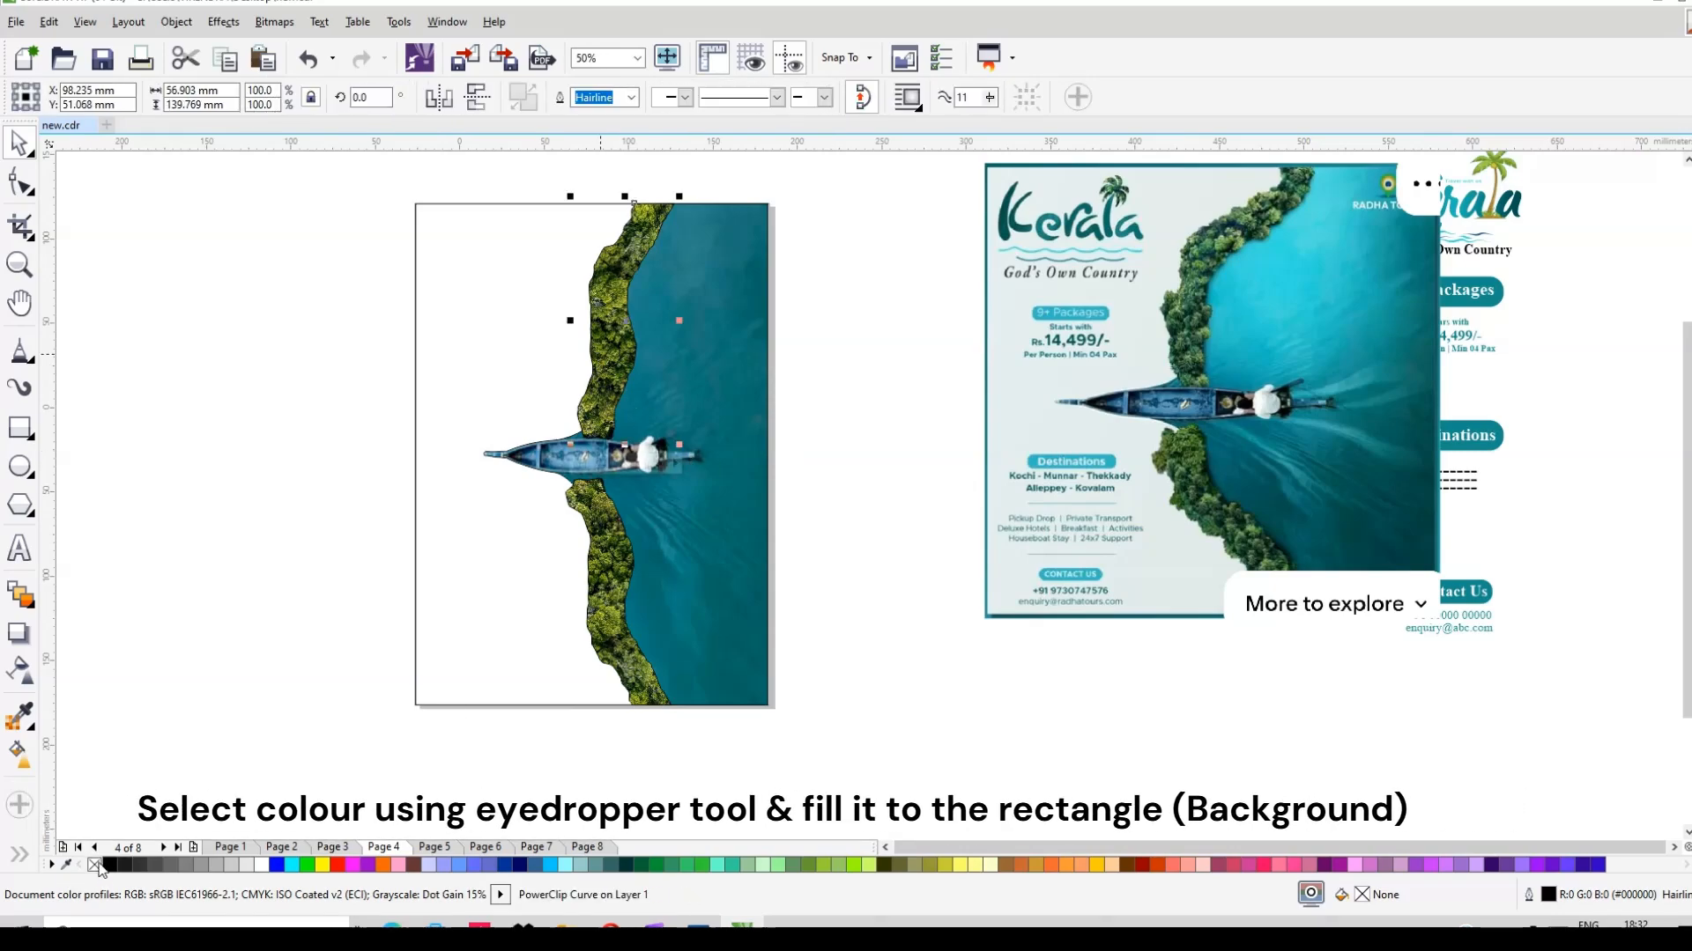
Step: Fill the white background rectangle with pale grey #E4EDEC sampled from the reference poster
click(681, 611)
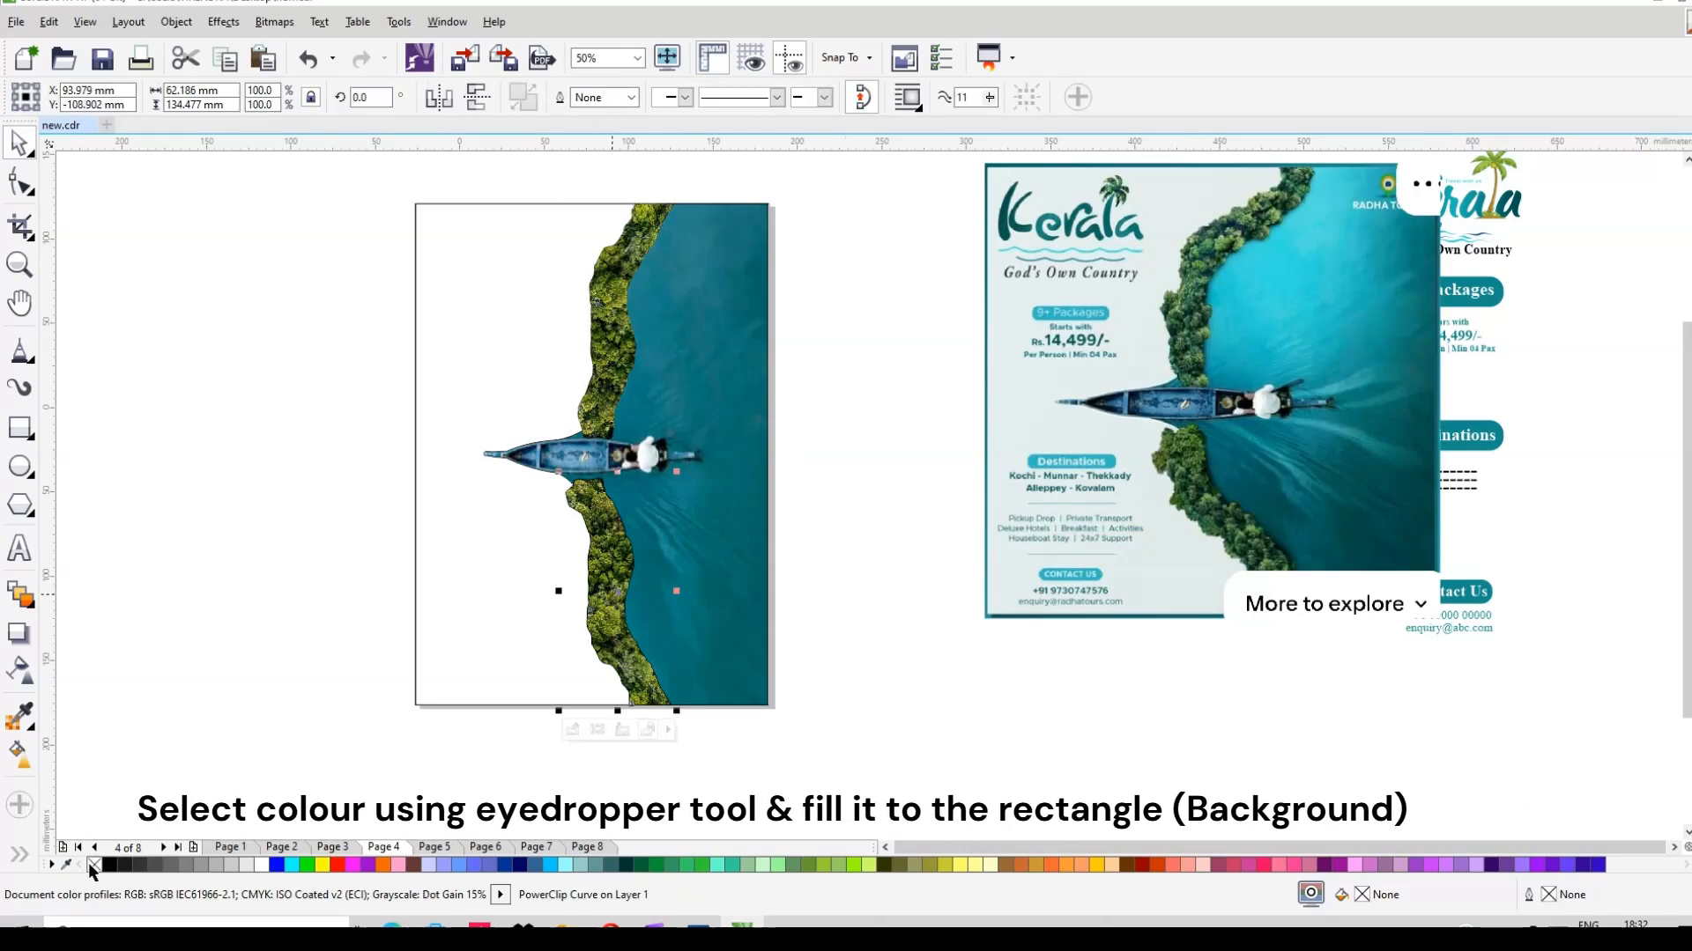
click(463, 632)
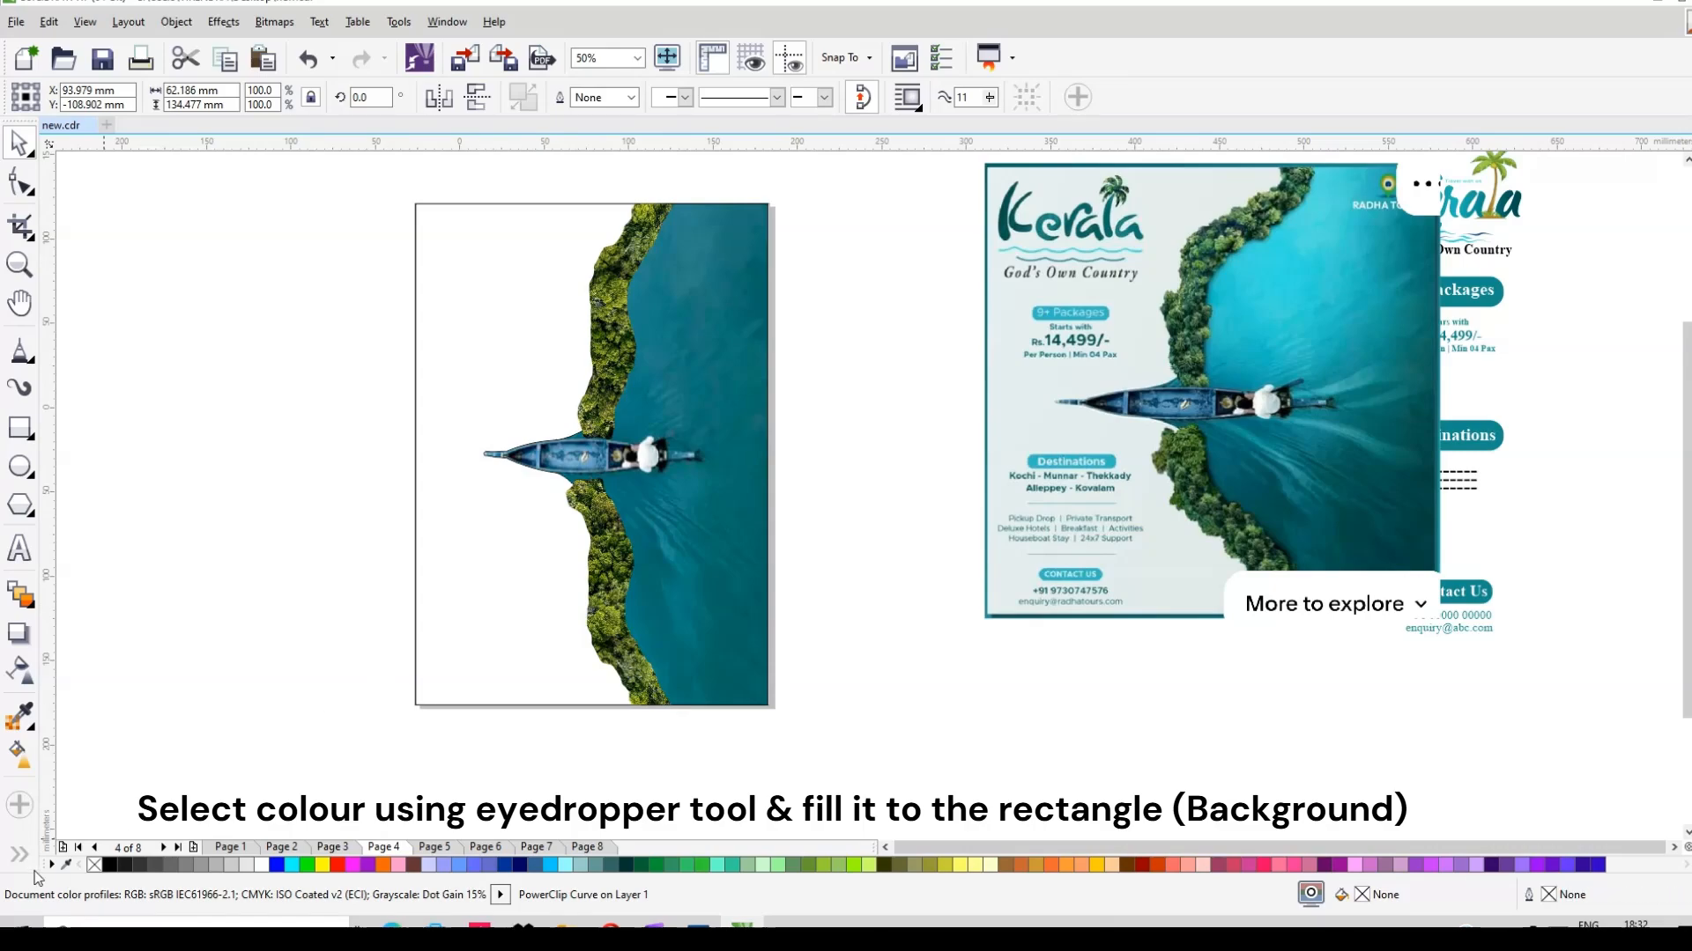
click(459, 659)
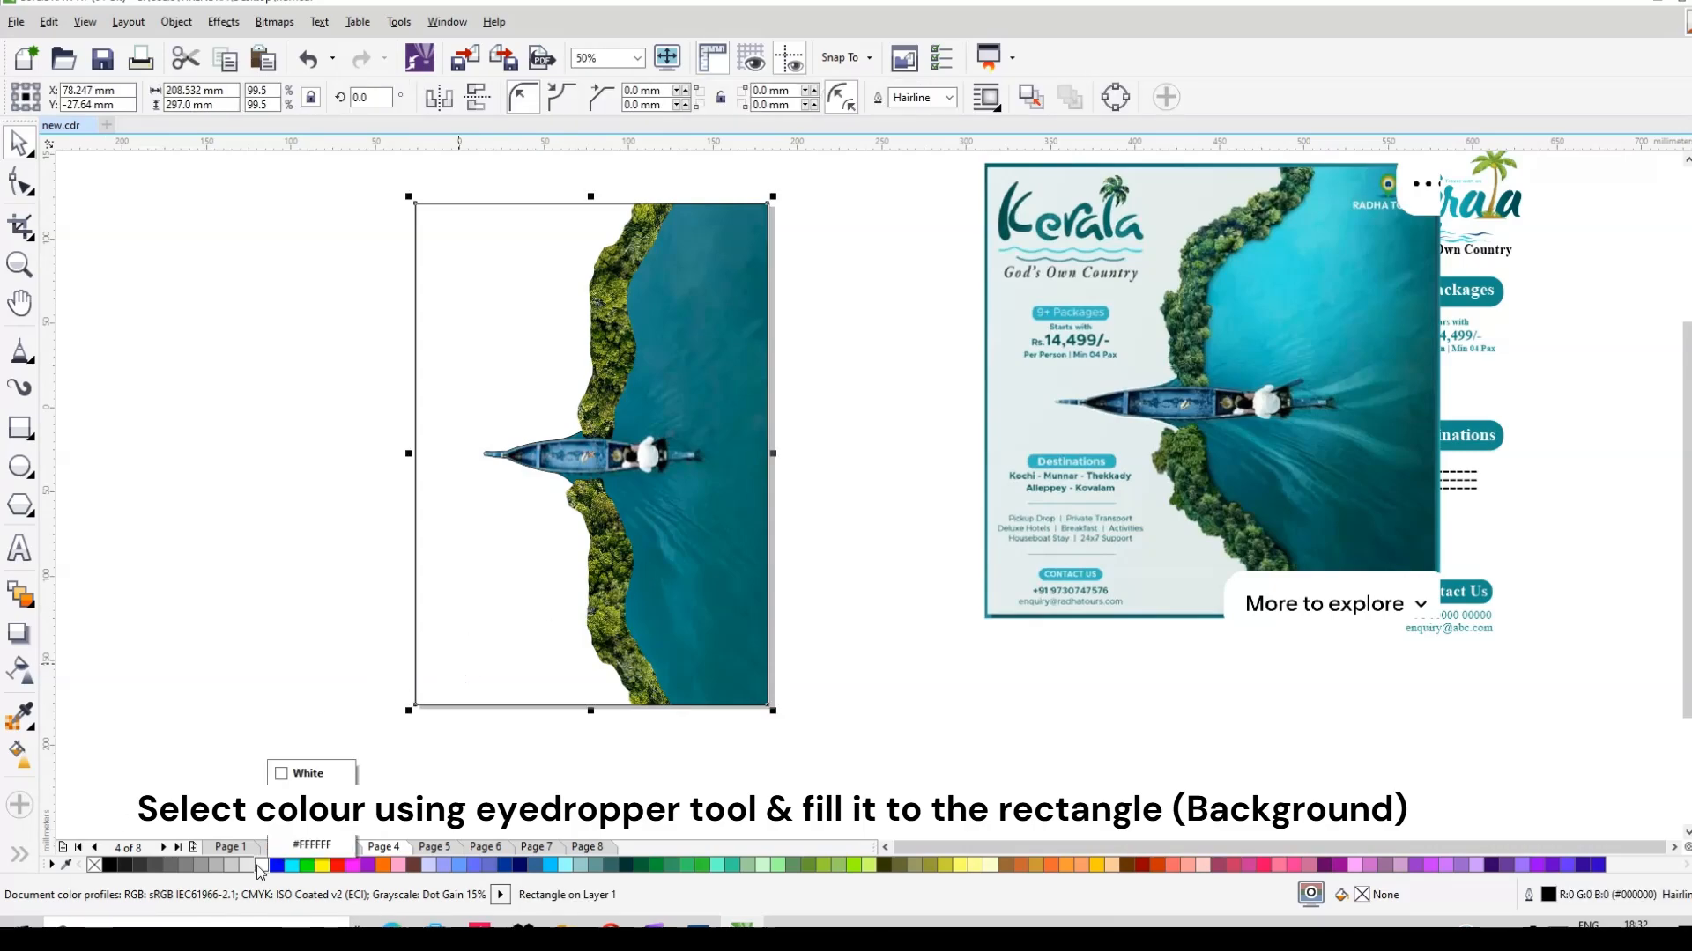
click(21, 716)
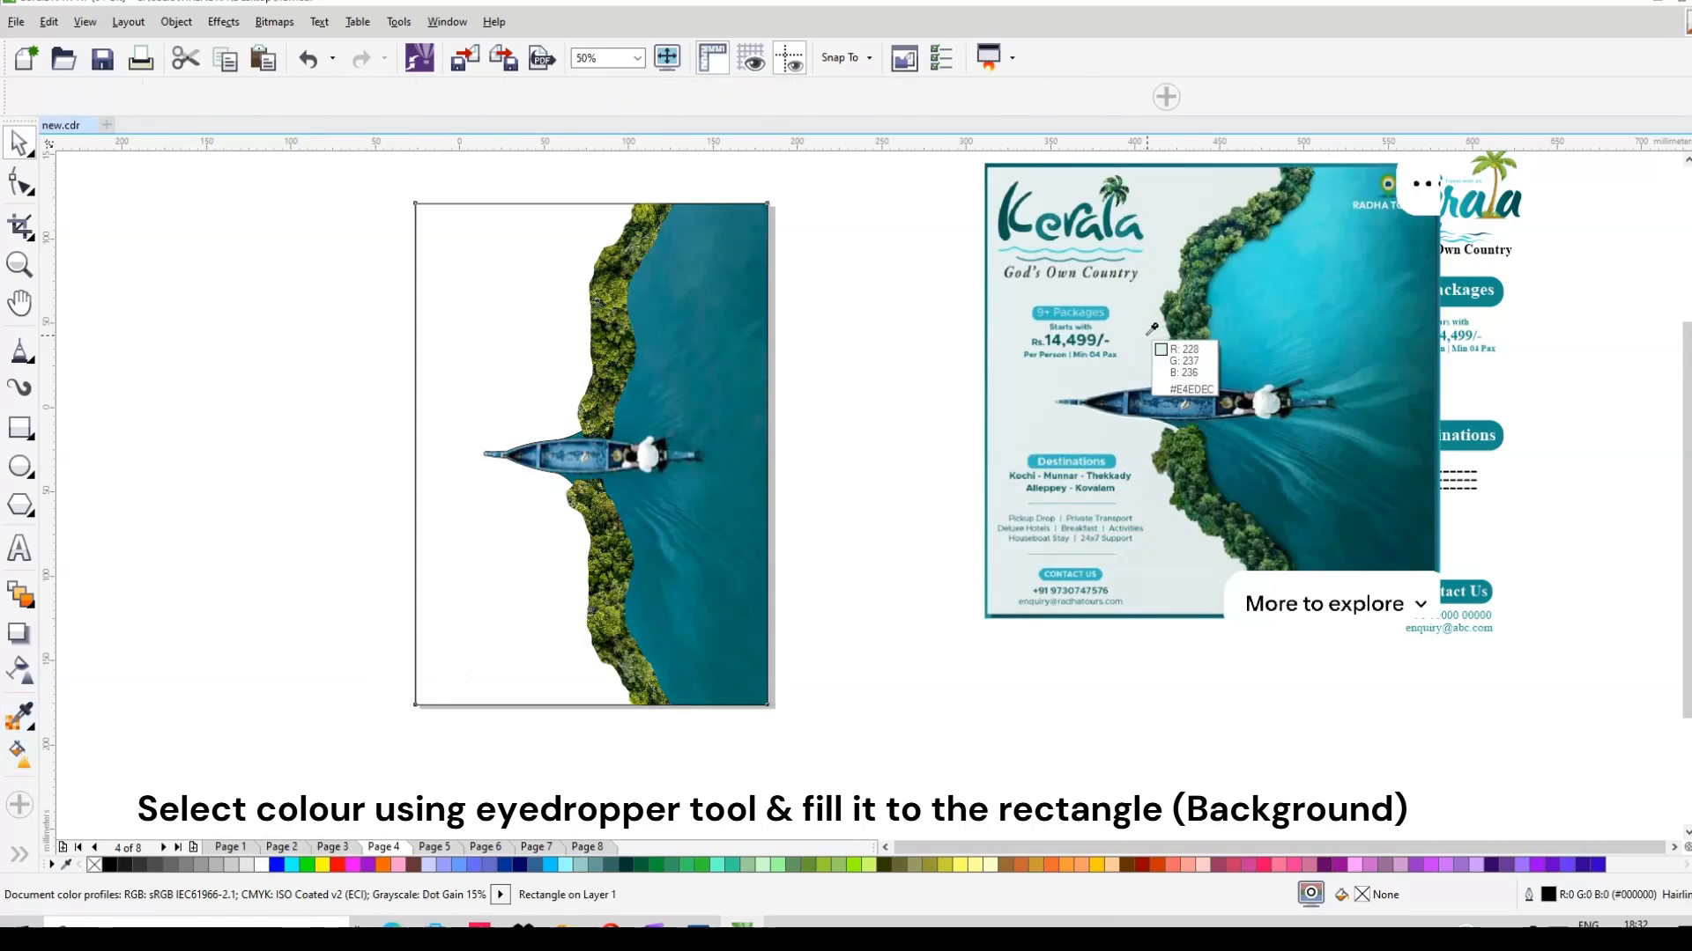
click(489, 362)
key(space)
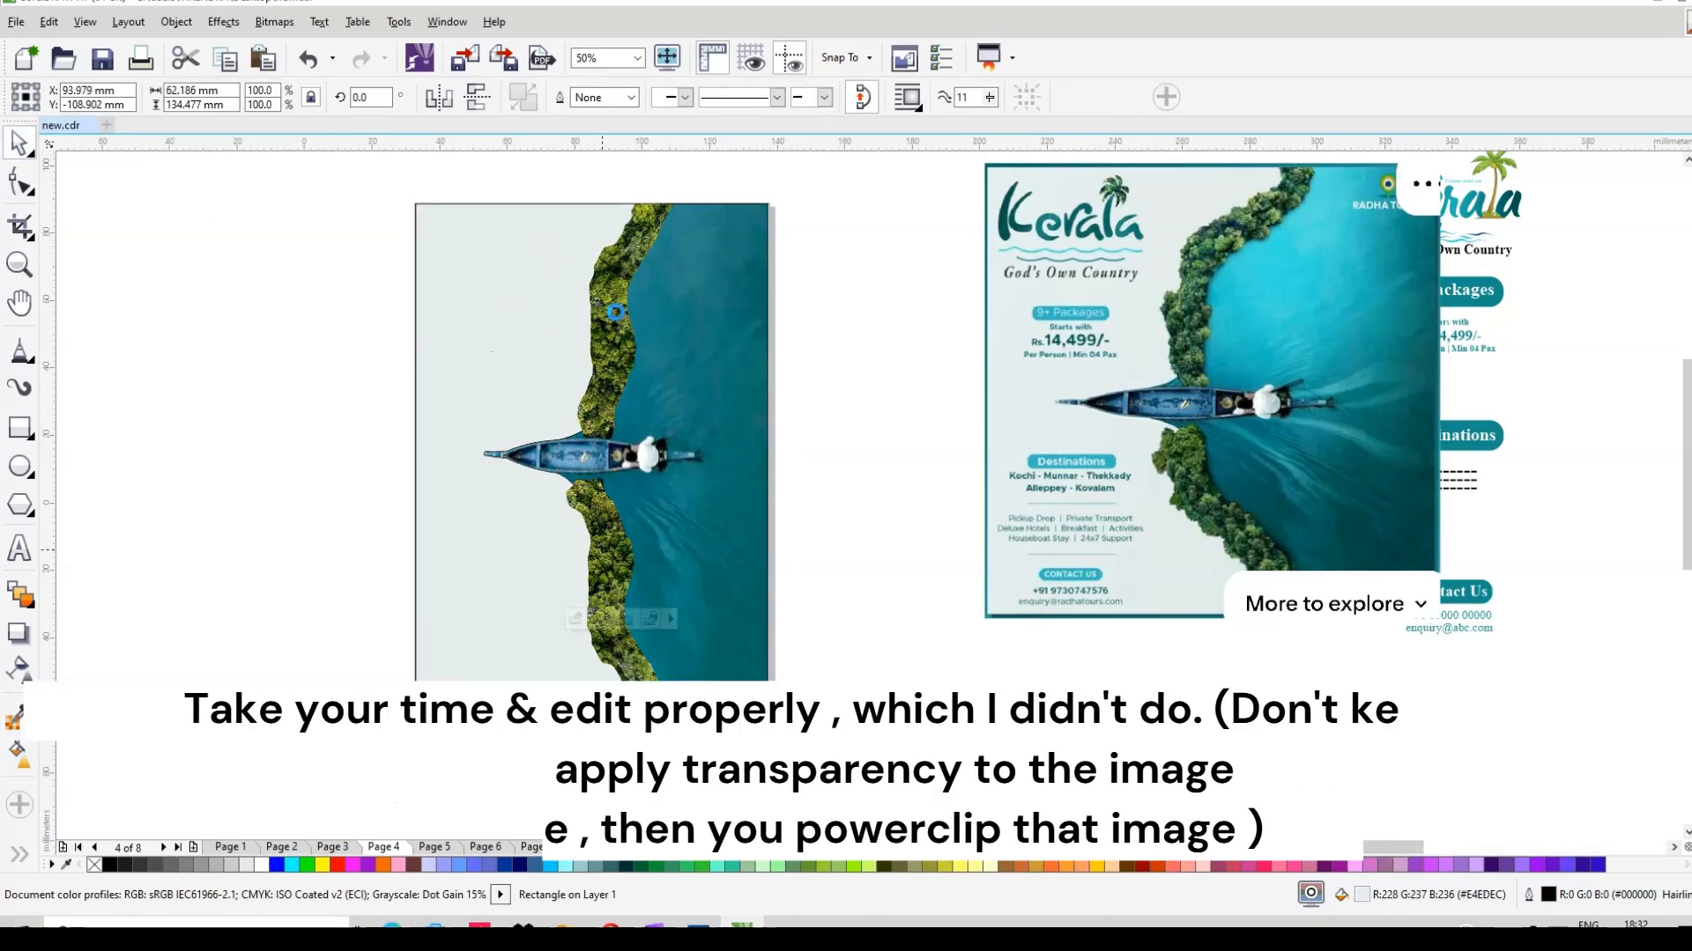
Step: Drag nodes along the forest's top and right shoreline edge to smooth its curve
scroll(621, 330, up, 2)
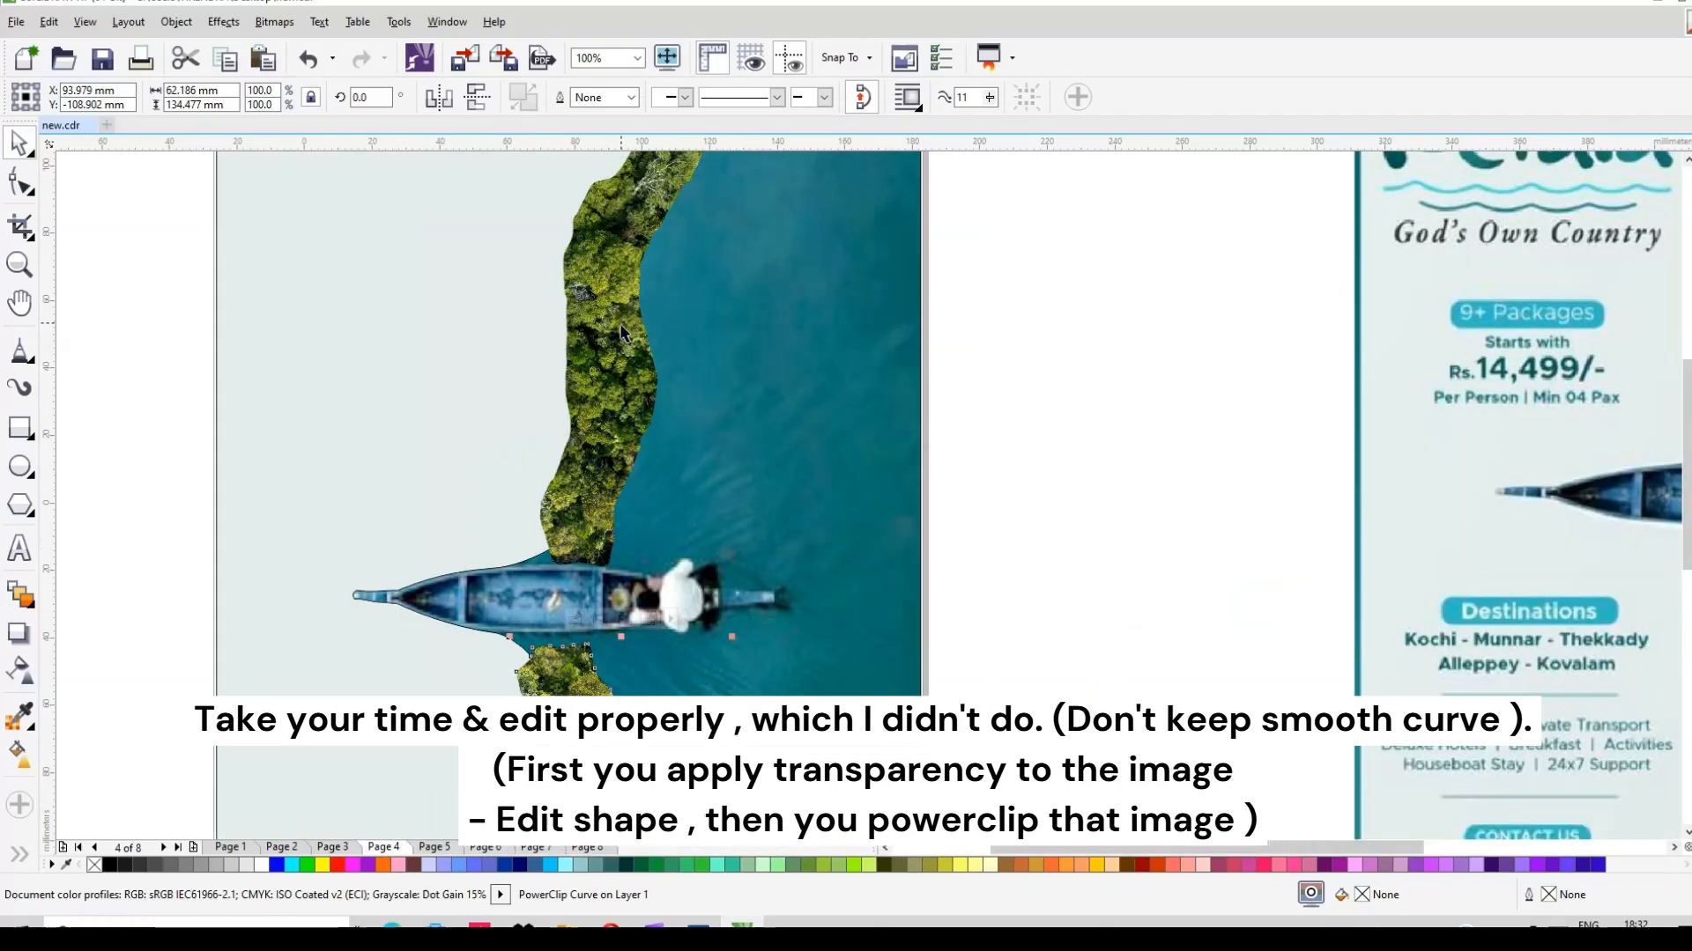
key(F10)
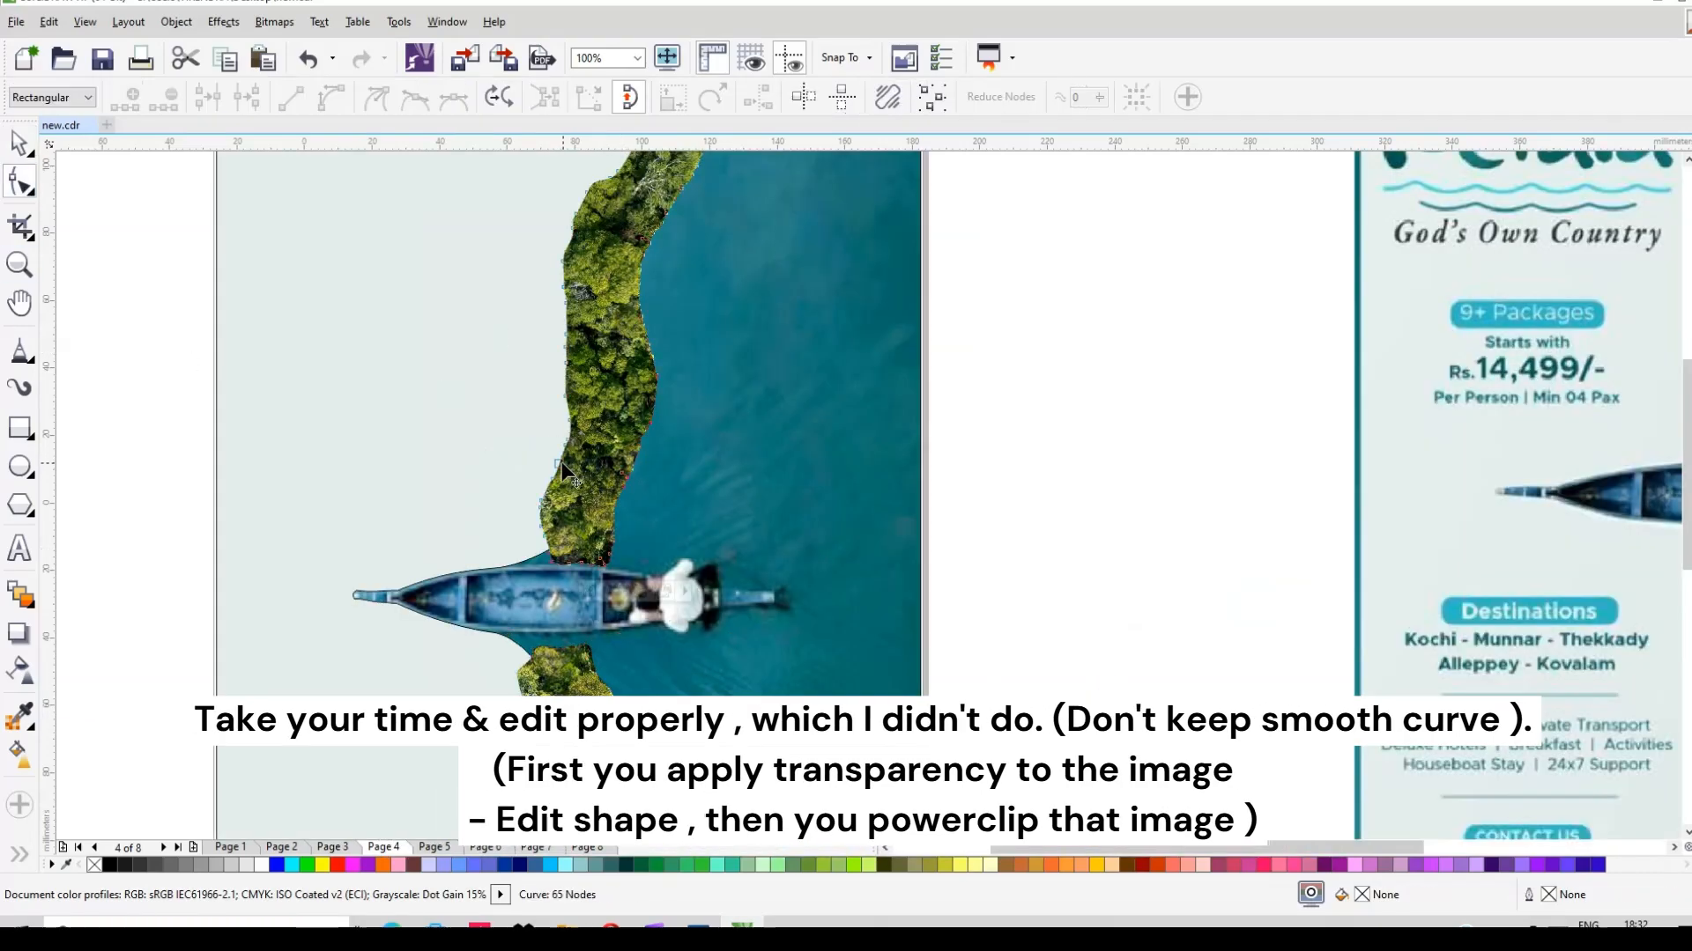
click(560, 460)
click(562, 448)
drag(566, 441, 564, 443)
scroll(576, 409, up, 1)
scroll(582, 432, up, 1)
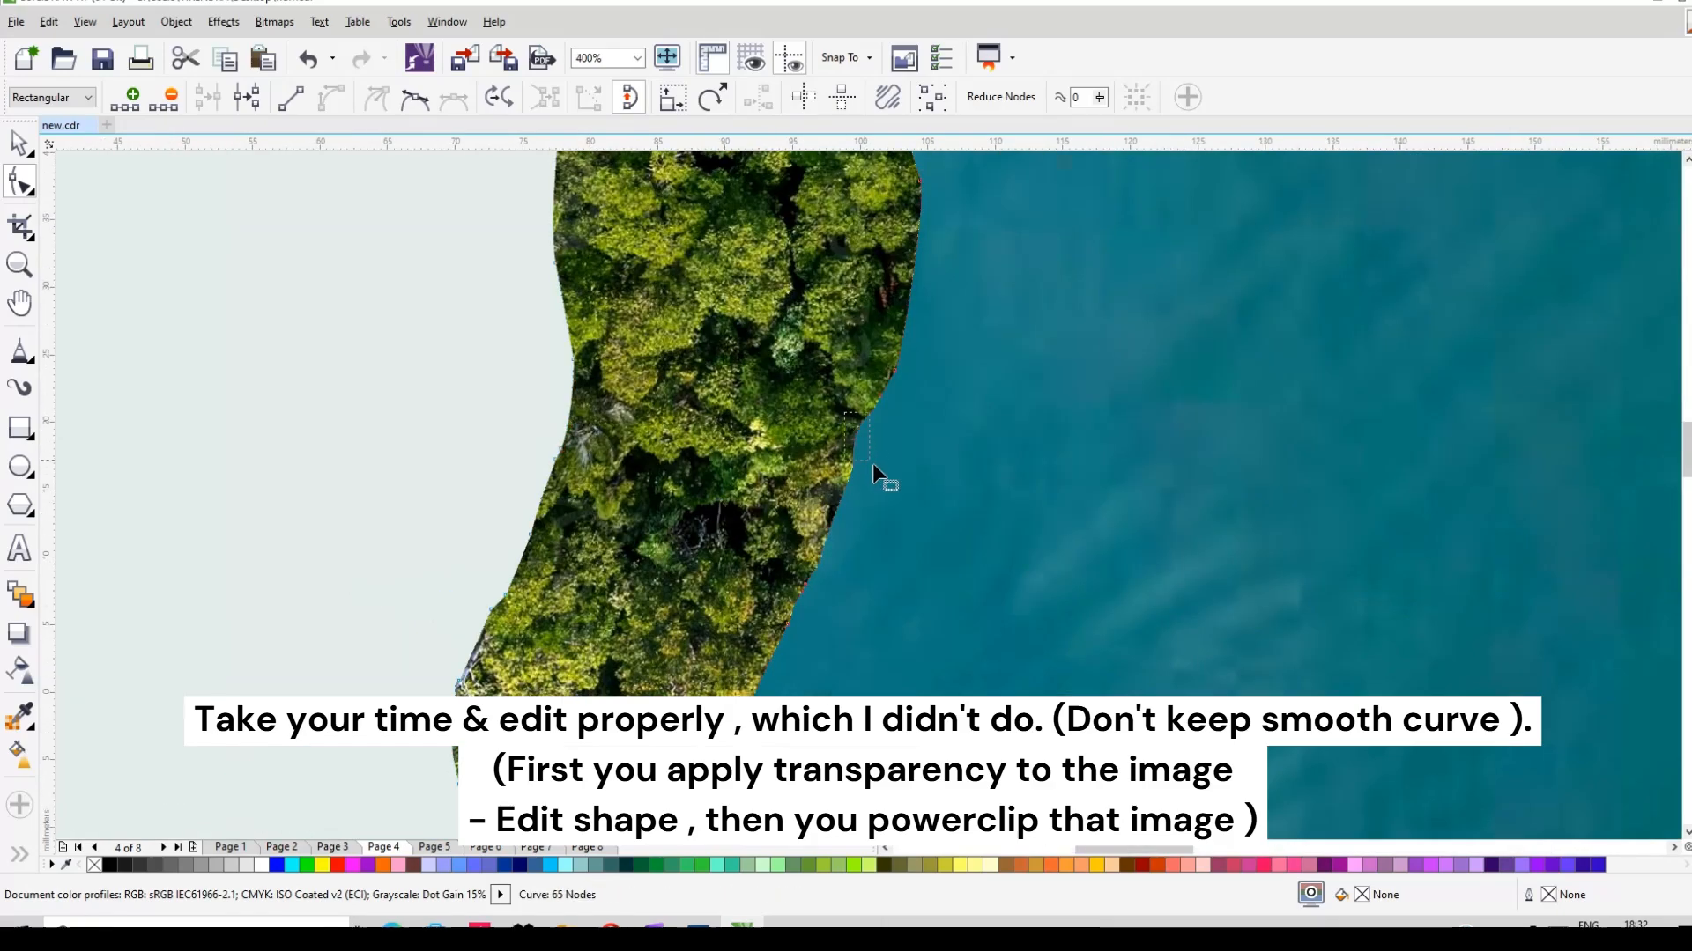
drag(872, 464, 876, 432)
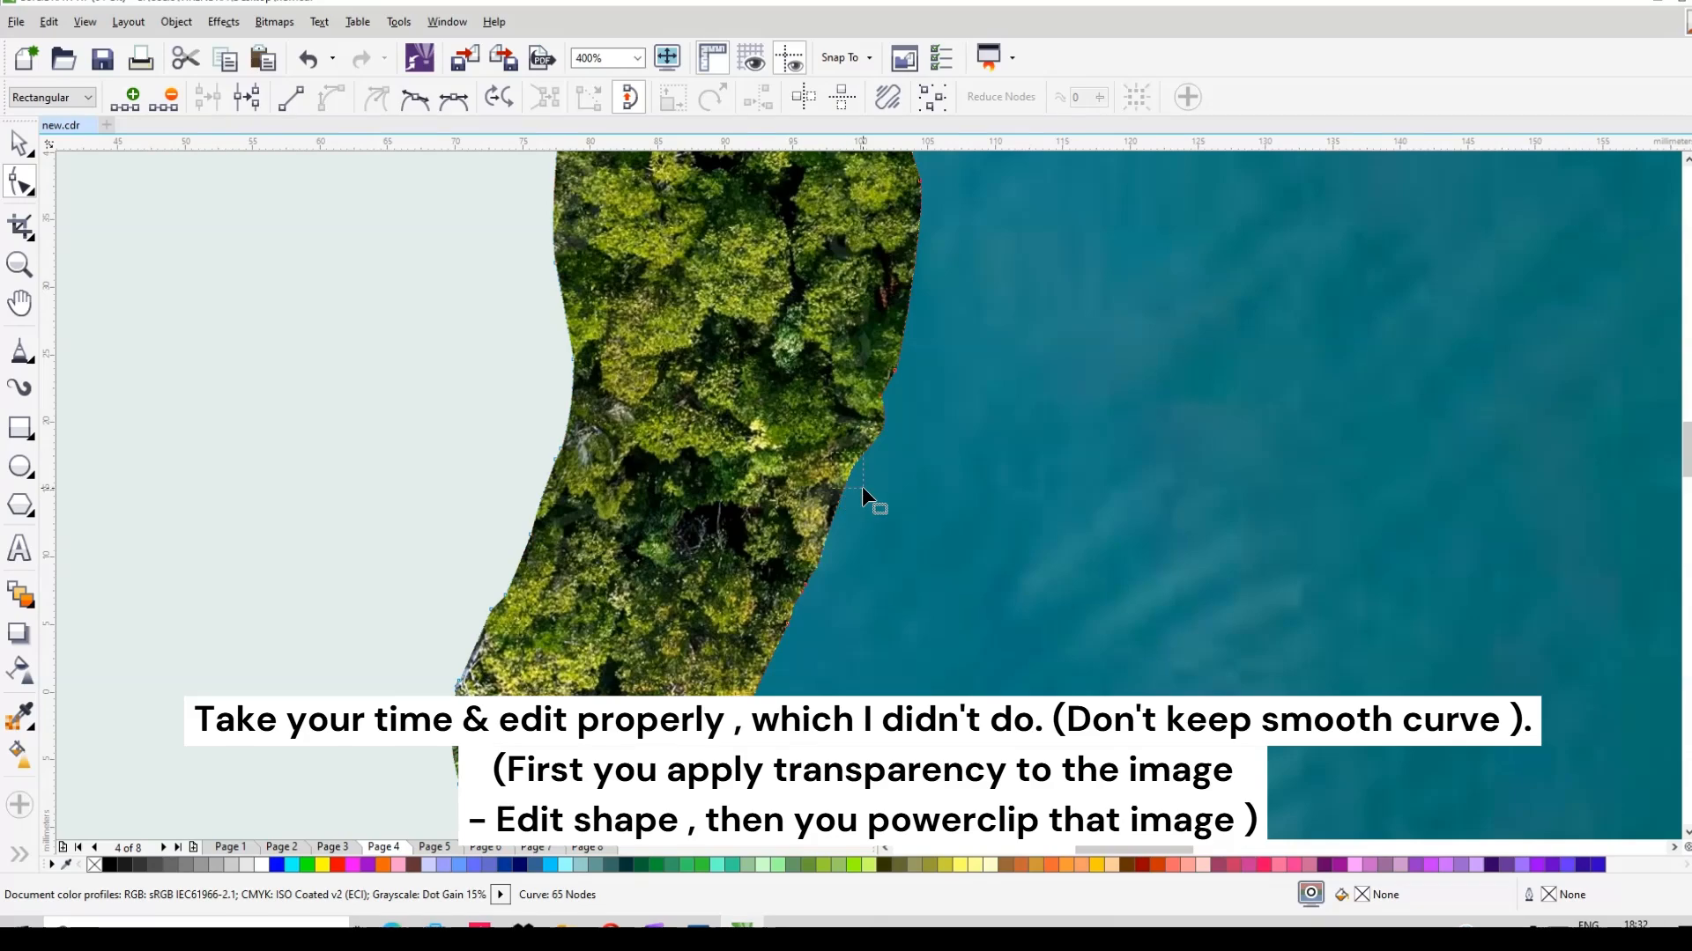
click(853, 466)
drag(853, 466, 894, 435)
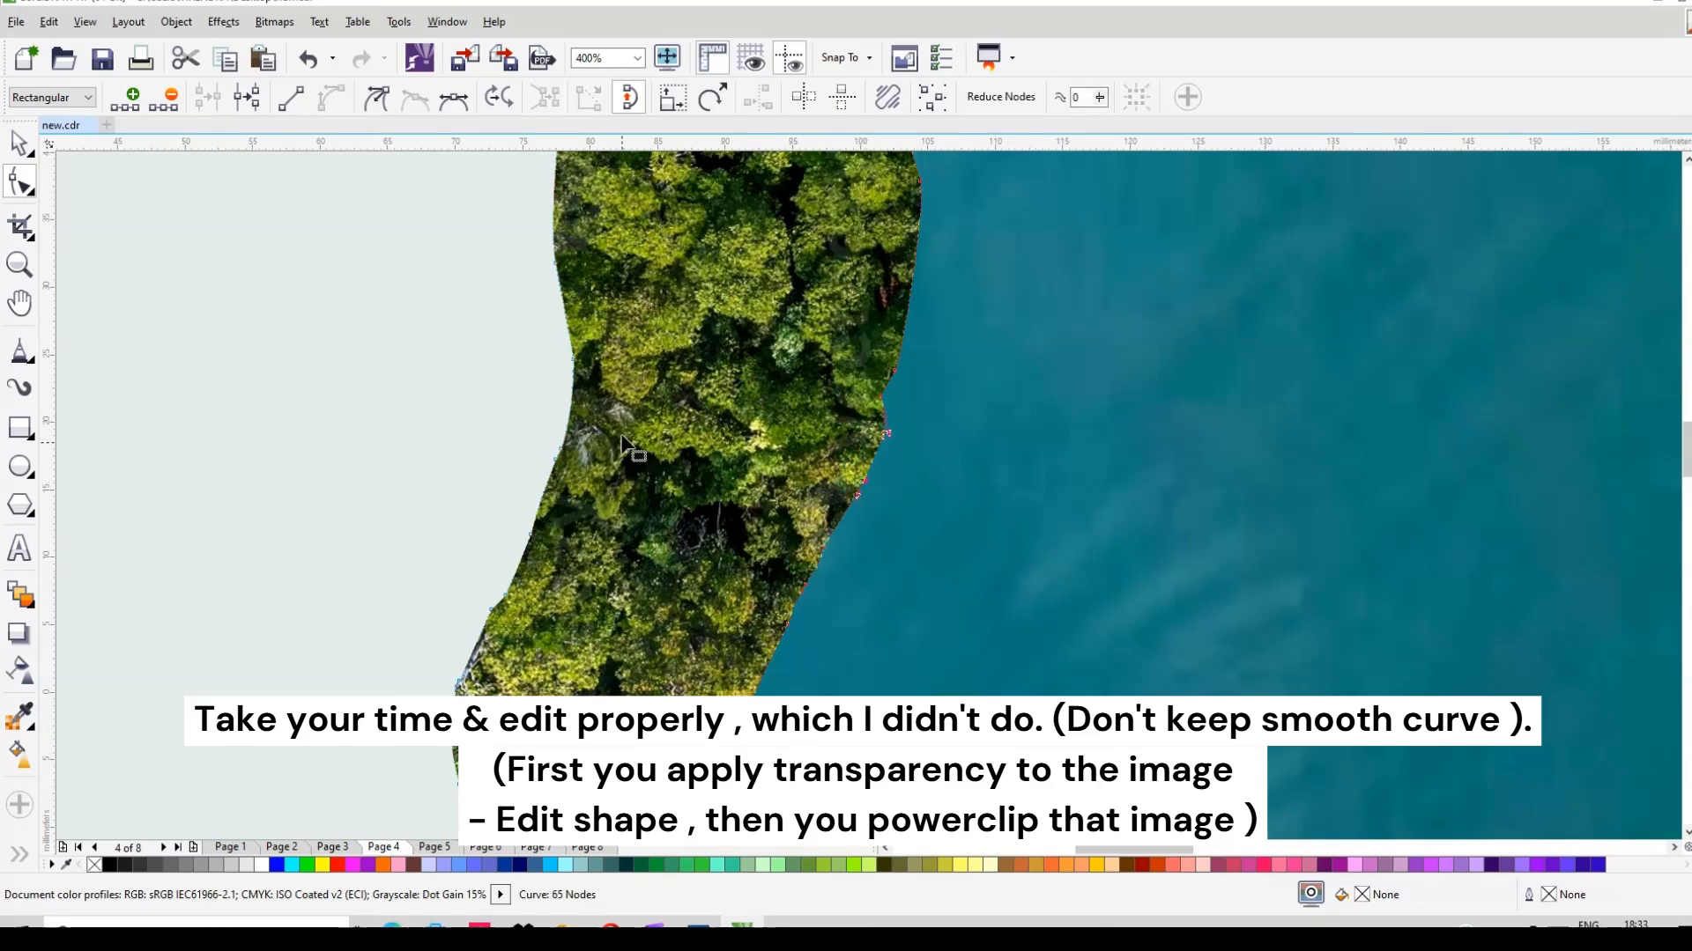
Step: Reshape the forest's left edge, deleting an extra node and pulling control handles into smooth curves
drag(430, 597, 507, 695)
drag(491, 609, 469, 613)
key(space)
key(space)
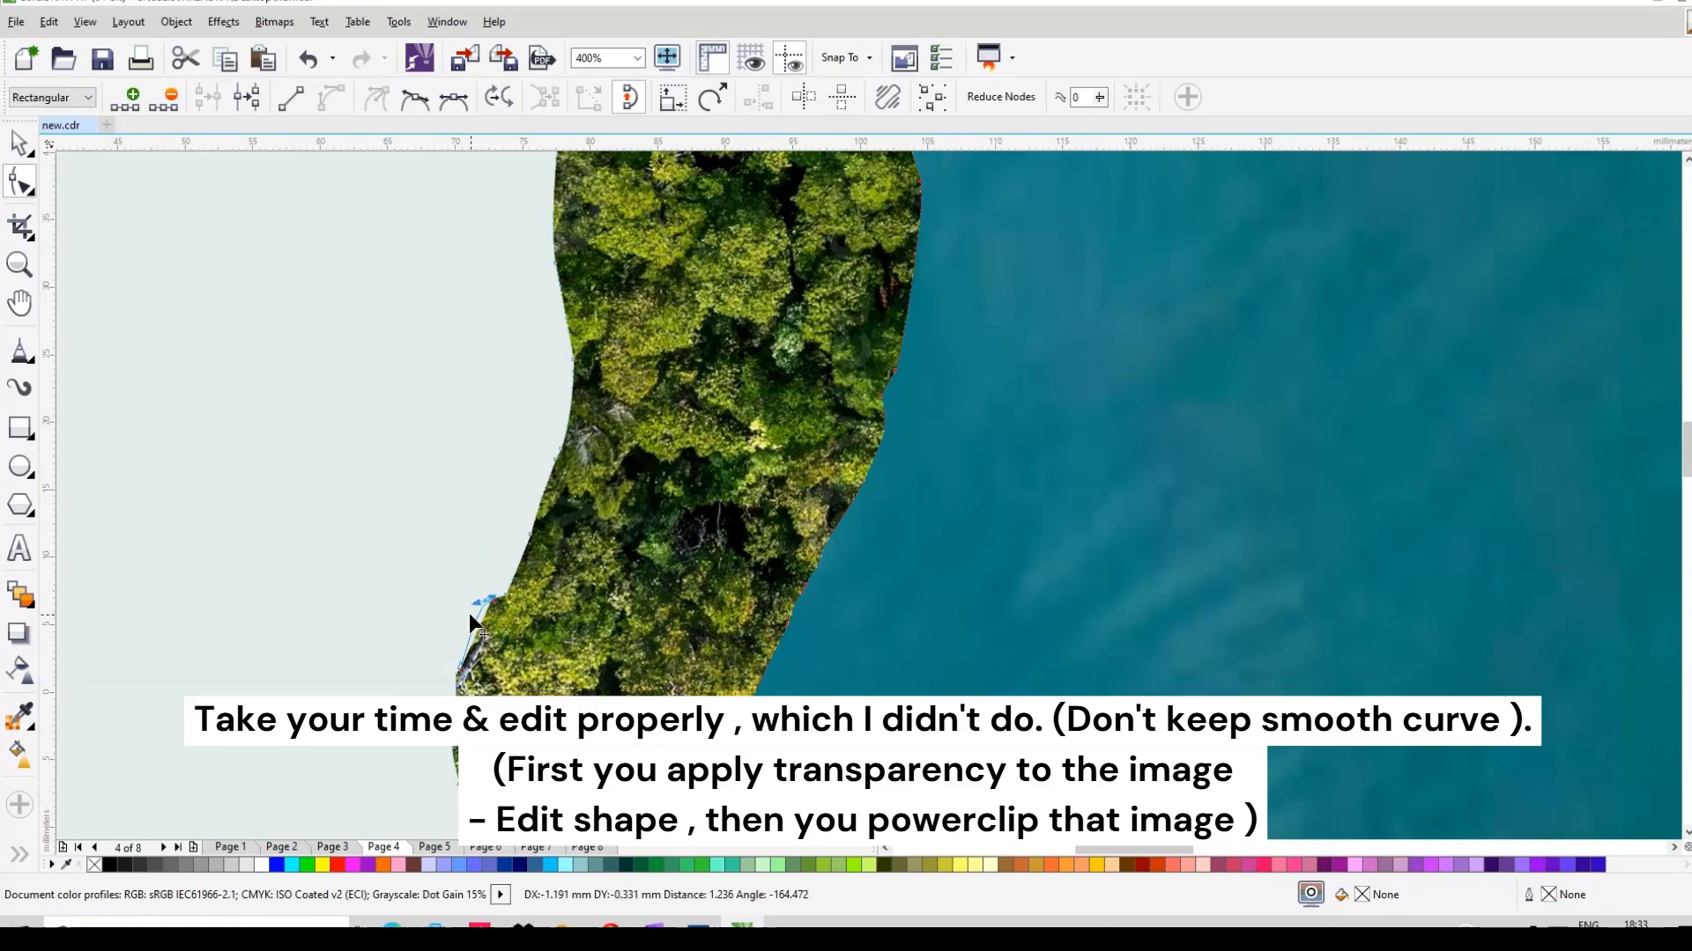
scroll(514, 652, up, 2)
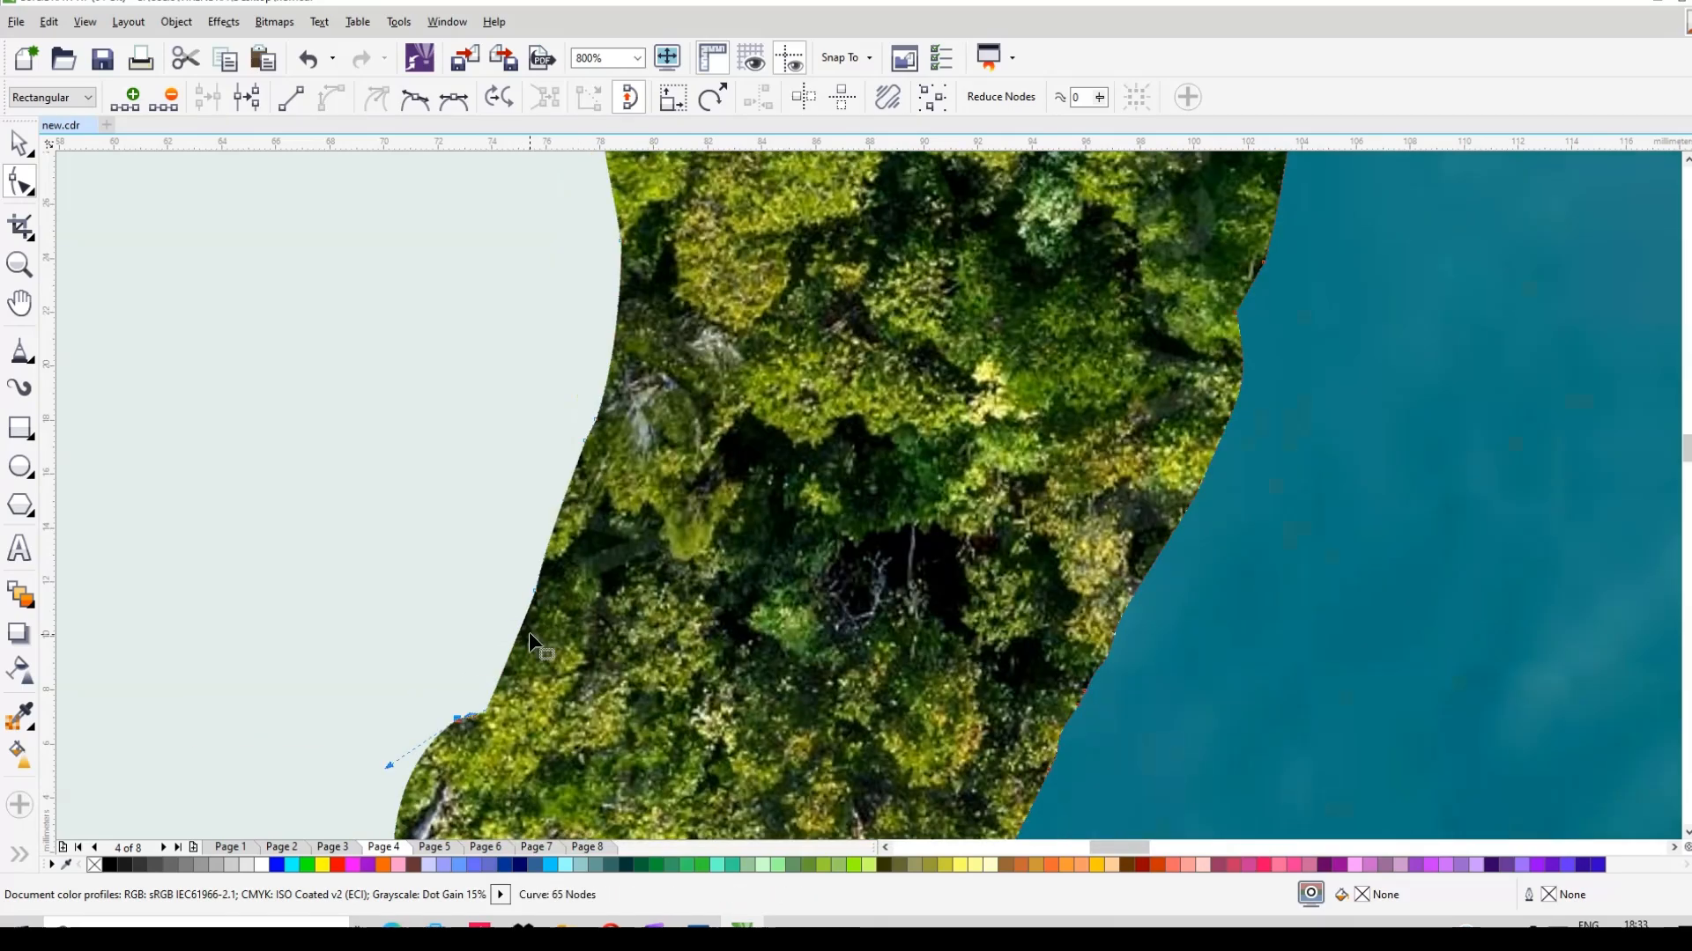
key(Delete)
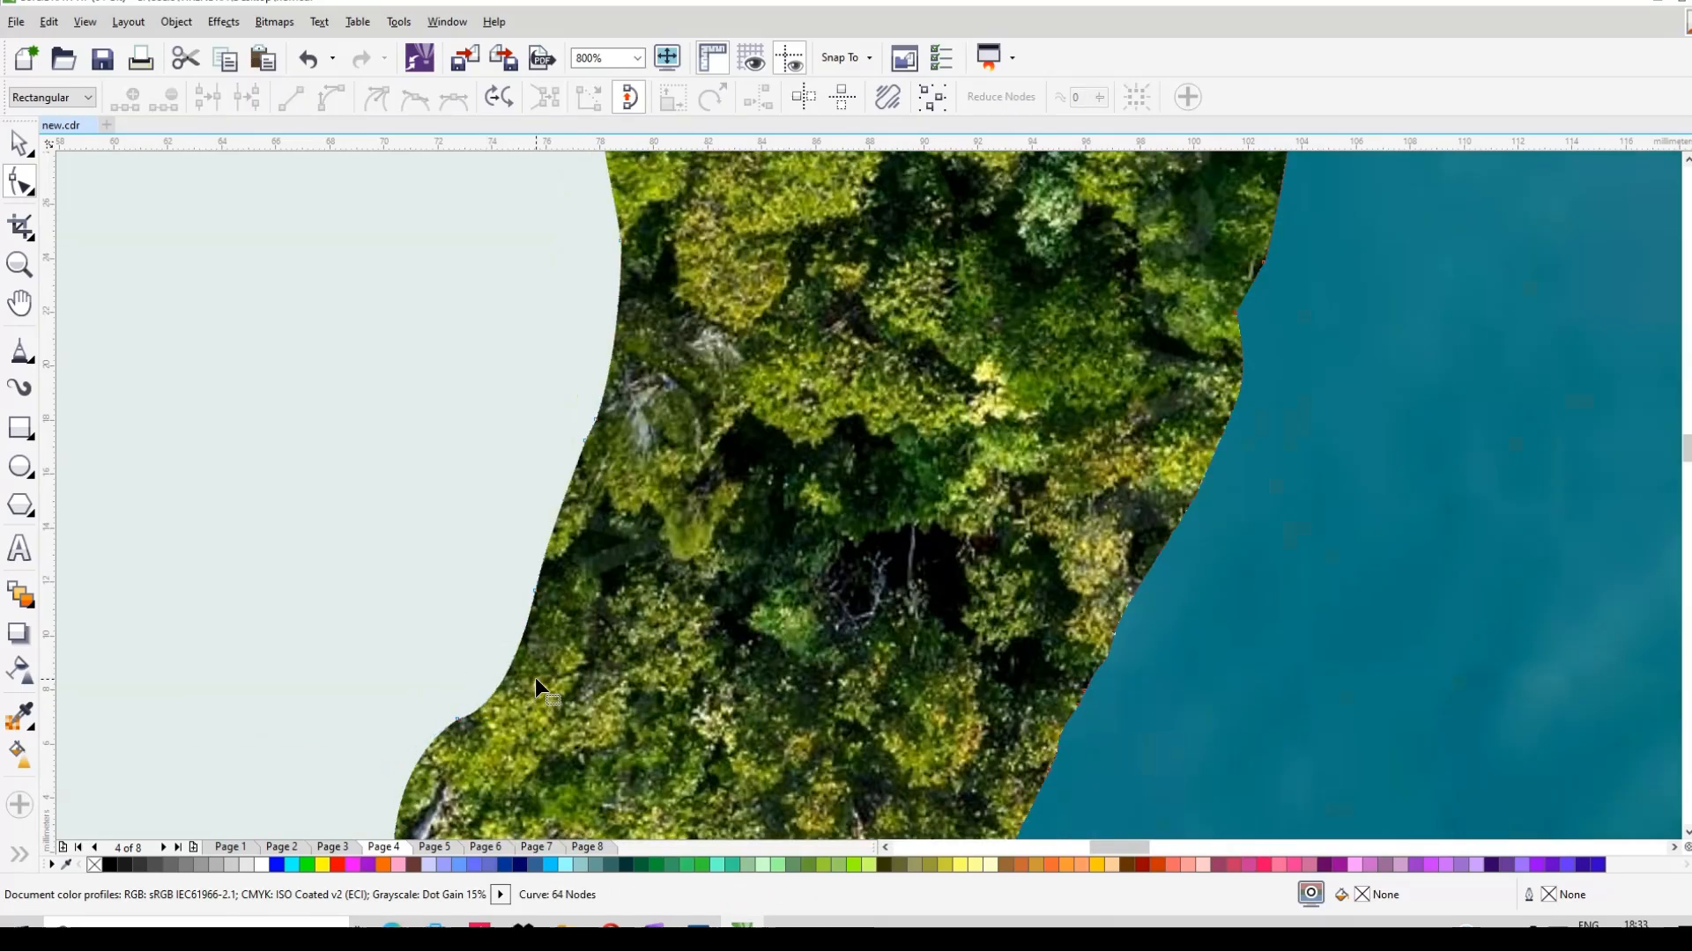
click(535, 591)
drag(527, 633, 511, 633)
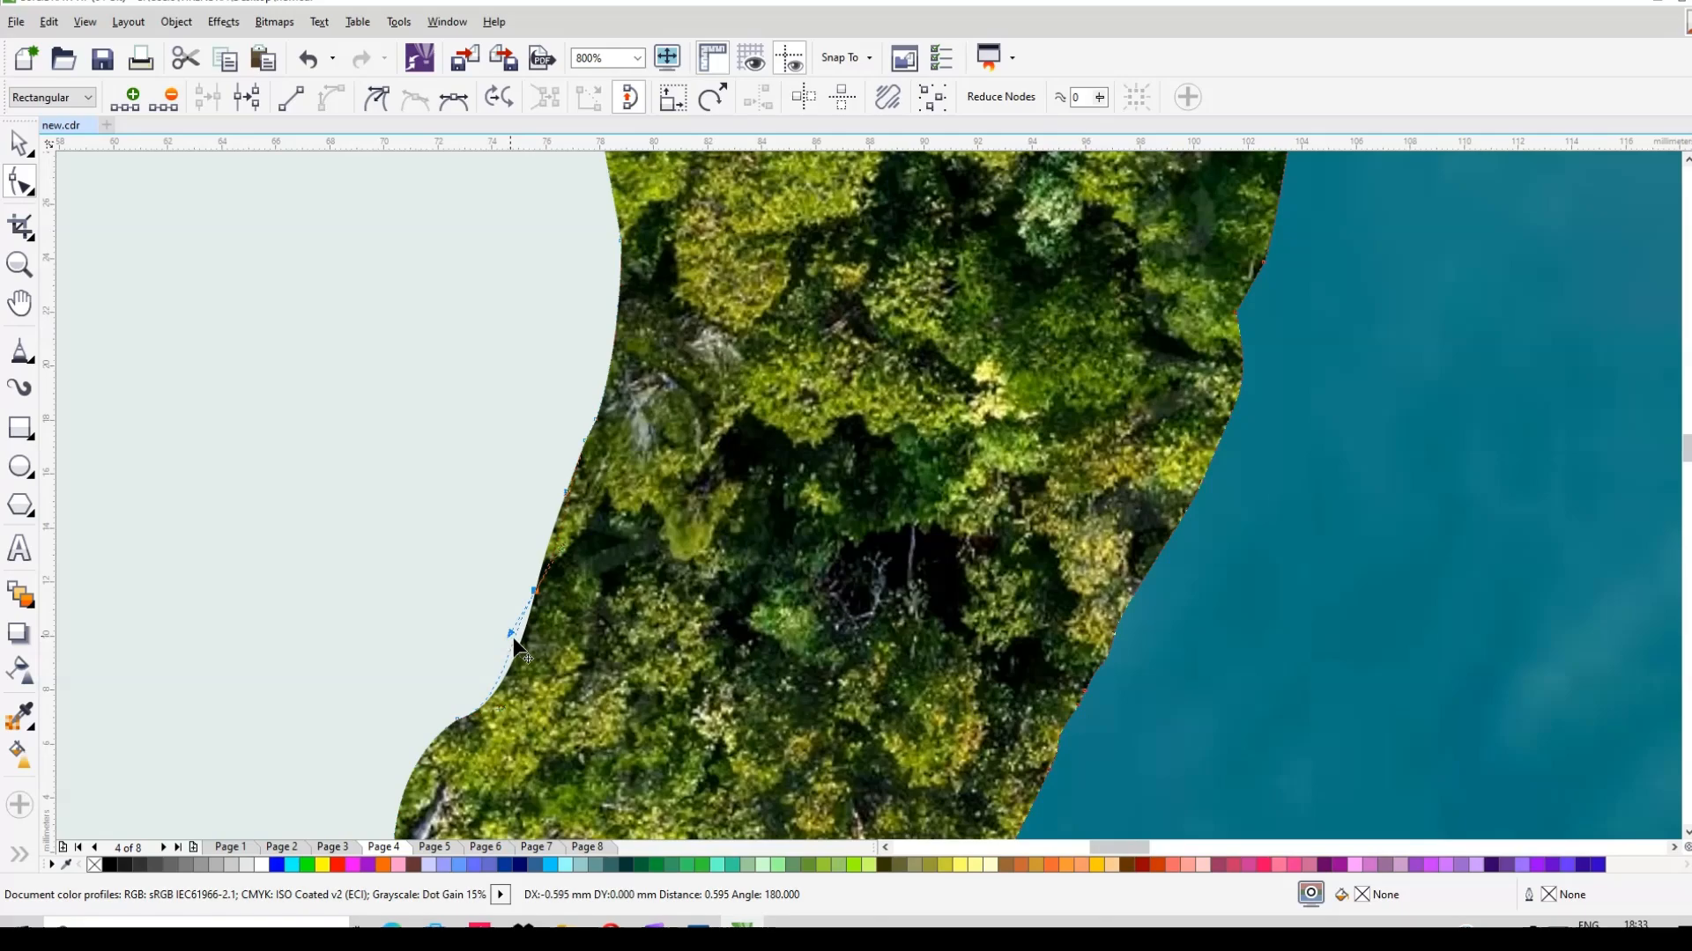
scroll(617, 640, down, 3)
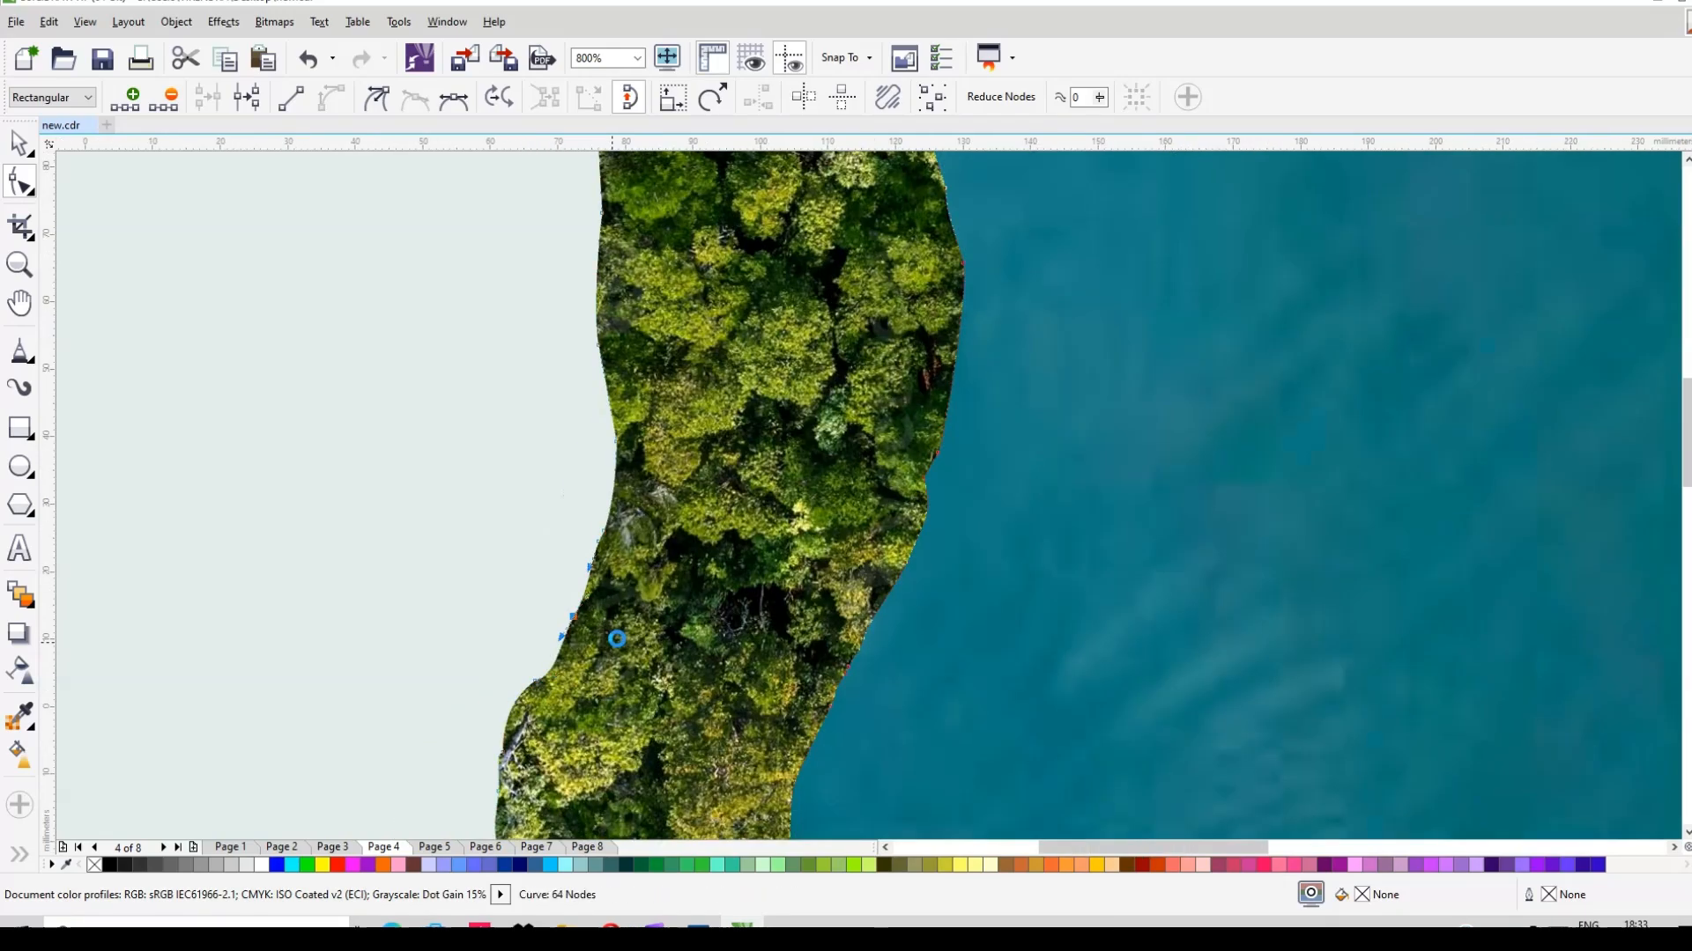
scroll(616, 638, down, 2)
scroll(744, 256, up, 4)
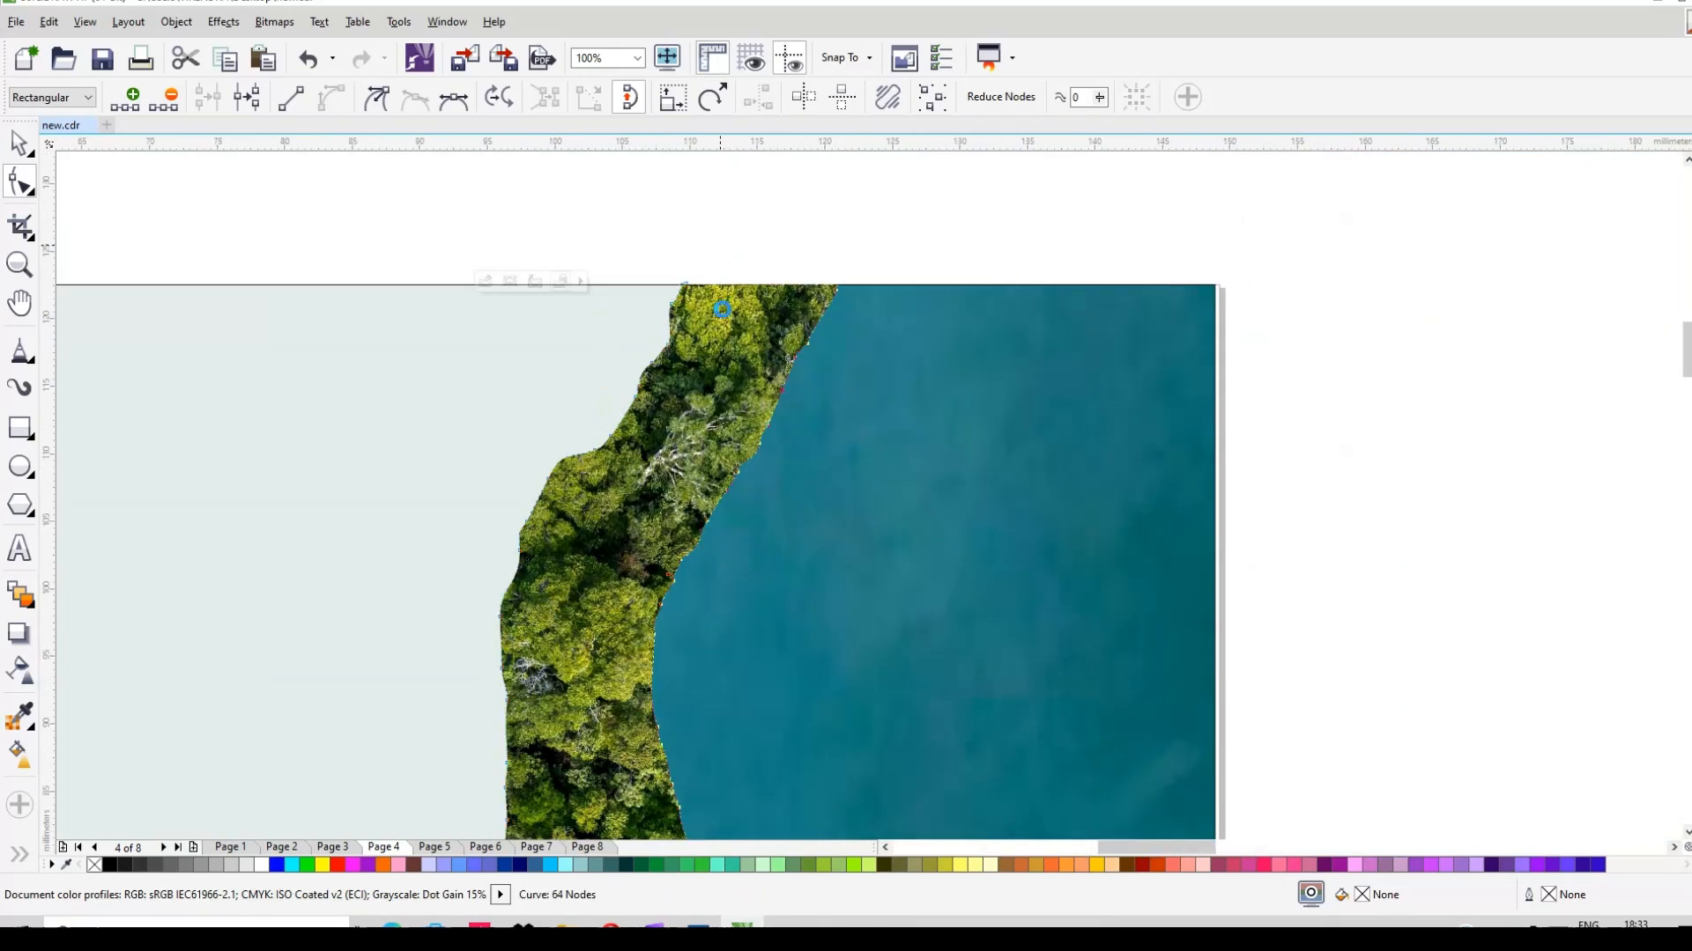
scroll(718, 284, up, 1)
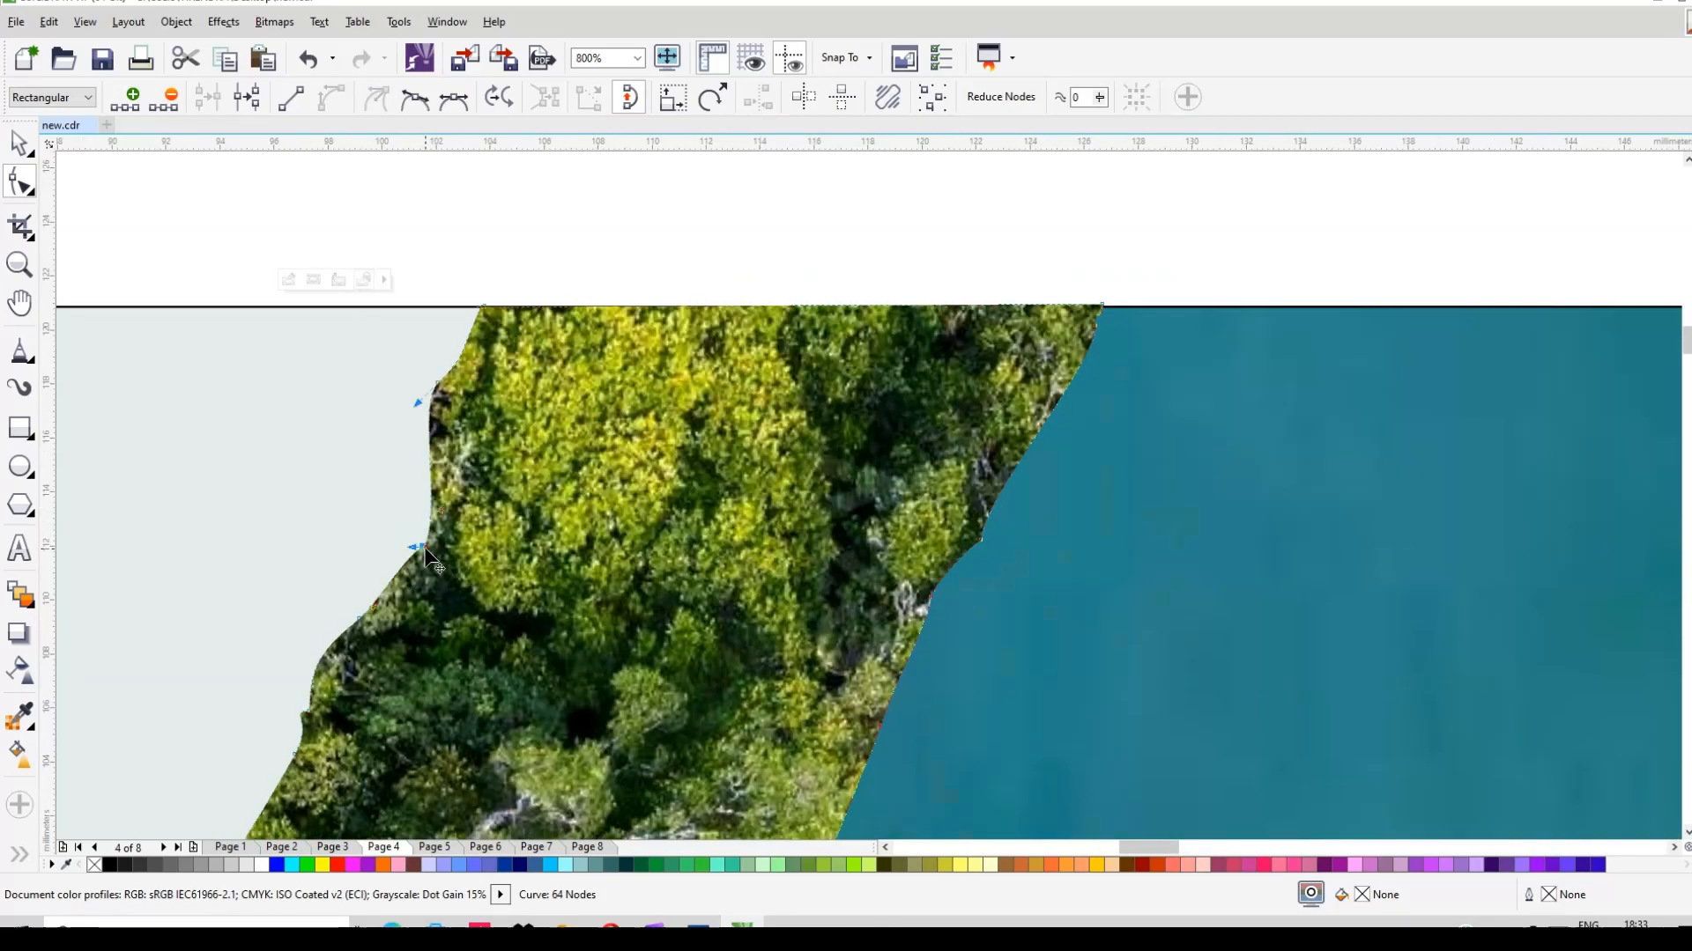
drag(424, 551, 377, 527)
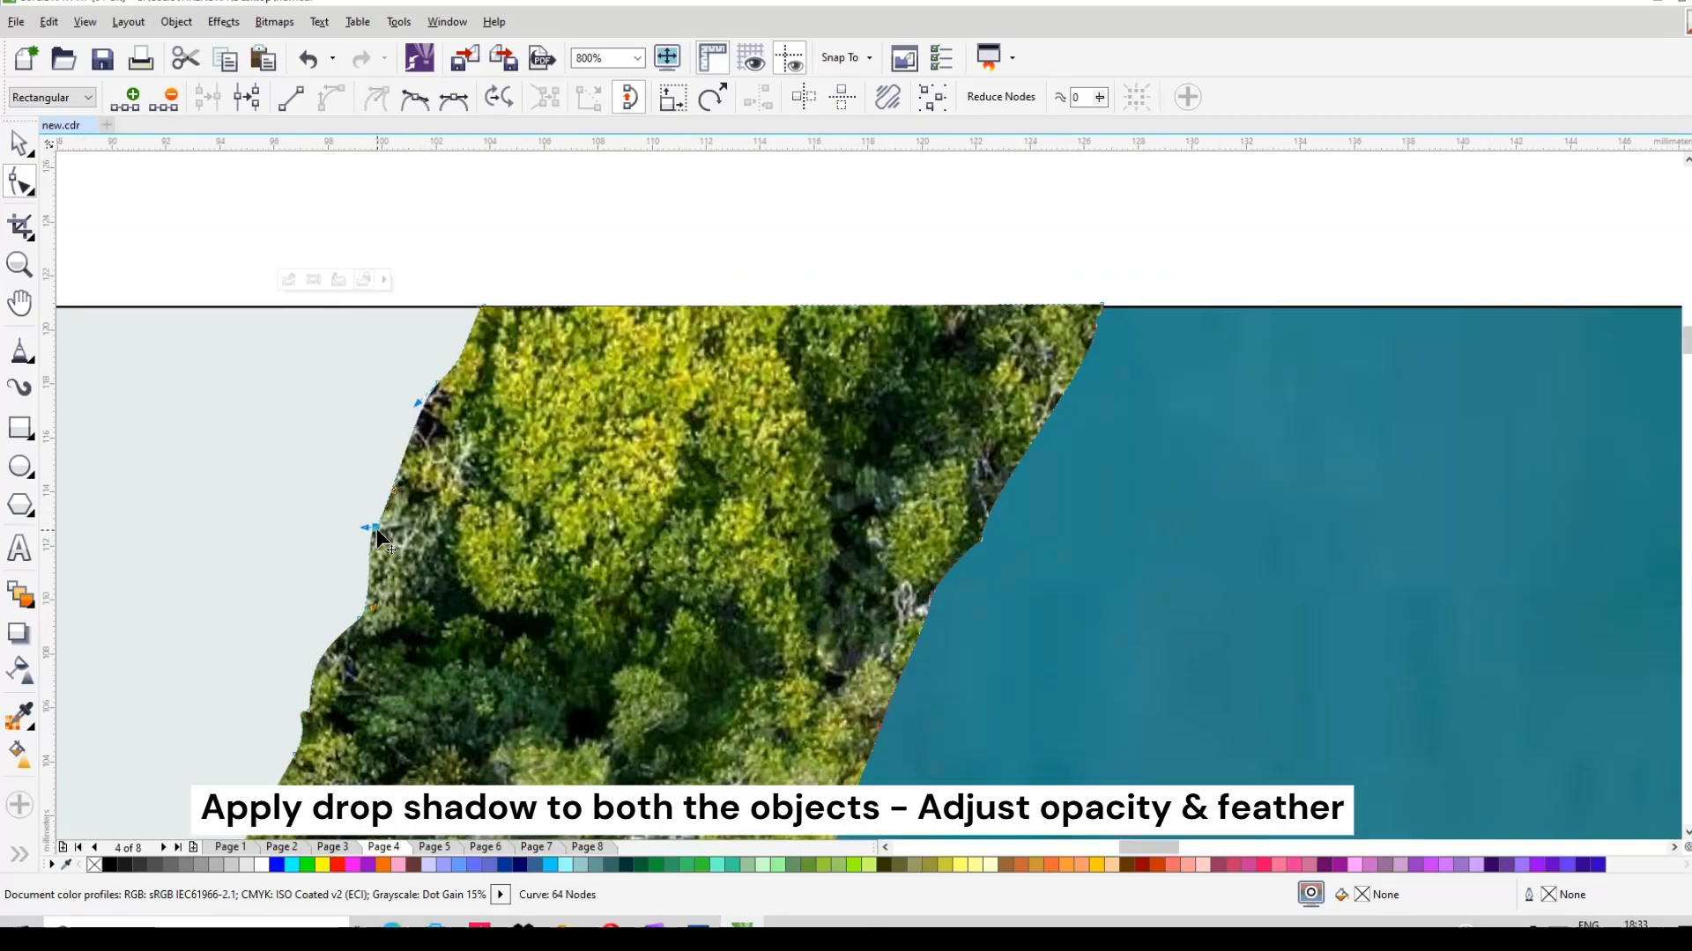
scroll(884, 483, down, 3)
scroll(884, 483, down, 2)
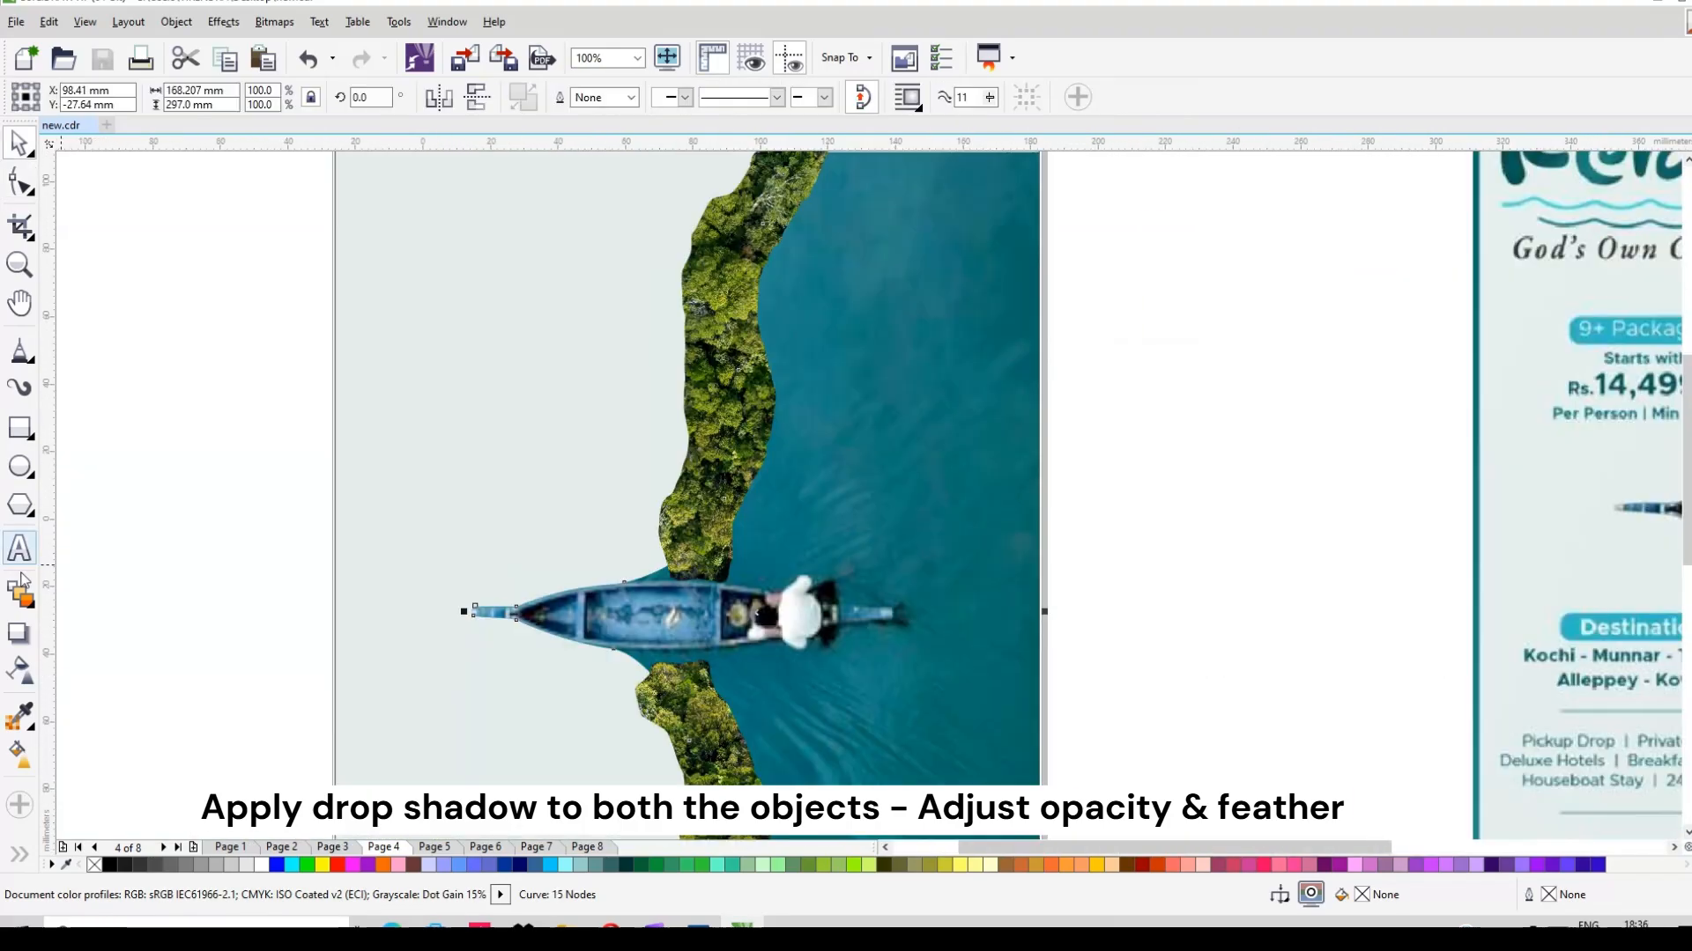
Step: Cast a drop shadow from the forest edge, replacing a misplaced first attempt
click(20, 632)
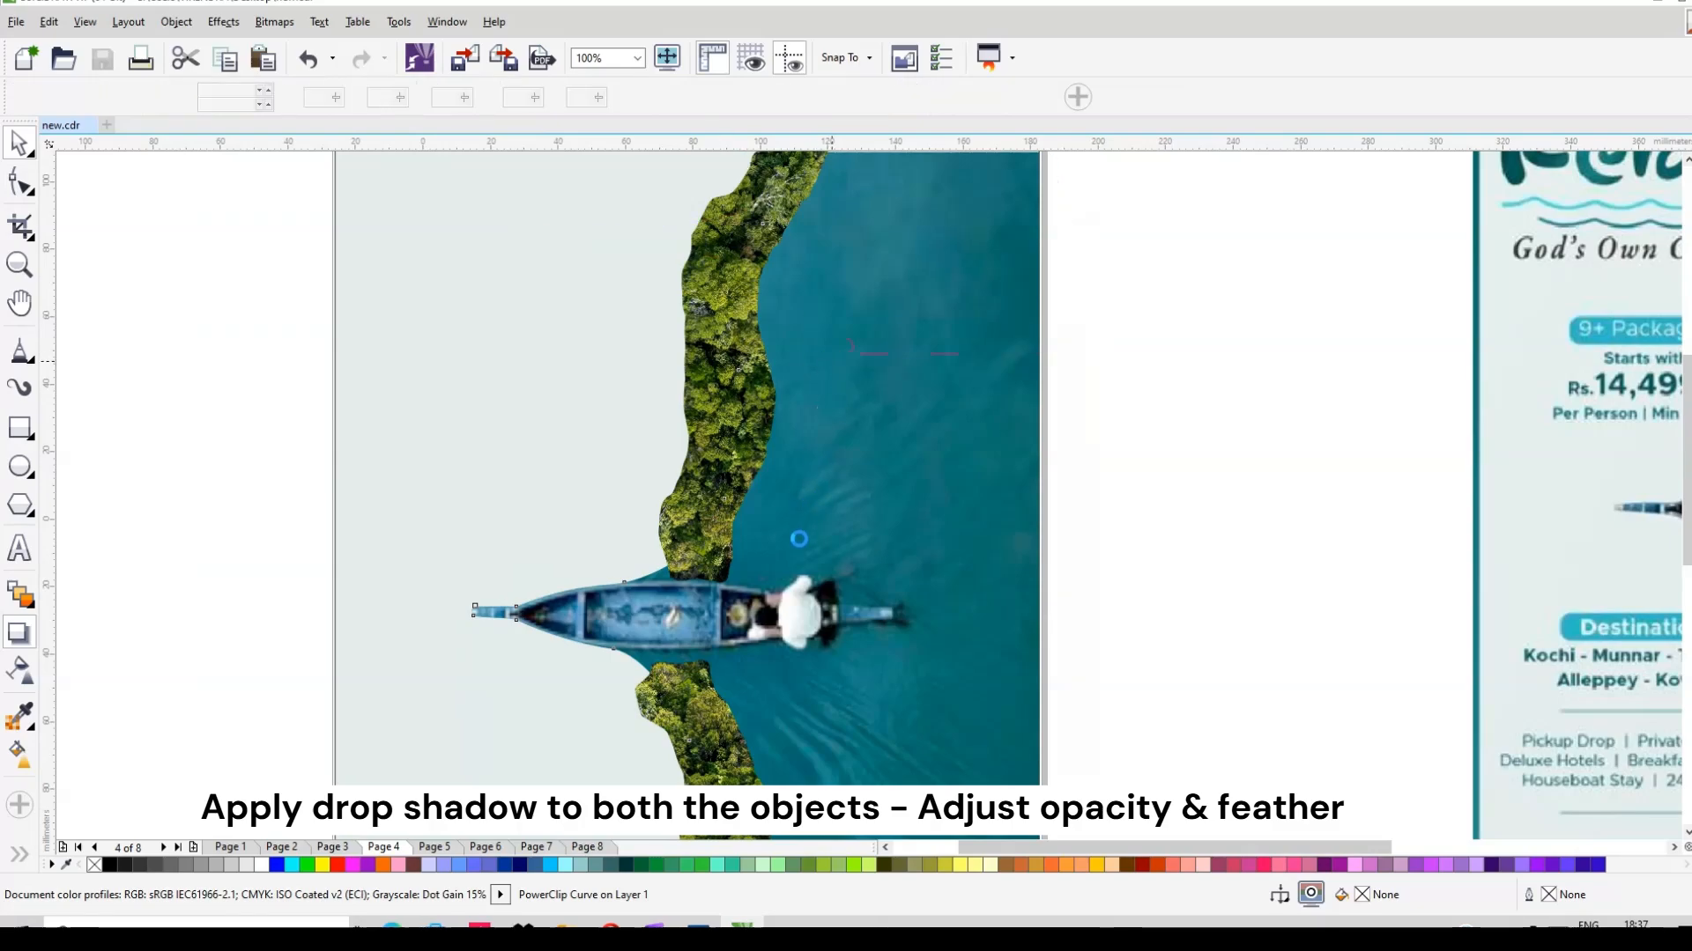
scroll(798, 539, down, 1)
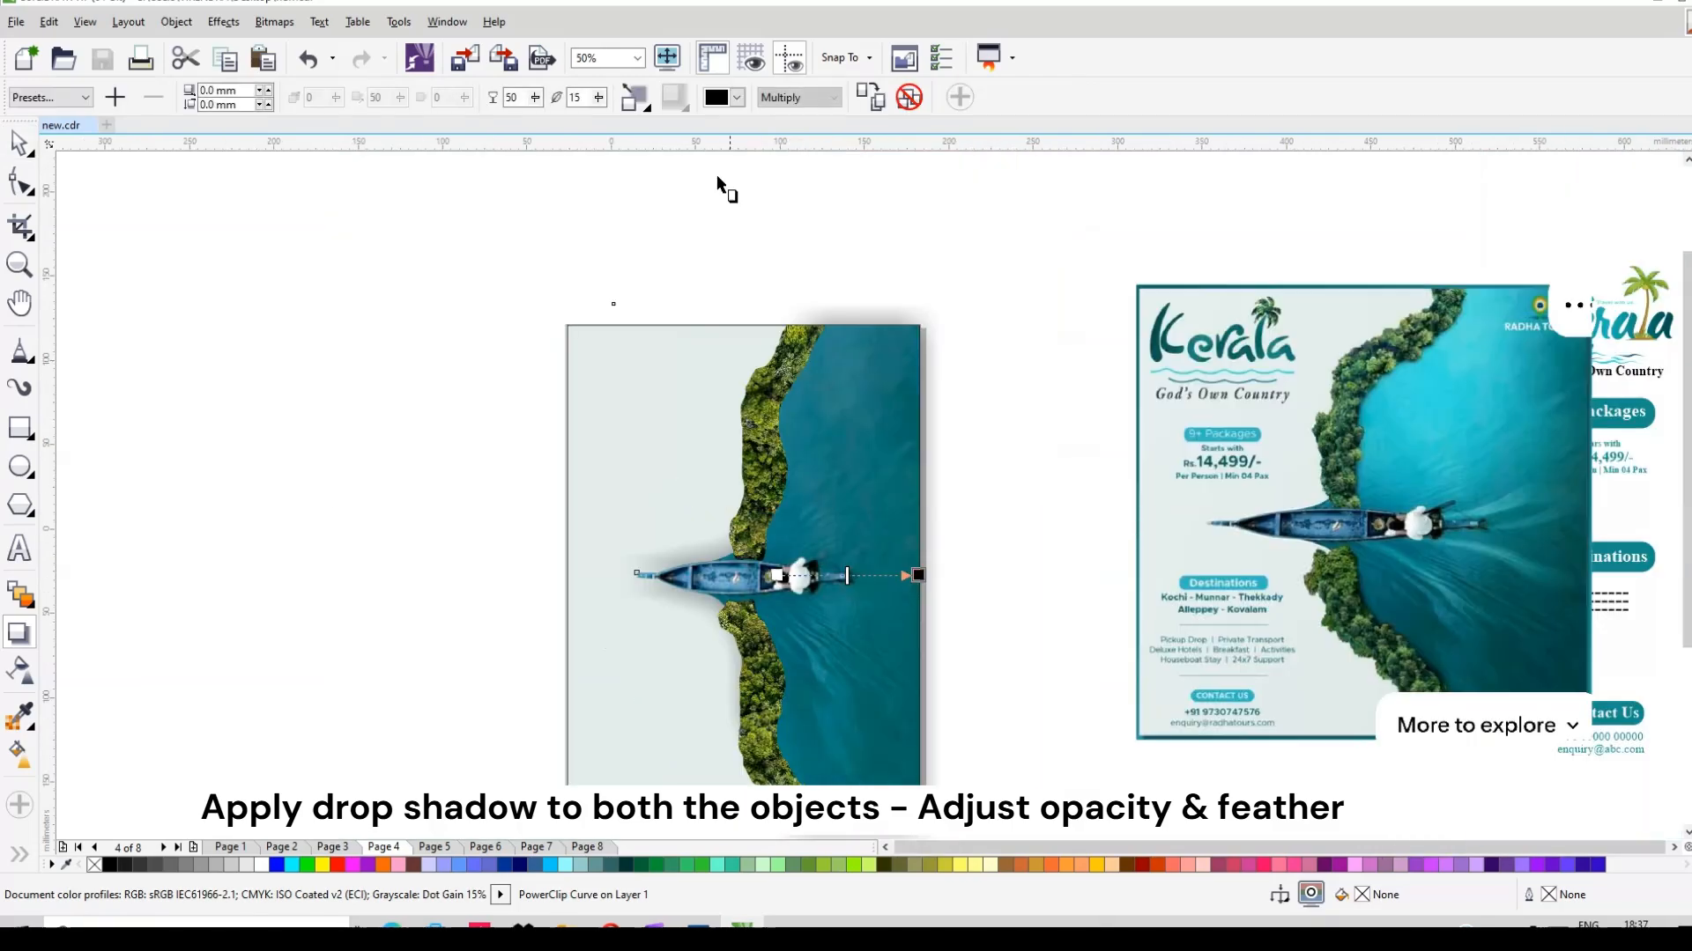
drag(776, 324, 808, 445)
click(908, 97)
drag(765, 479, 835, 438)
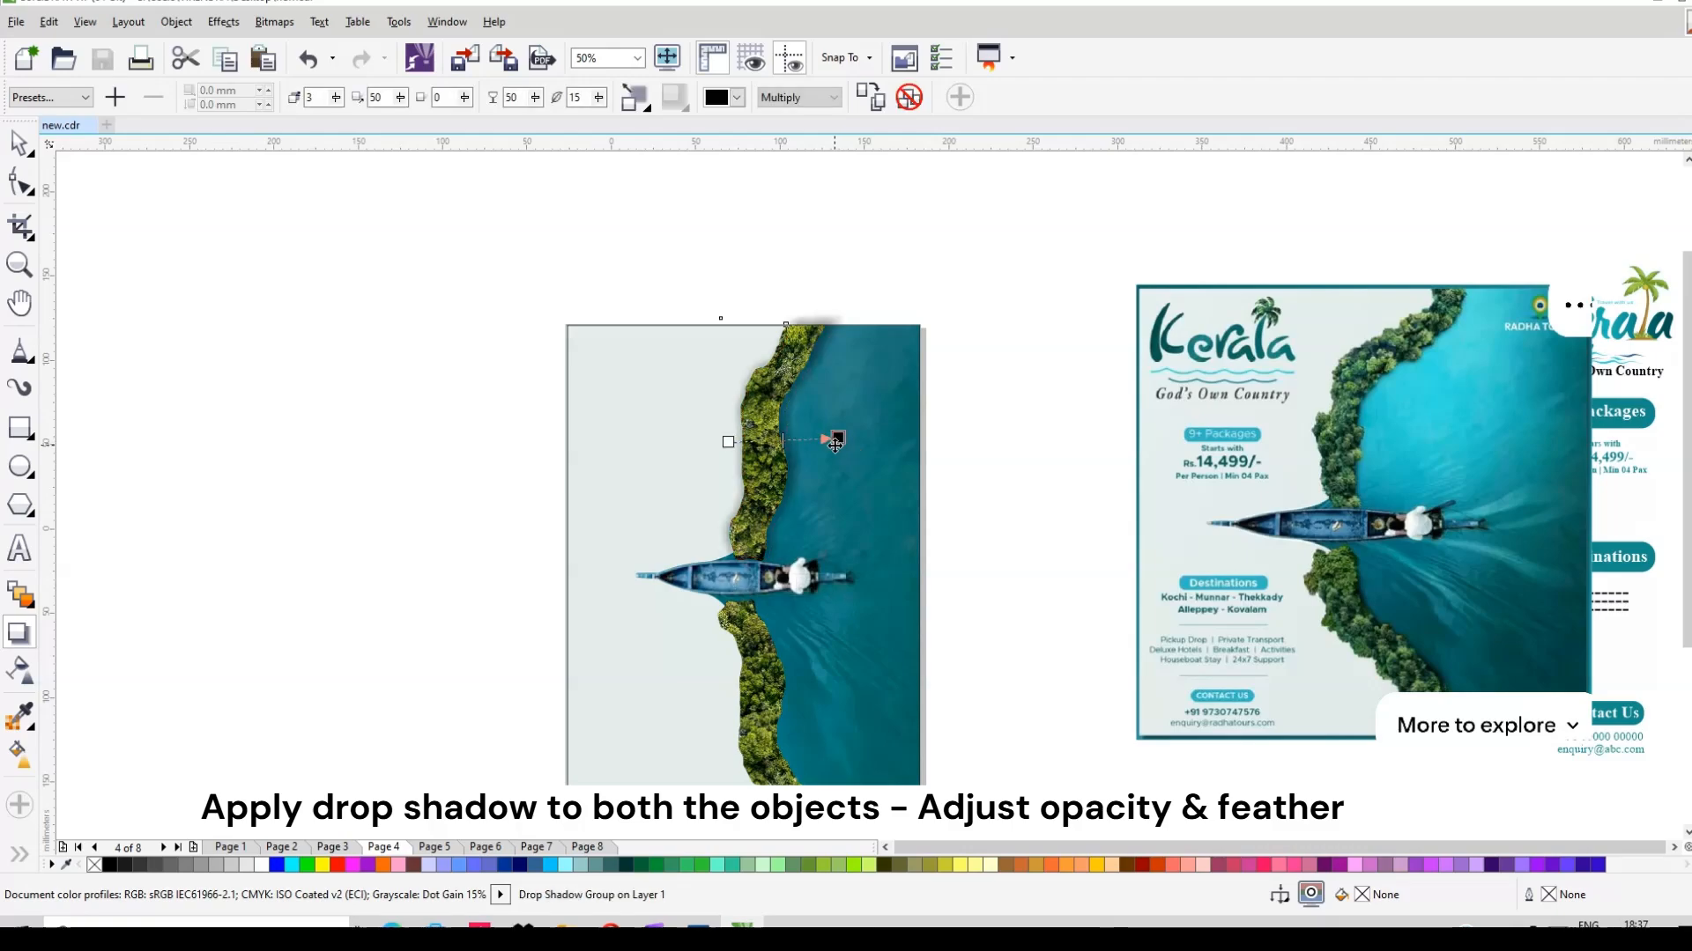
scroll(826, 491, up, 2)
drag(859, 393, 848, 393)
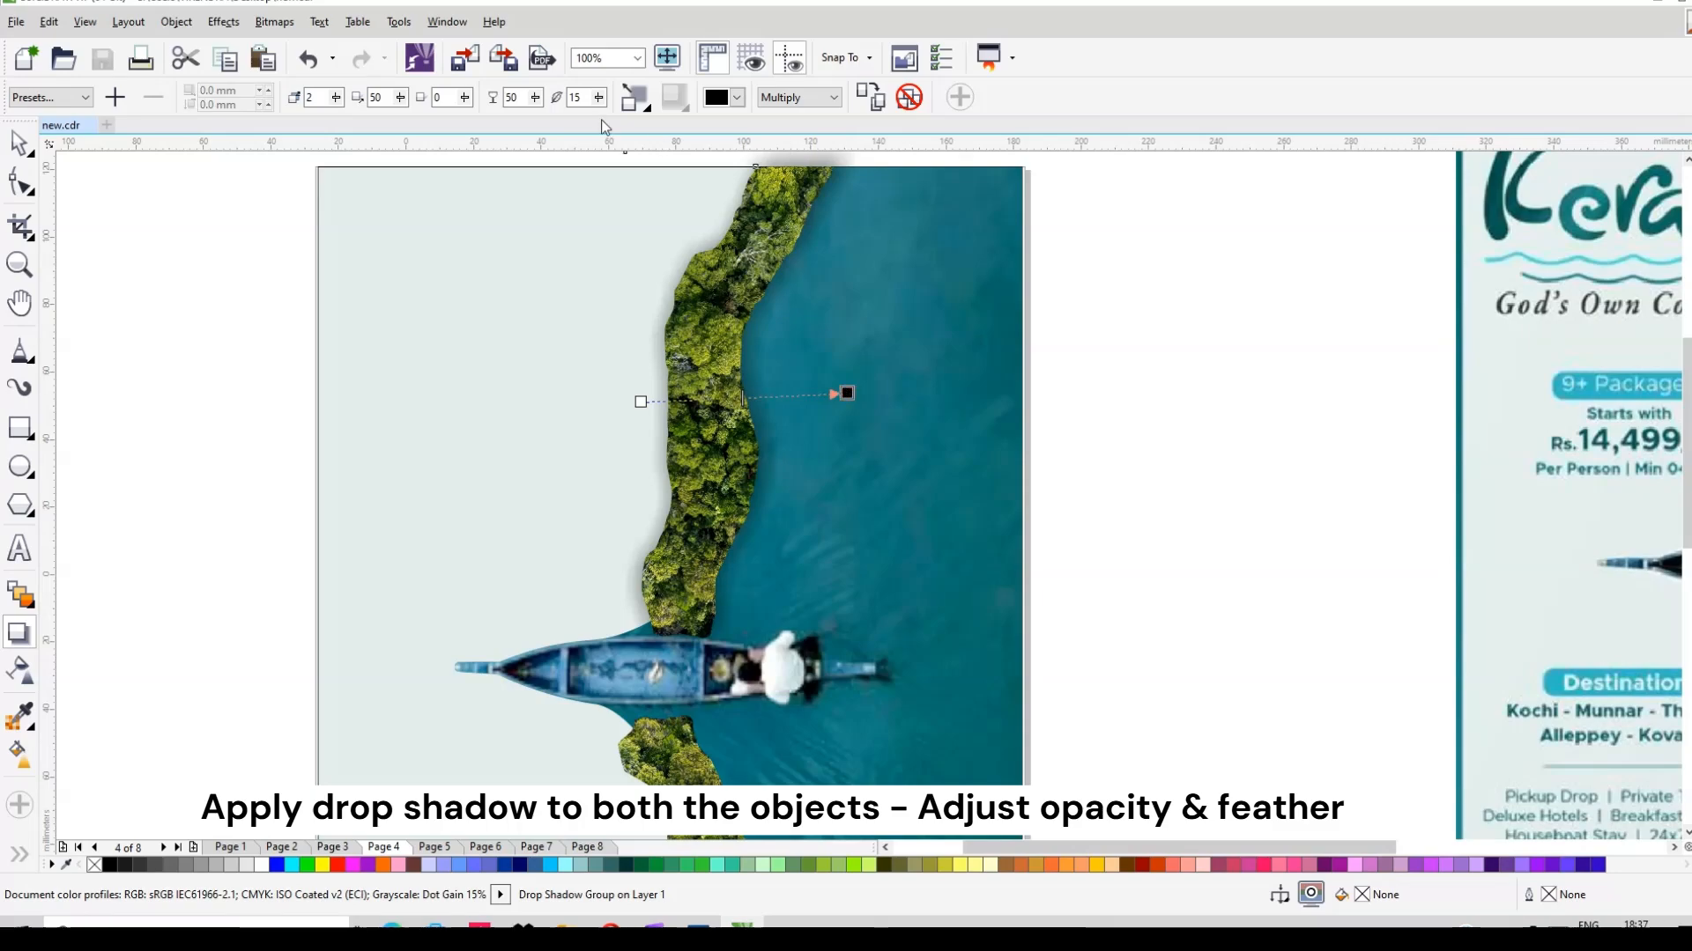
Step: Set the shadow's feather to 8 and its opacity to 50
key(Return)
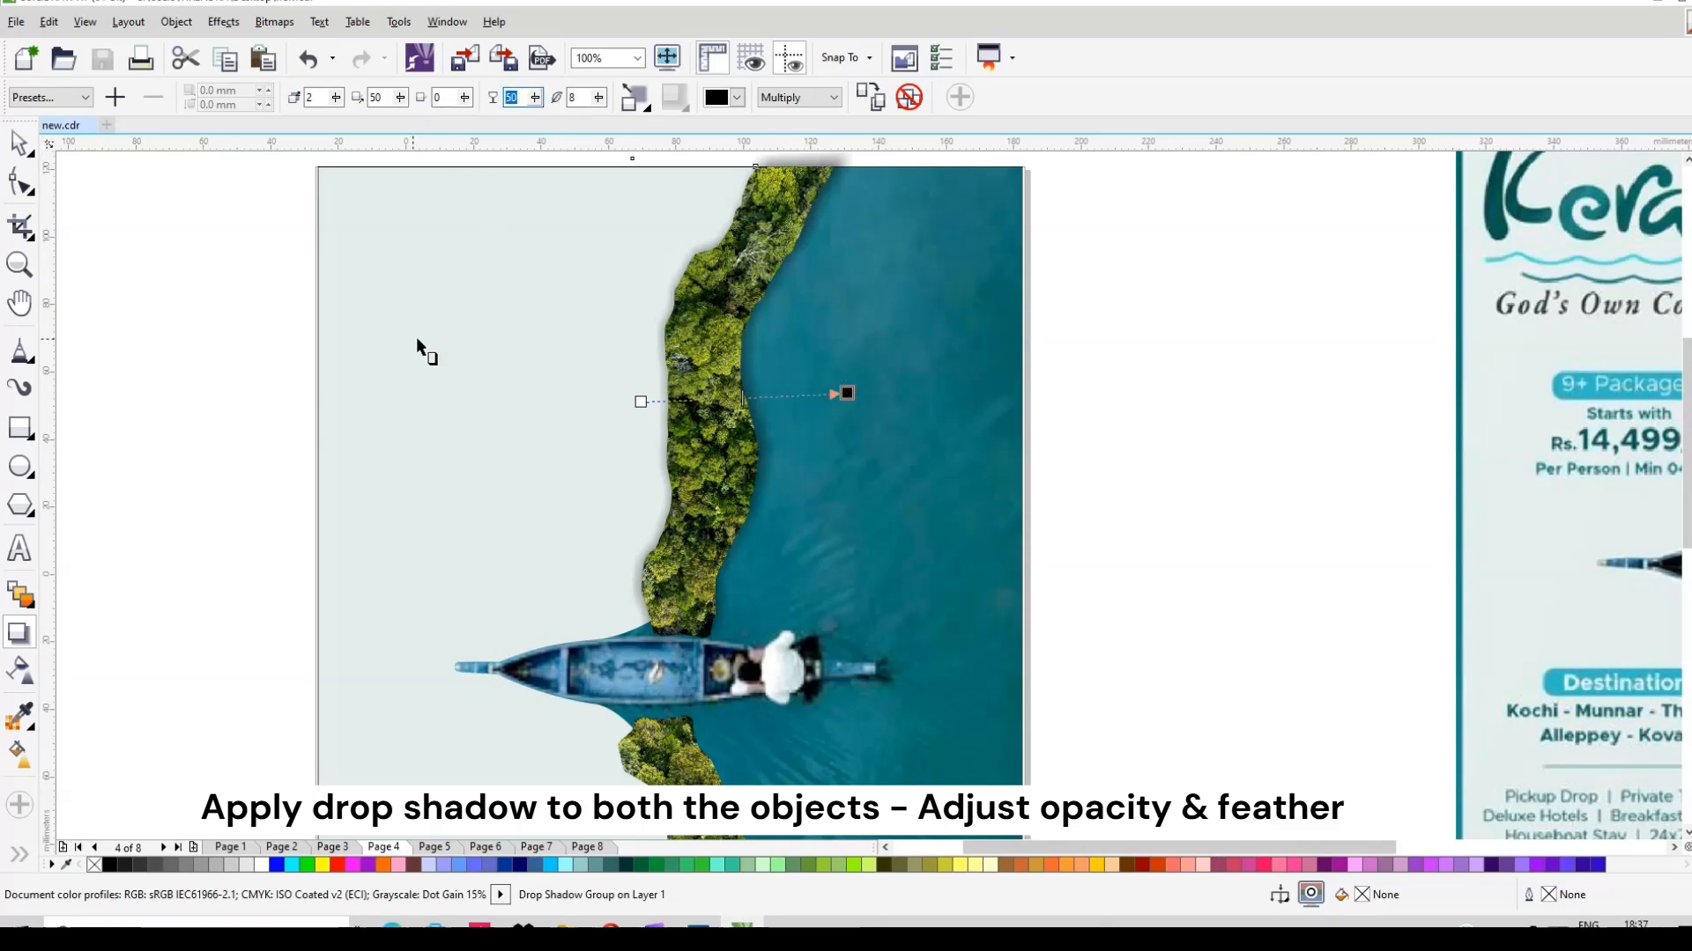
text(60)
key(Return)
drag(521, 99, 473, 102)
key(Return)
Step: Break the drop shadow apart from its image and PowerClip it inside the river
click(19, 139)
right_click(769, 399)
click(864, 448)
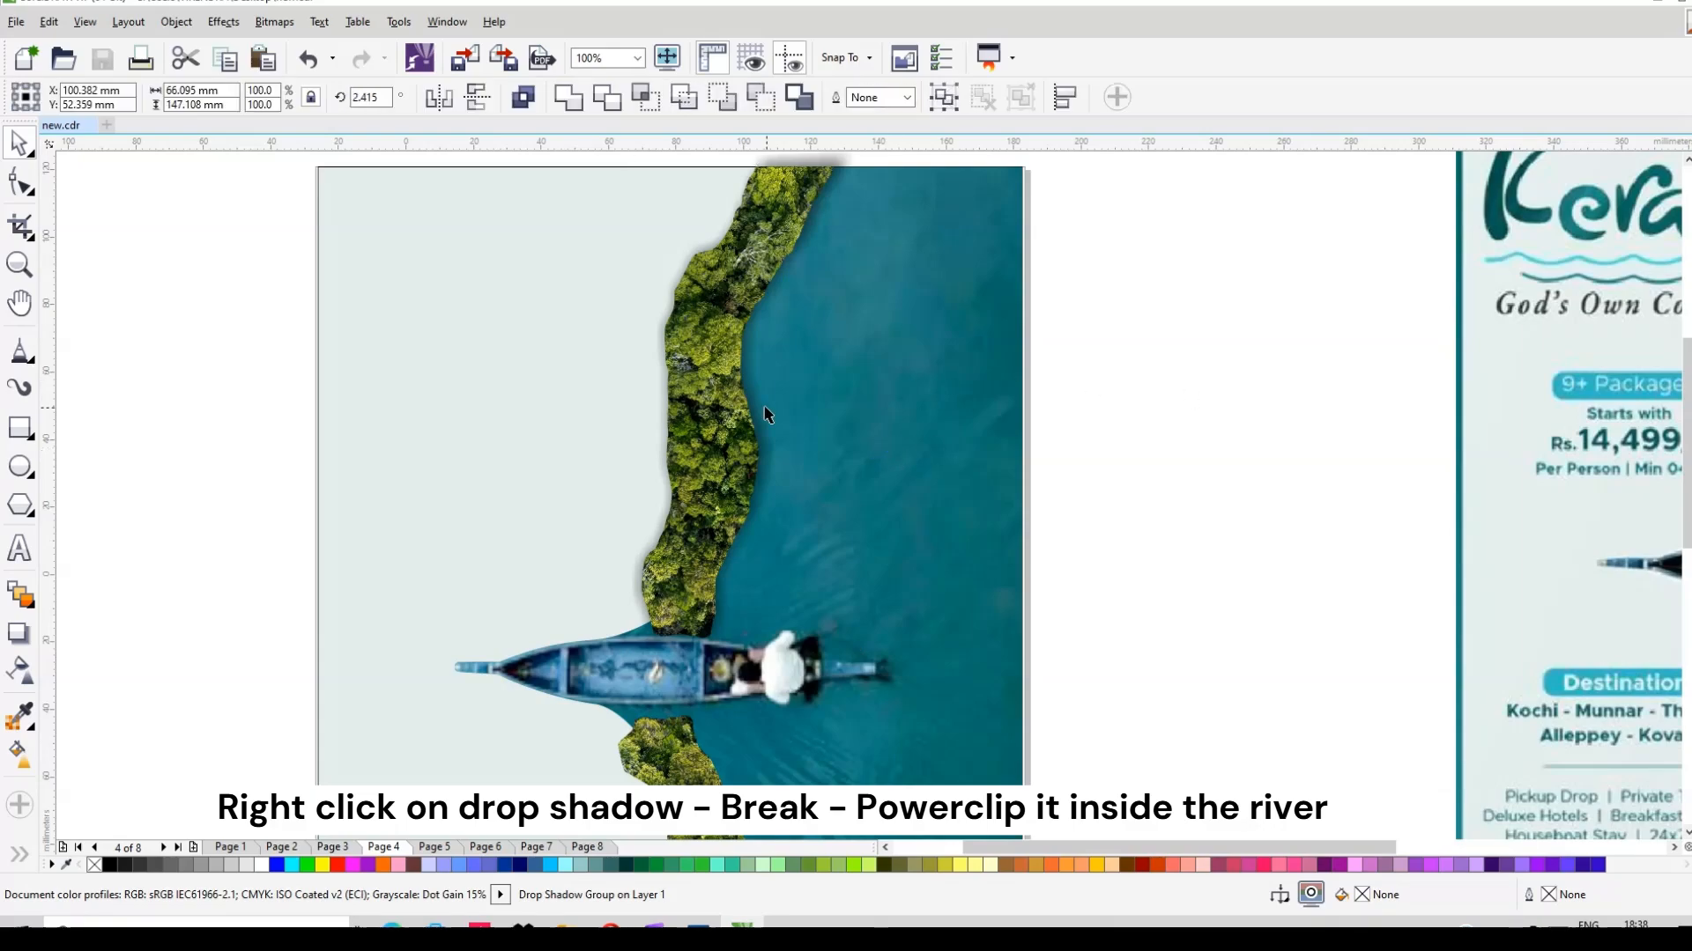
right_click(758, 411)
click(854, 154)
click(944, 417)
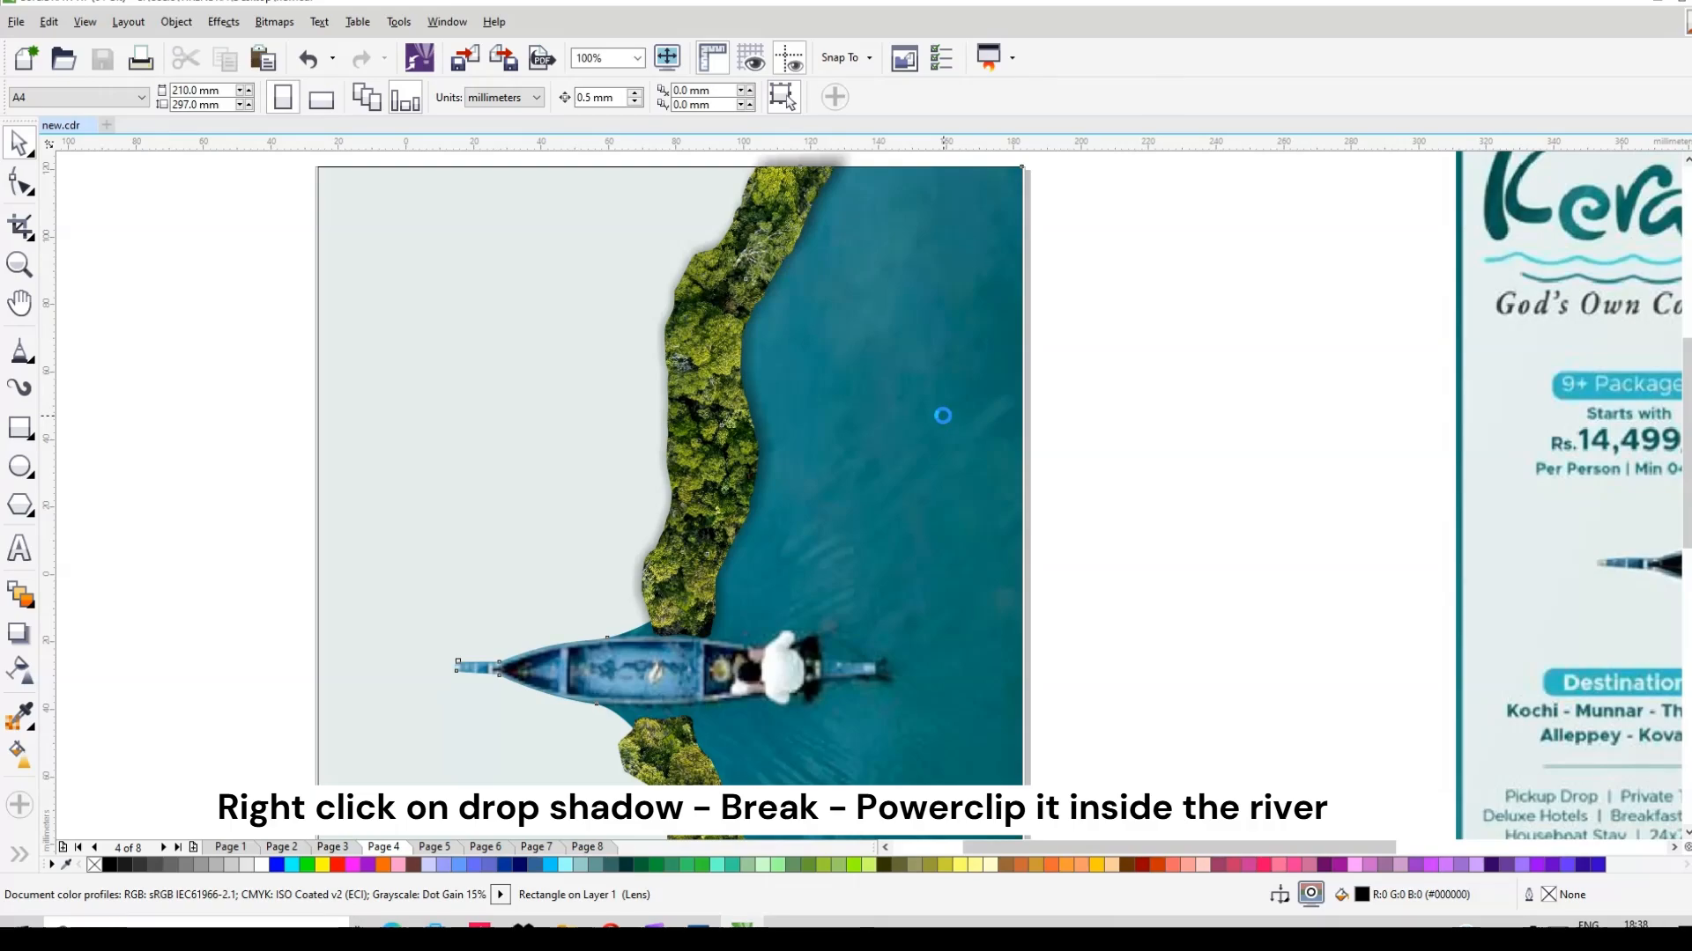
Step: Position the clipped shadow beneath the upper shoreline at X 99.735 mm and close PowerClip editing
ctrl+click(838, 465)
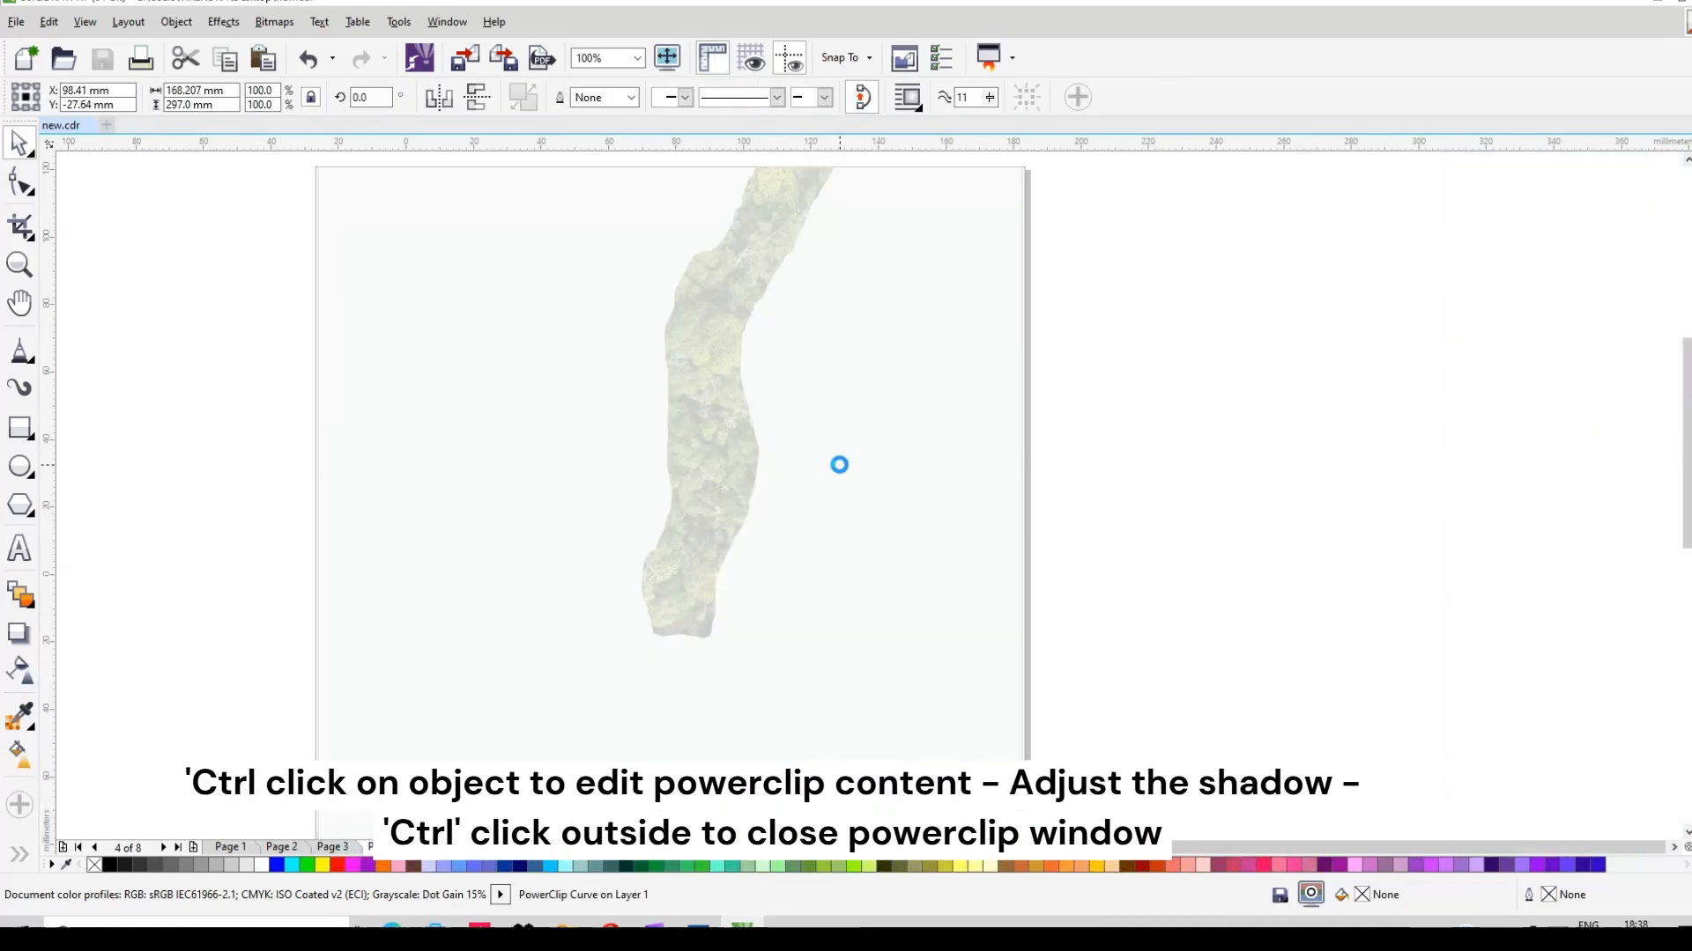
scroll(810, 462, down, 1)
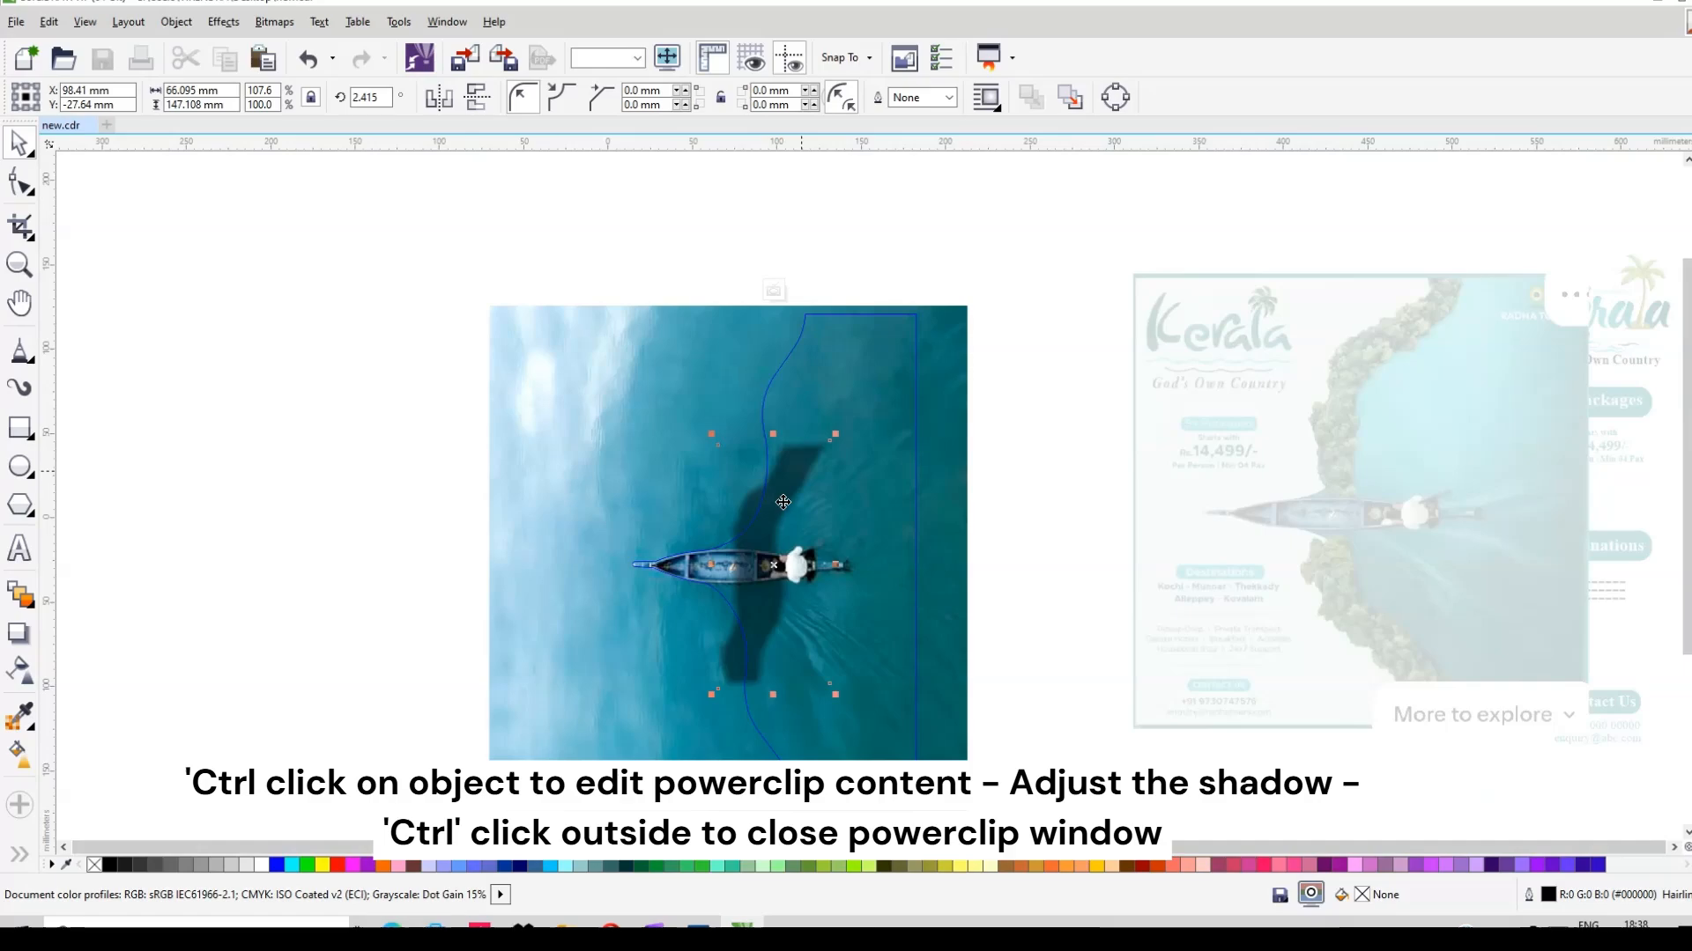
drag(807, 501, 814, 325)
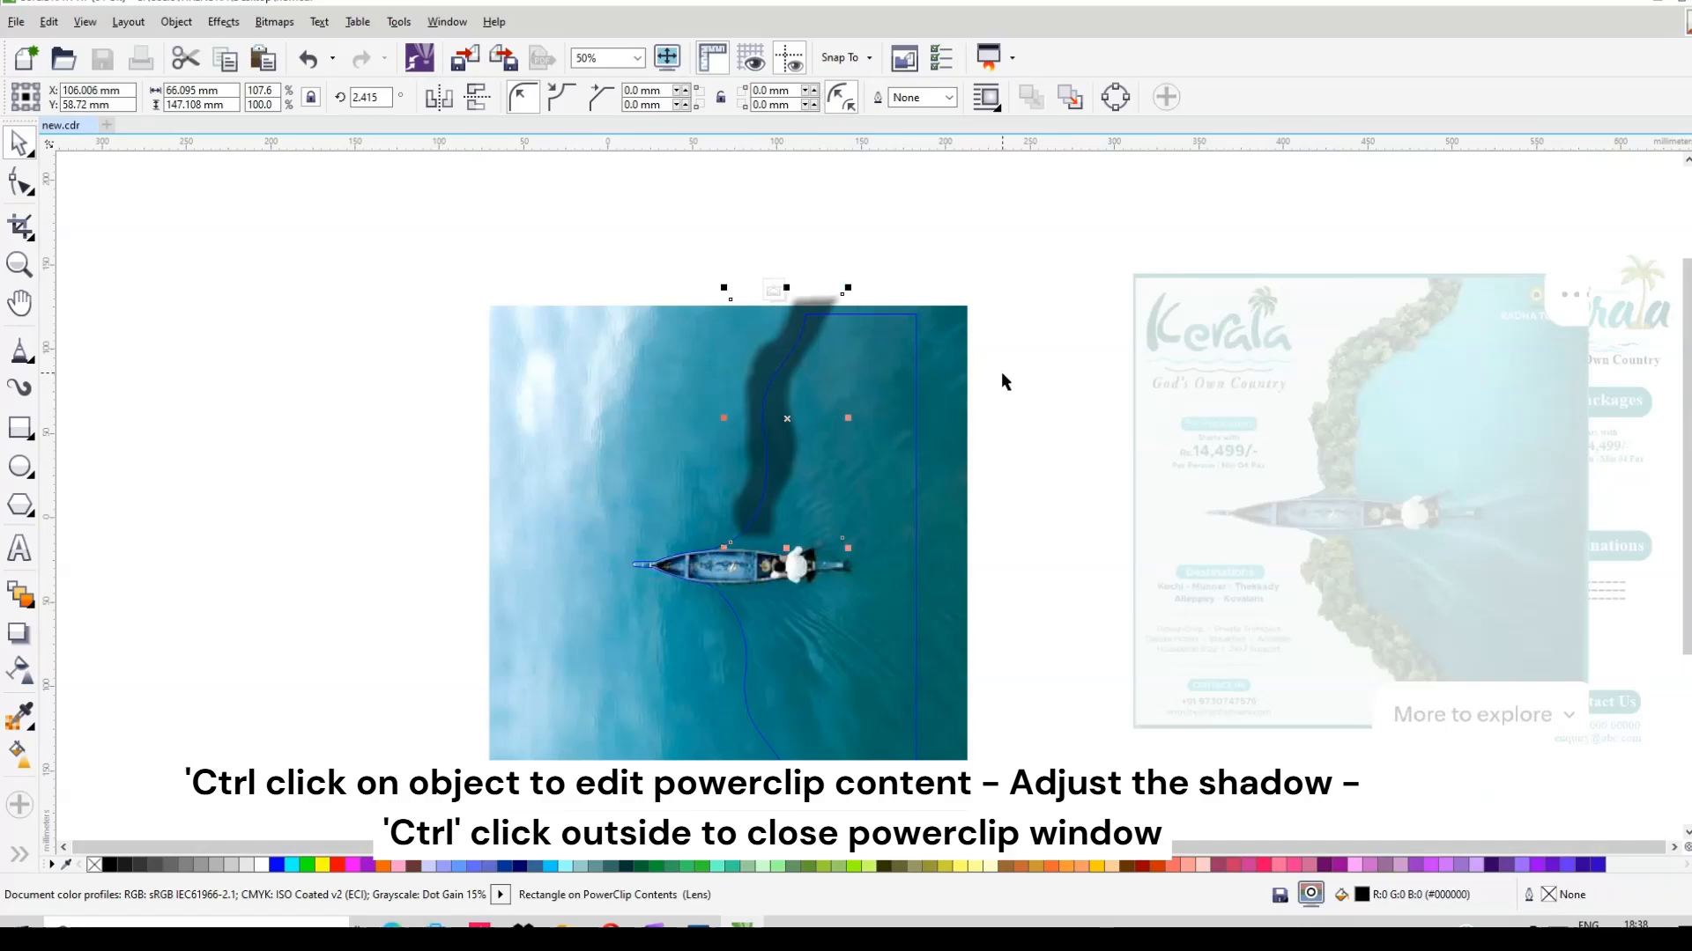
drag(781, 438, 776, 435)
ctrl+click(1019, 408)
scroll(829, 431, up, 1)
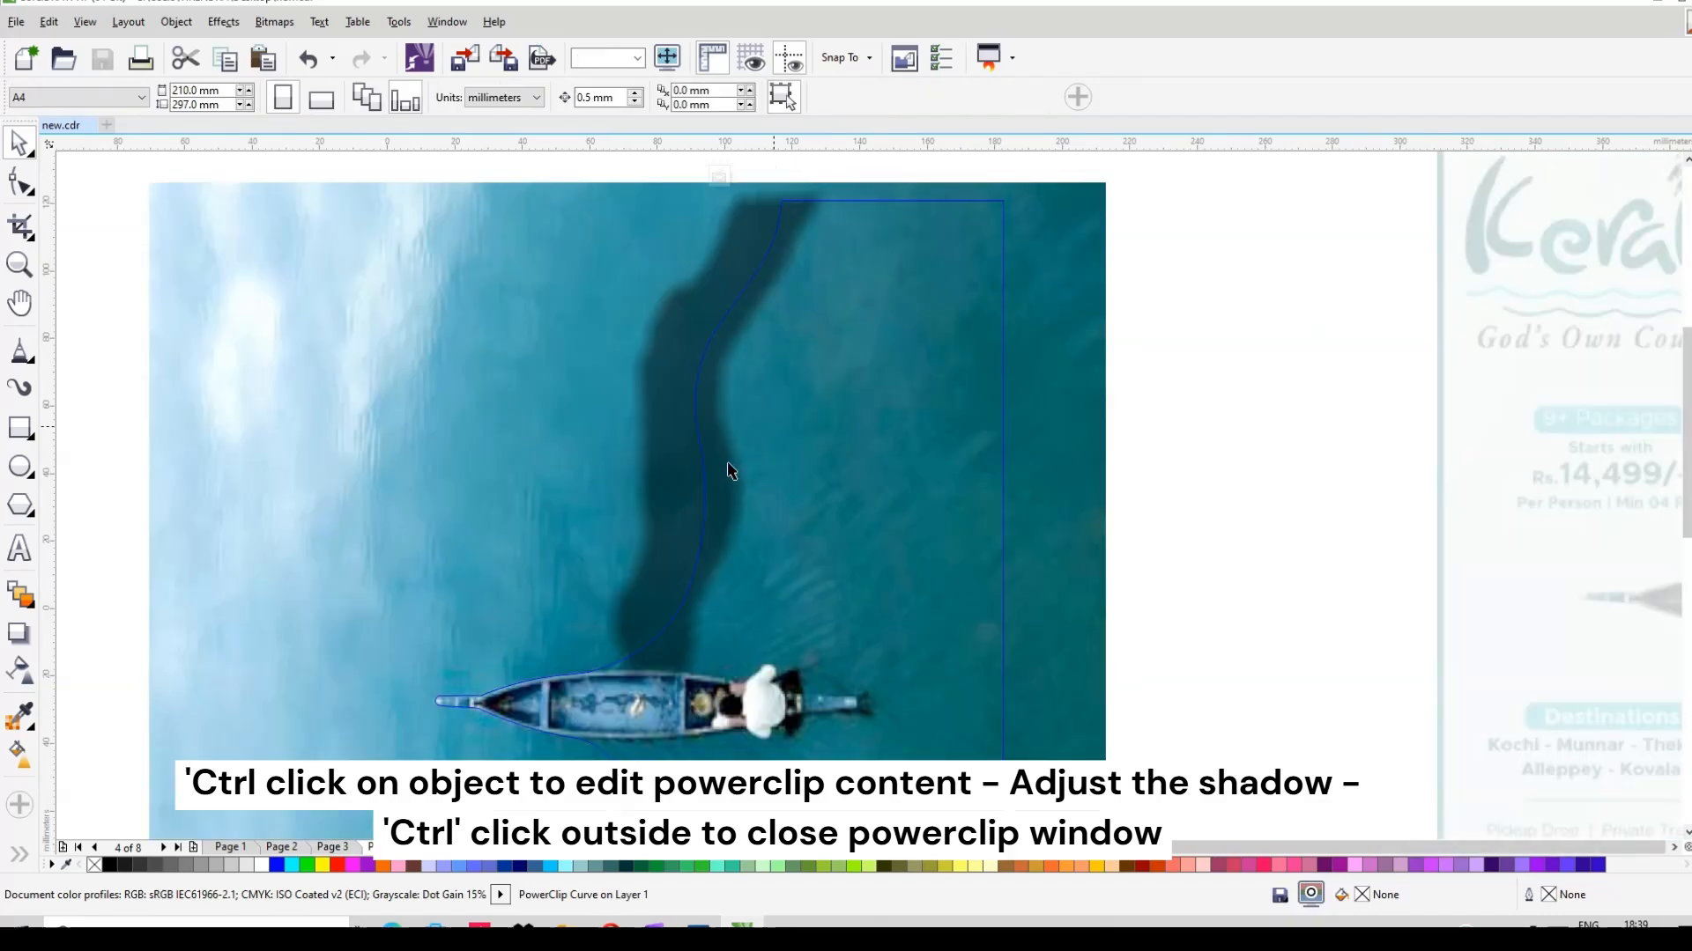
ctrl+click(728, 470)
key(Right)
key(Right)
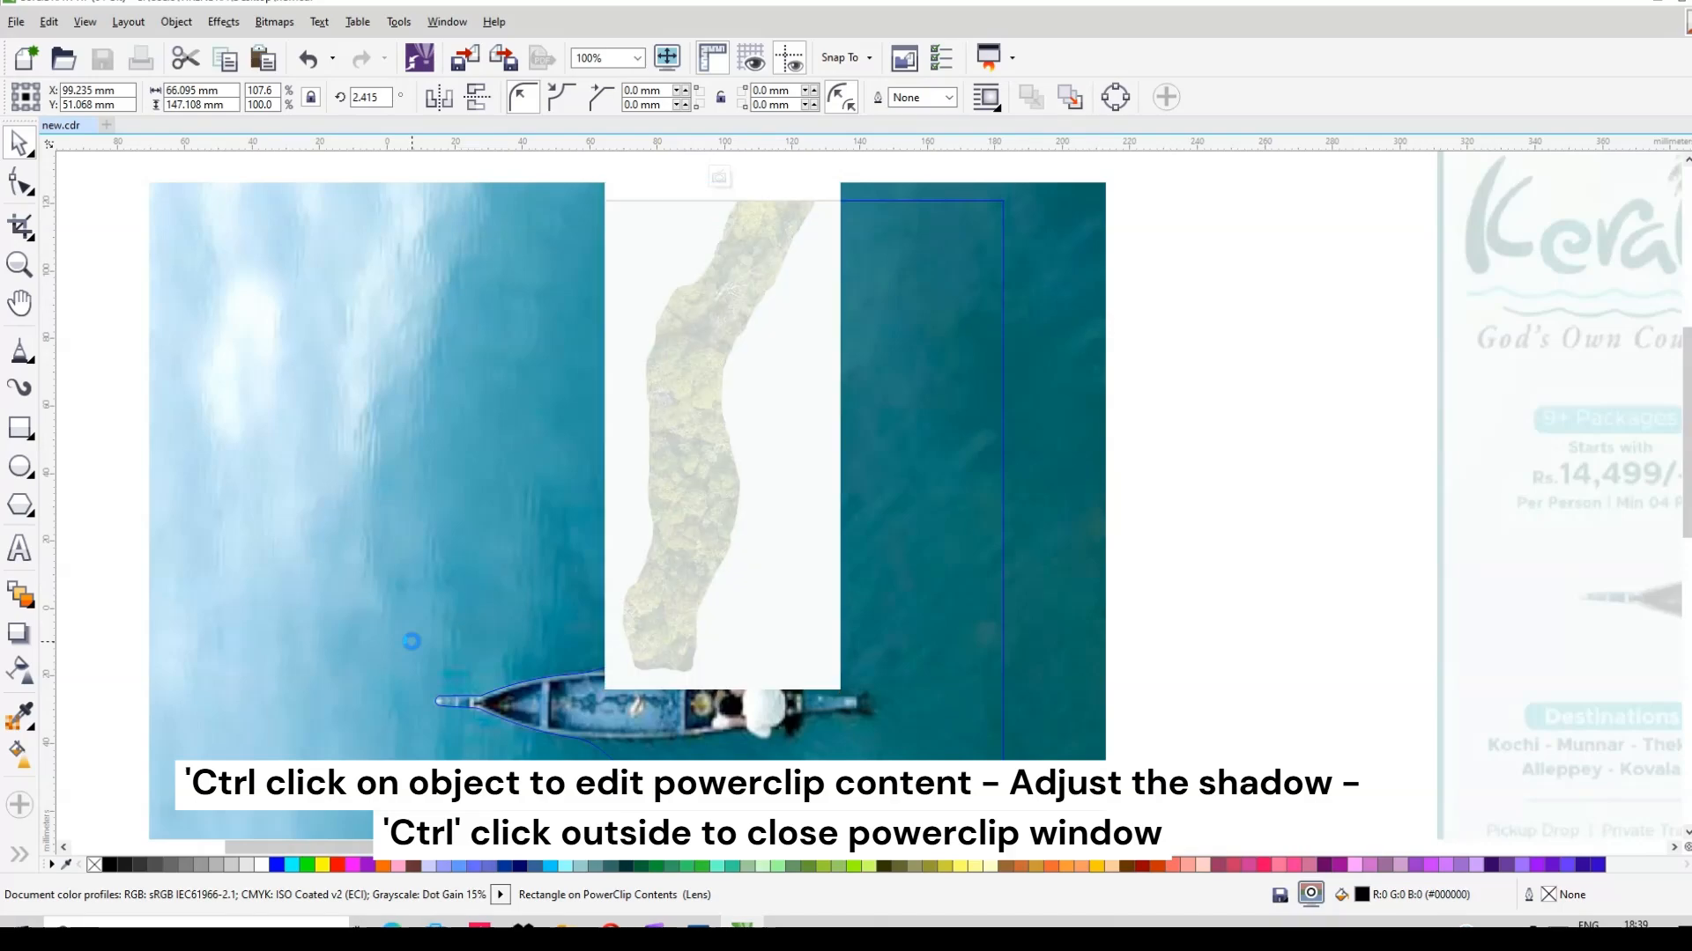
ctrl+click(1268, 504)
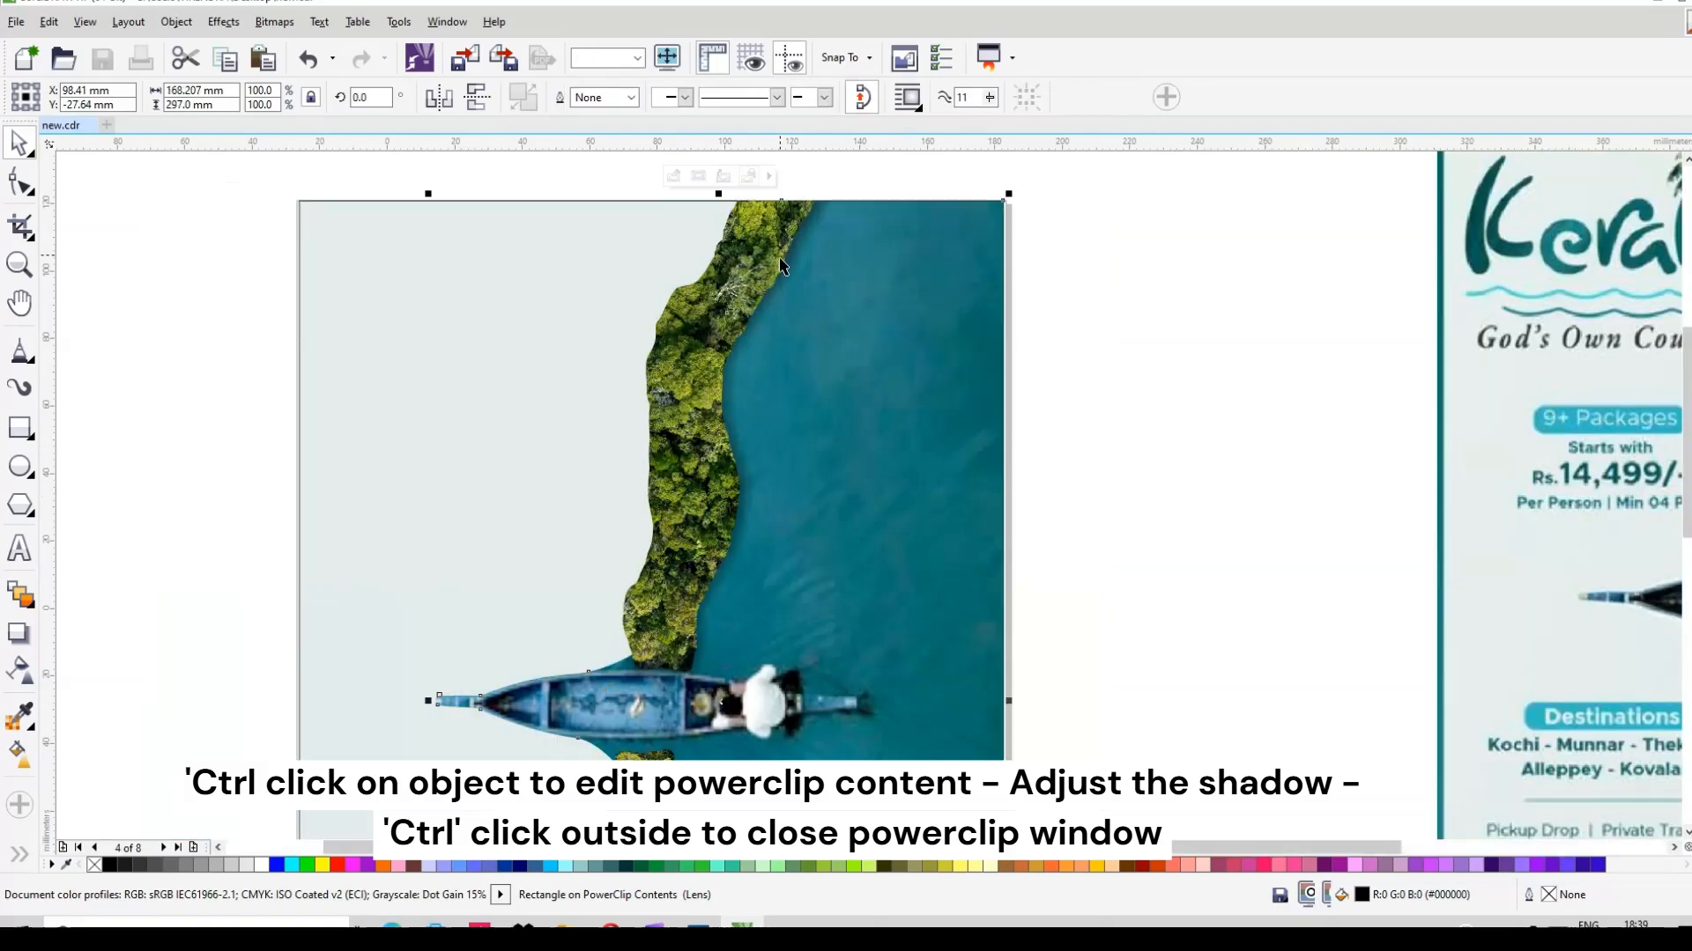
scroll(780, 257, down, 1)
scroll(787, 581, up, 1)
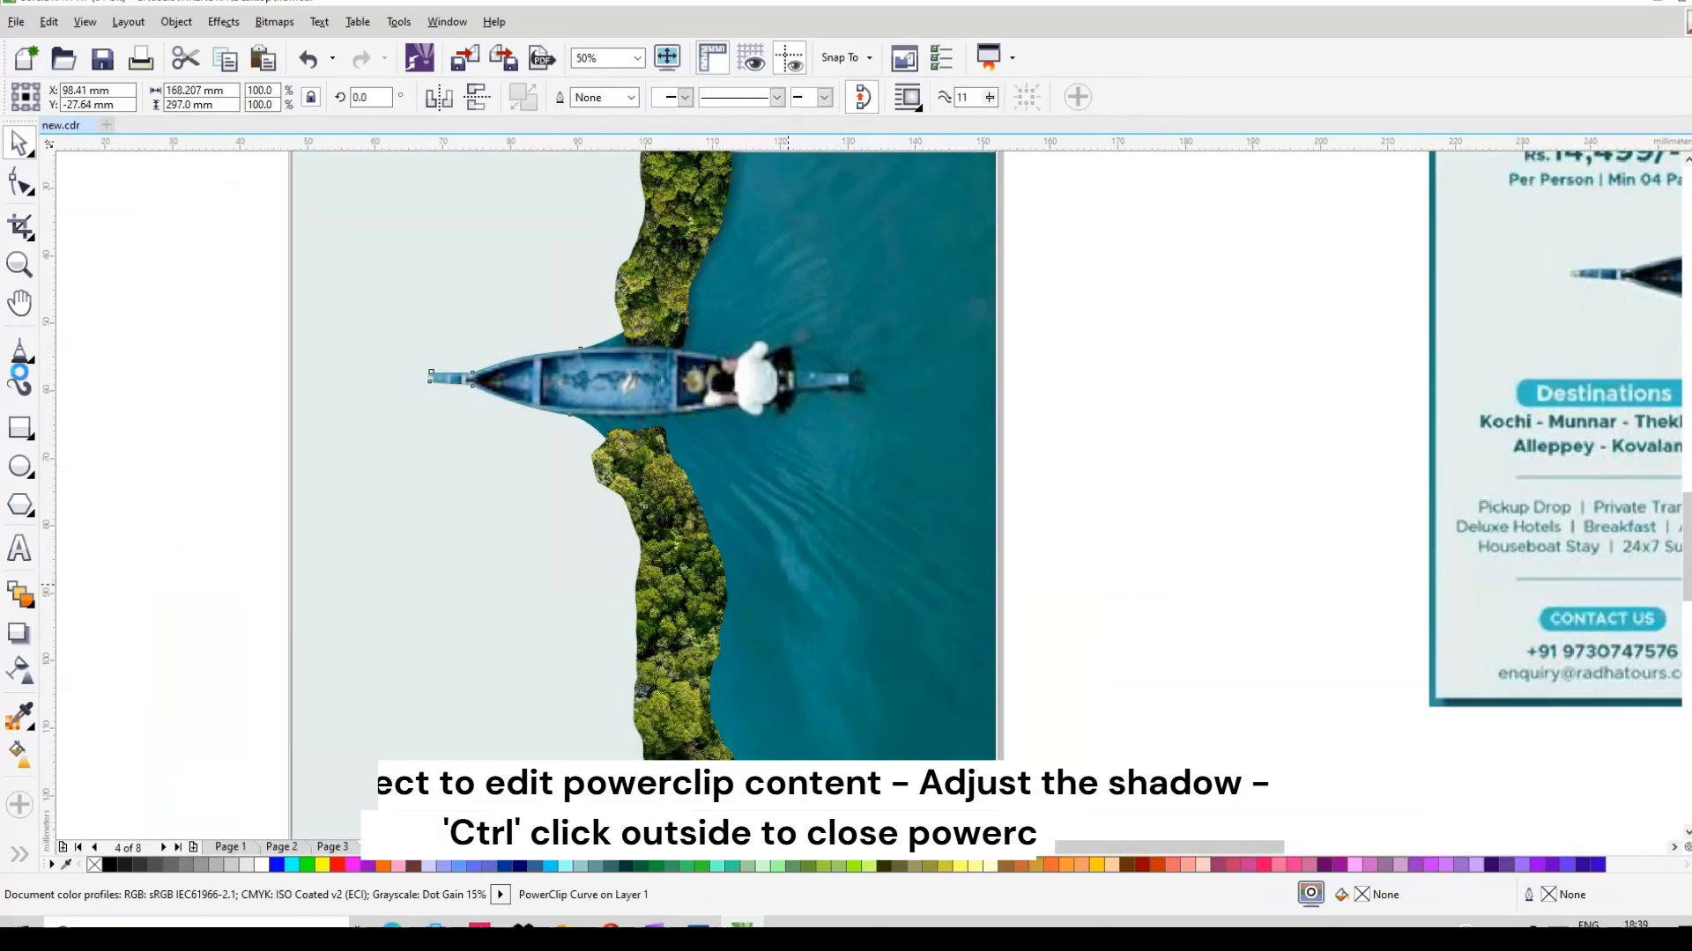
Step: Cast a drop shadow from the lower forest bank, undoing one accidentally added to the boat
scroll(789, 582, up, 1)
click(18, 632)
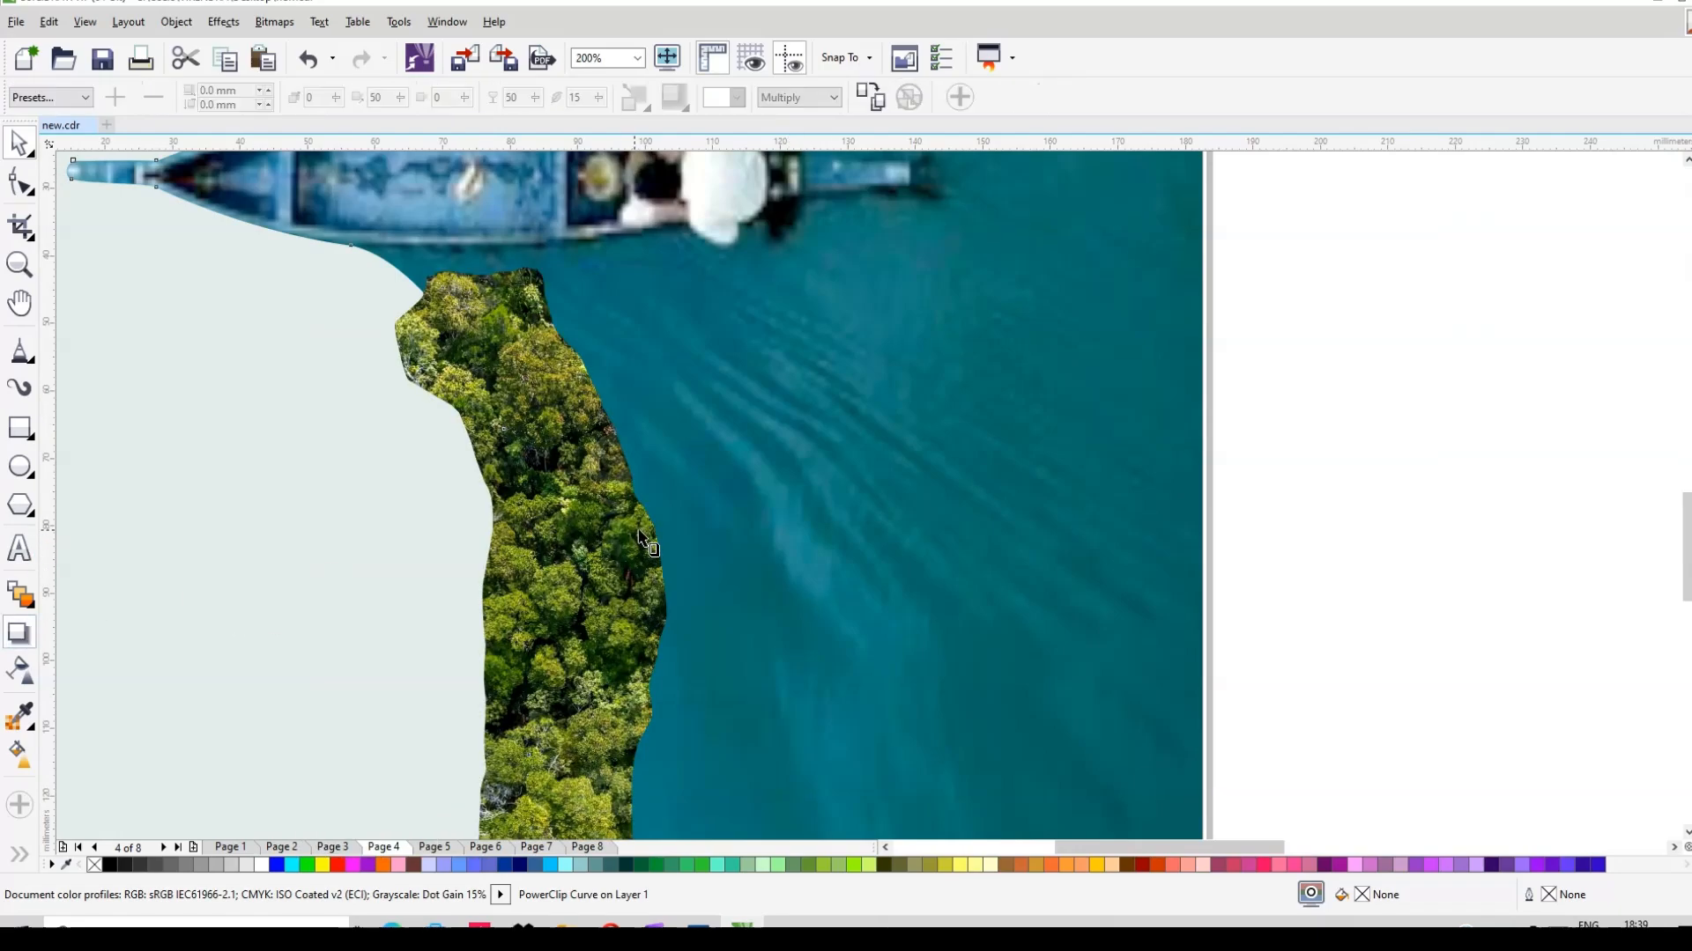
scroll(636, 529, down, 1)
drag(636, 626, 632, 623)
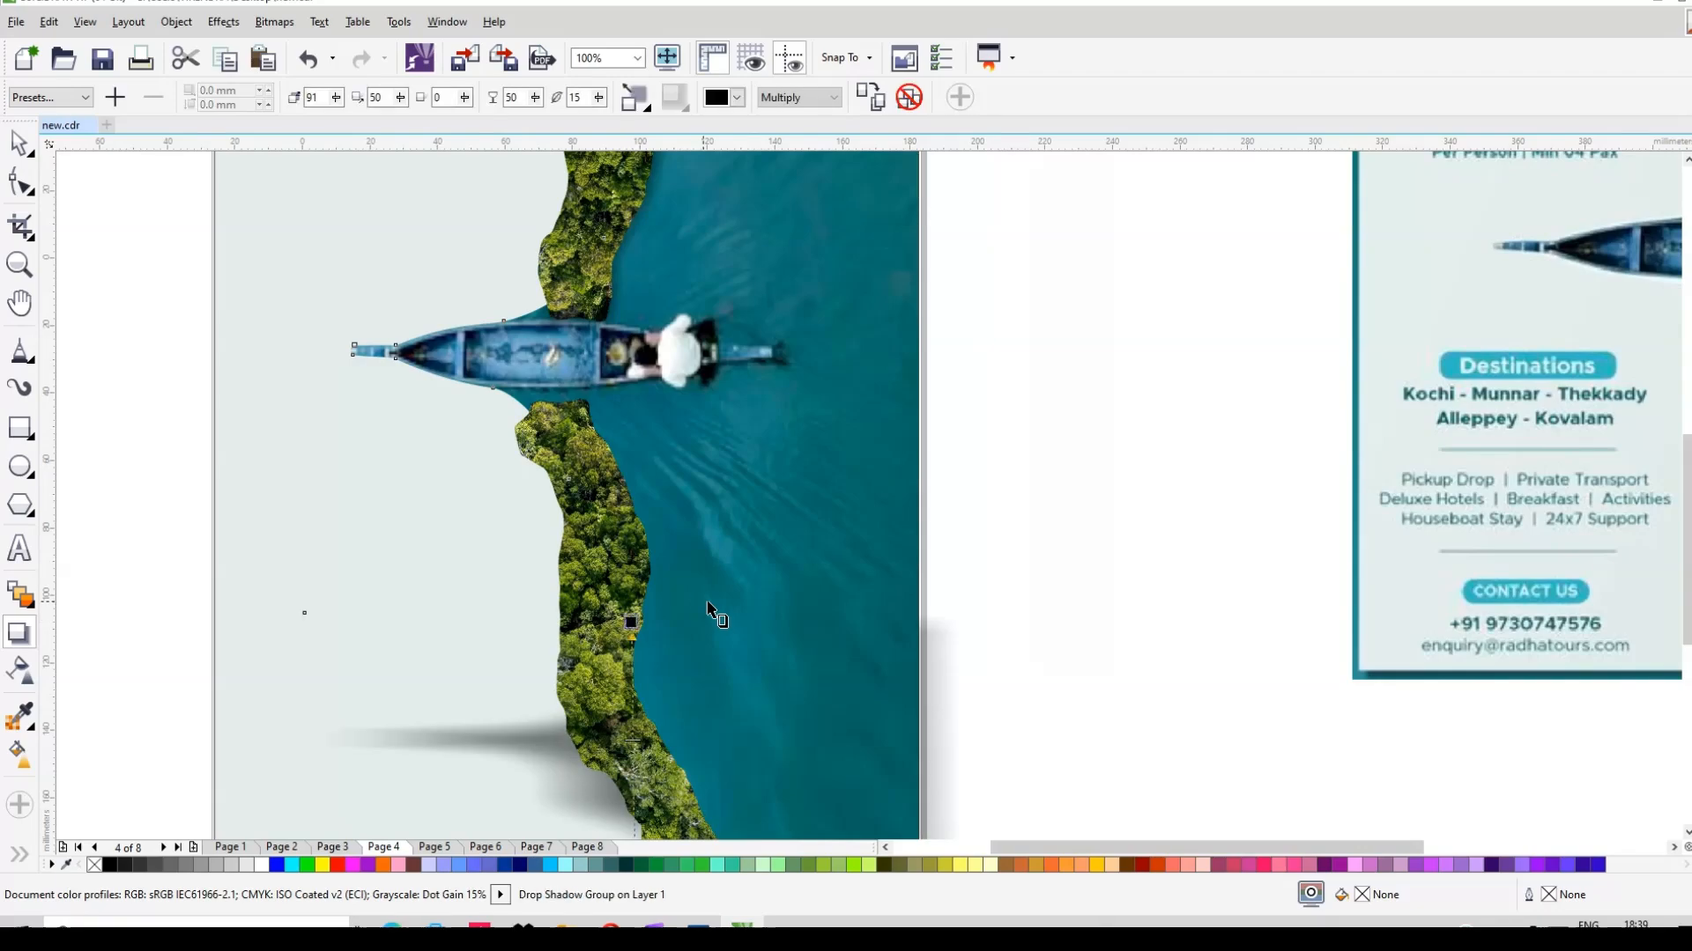
key(ctrl+z)
click(579, 601)
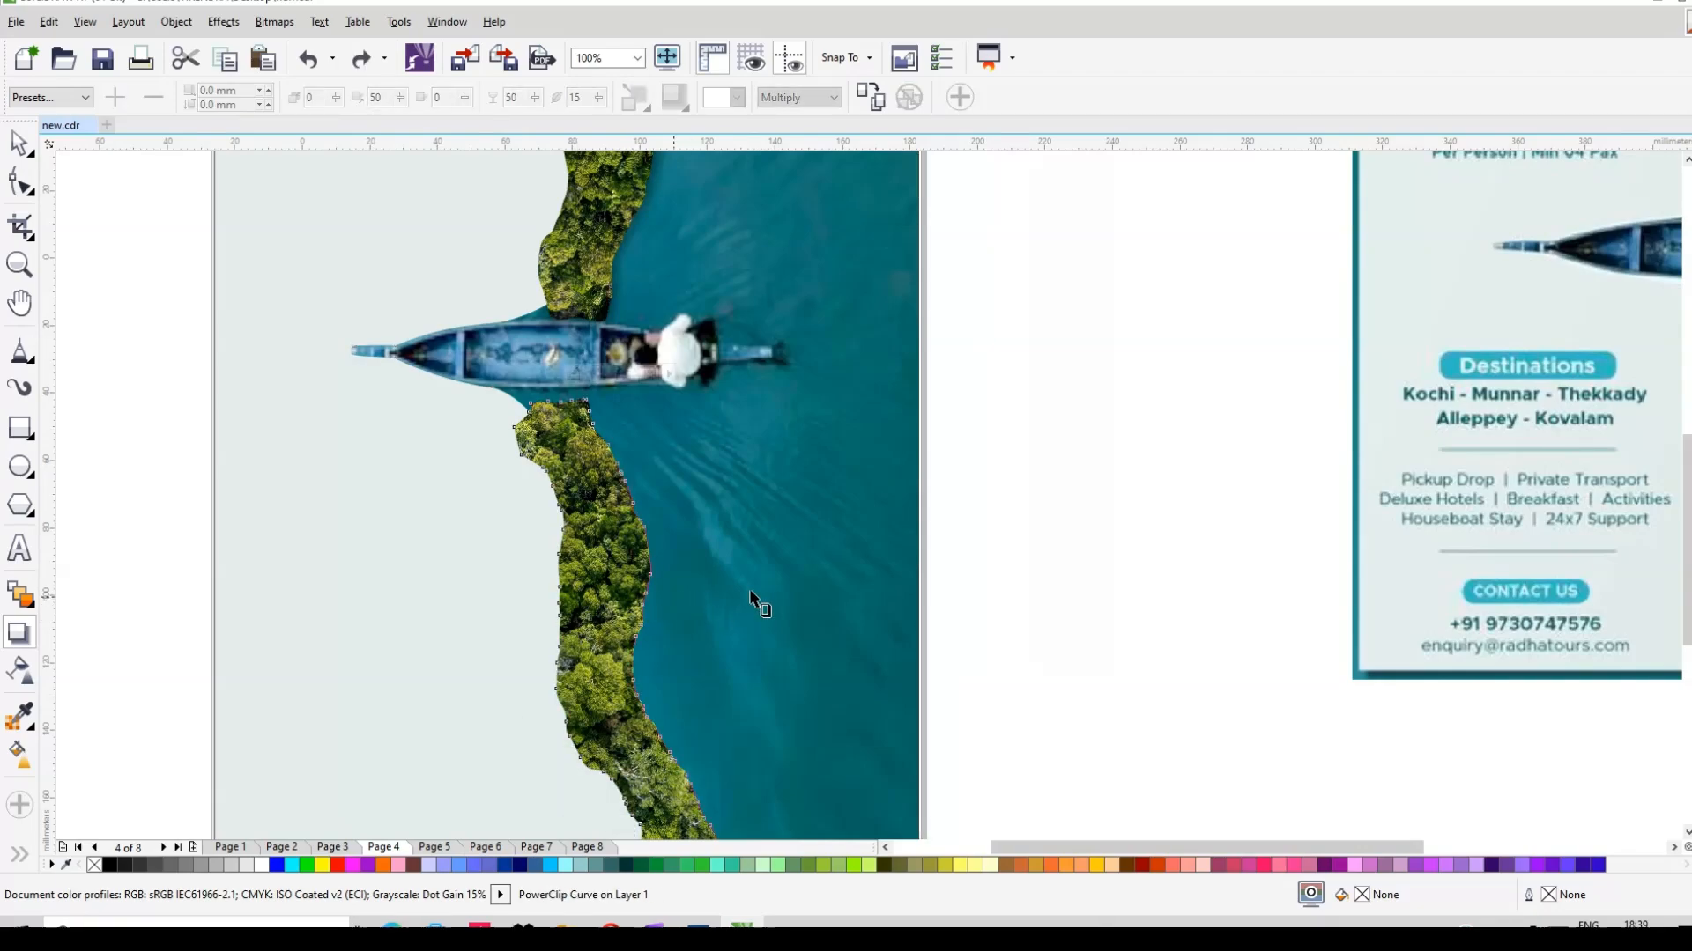
drag(753, 604, 739, 605)
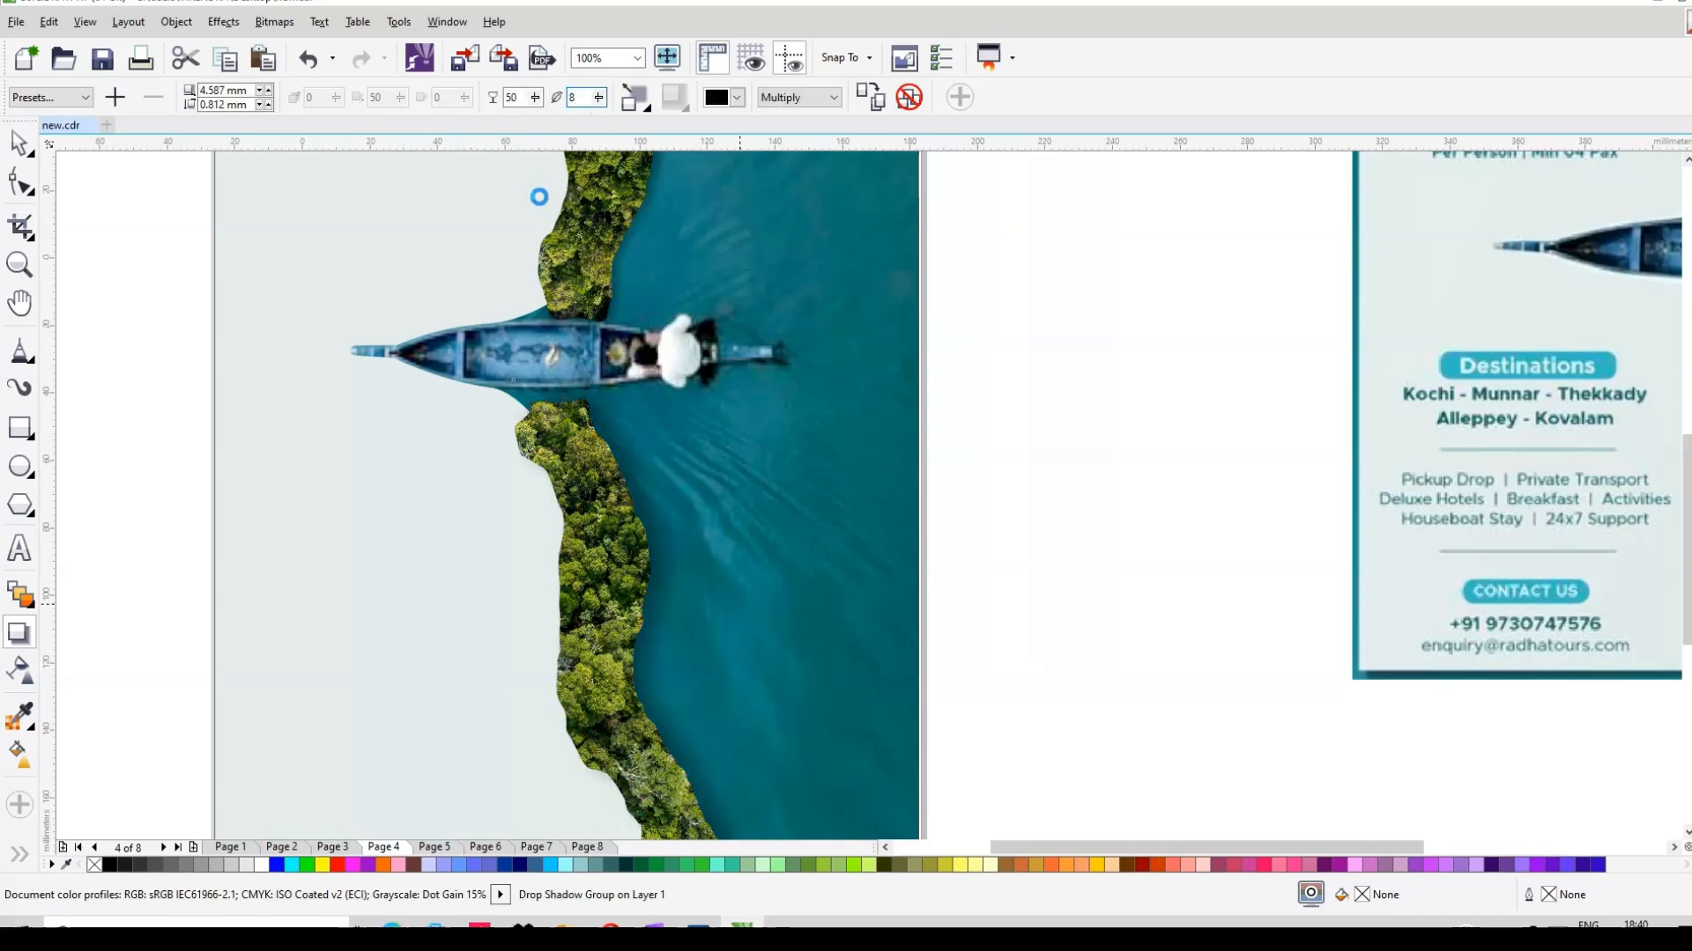
Step: Shift the lower bank's shadow slightly left and break it apart from the bank
click(19, 141)
right_click(652, 622)
key(Escape)
click(19, 633)
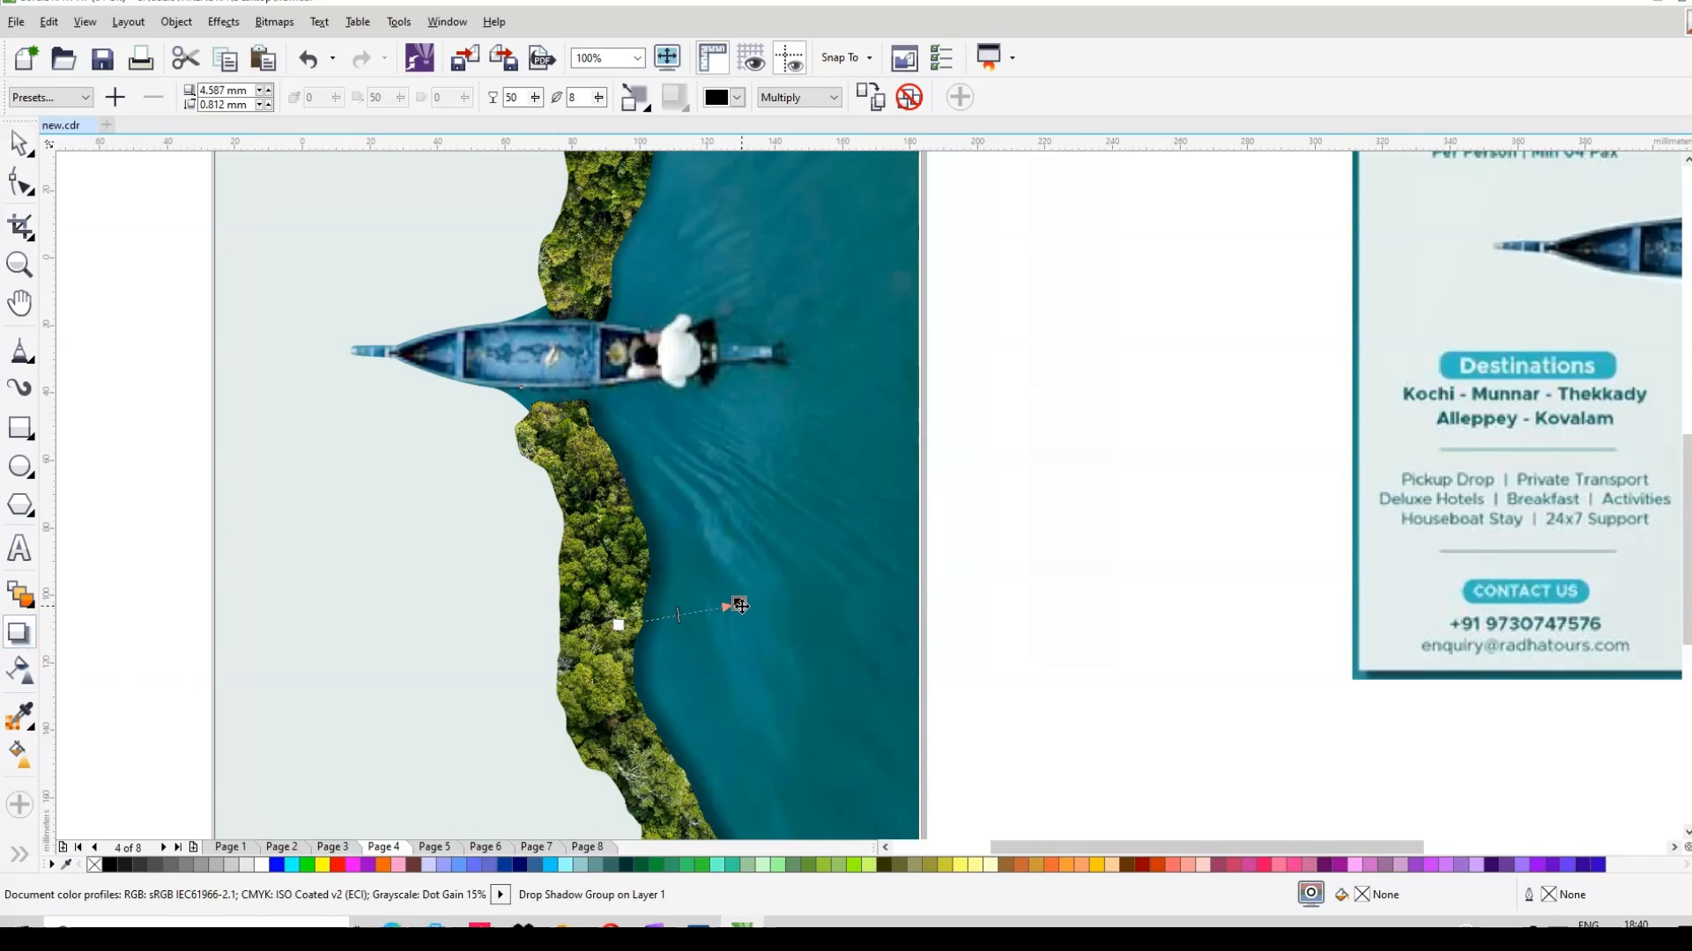
drag(738, 607, 732, 607)
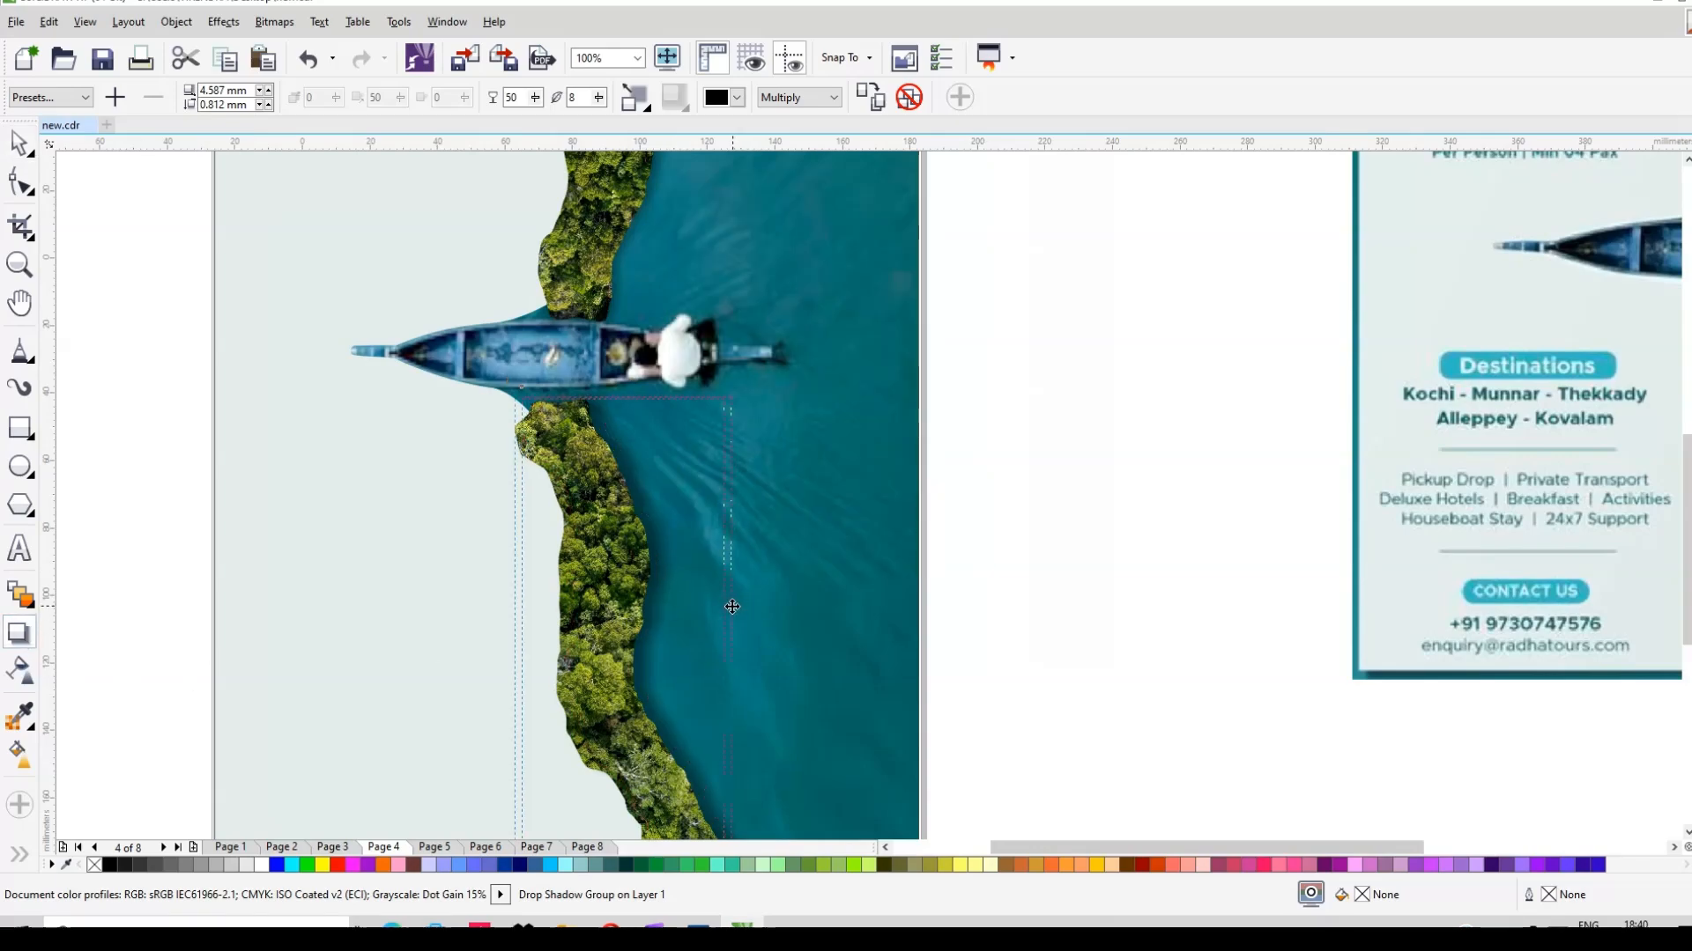
right_click(659, 555)
click(738, 212)
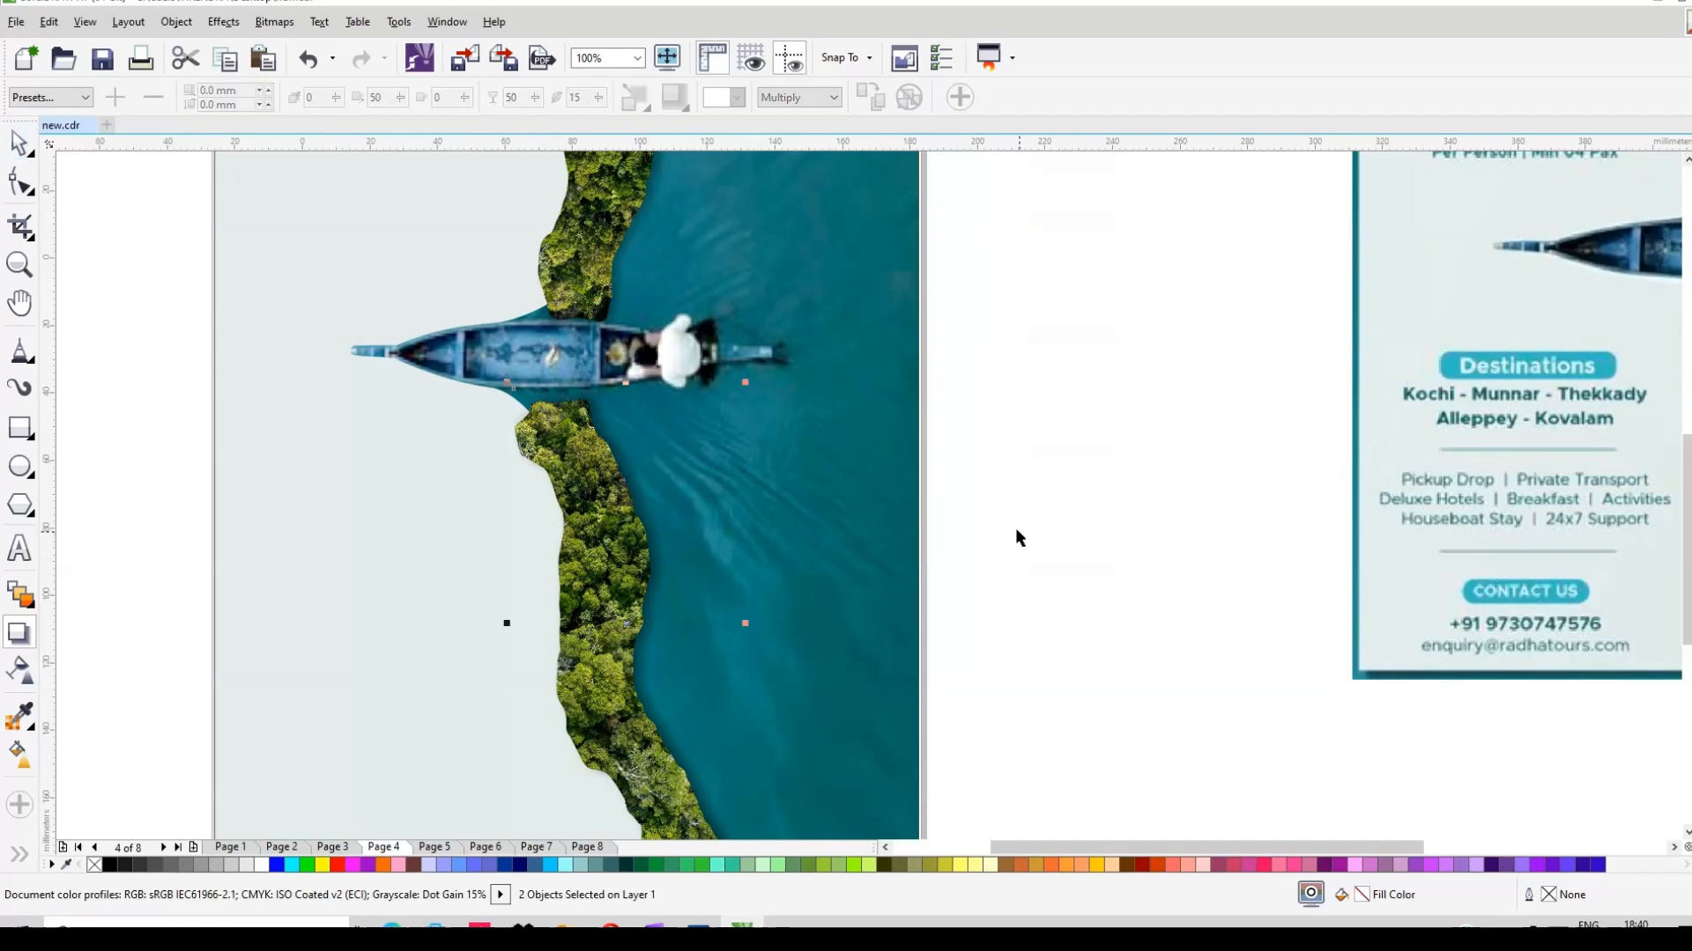
Step: PowerClip the separated shadow inside the poster image frame, undoing an accidental lens nudge
key(space)
right_click(667, 561)
click(750, 266)
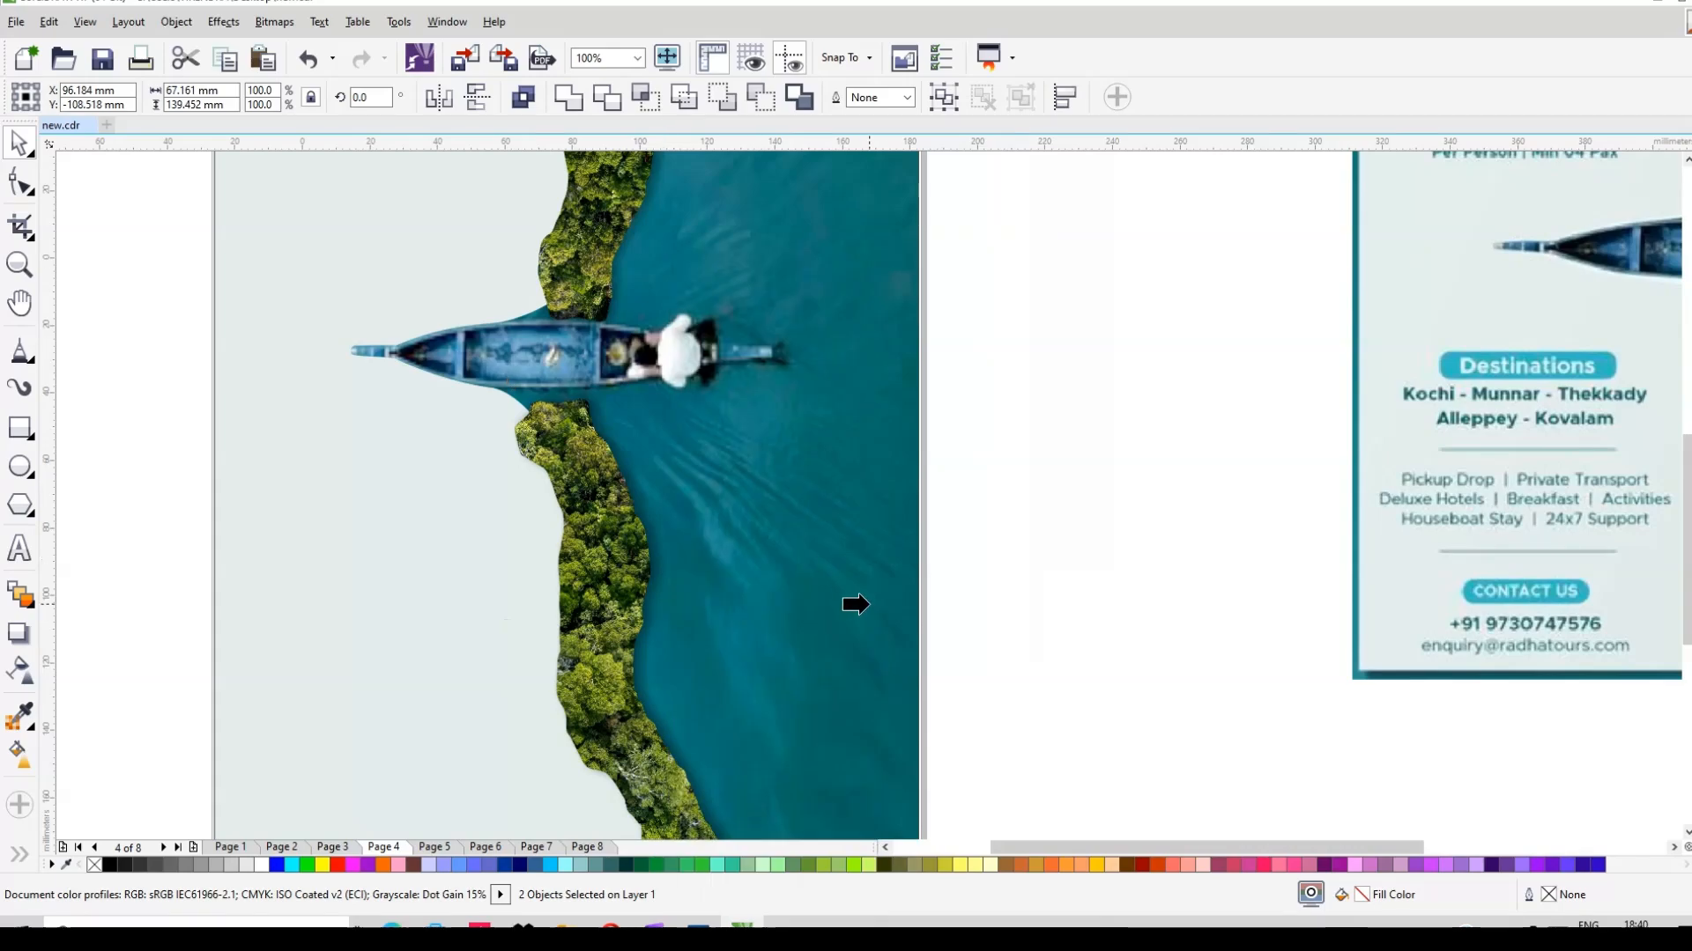
click(770, 530)
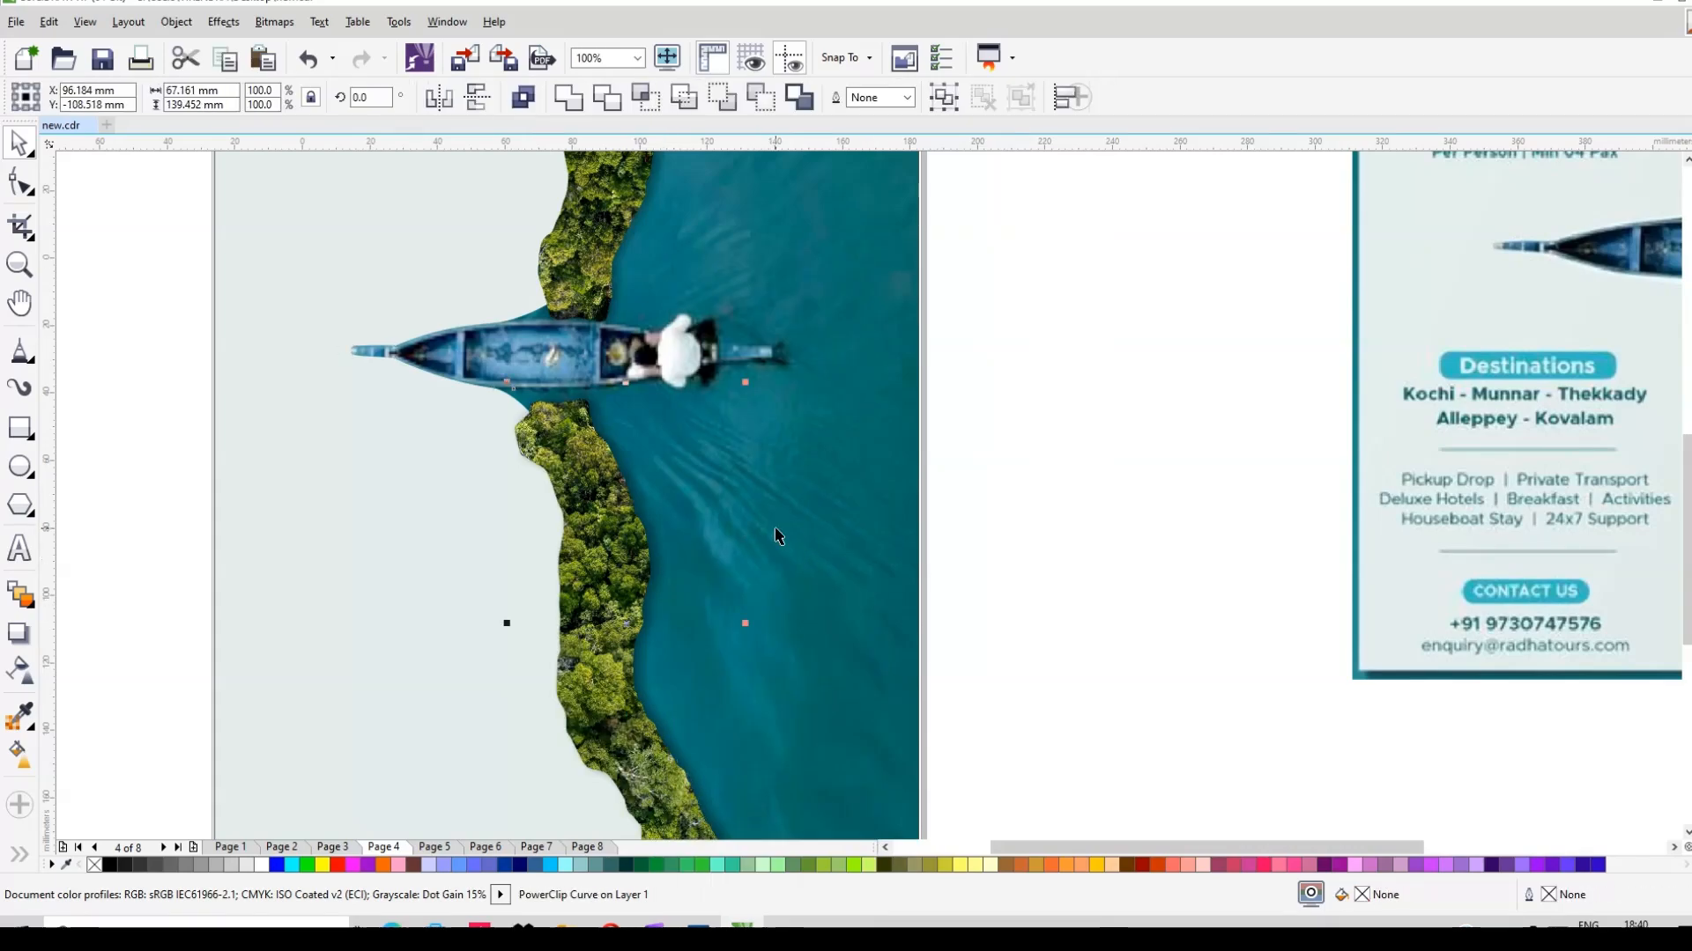
click(659, 558)
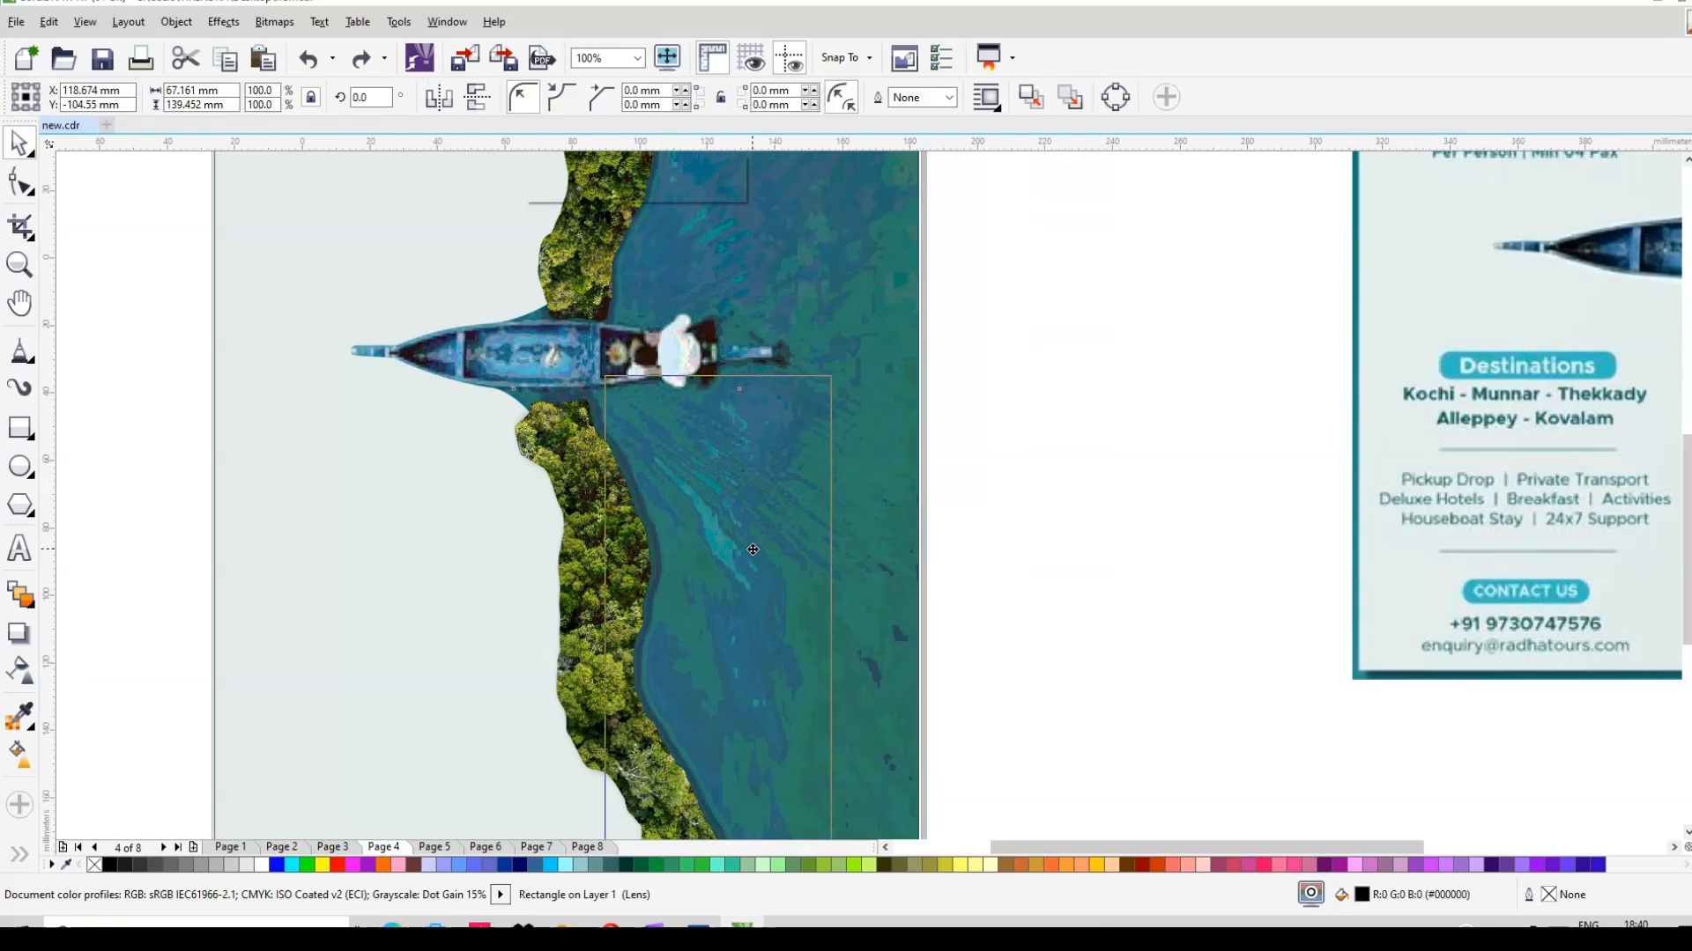
key(ctrl+z)
right_click(653, 523)
click(758, 465)
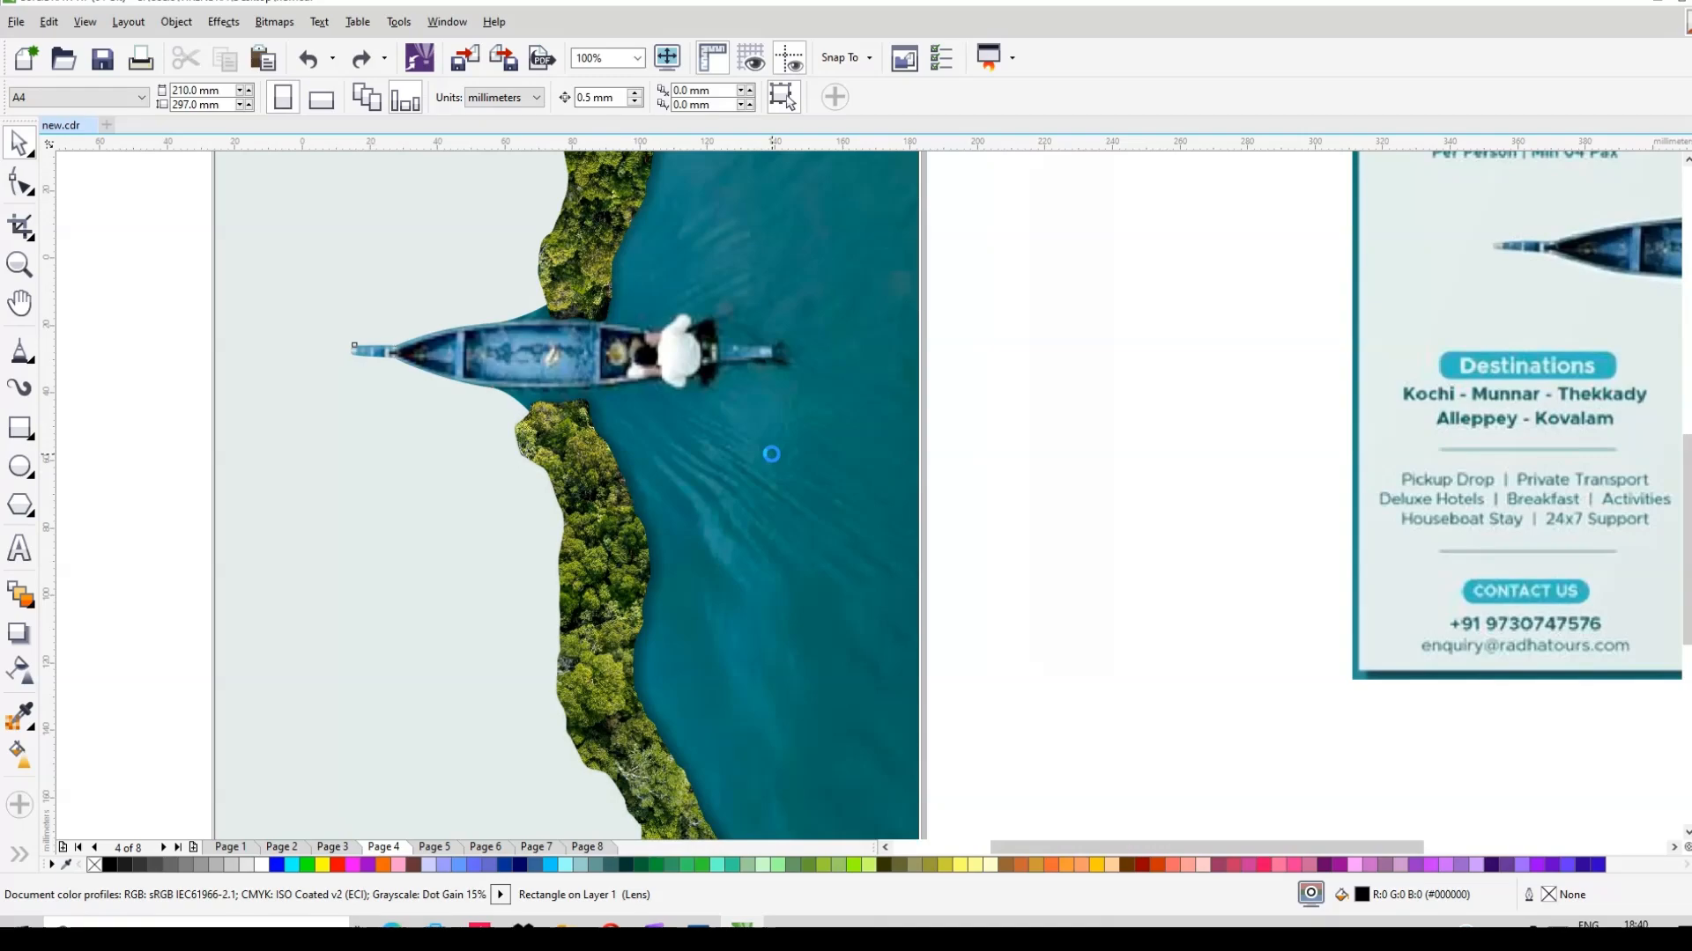
Step: Move the title, packages, destinations and contact text group onto the poster's left side
click(1140, 507)
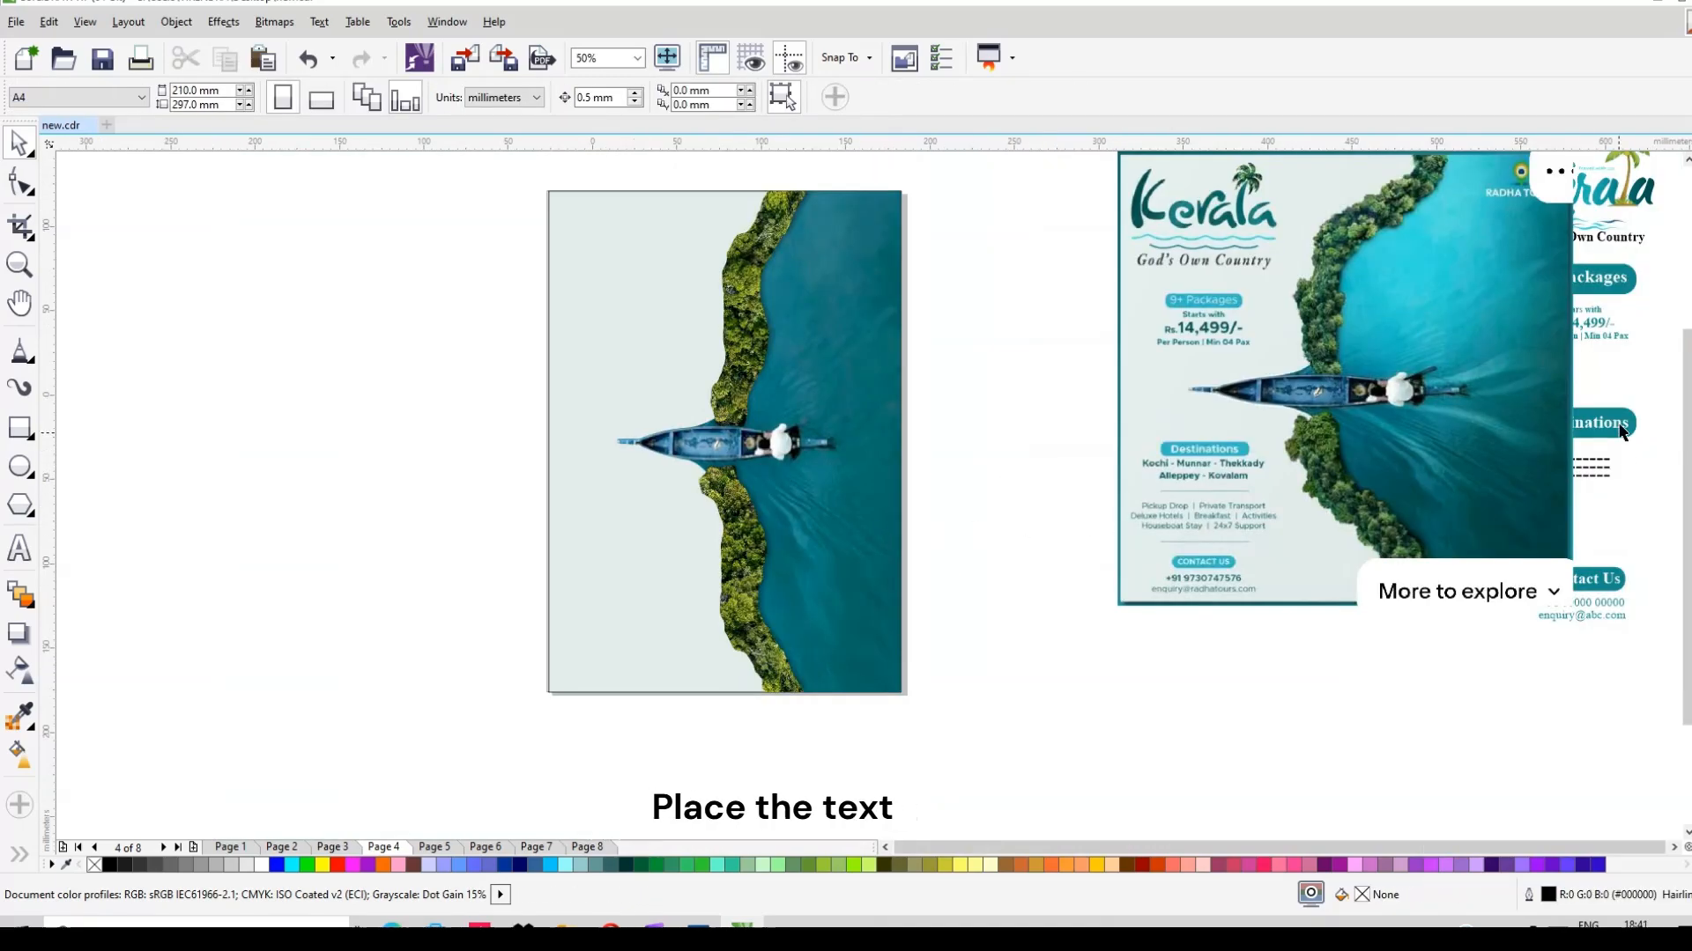
drag(1619, 438, 626, 437)
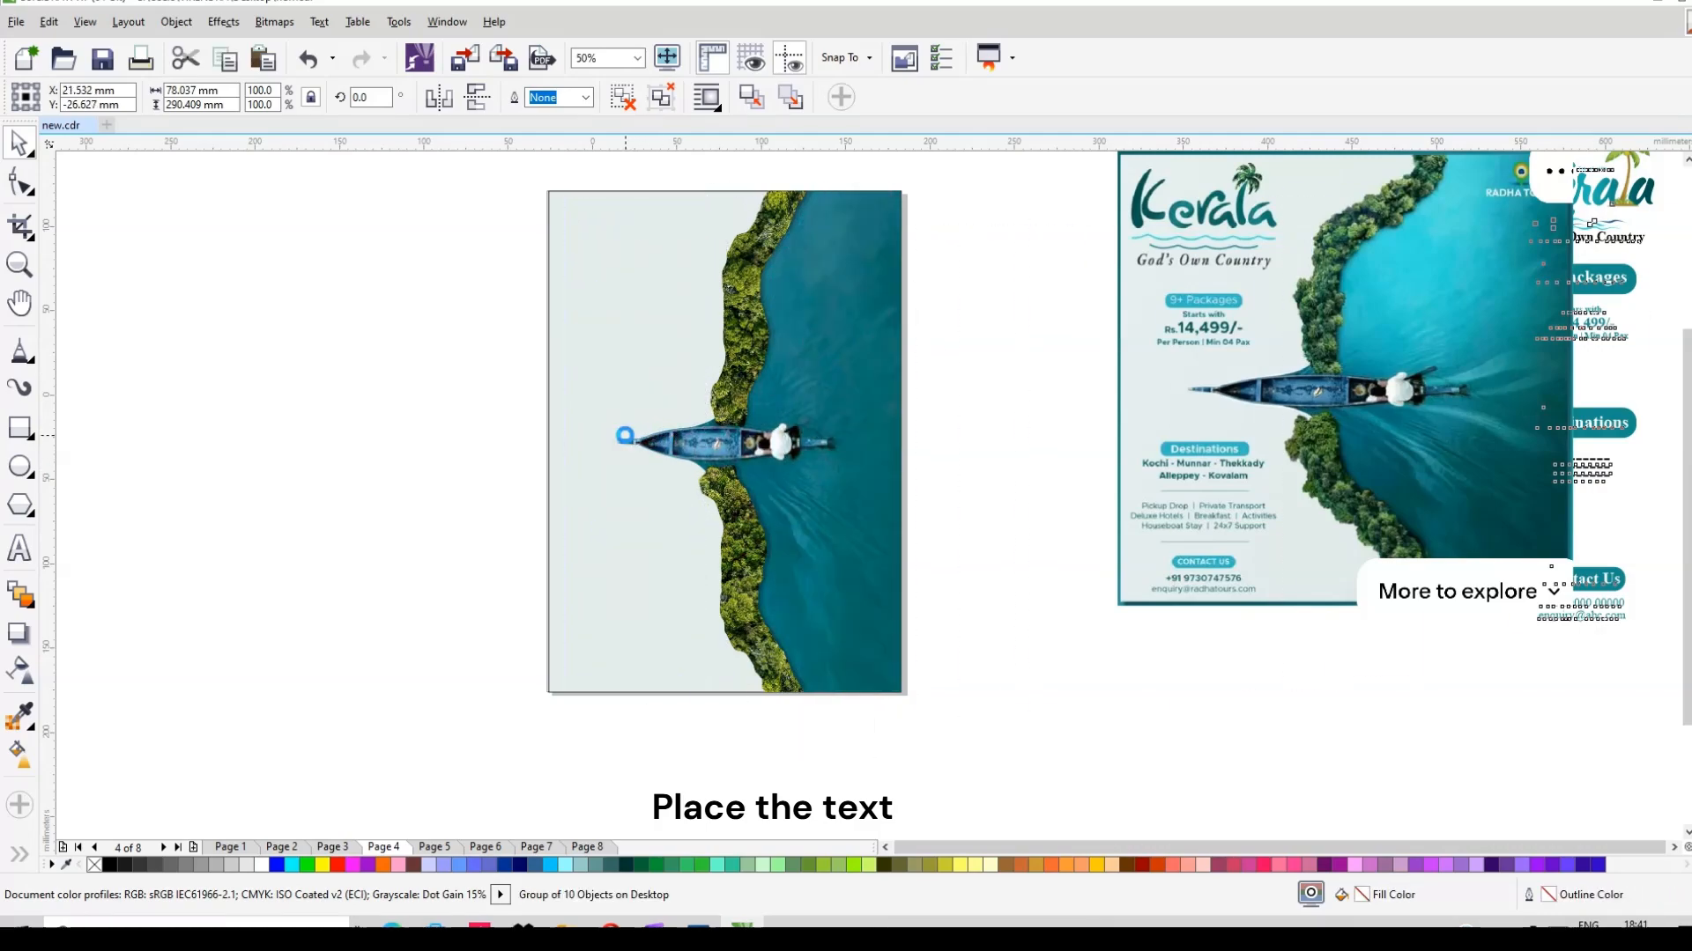
click(993, 394)
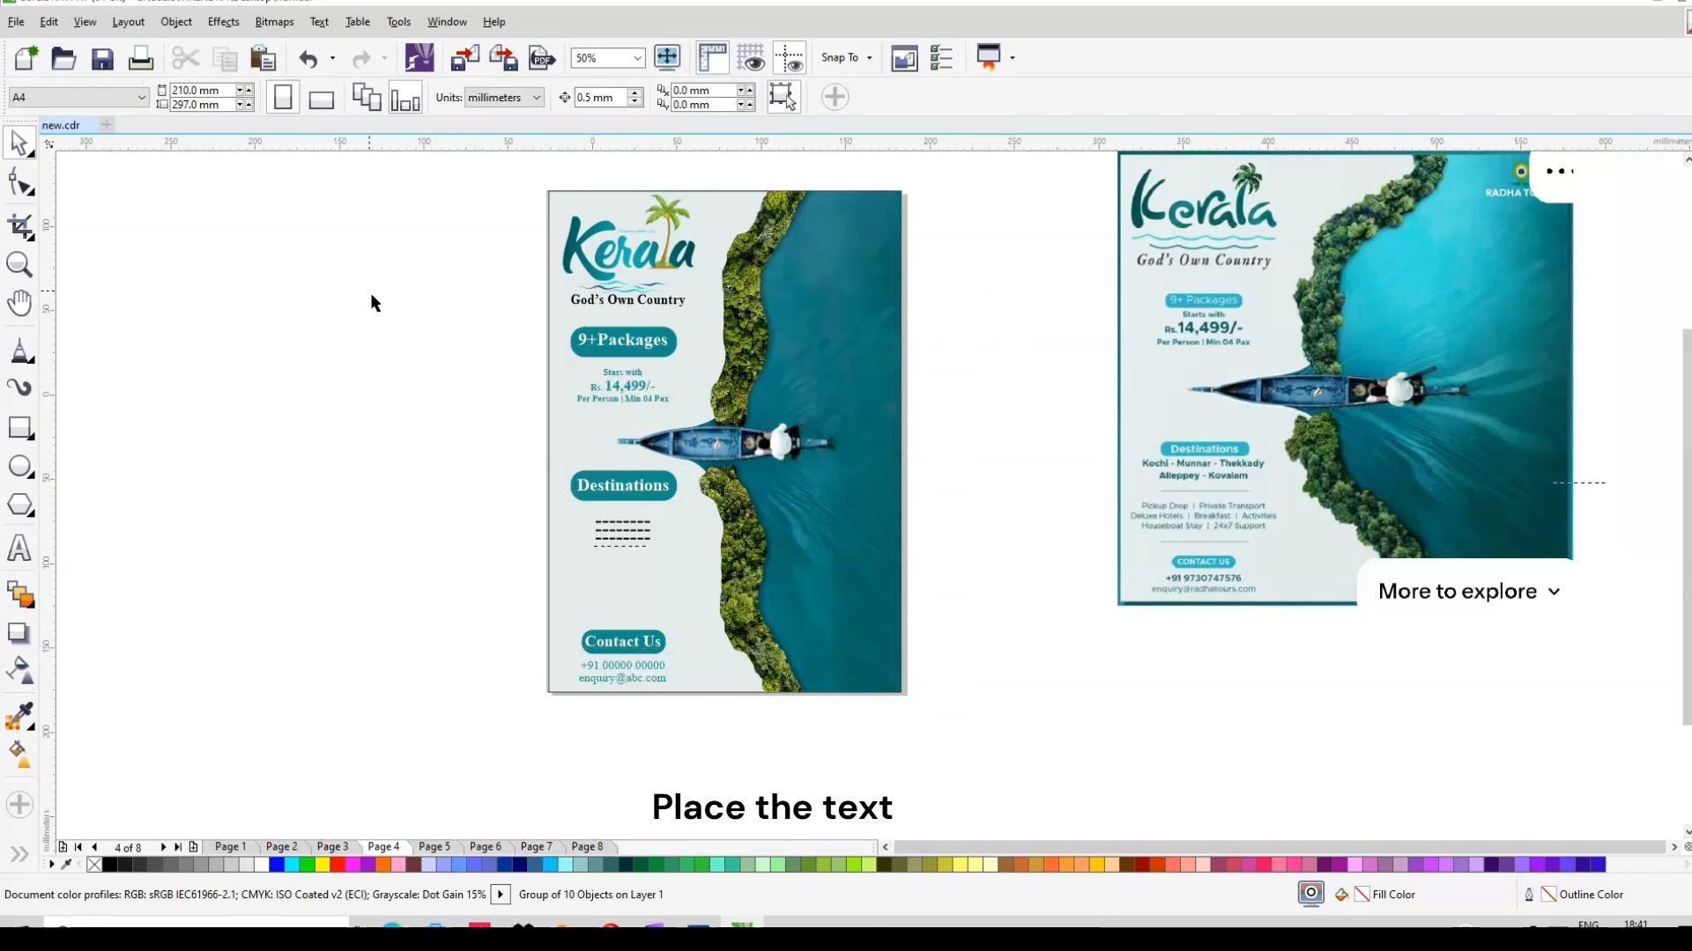
Step: Group all the poster objects and remove their outlines
drag(472, 179, 959, 735)
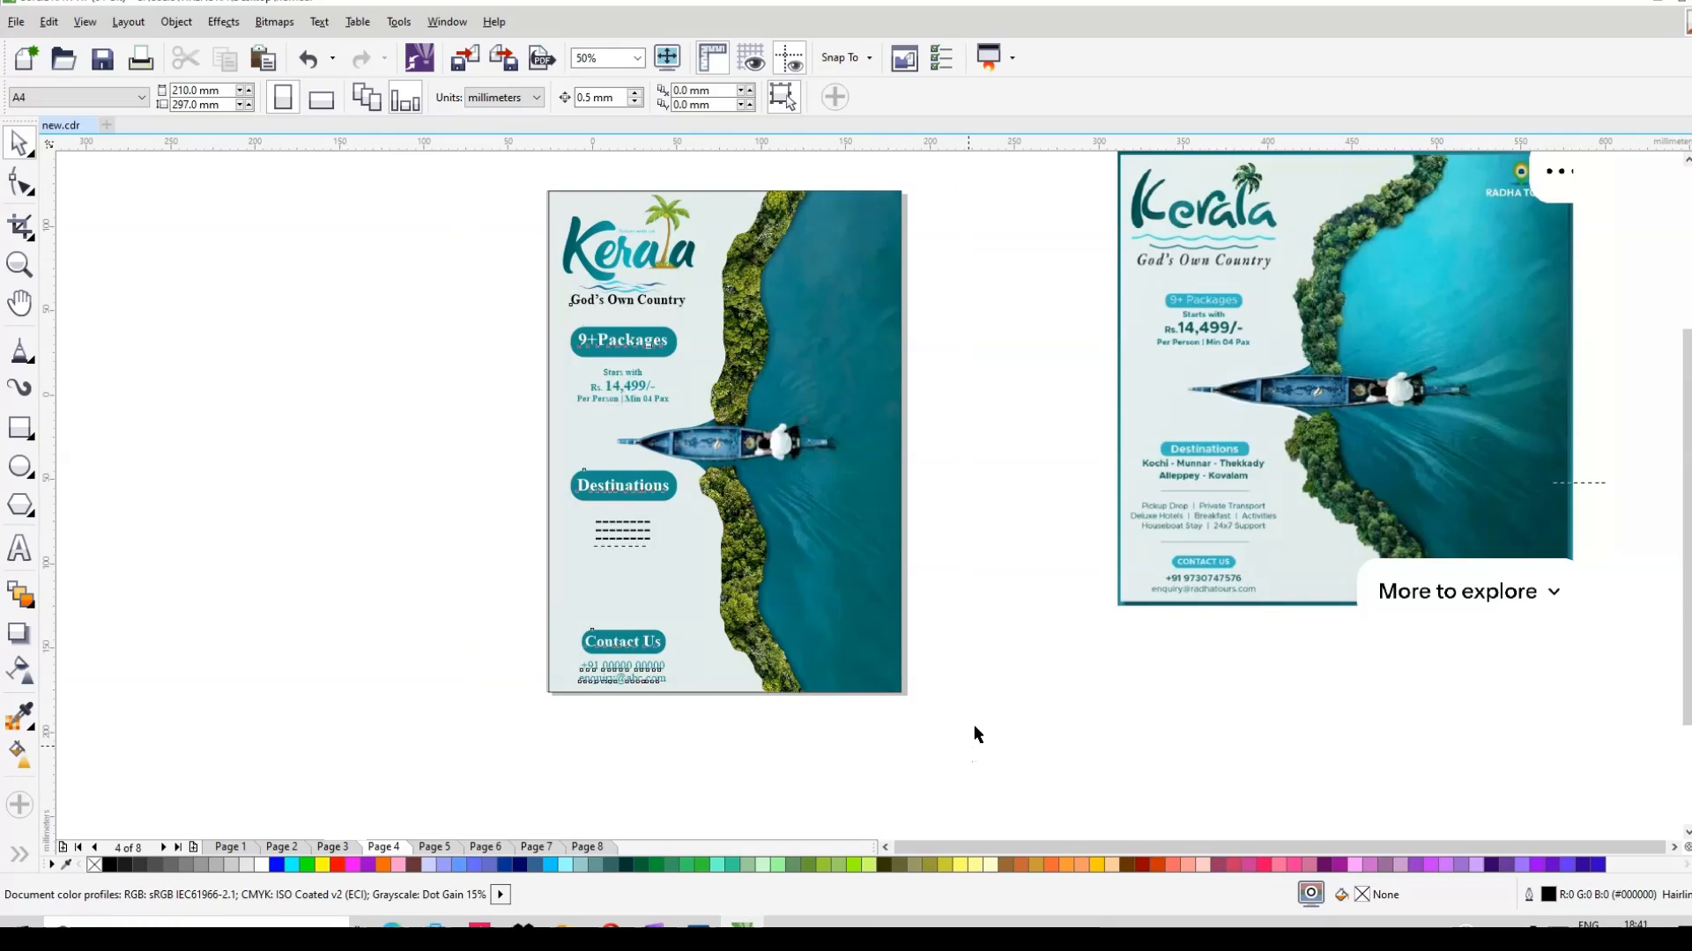
key(ctrl+a)
click(957, 104)
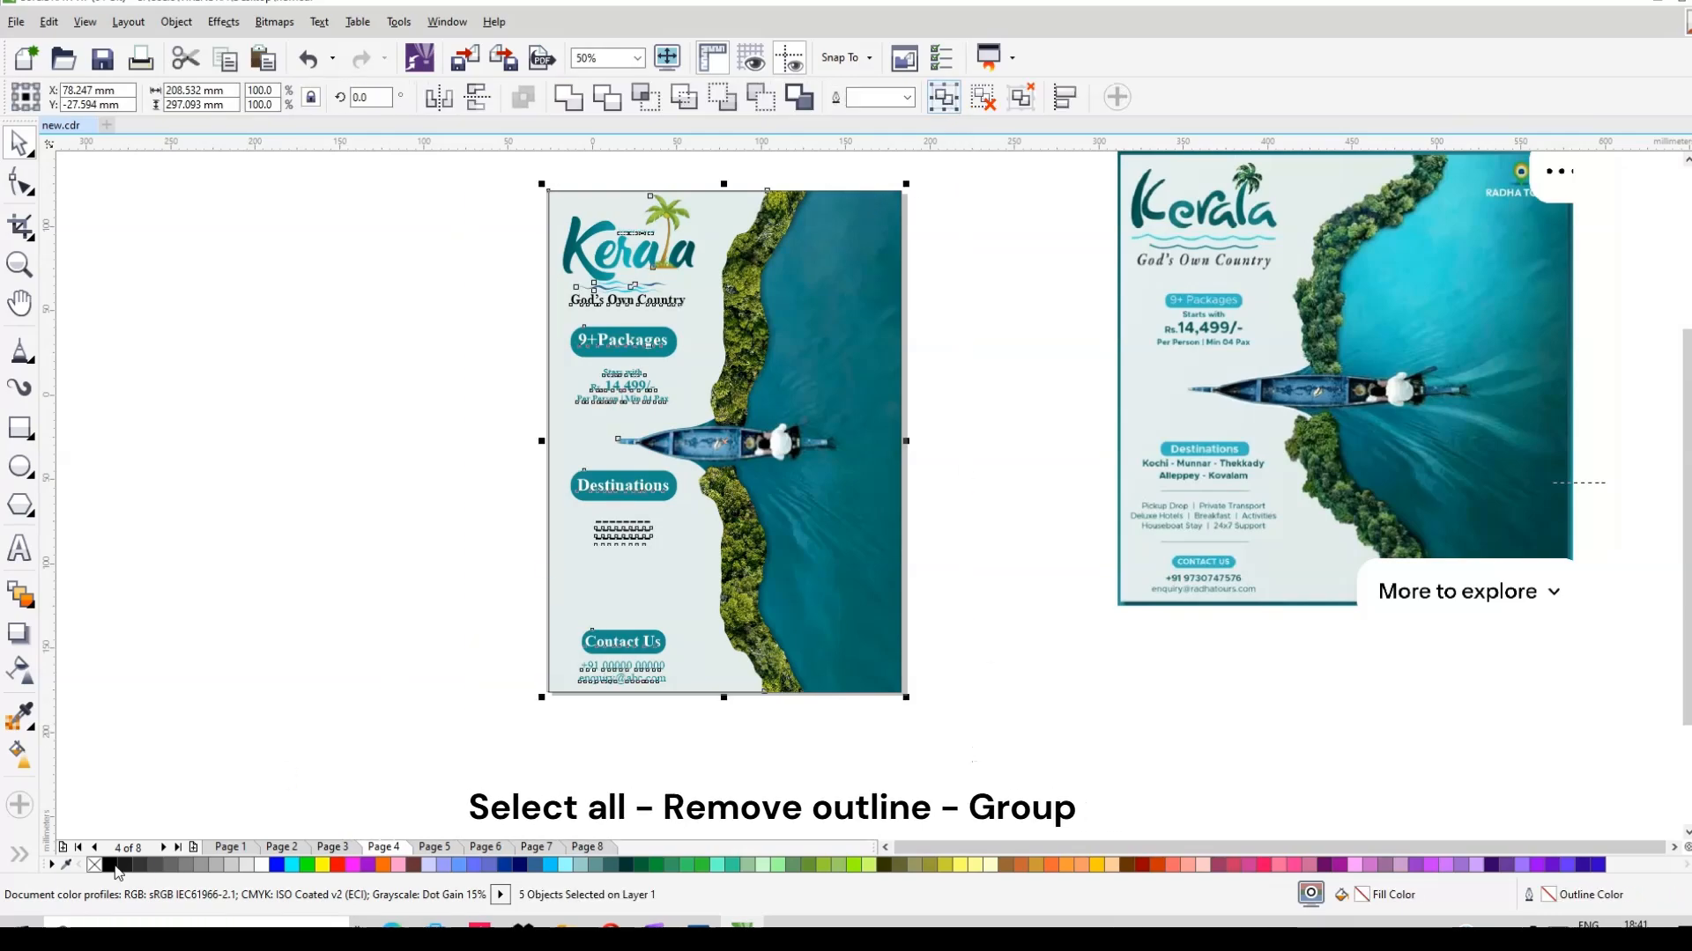
click(1001, 536)
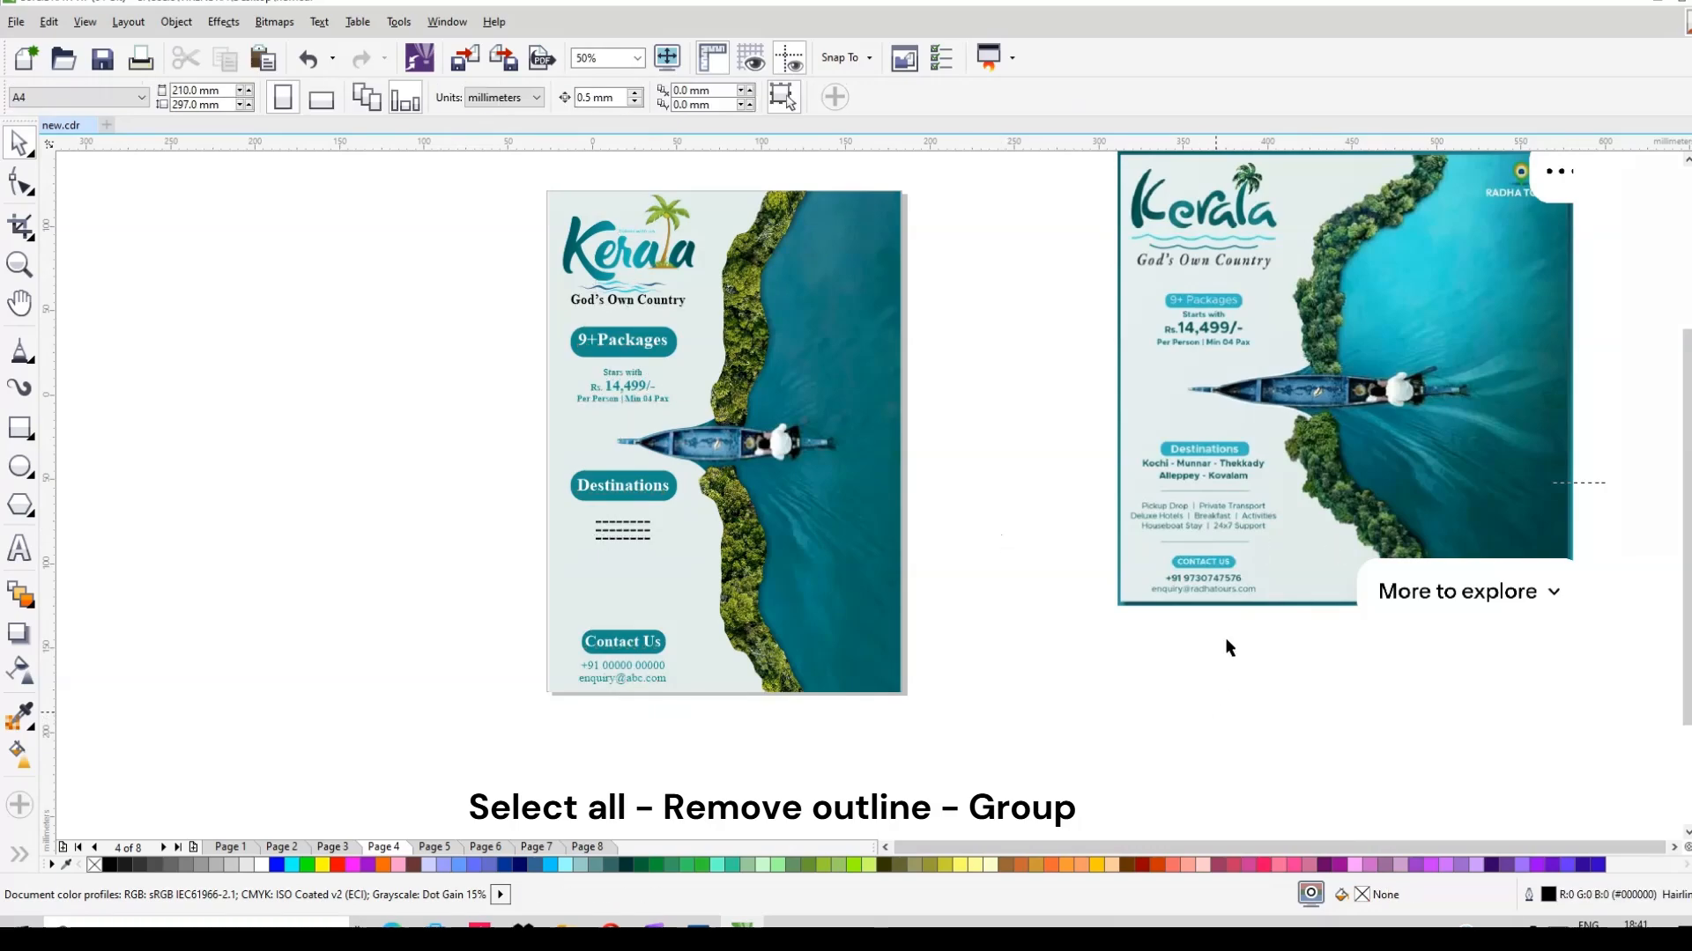
Step: Delete the reference Kerala image and move the finished poster group beside the page
click(1266, 566)
key(Delete)
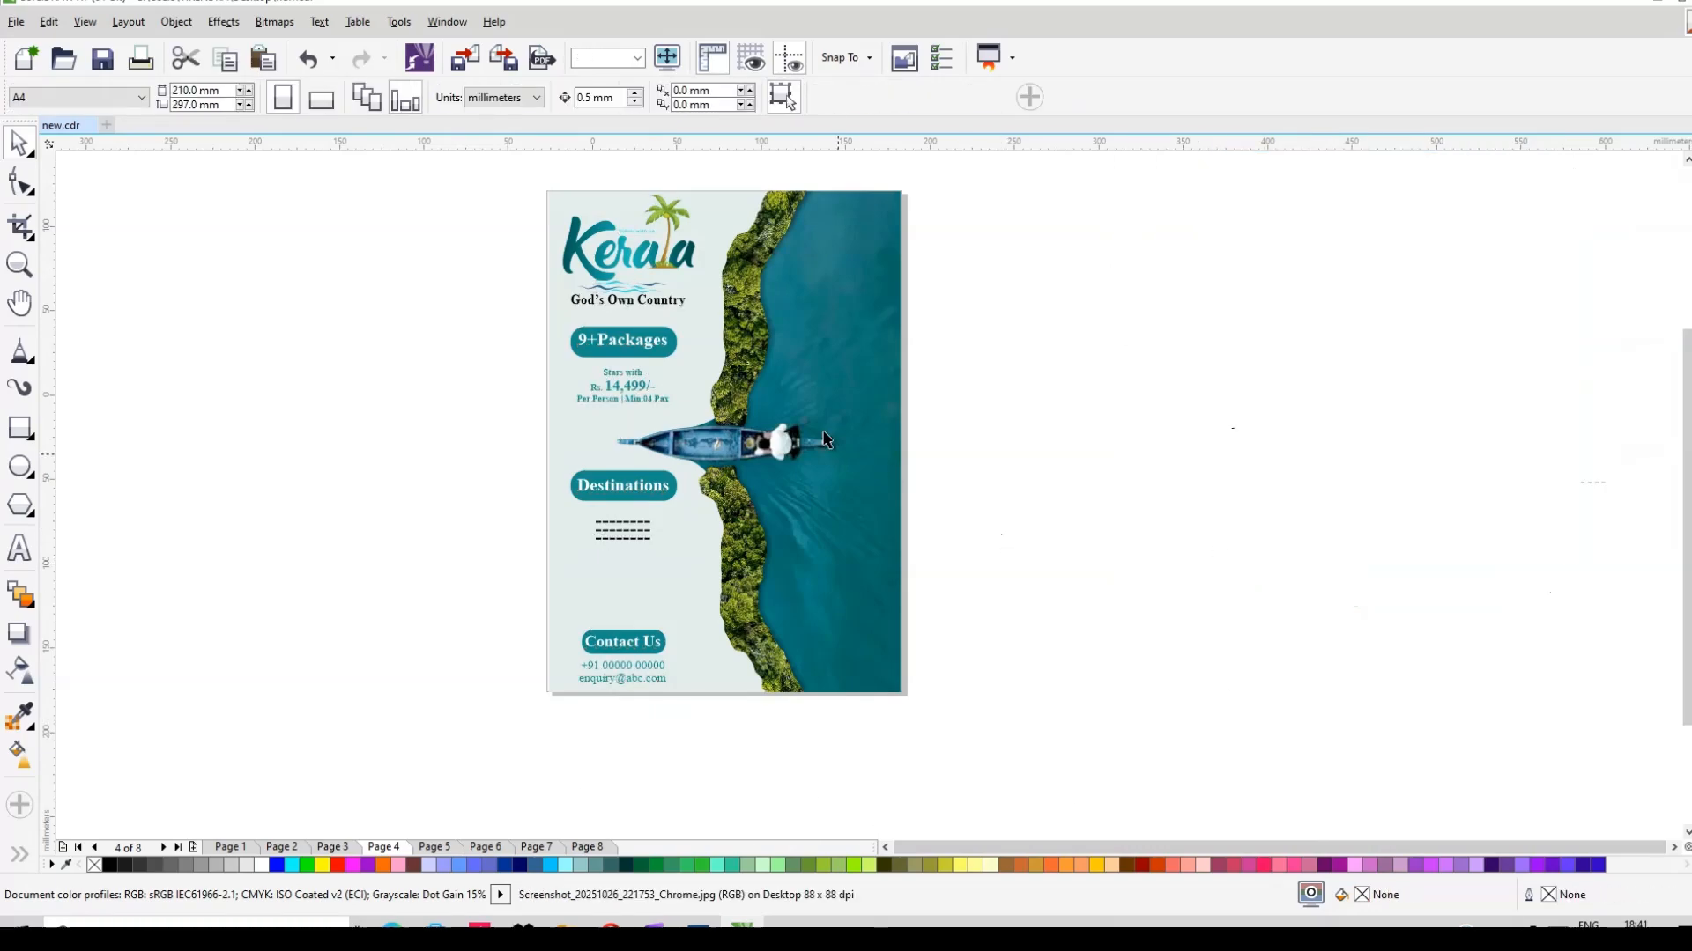
scroll(613, 390, up, 3)
scroll(611, 390, down, 3)
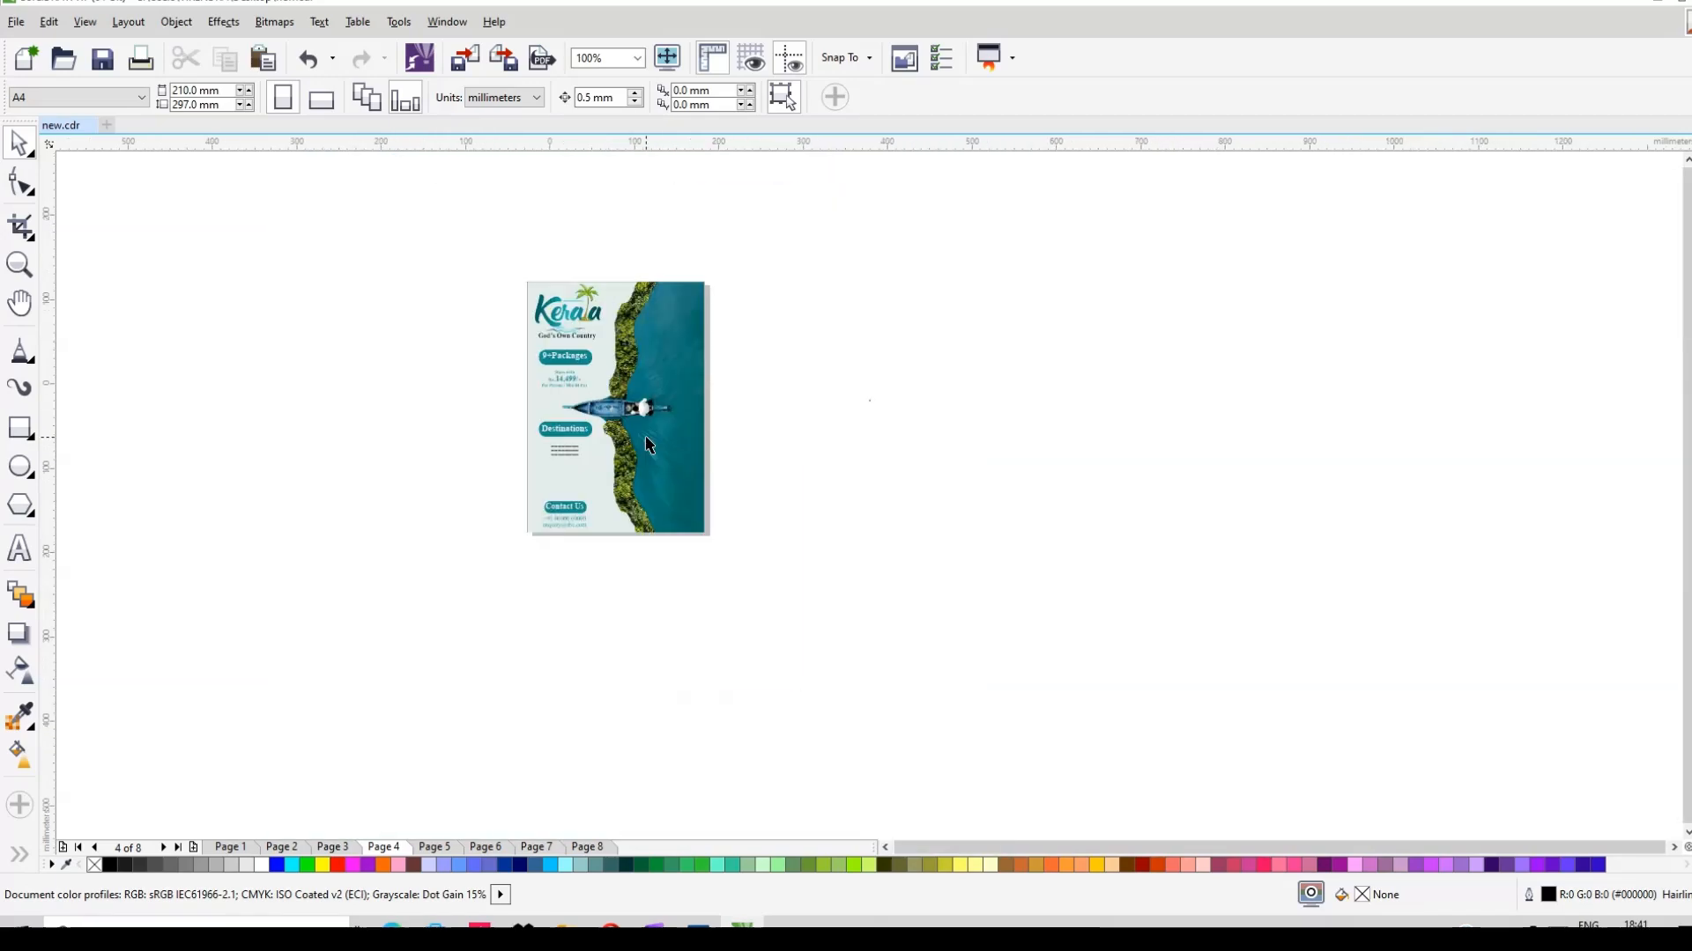
drag(607, 411, 903, 432)
scroll(1013, 405, up, 3)
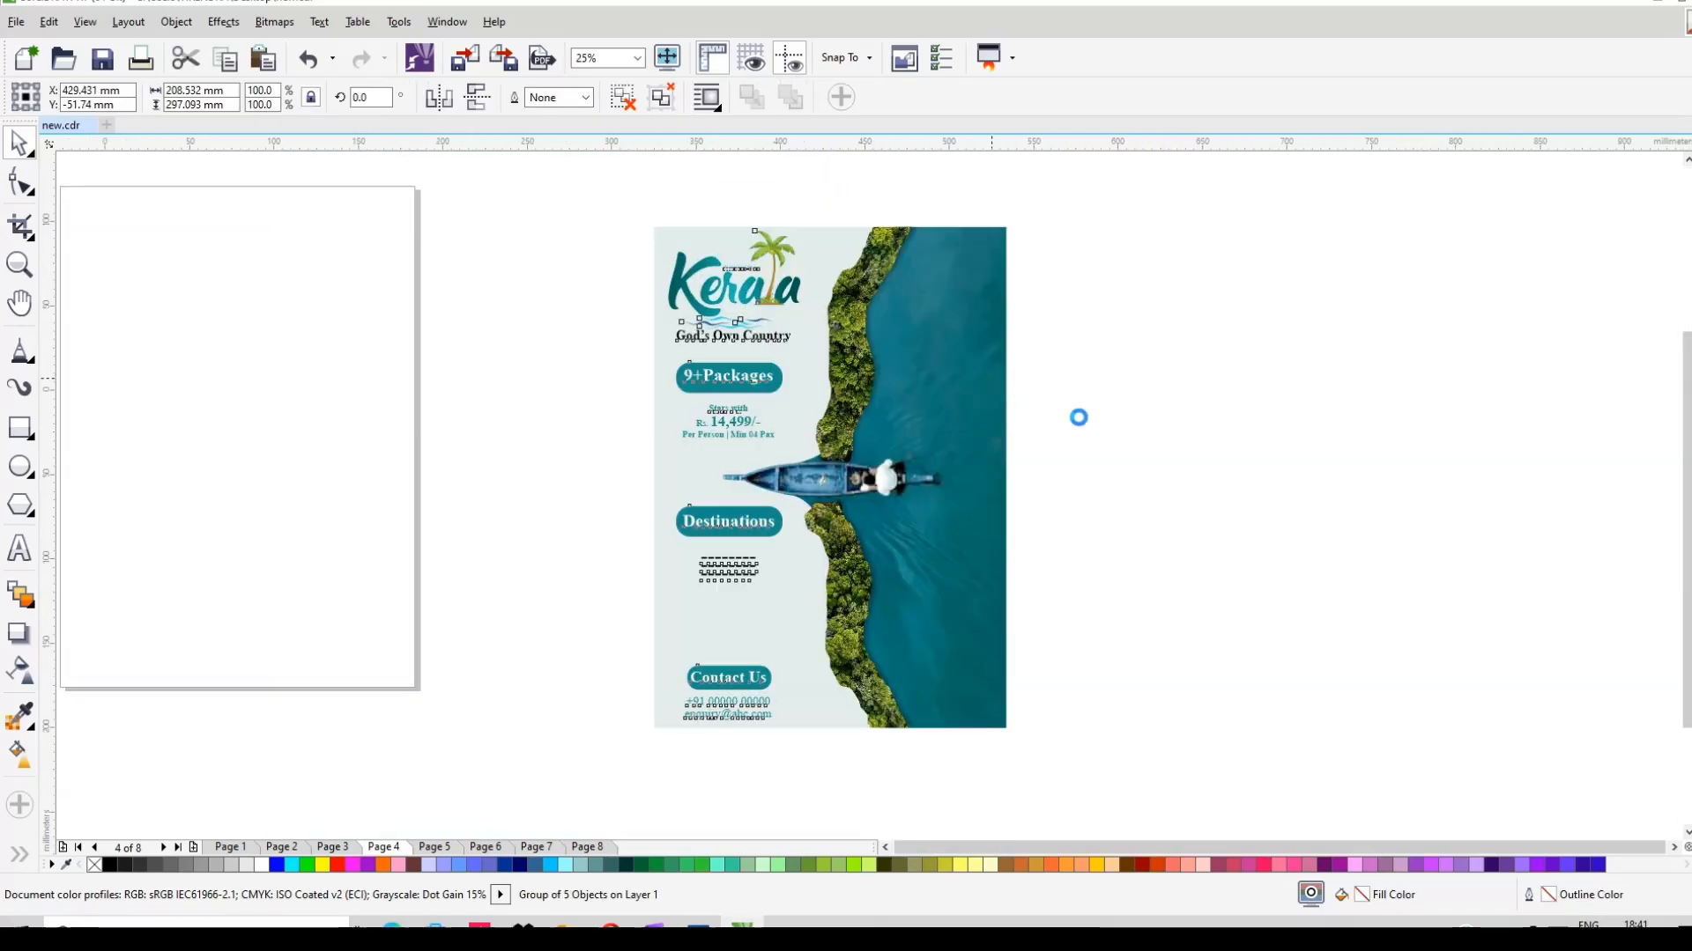
click(1110, 426)
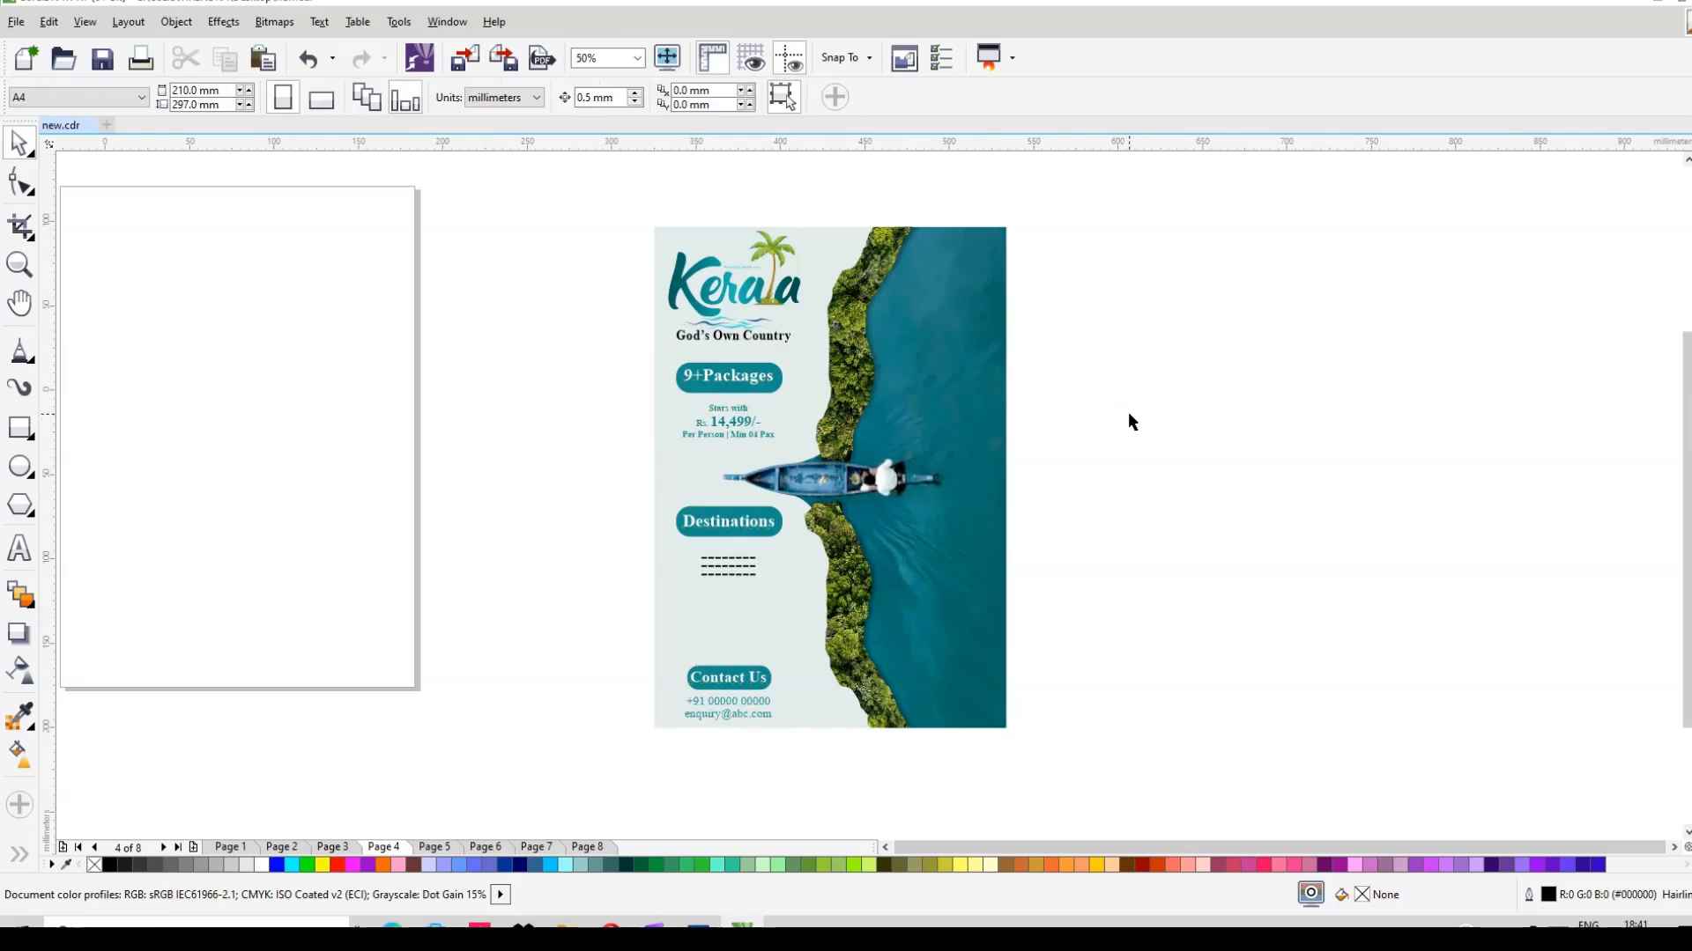